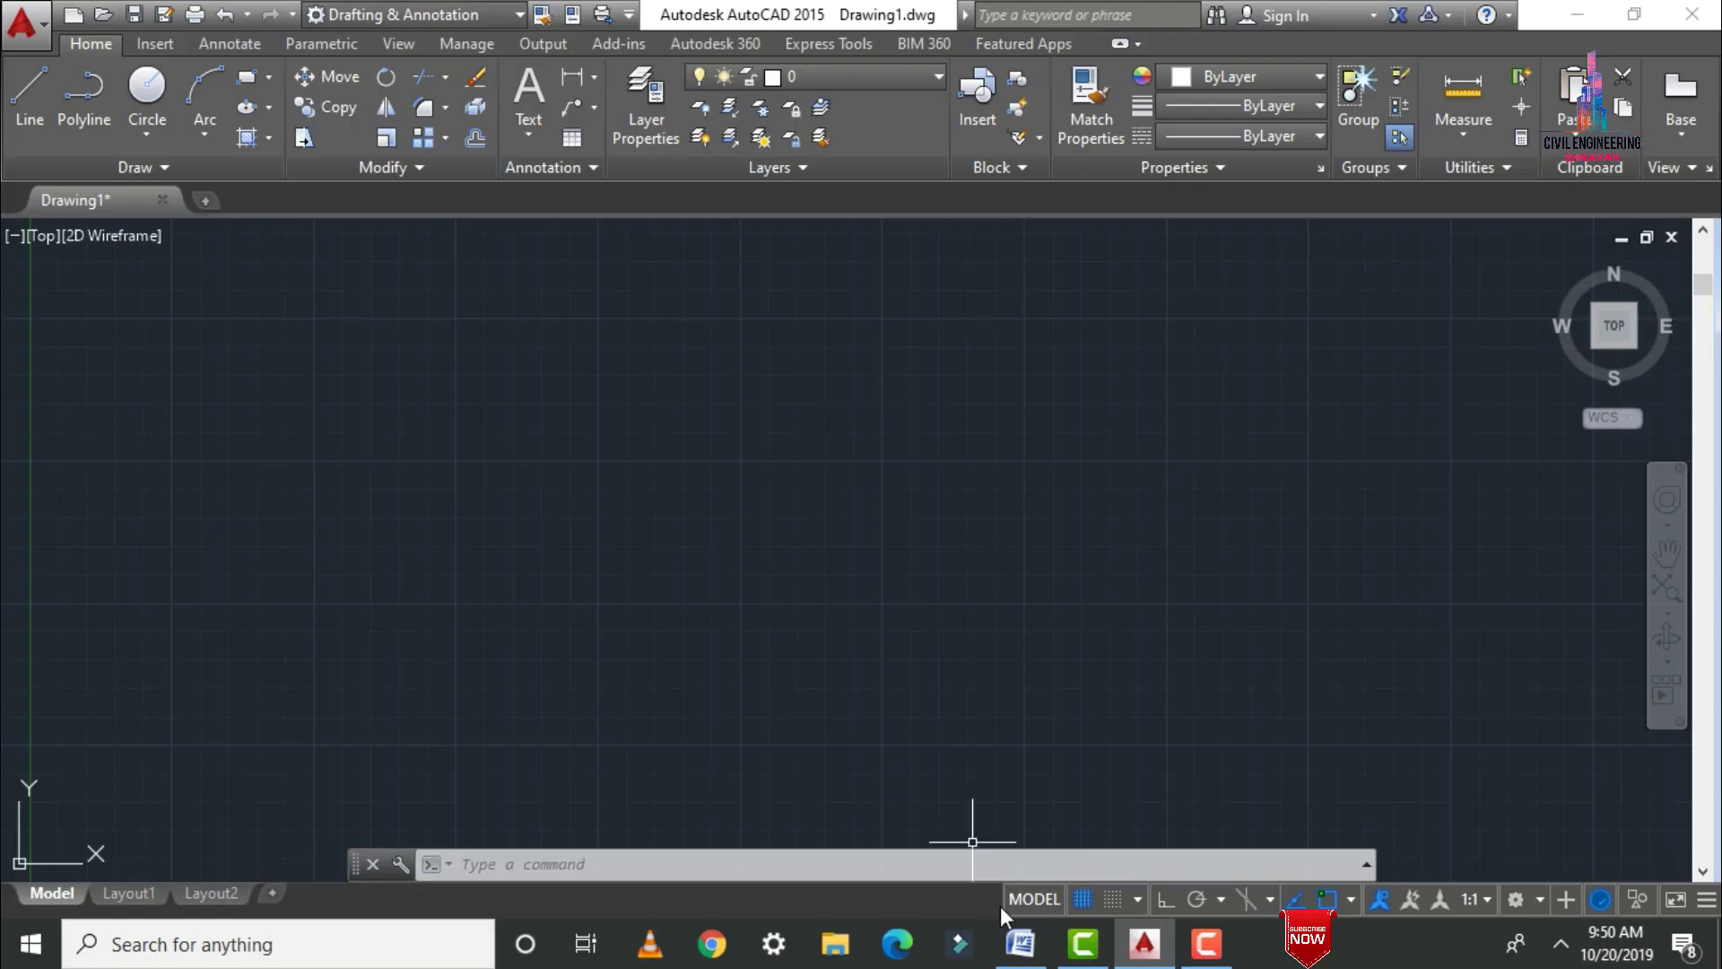
In the Word 2D Commands list, highlight Arc, Poly line, Polygon, Copy and Circle
left_click(1020, 943)
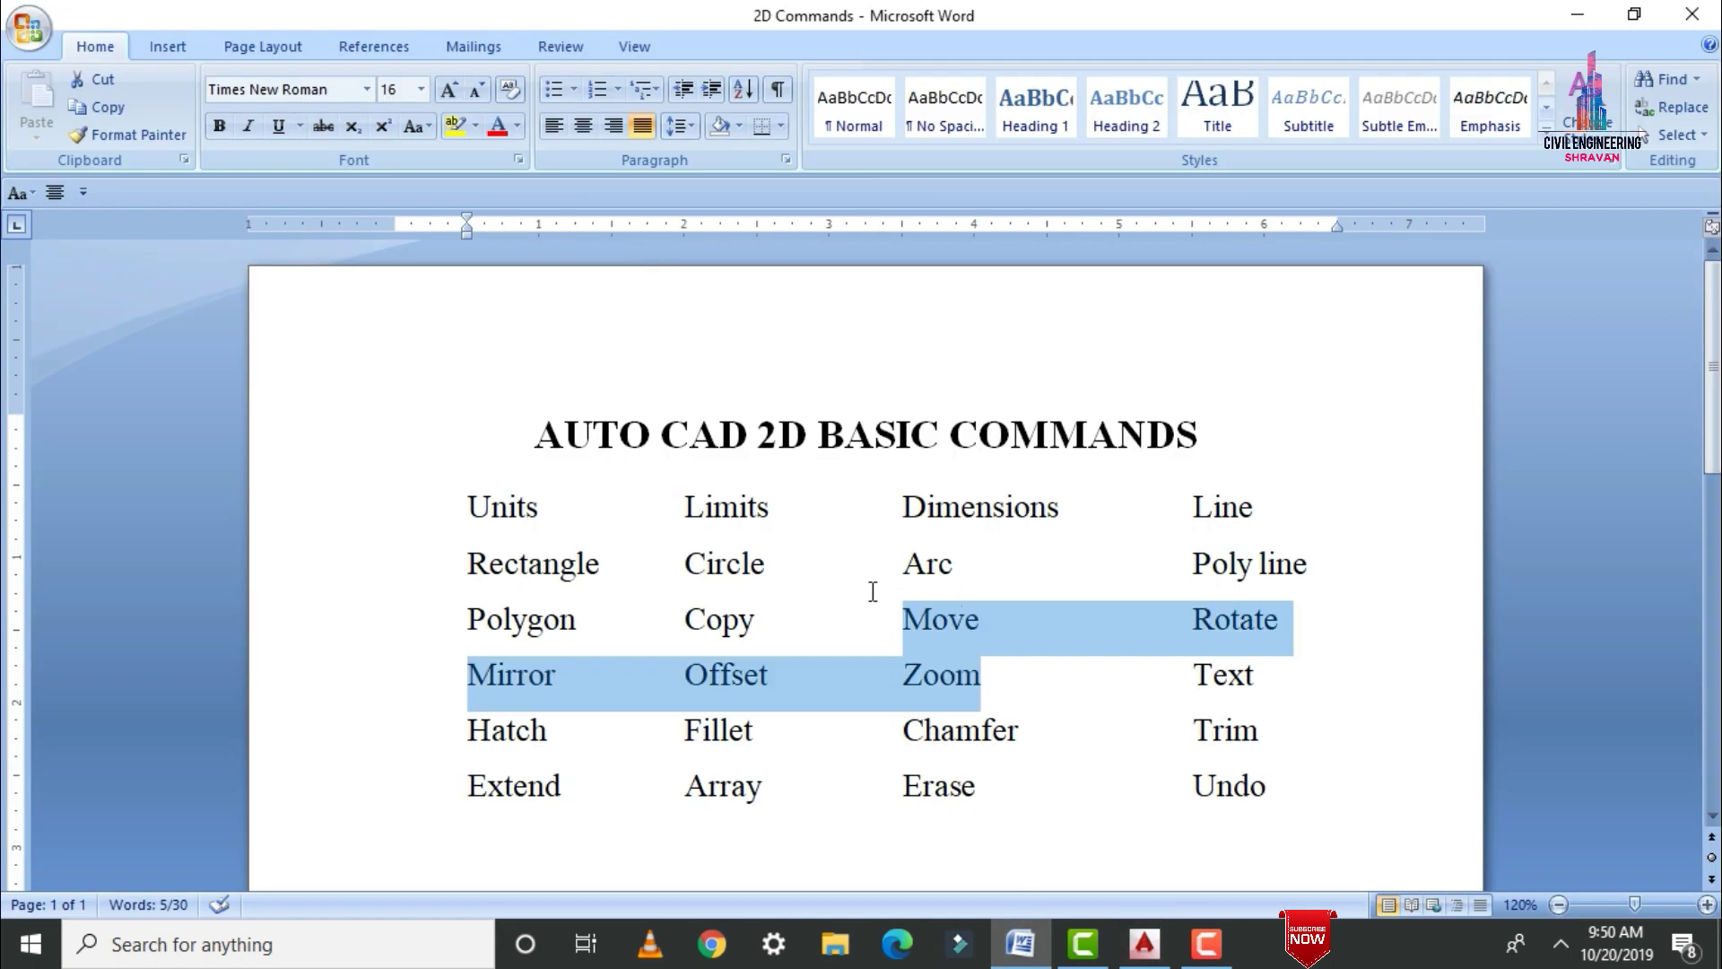
left_click_drag(892, 577, 968, 563)
left_click_drag(1161, 575, 1464, 554)
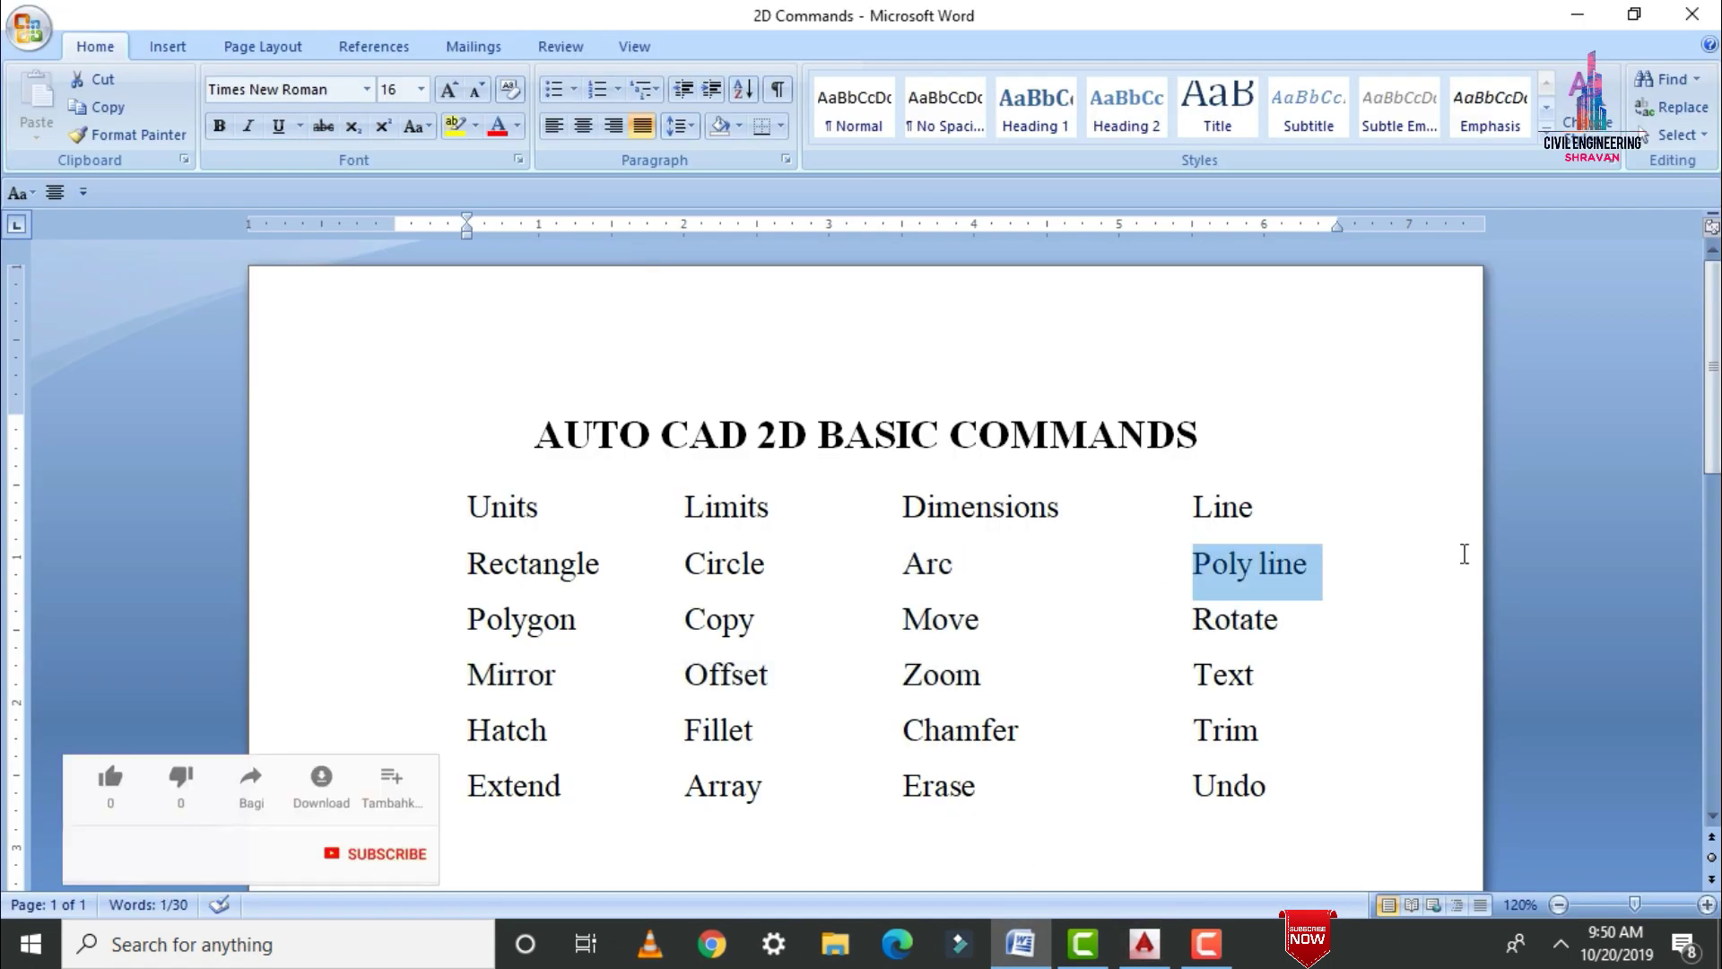
left_click_drag(472, 628, 574, 627)
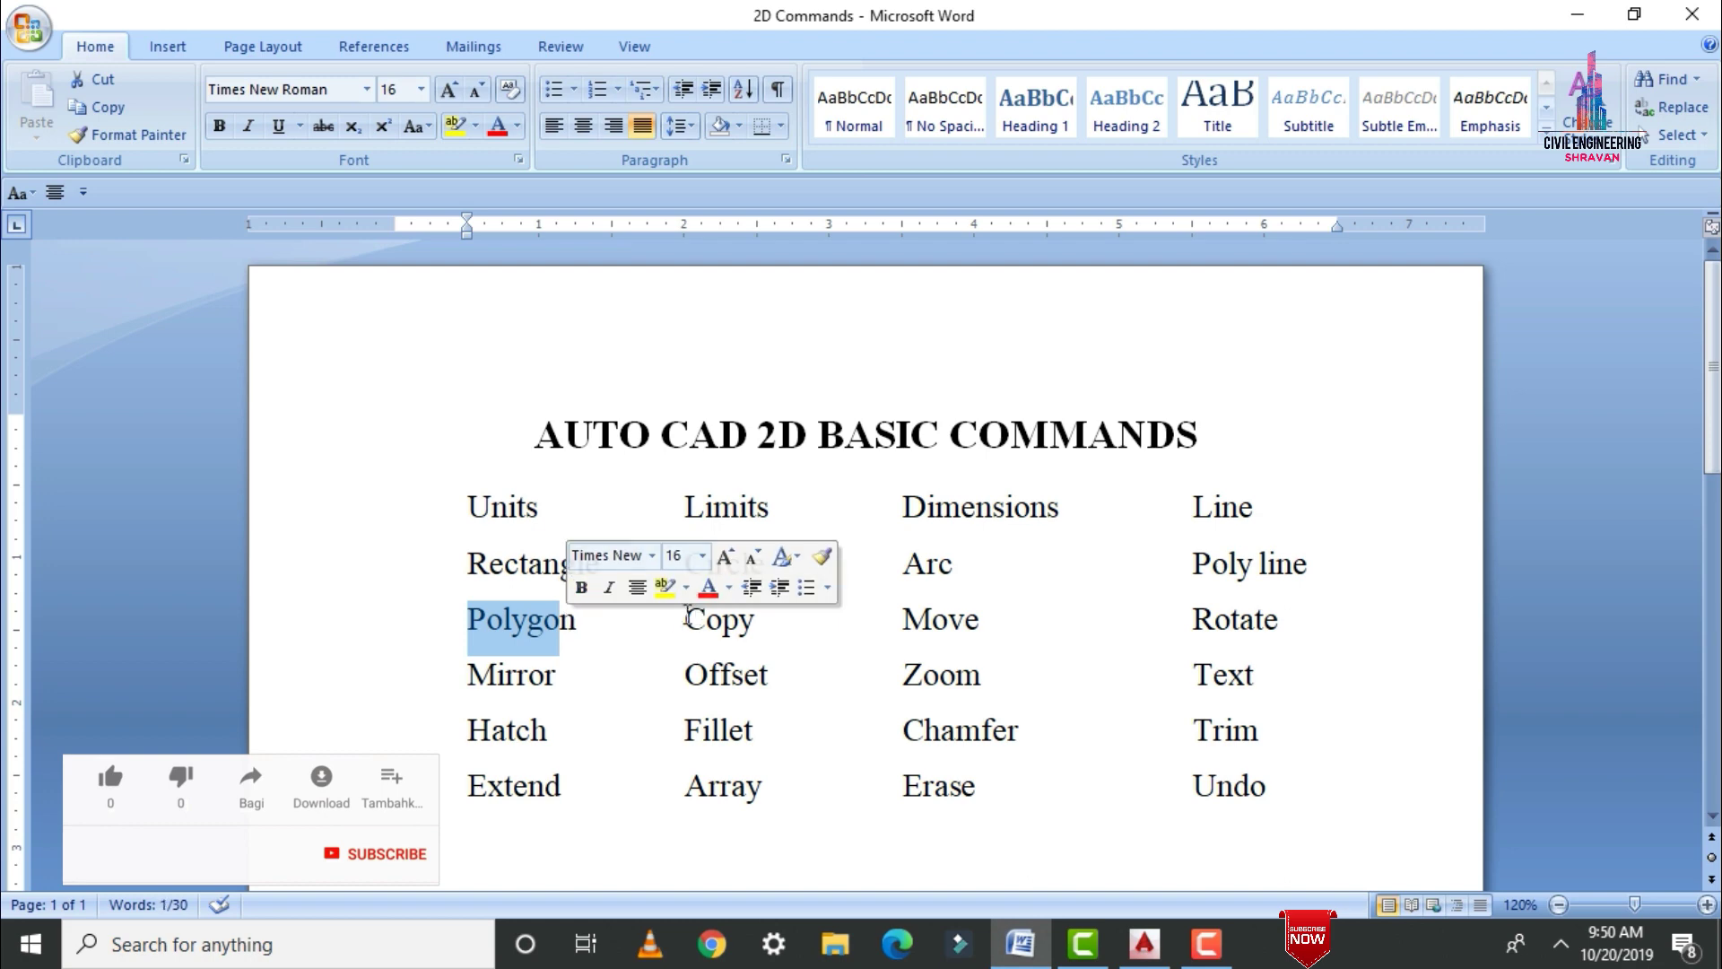
left_click_drag(684, 627, 852, 643)
left_click_drag(769, 565, 677, 571)
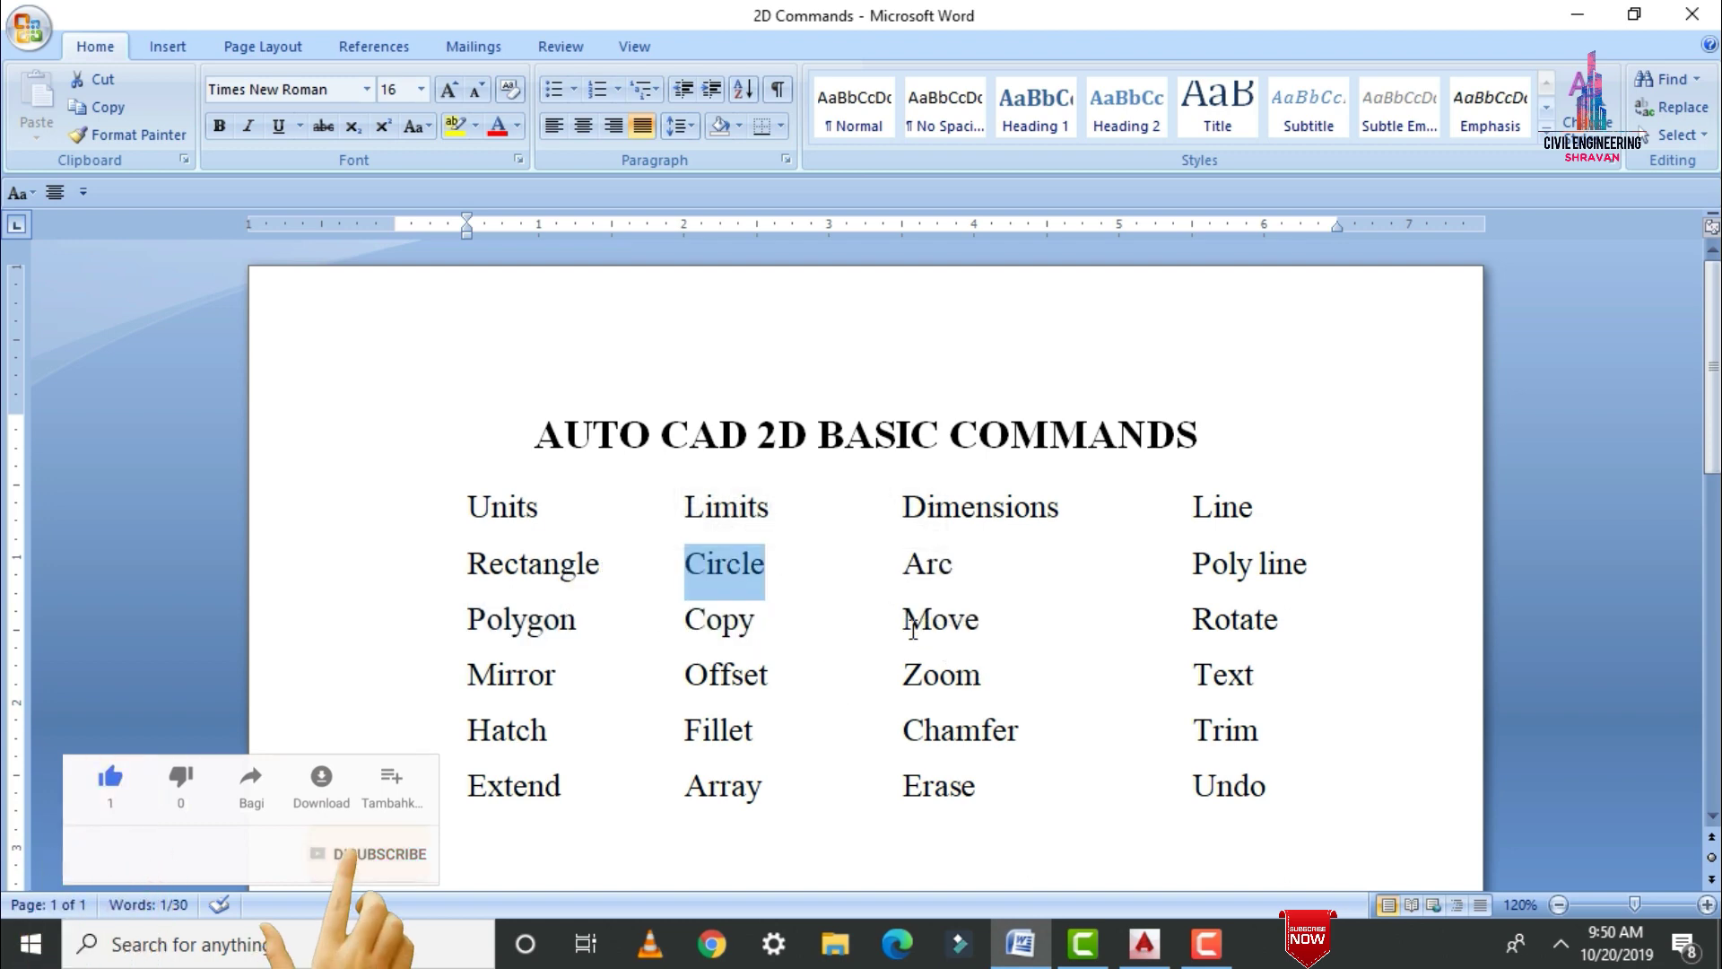
Highlight Move, Rotate, Mirror, Offset and Zoom in the command table
left_click_drag(906, 620, 1008, 617)
left_click_drag(1192, 619, 1288, 617)
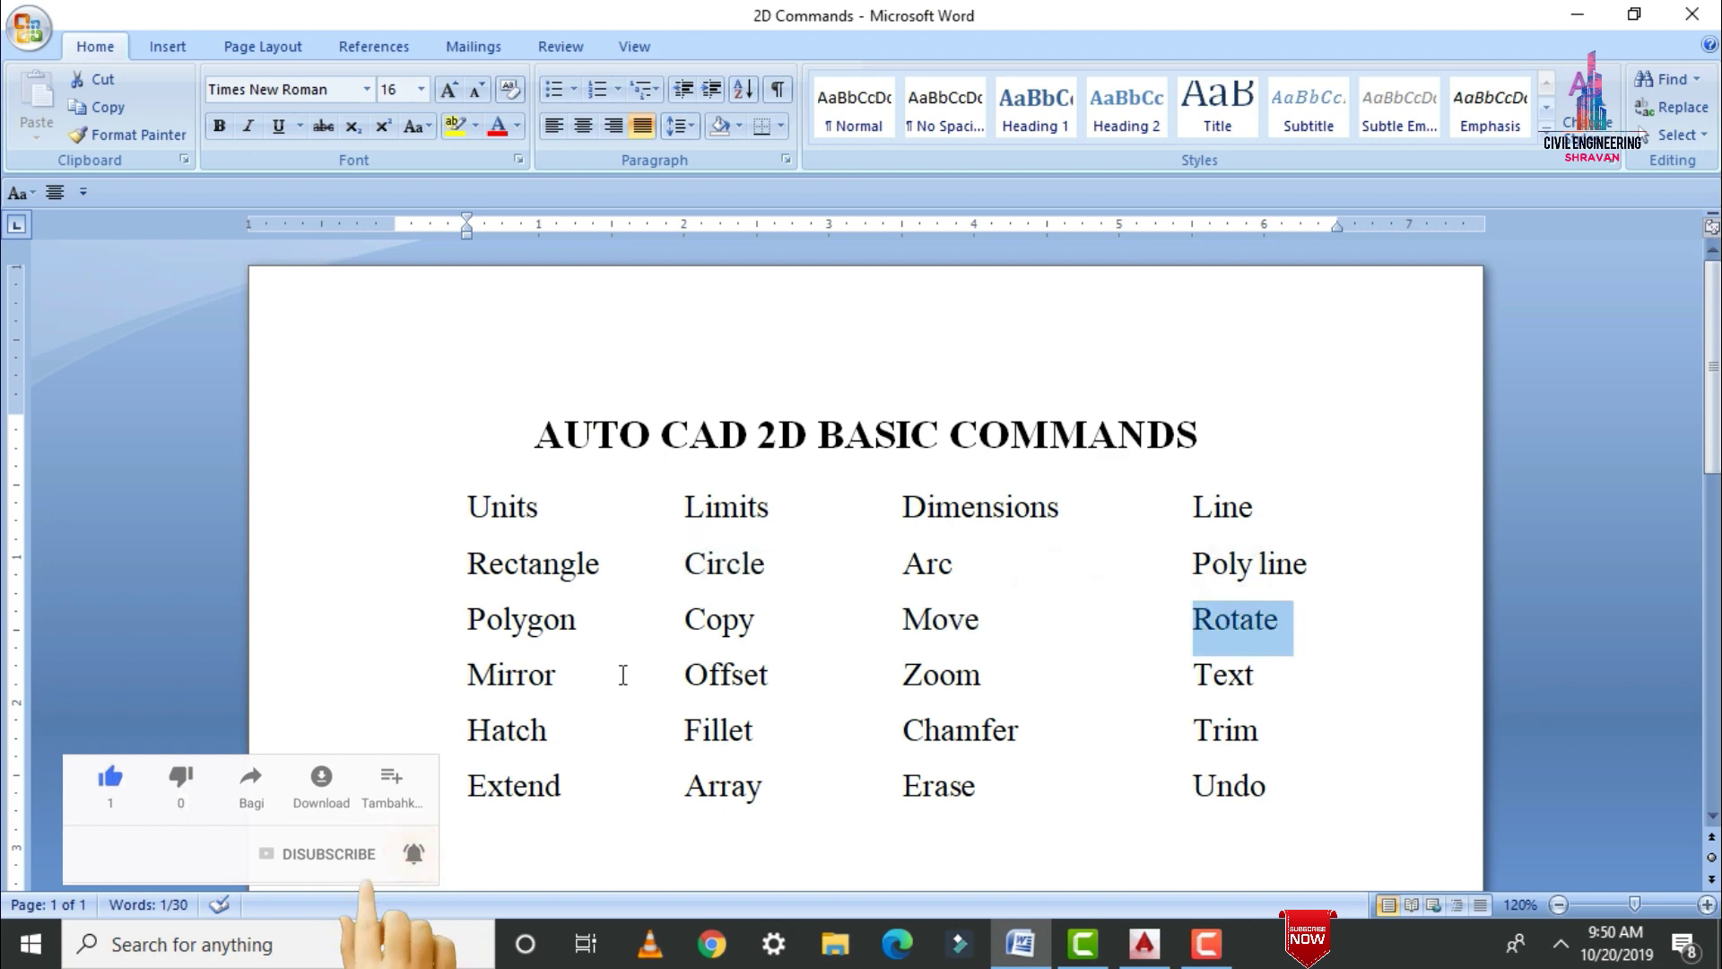
left_click_drag(613, 675, 467, 675)
left_click_drag(681, 677, 767, 677)
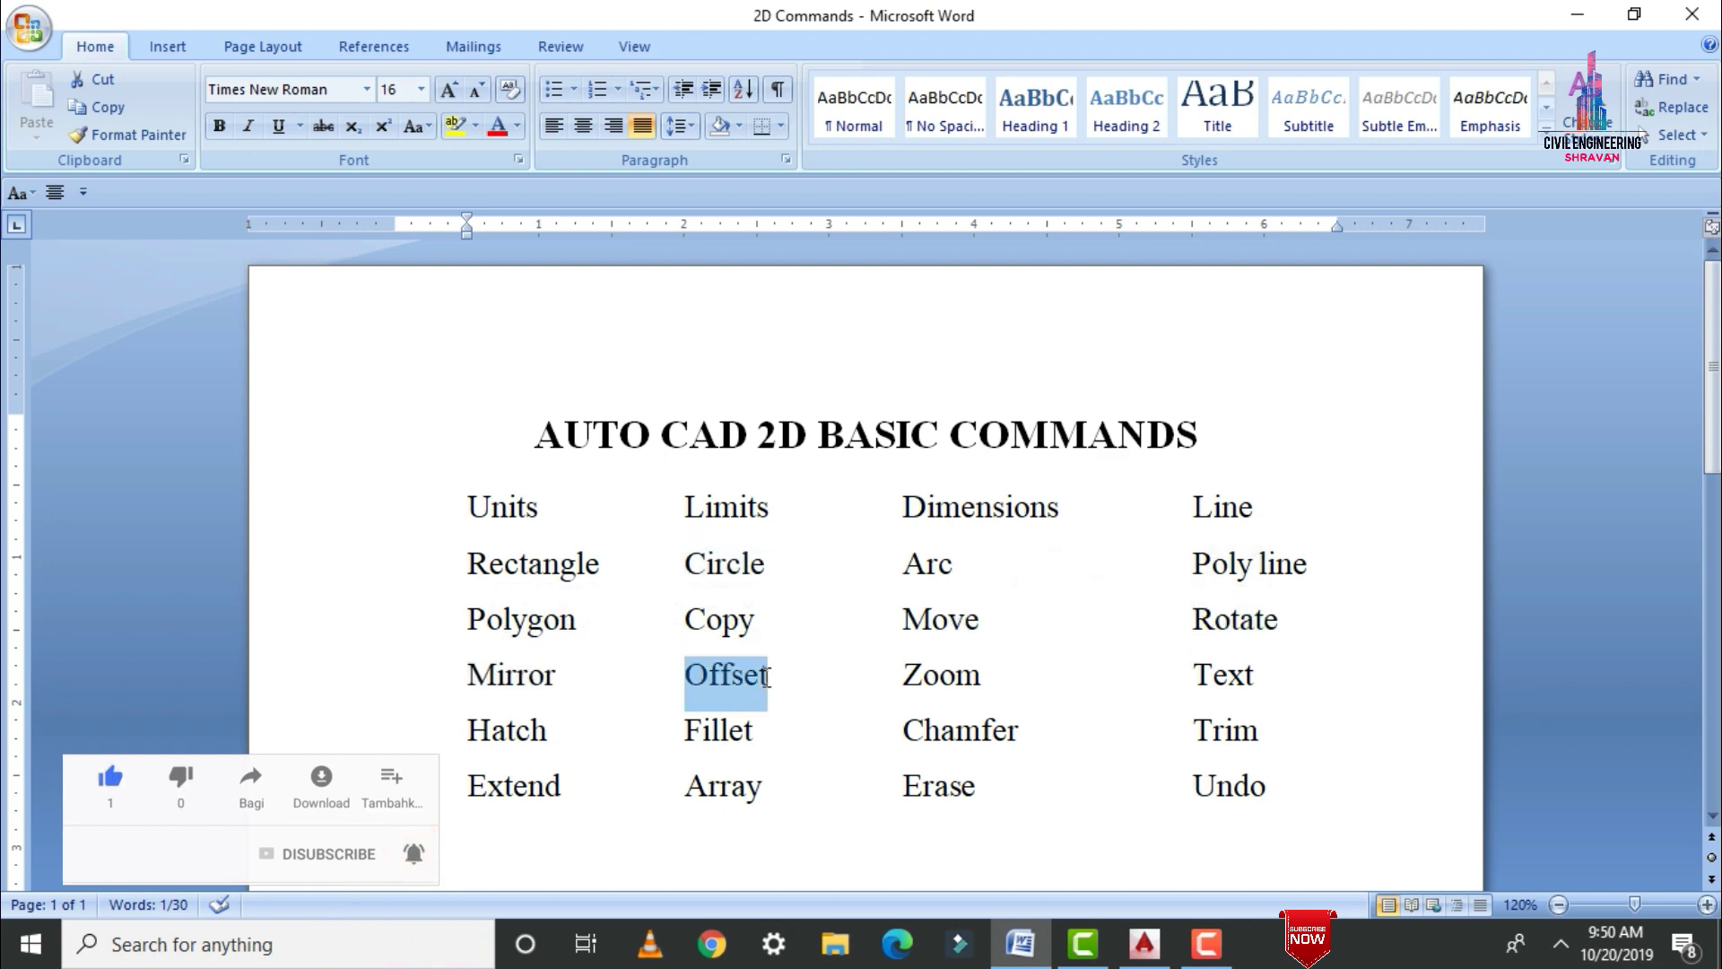
left_click_drag(899, 688, 1010, 687)
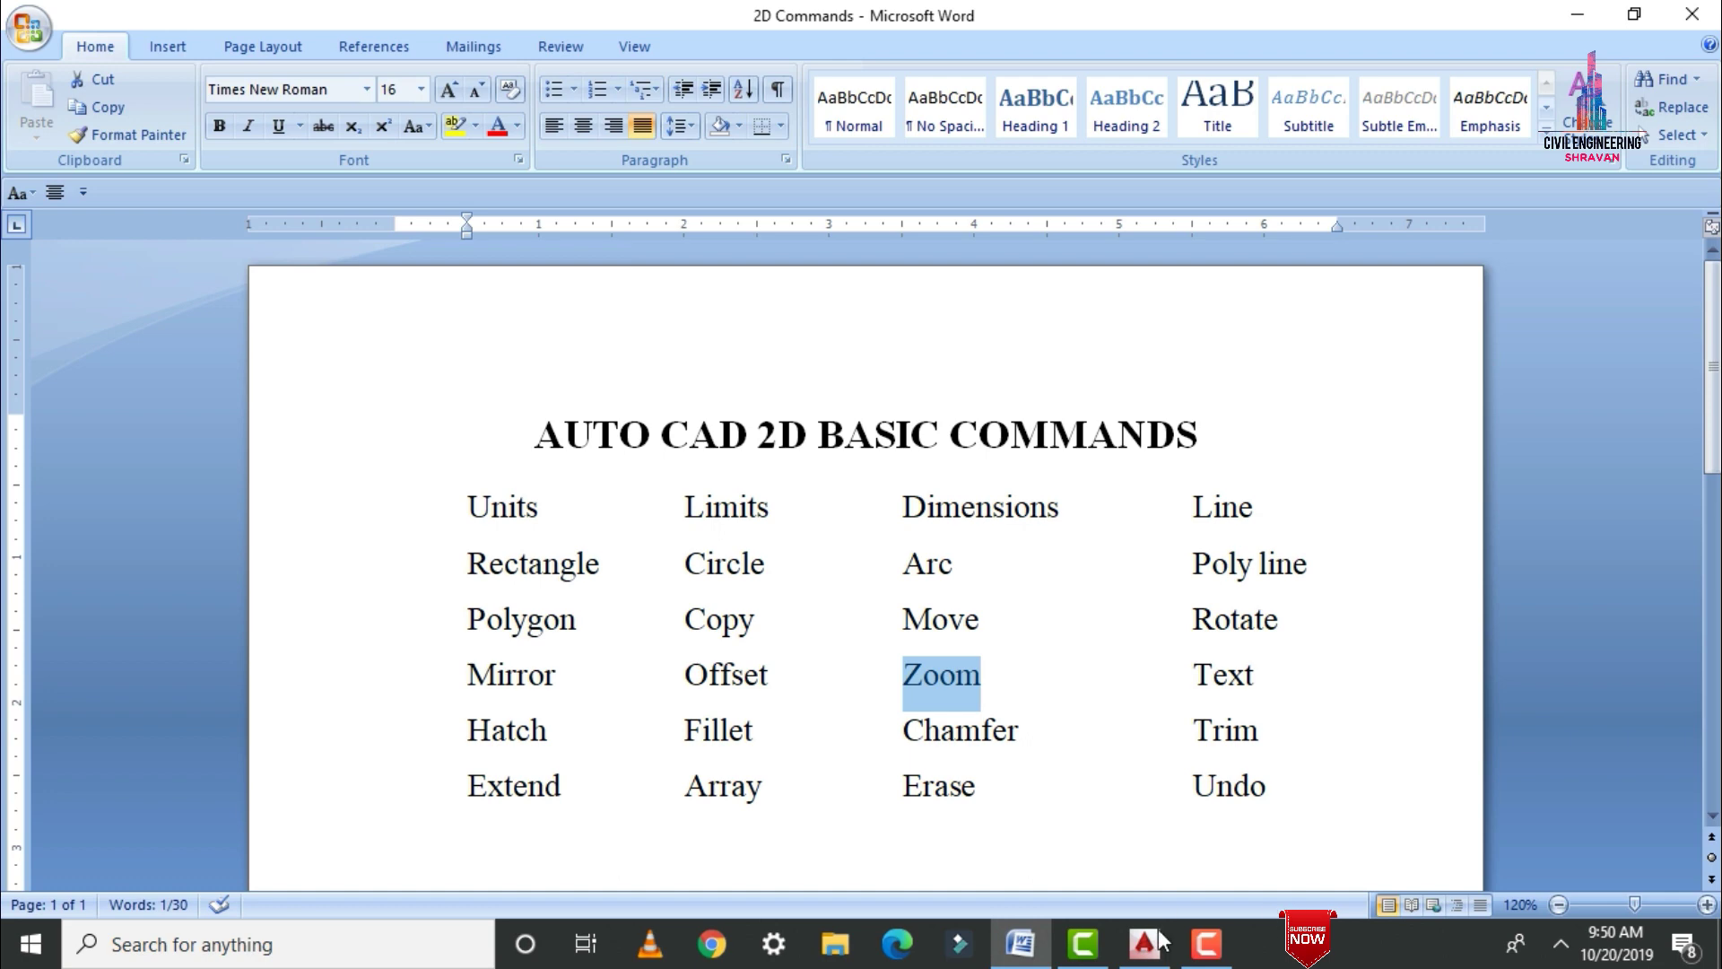
Back in AutoCAD, draw a 7-sided polygon inscribed in a 20'0" radius circle on the left
left_click(1144, 807)
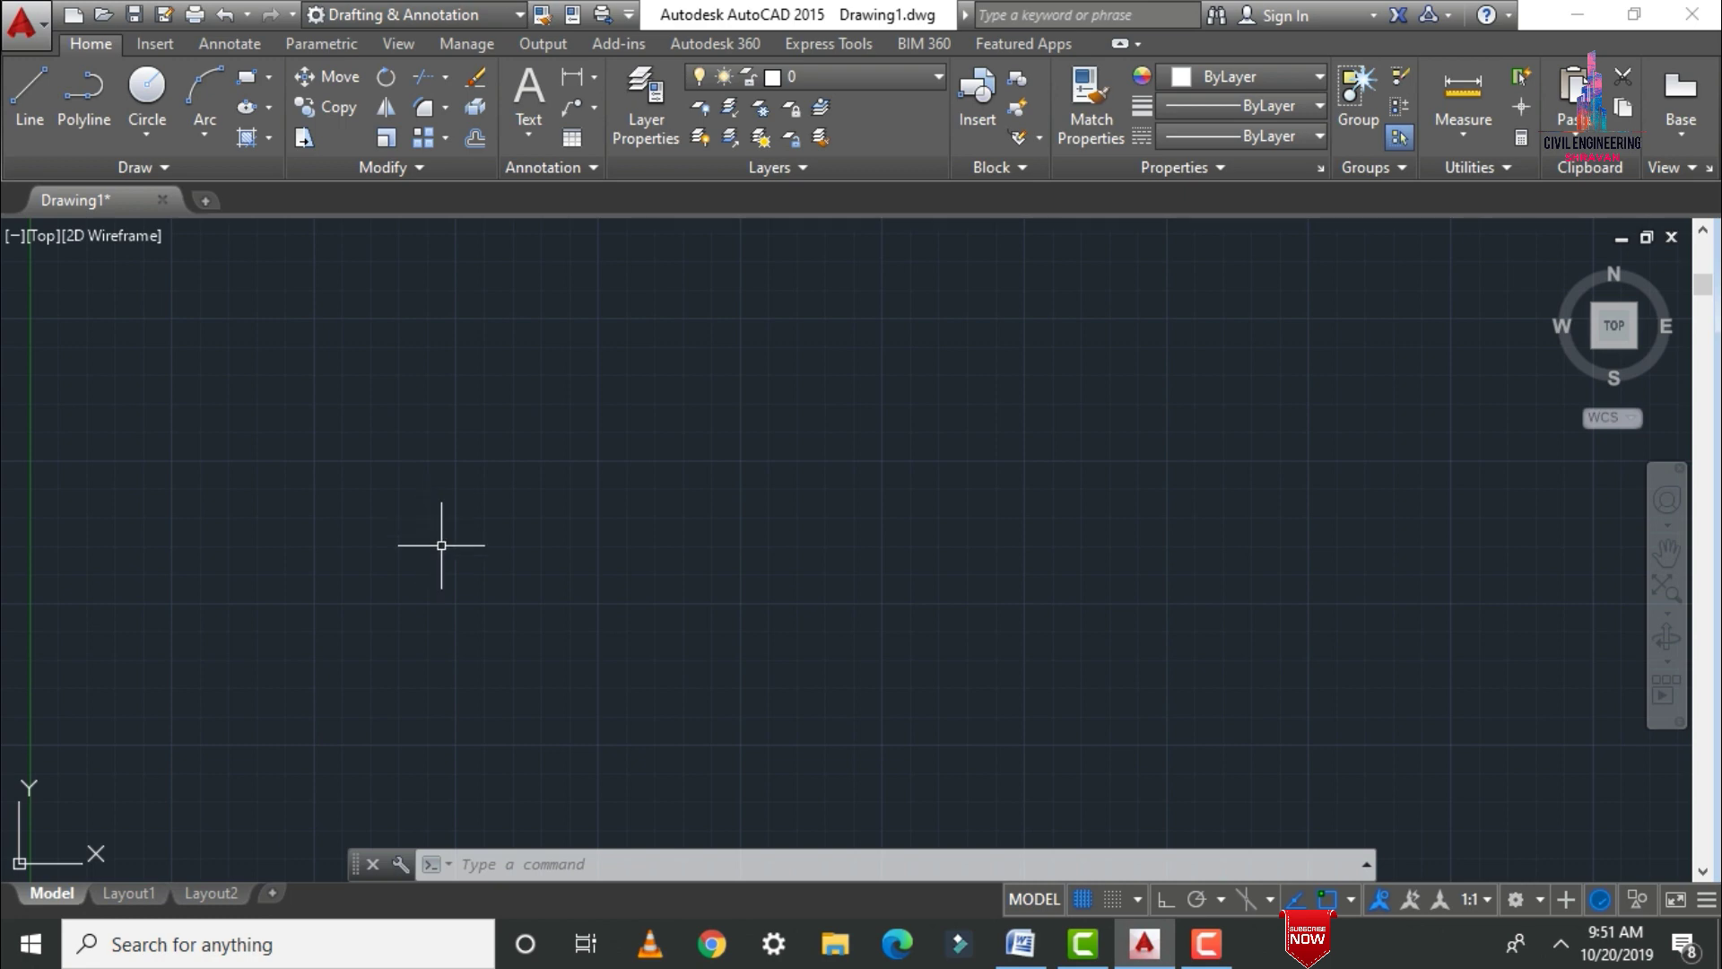
type("p")
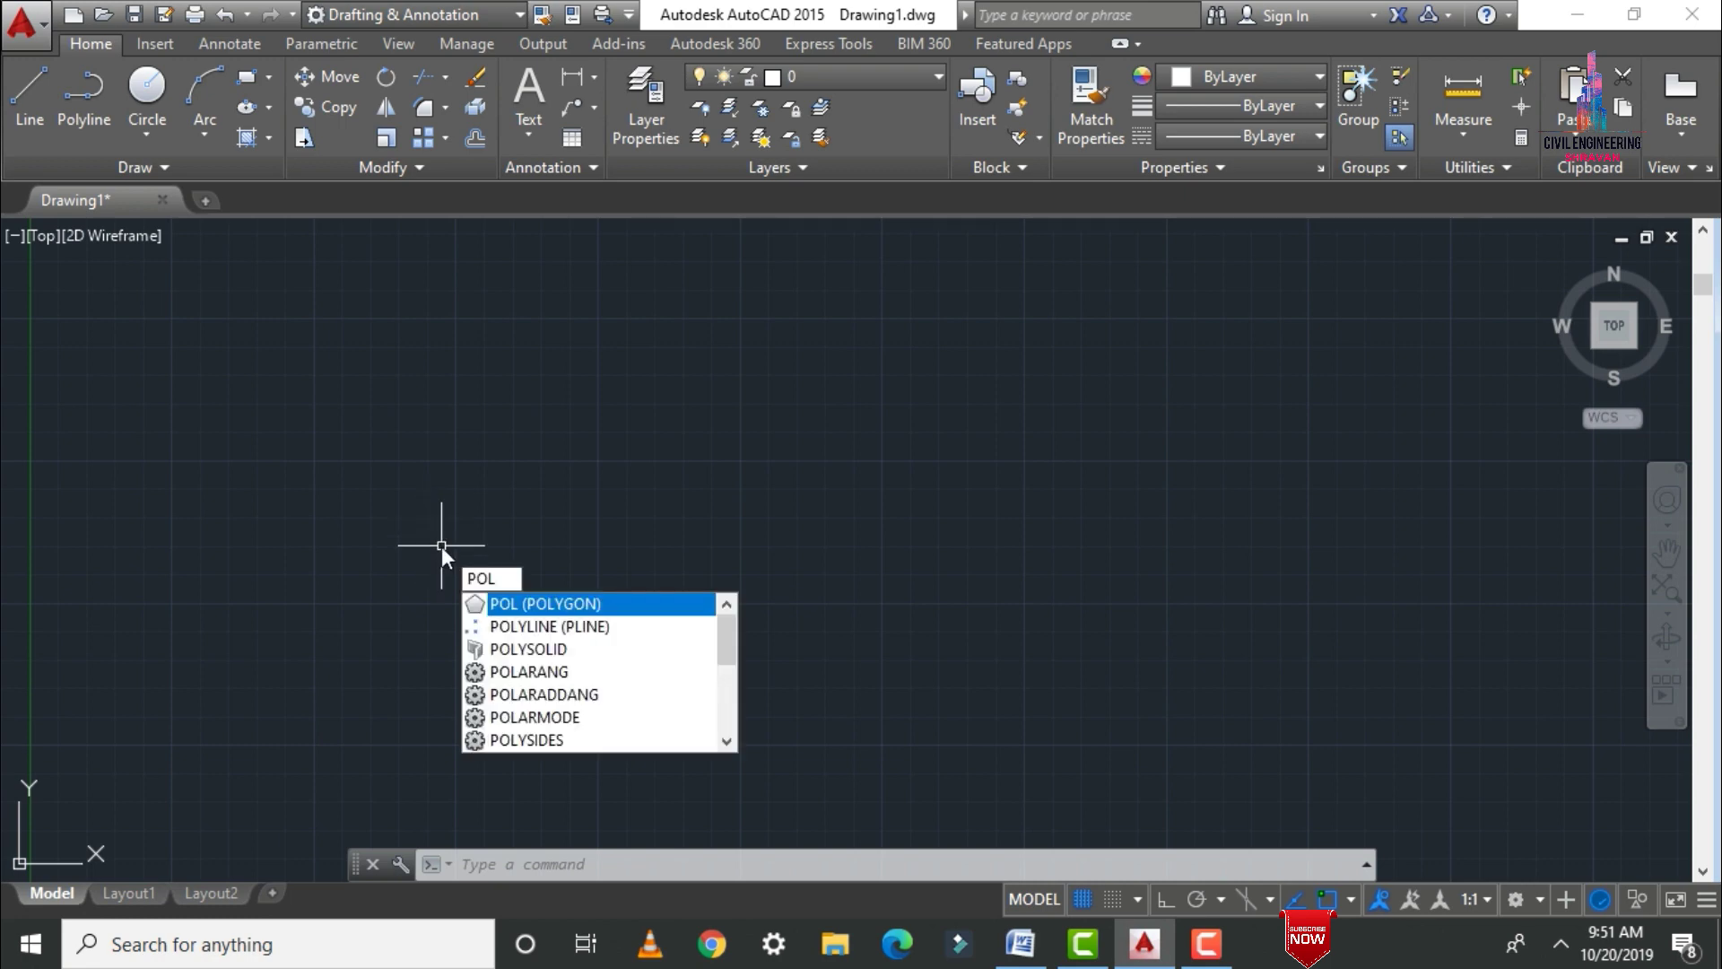
key("Return")
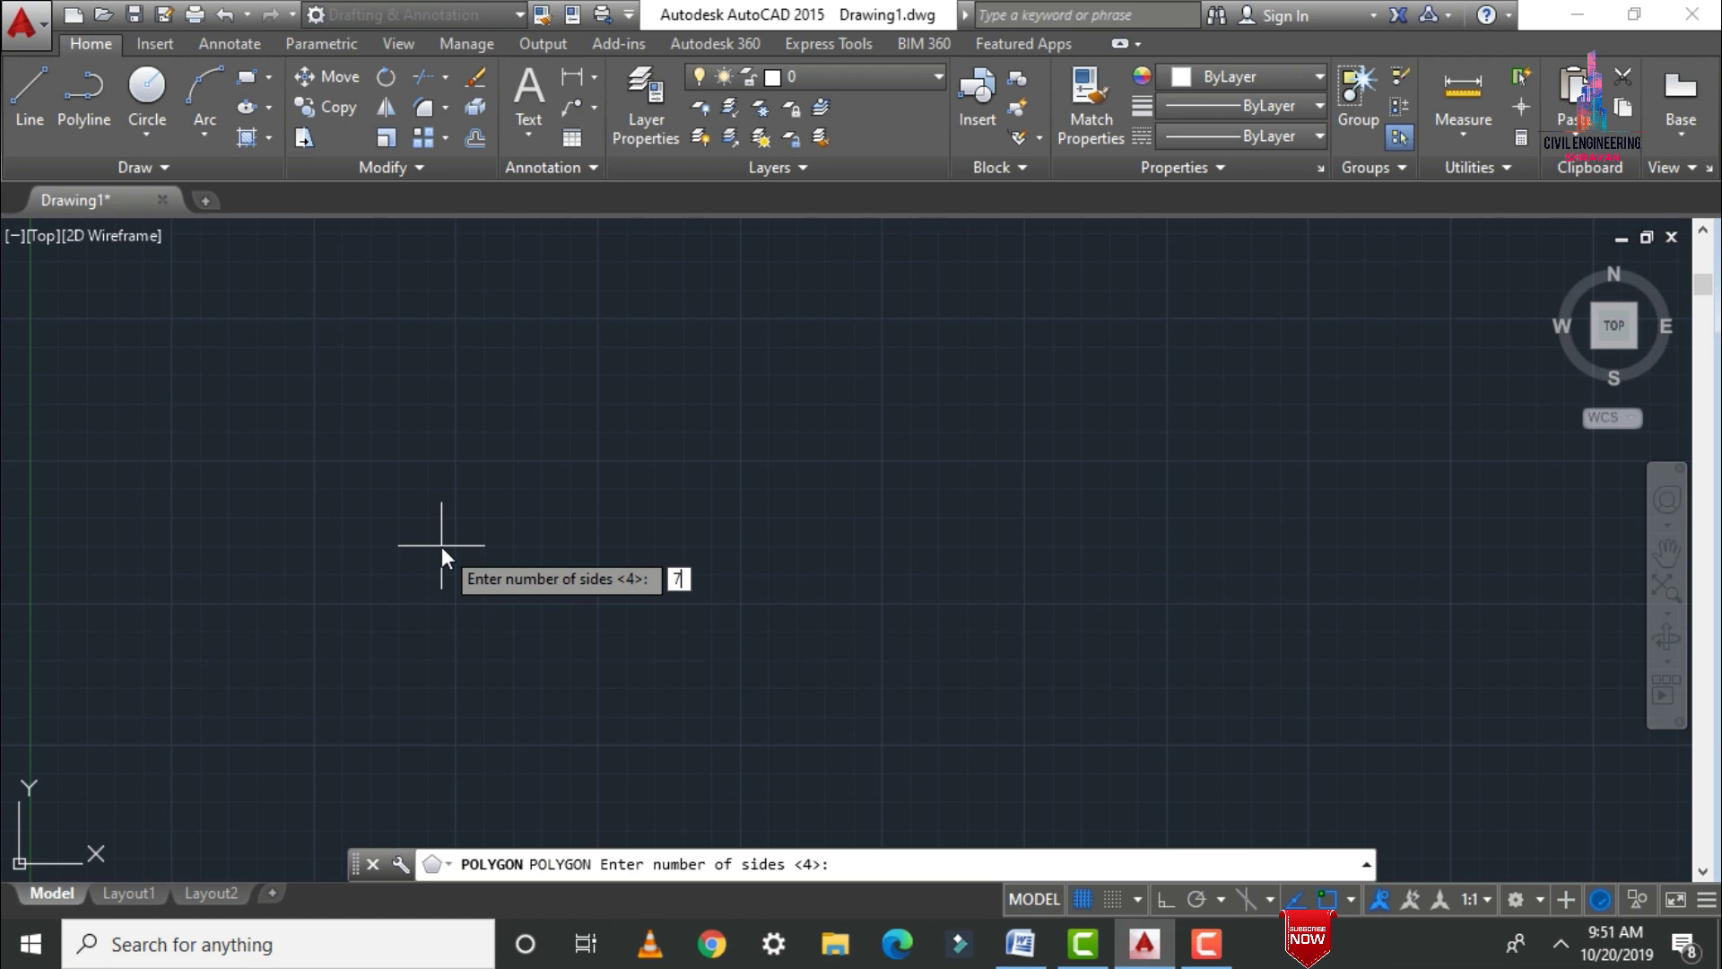
type("7")
key("Return")
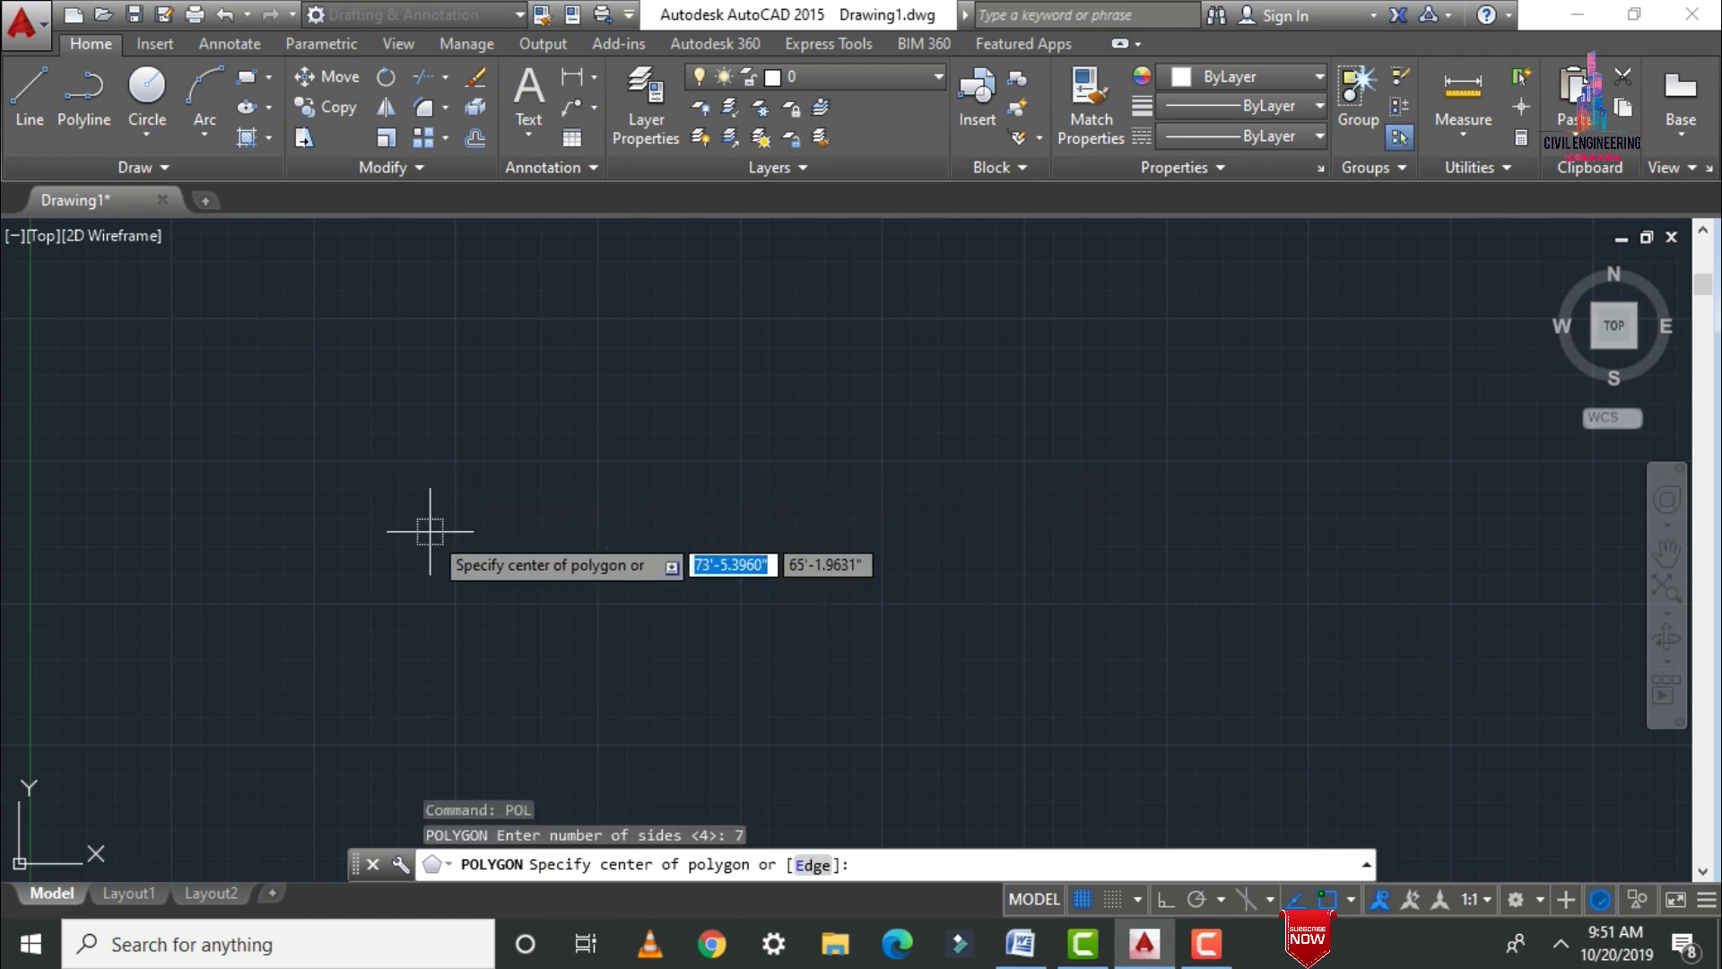
left_click(430, 531)
key("Down")
key("Return")
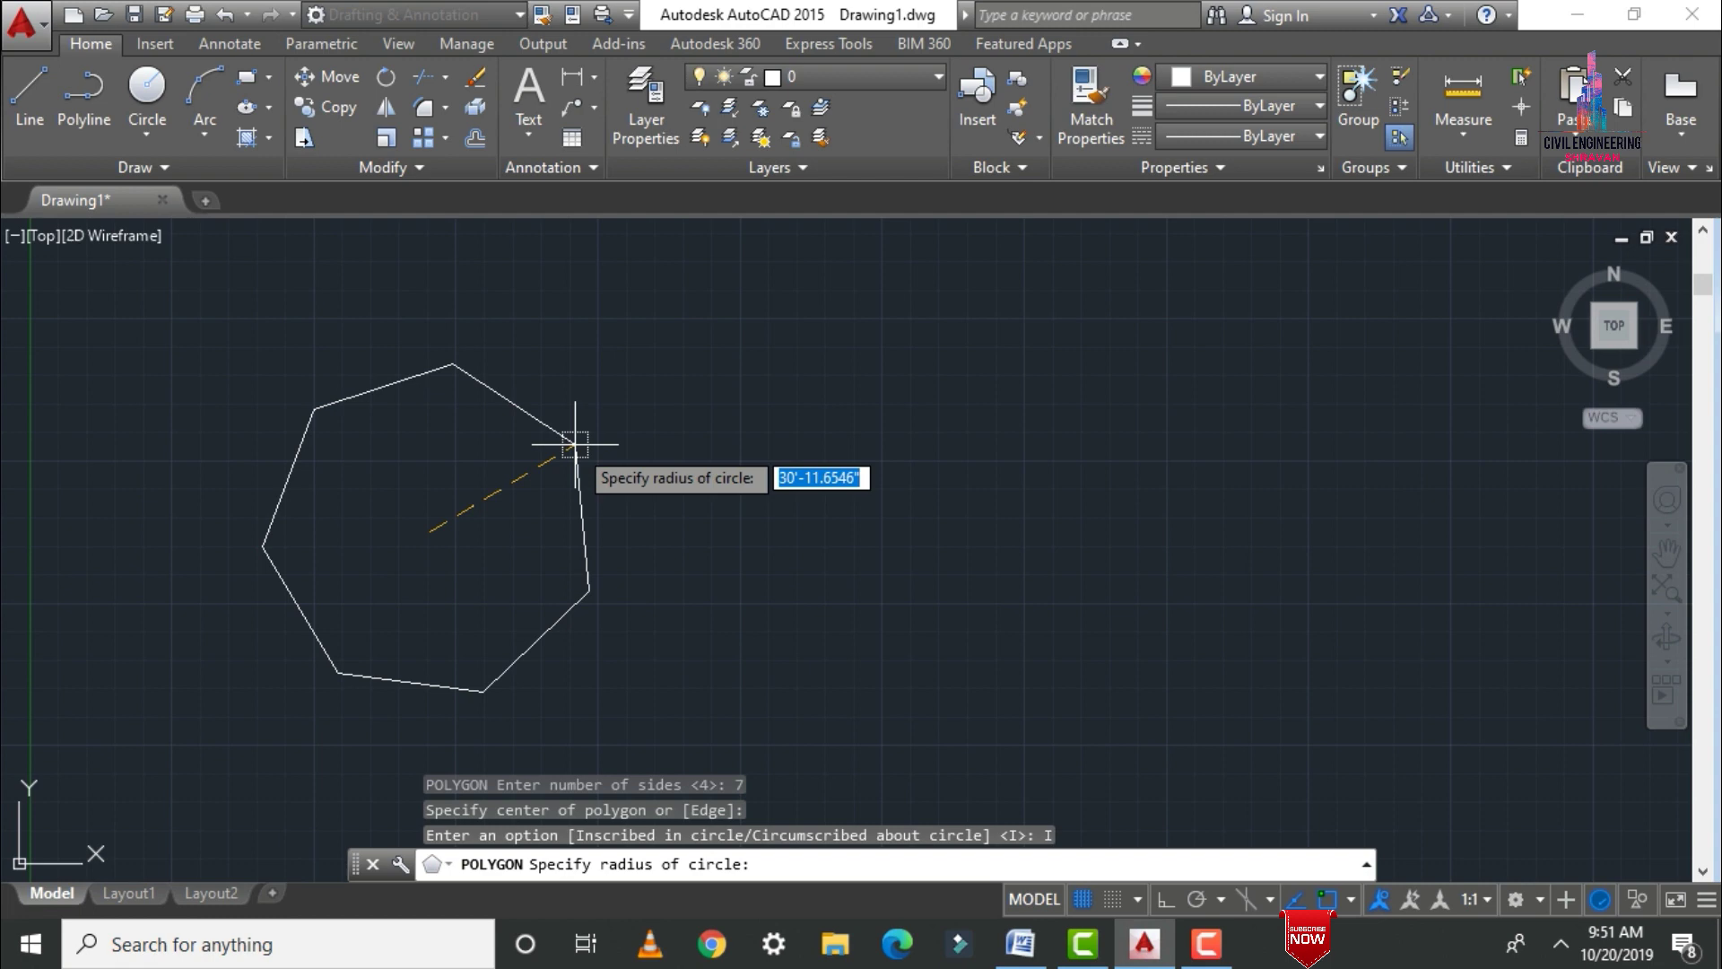
type("20'0")
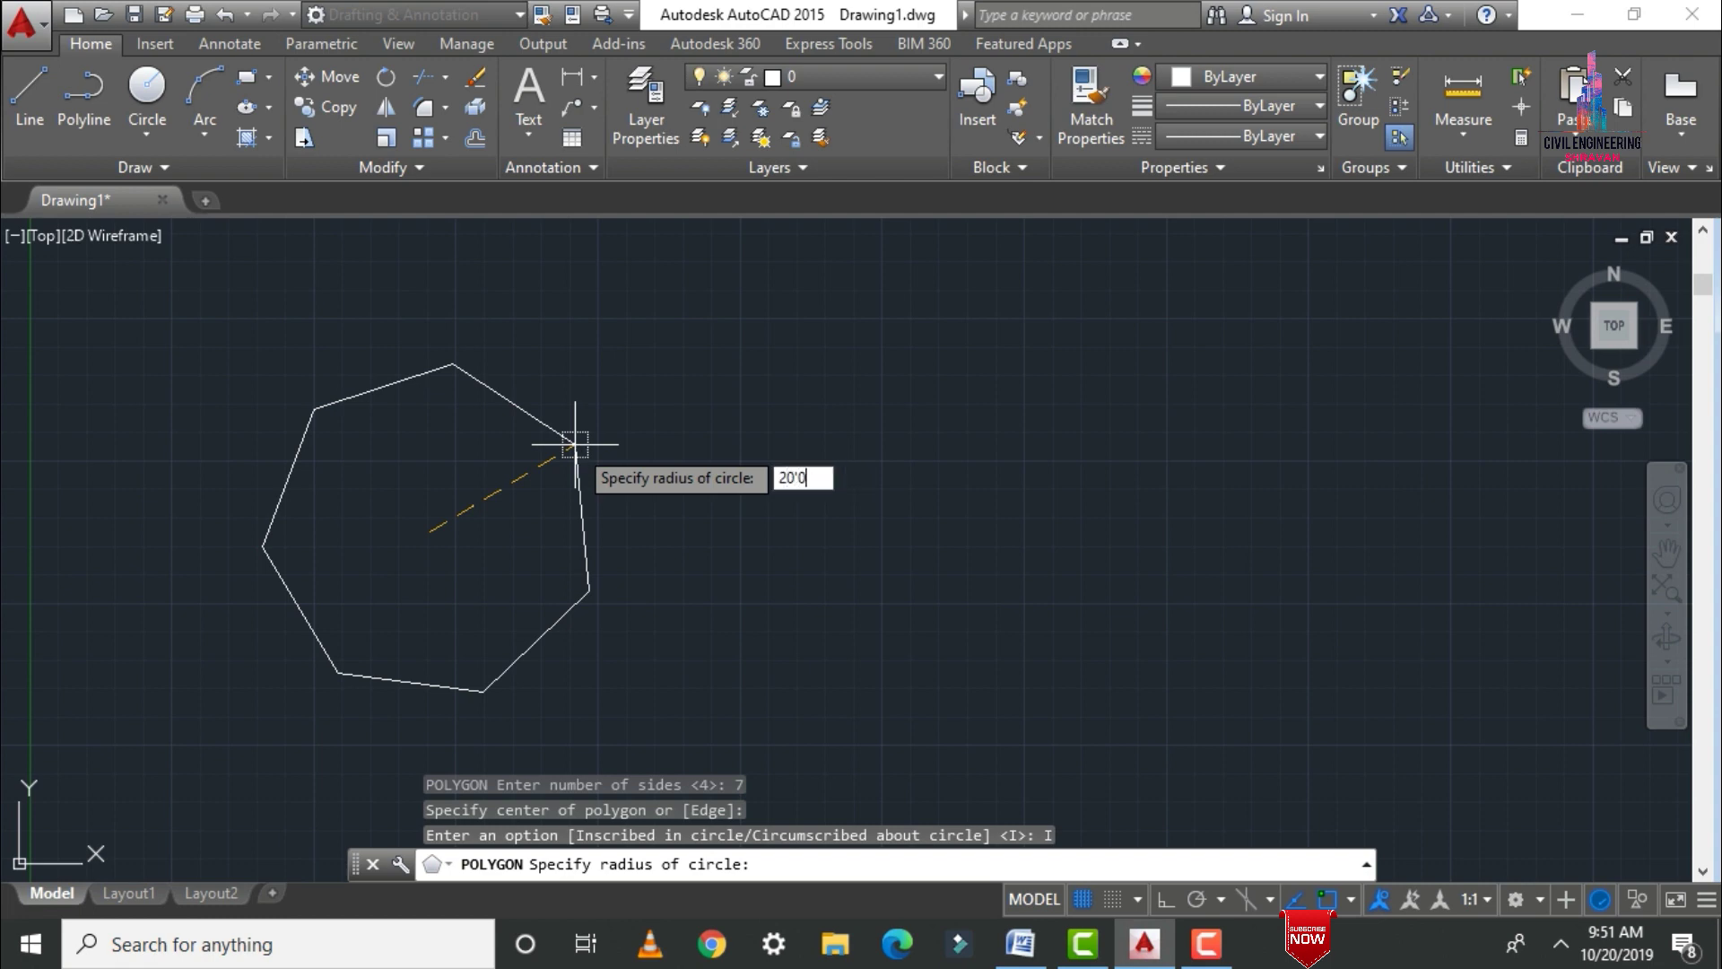
type("\"")
key("Return")
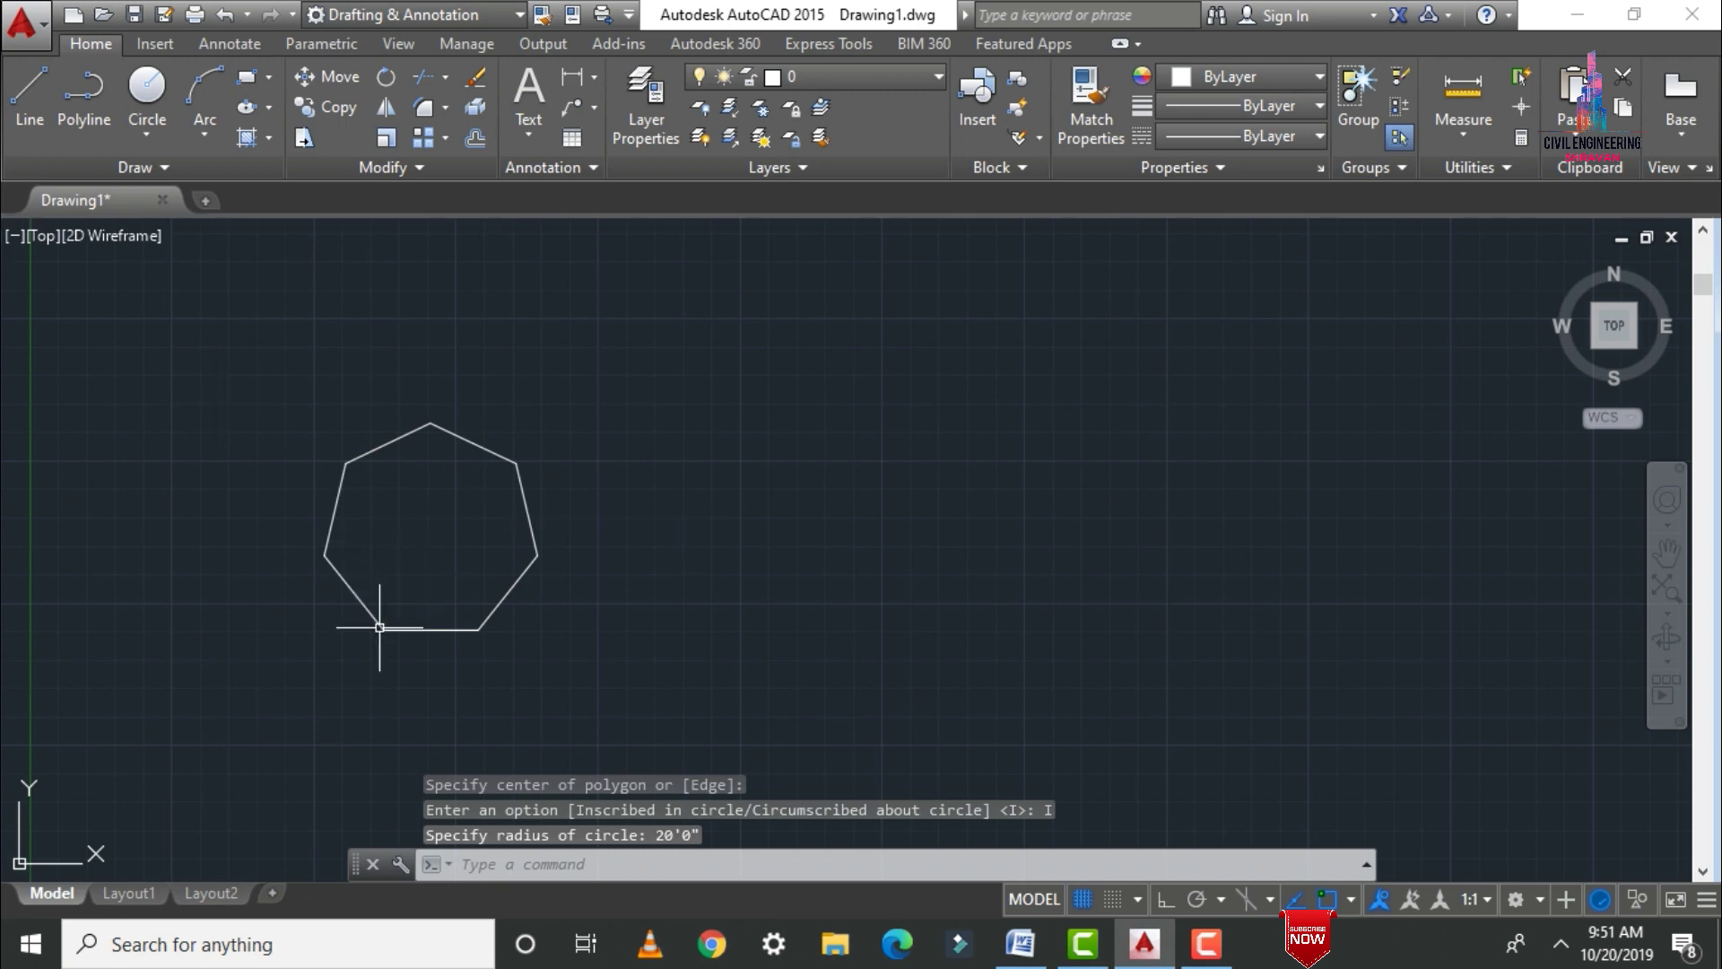
Zoom in and draw a small circle in the heptagon's upper left
scroll(430, 525, "up", 2)
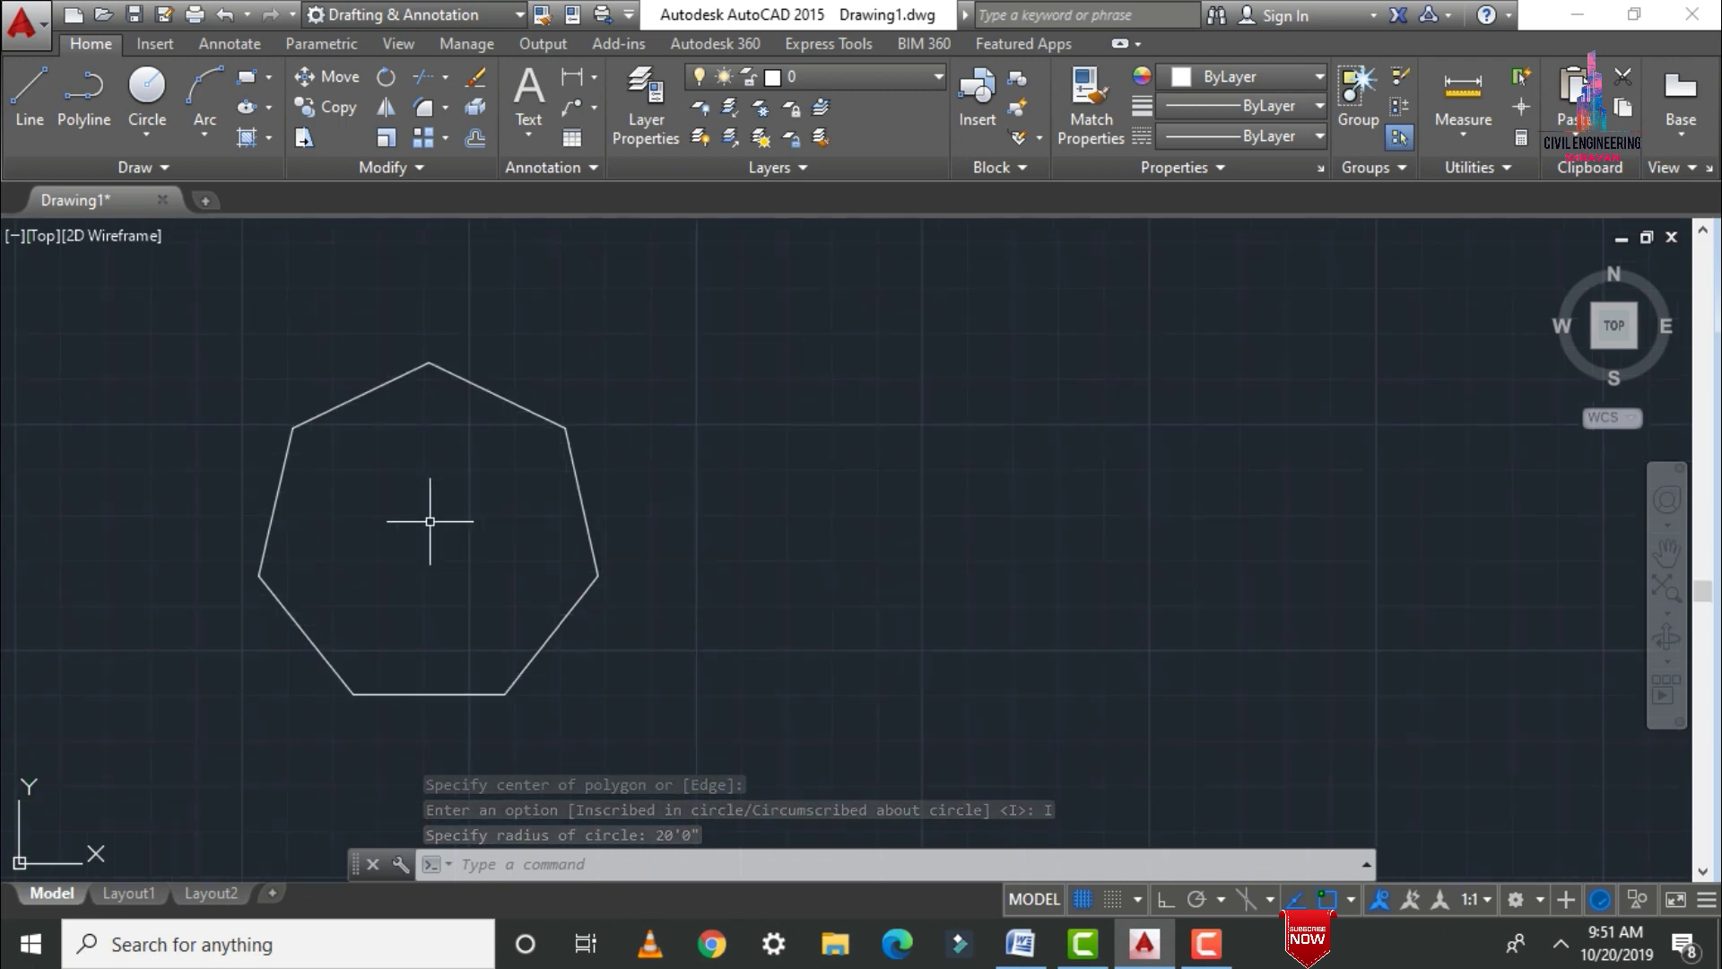
type("c")
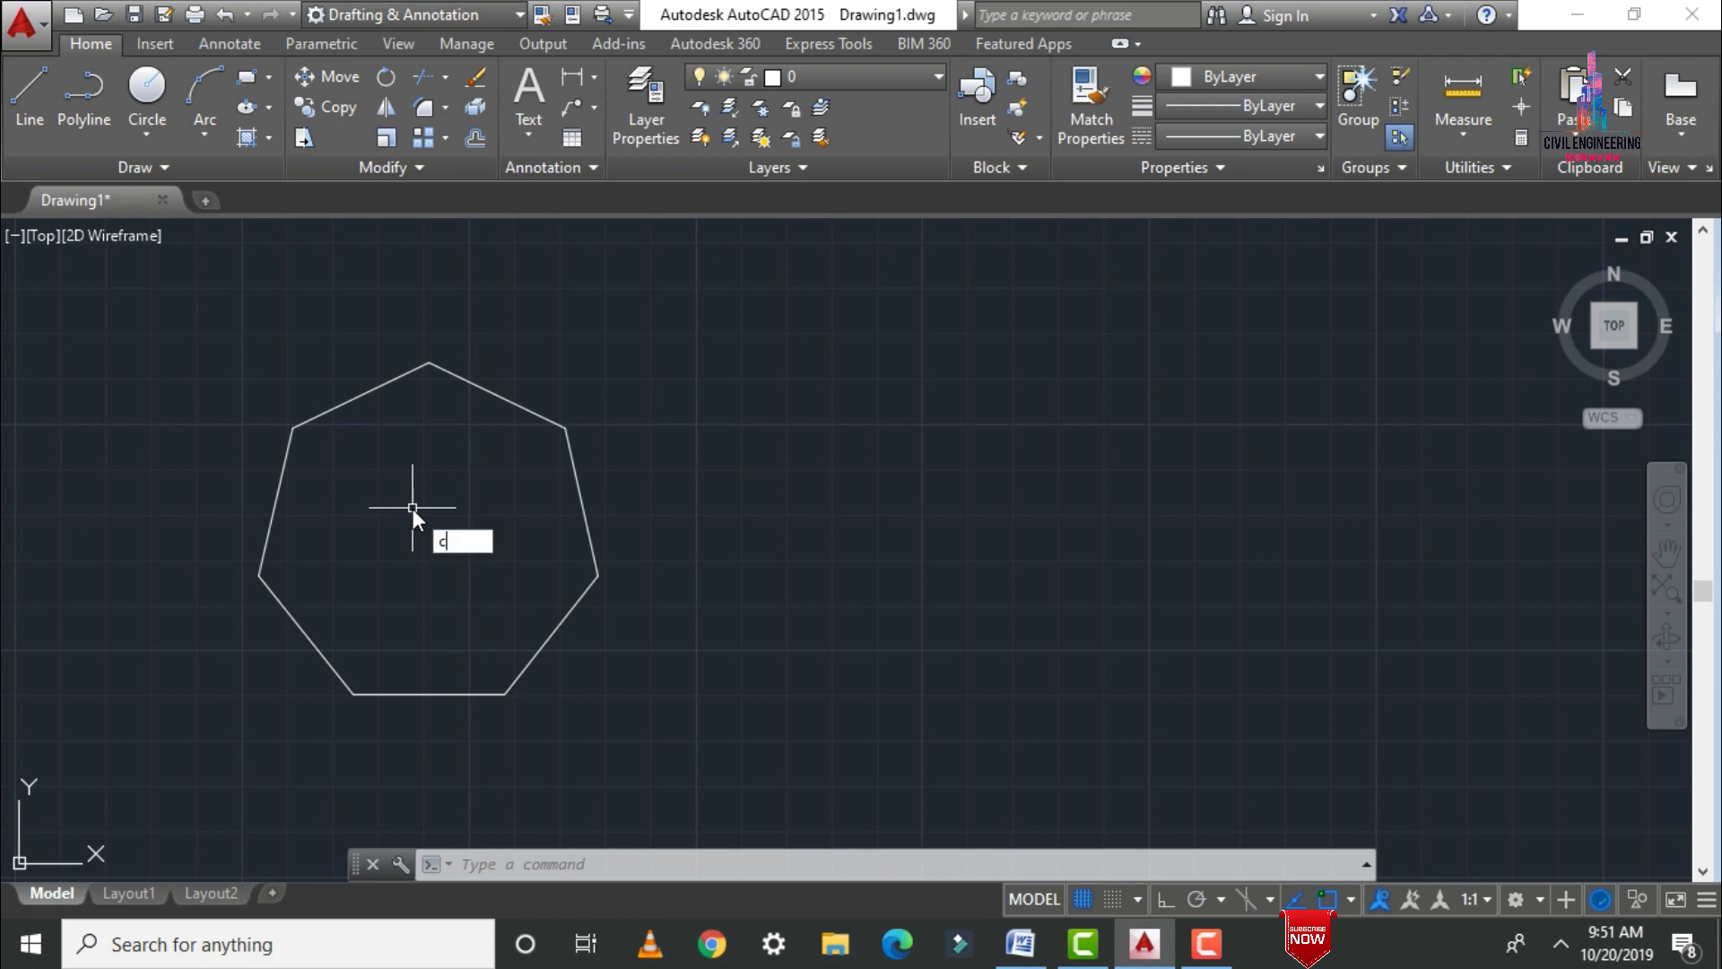
key("Return")
left_click(355, 463)
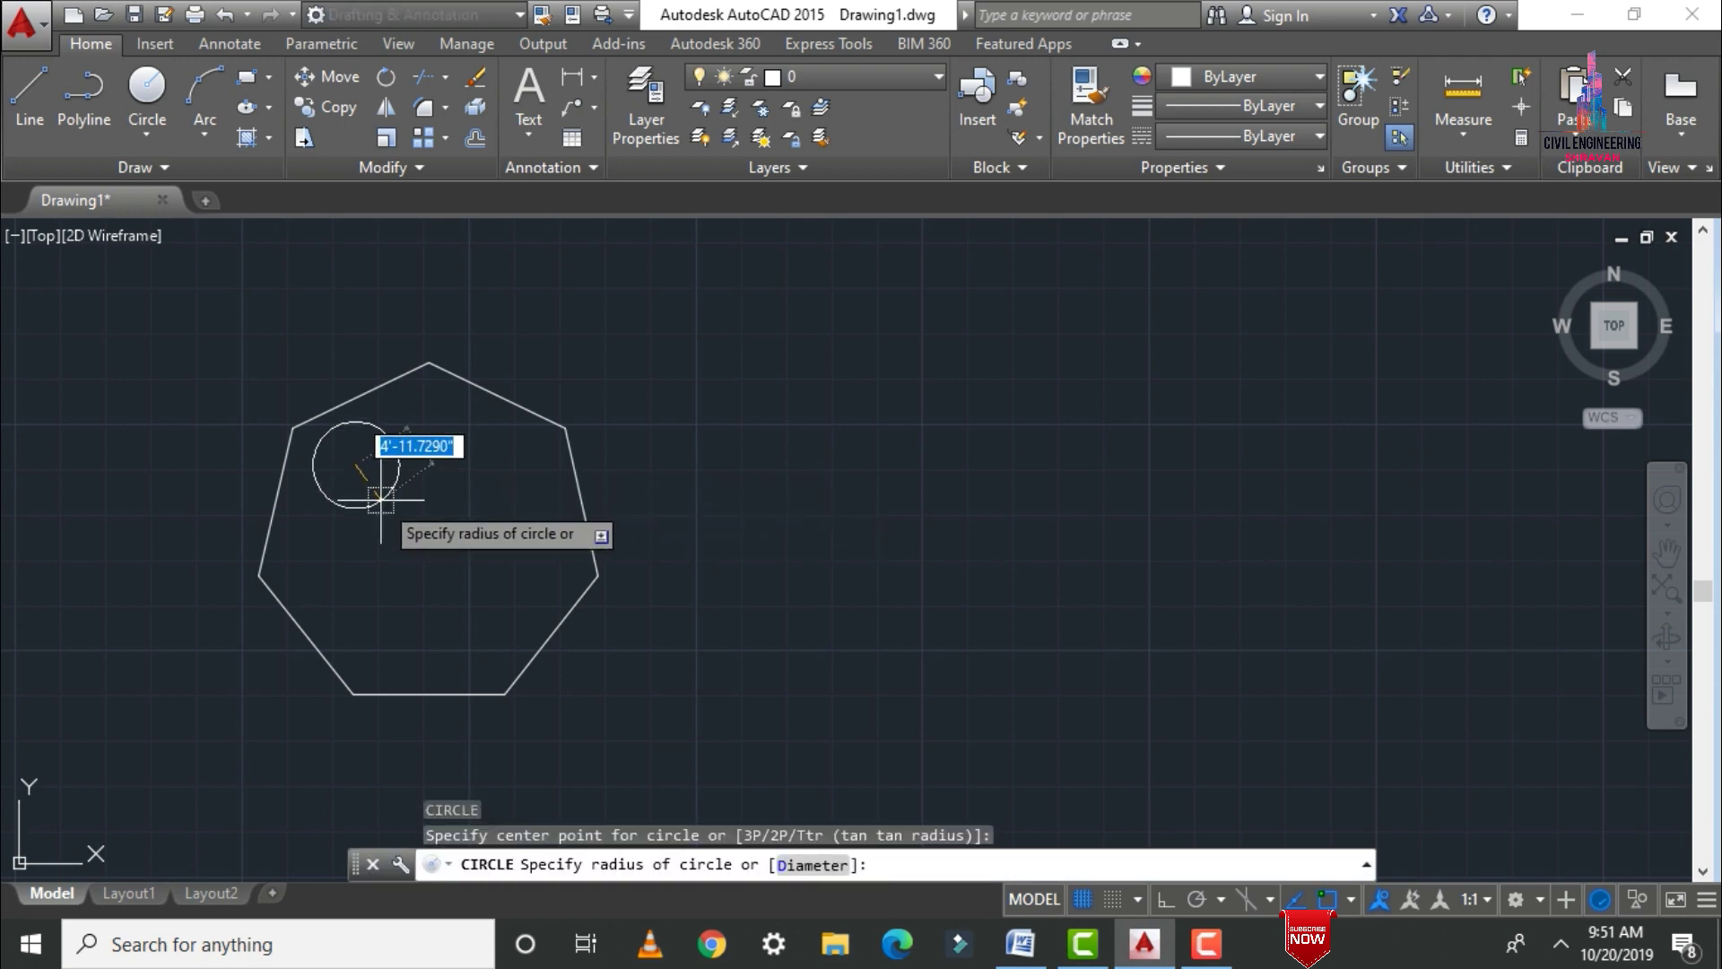
left_click(384, 493)
Draw a square rectangle in the heptagon's upper right
type("re")
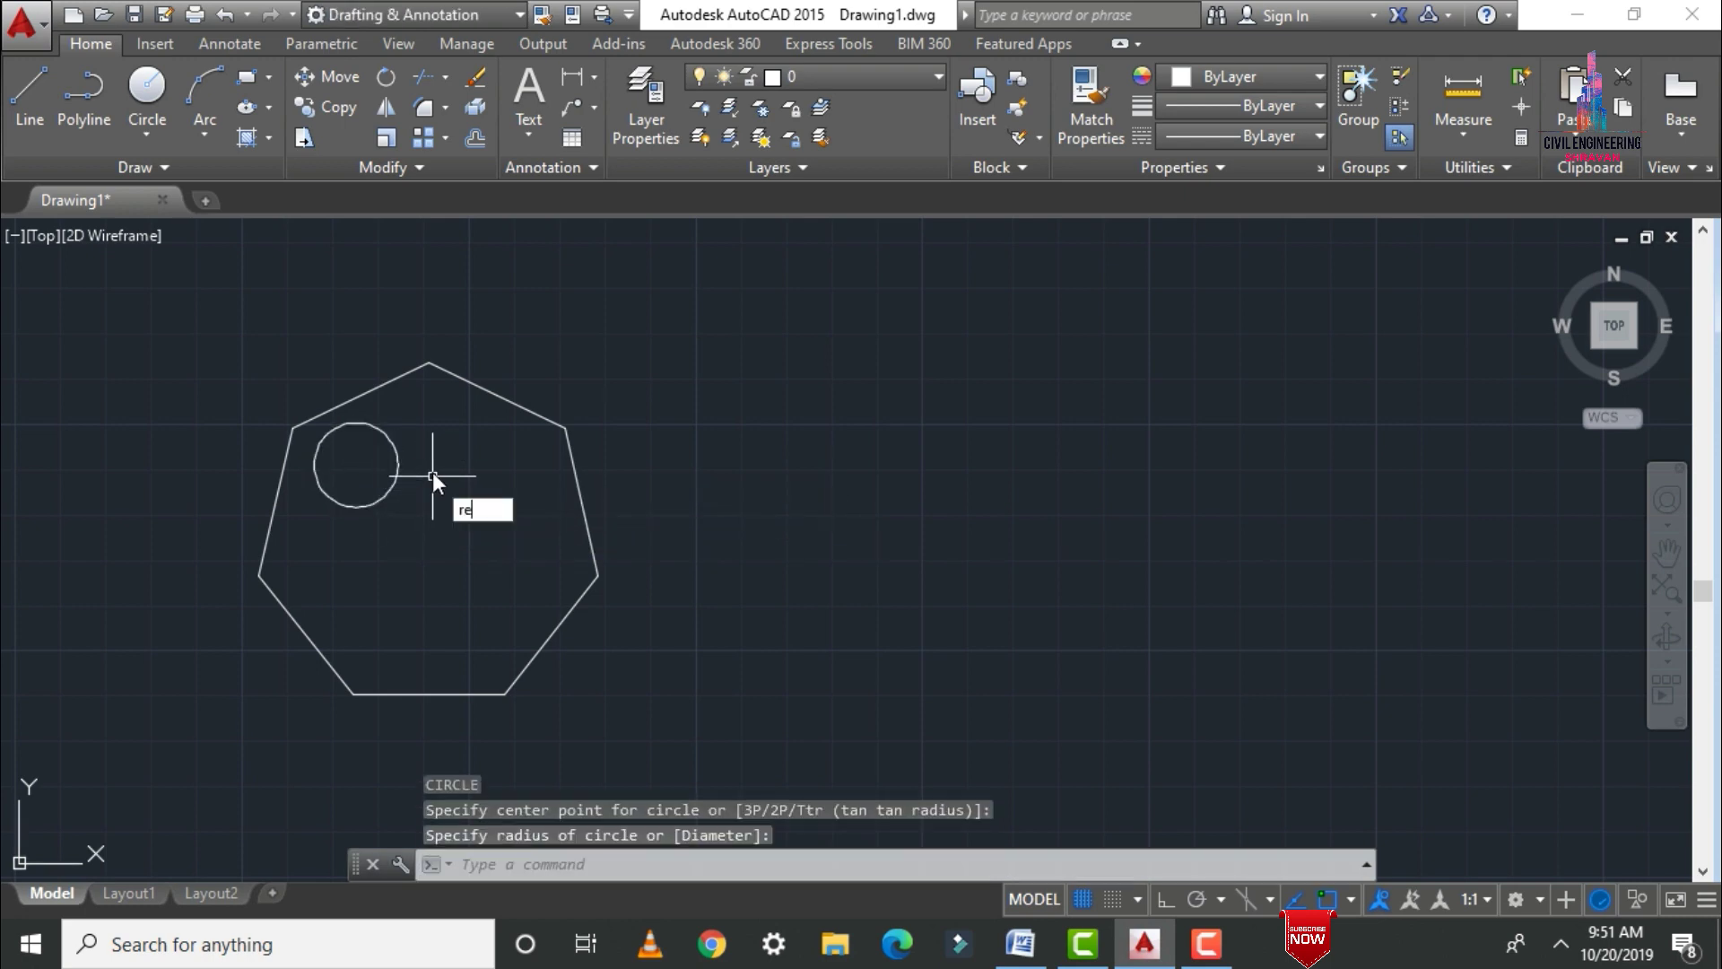
type("c")
key("Return")
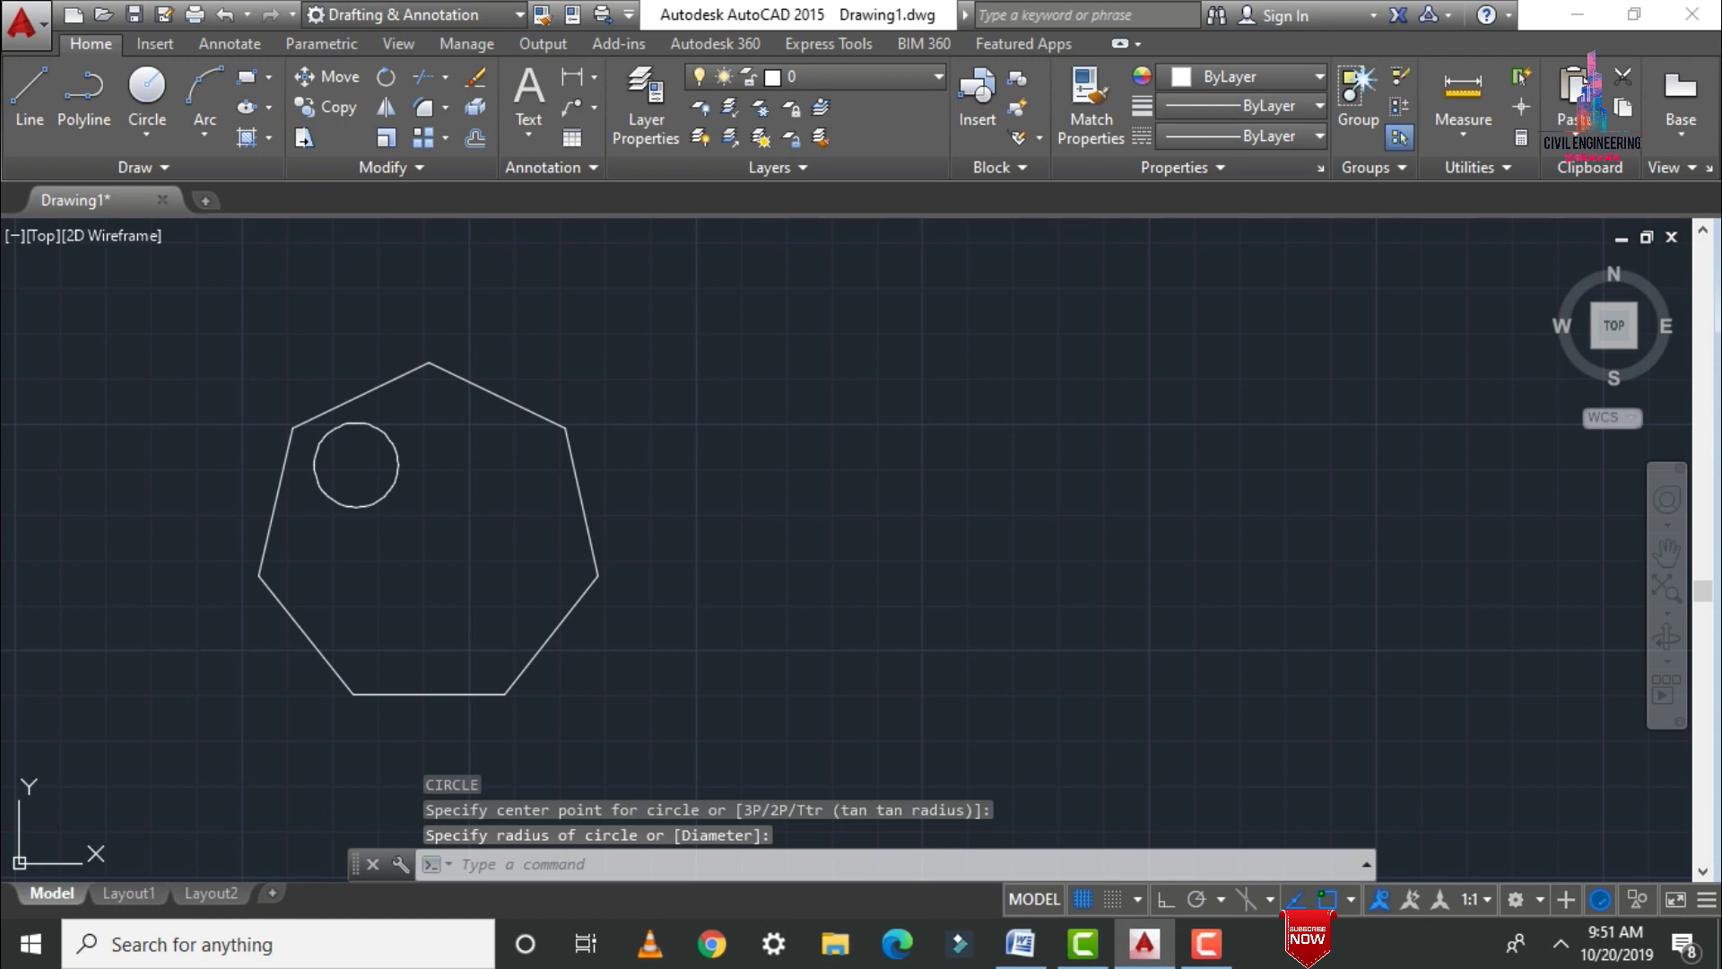
left_click(460, 454)
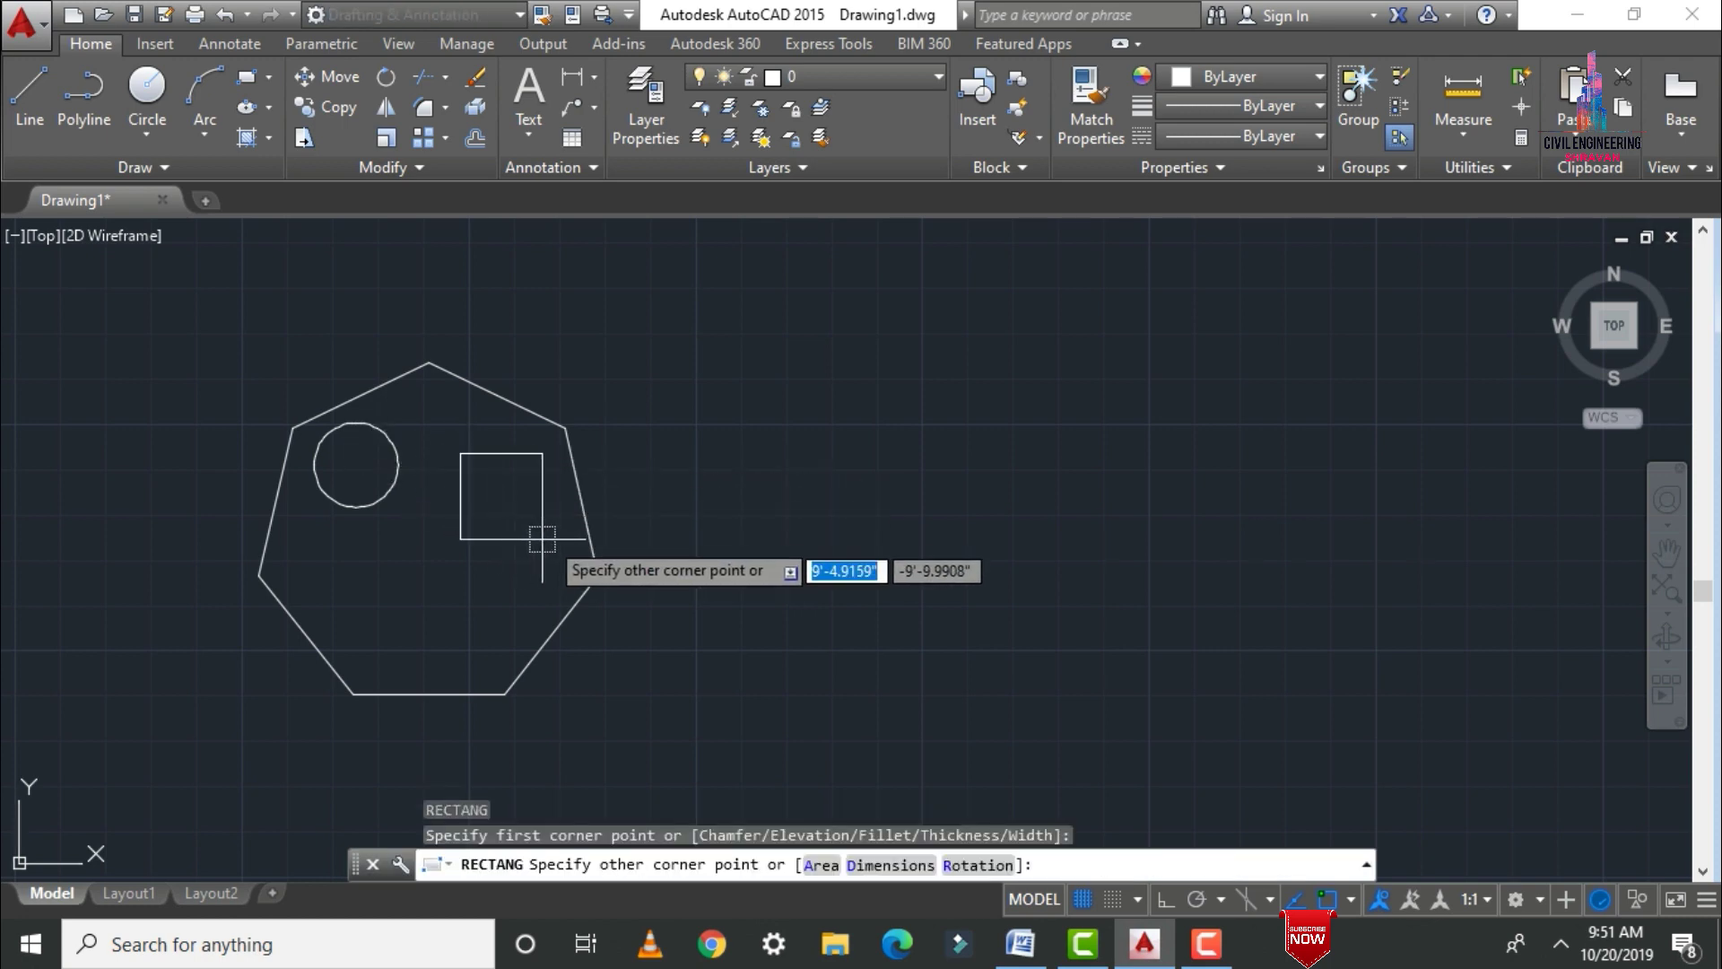
left_click(549, 534)
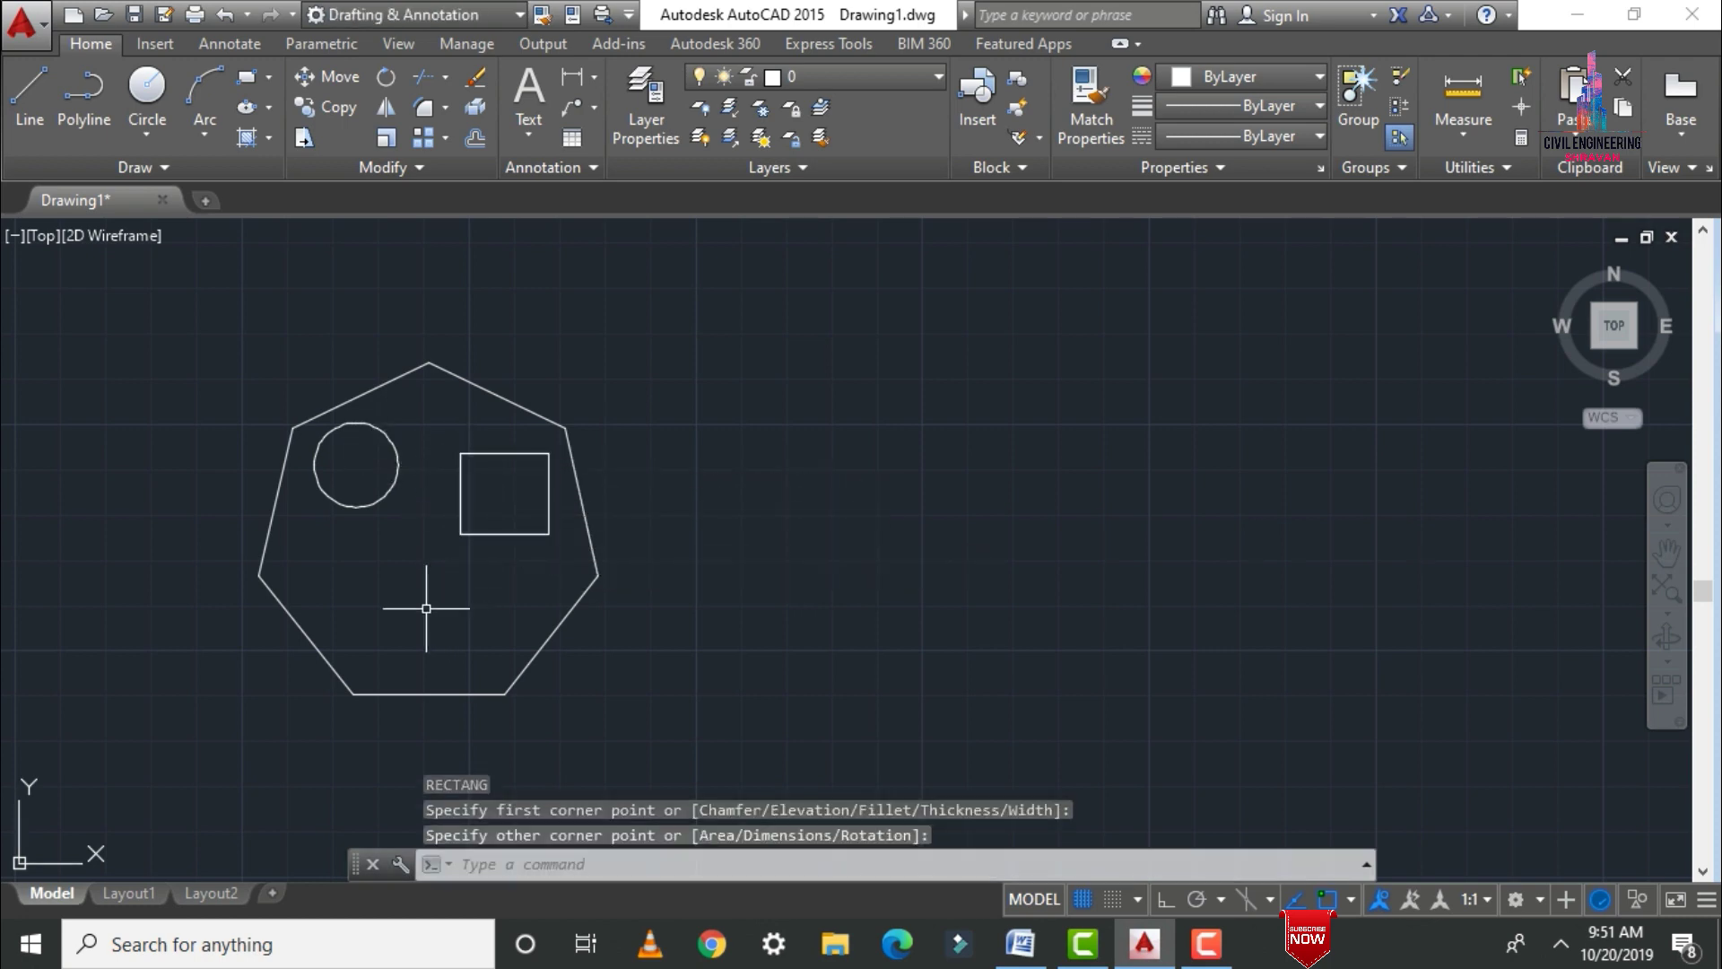
Draw a larger circle in the lower half of the heptagon
type("c")
key("Return")
left_click(413, 628)
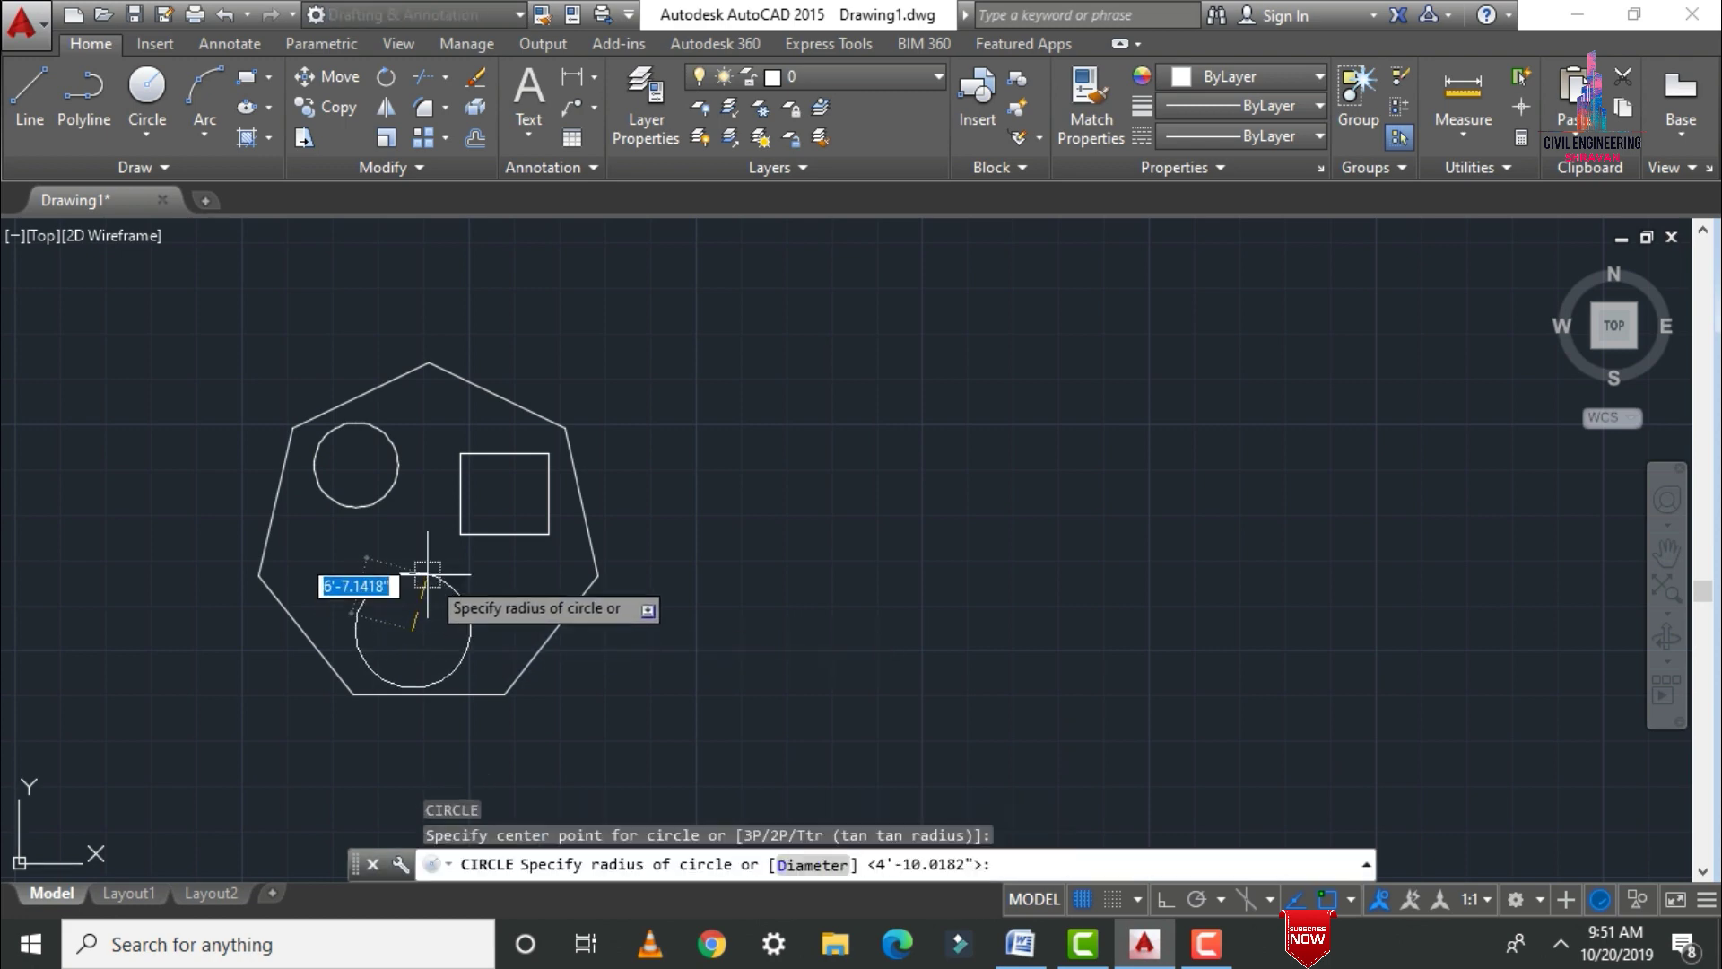
left_click(423, 584)
key("Escape")
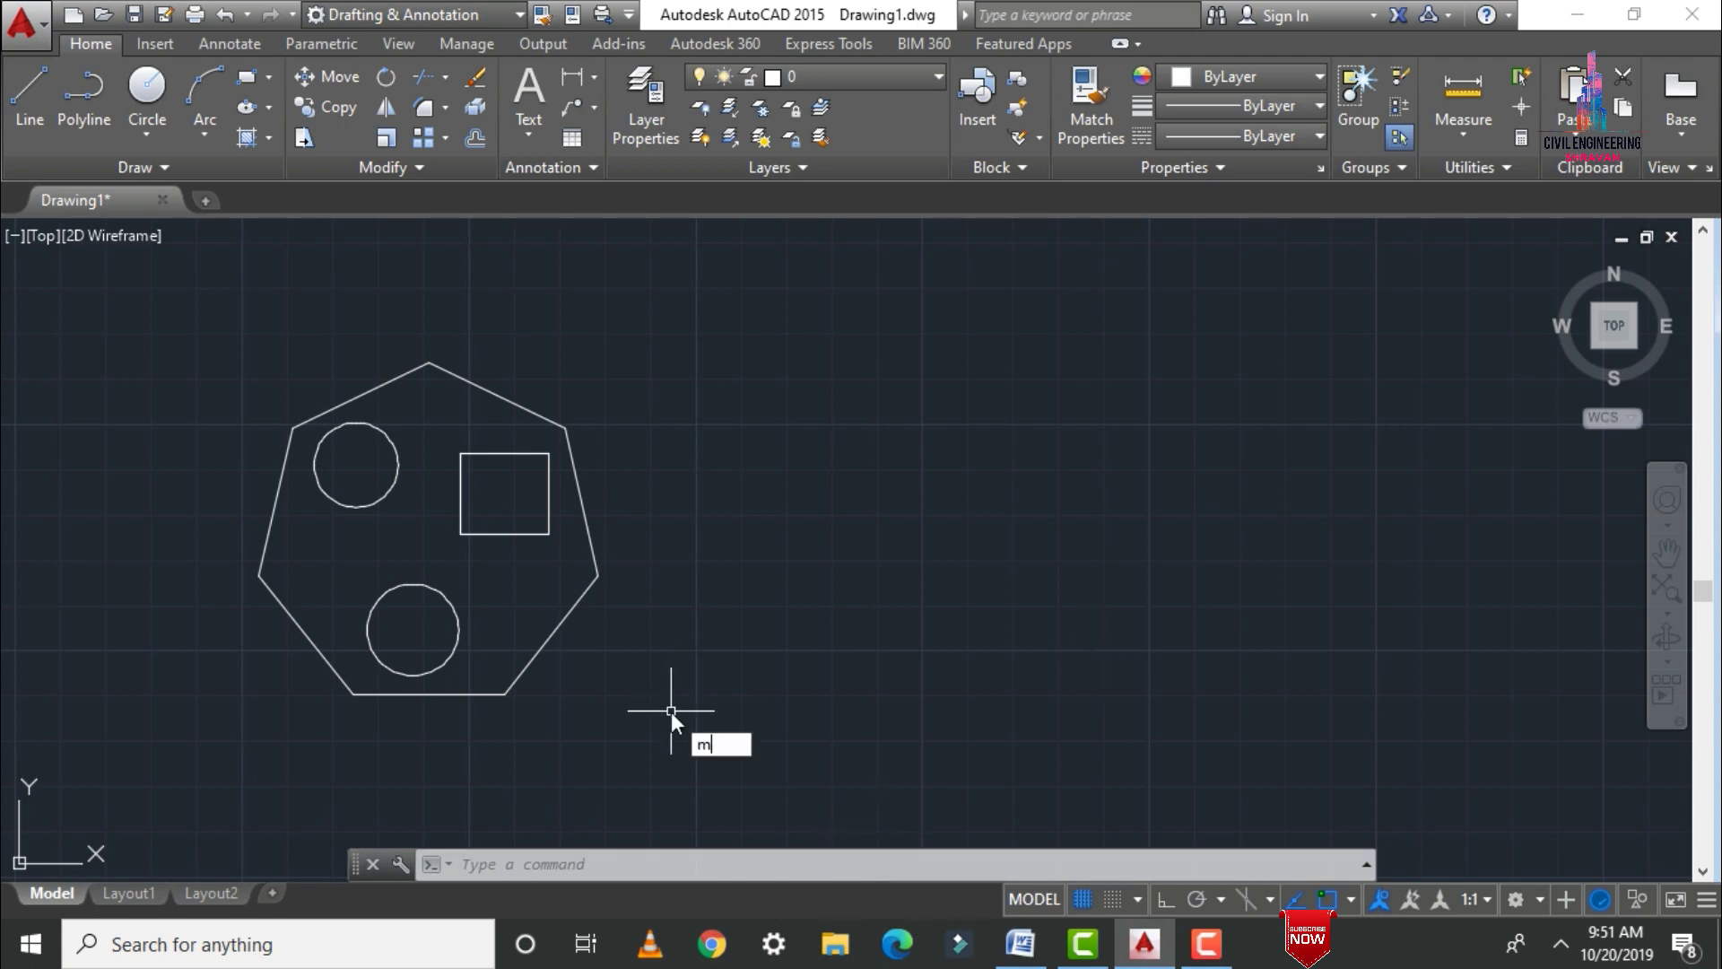
Move the lower circle 40'0" right from its centre with Ortho on, out of the heptagon
key("Return")
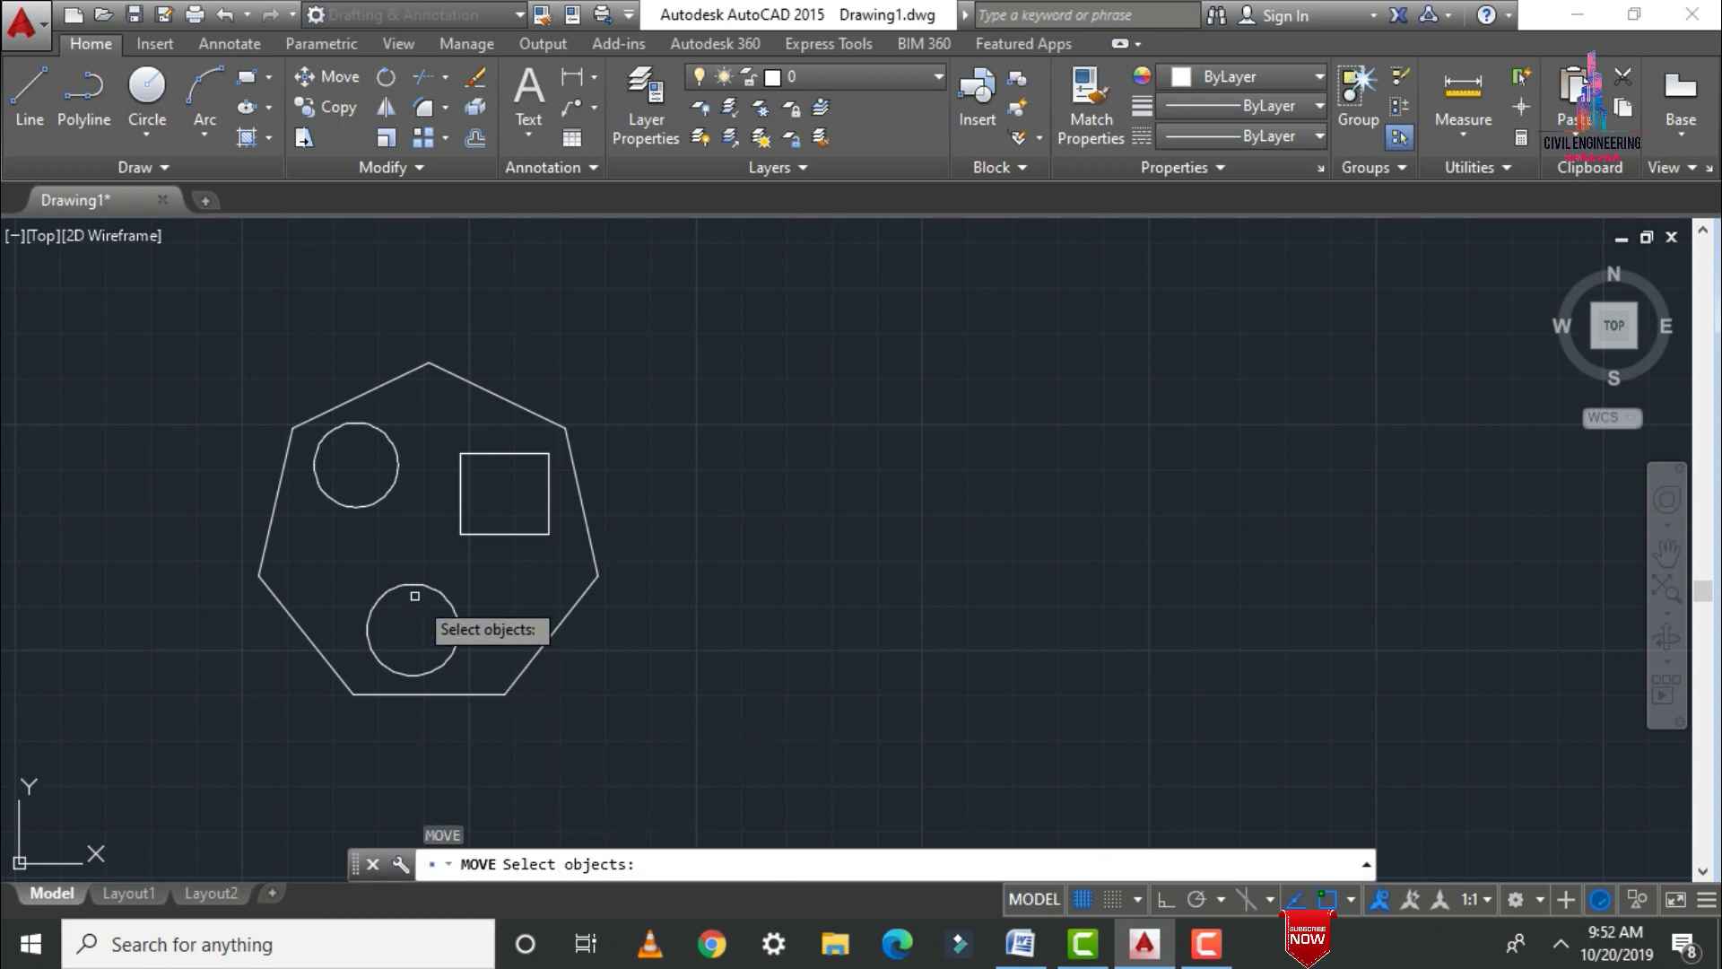
left_click(412, 586)
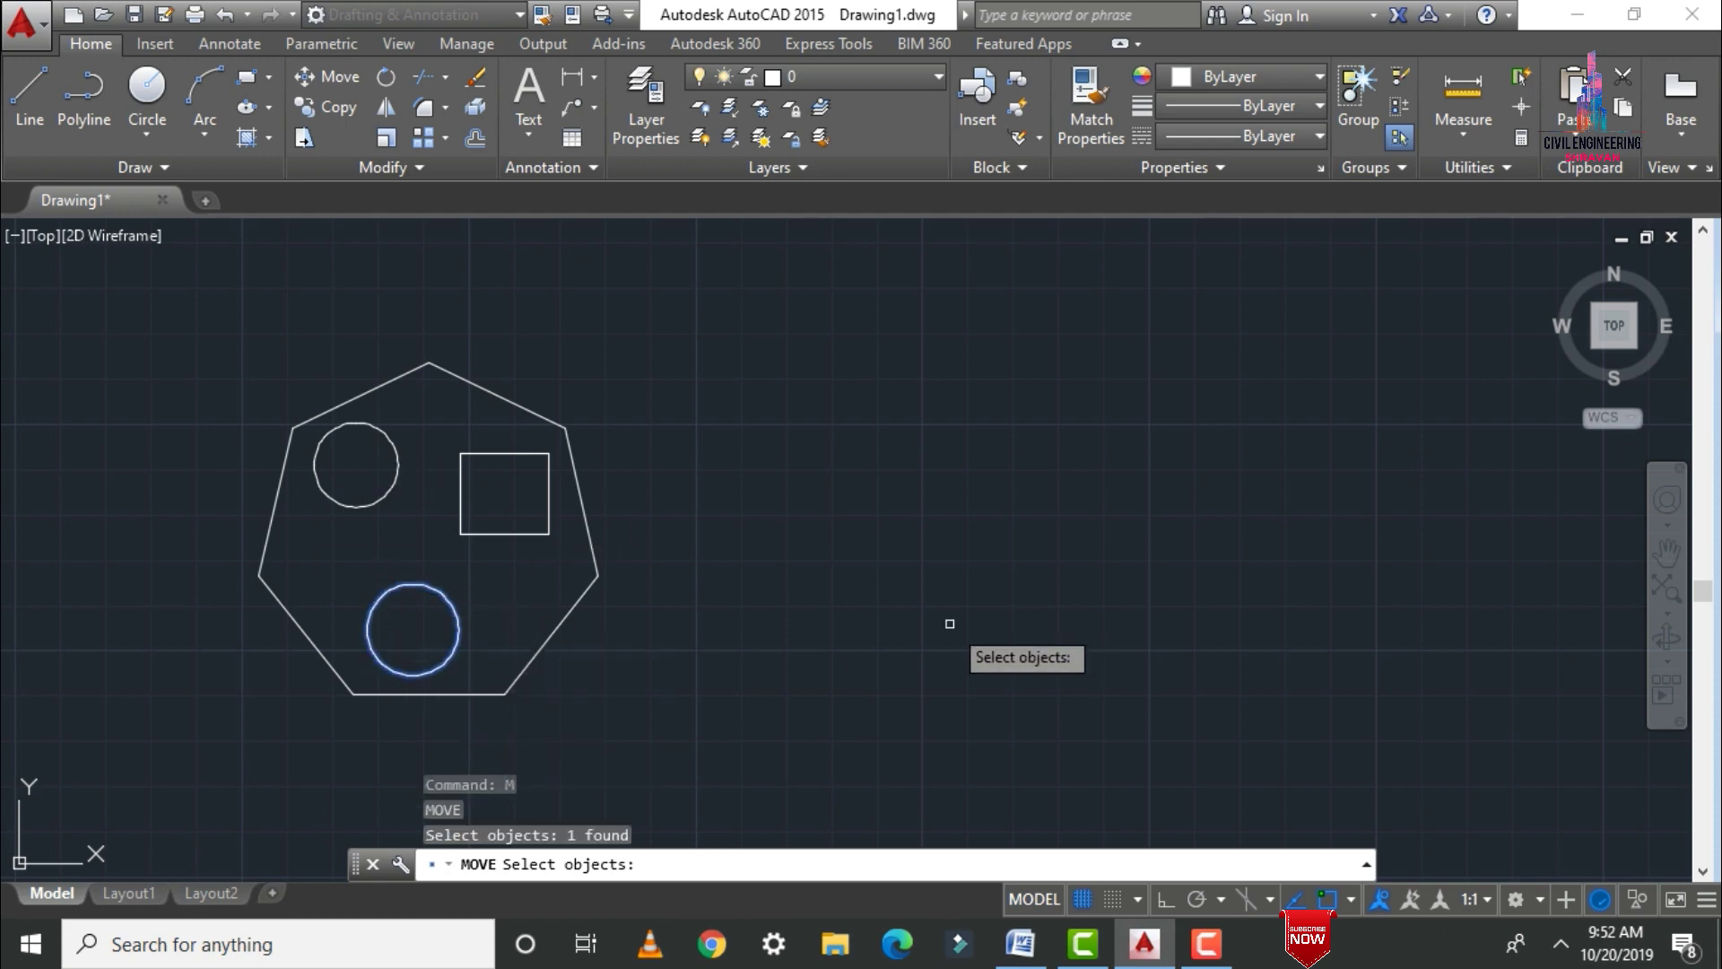
key("Return")
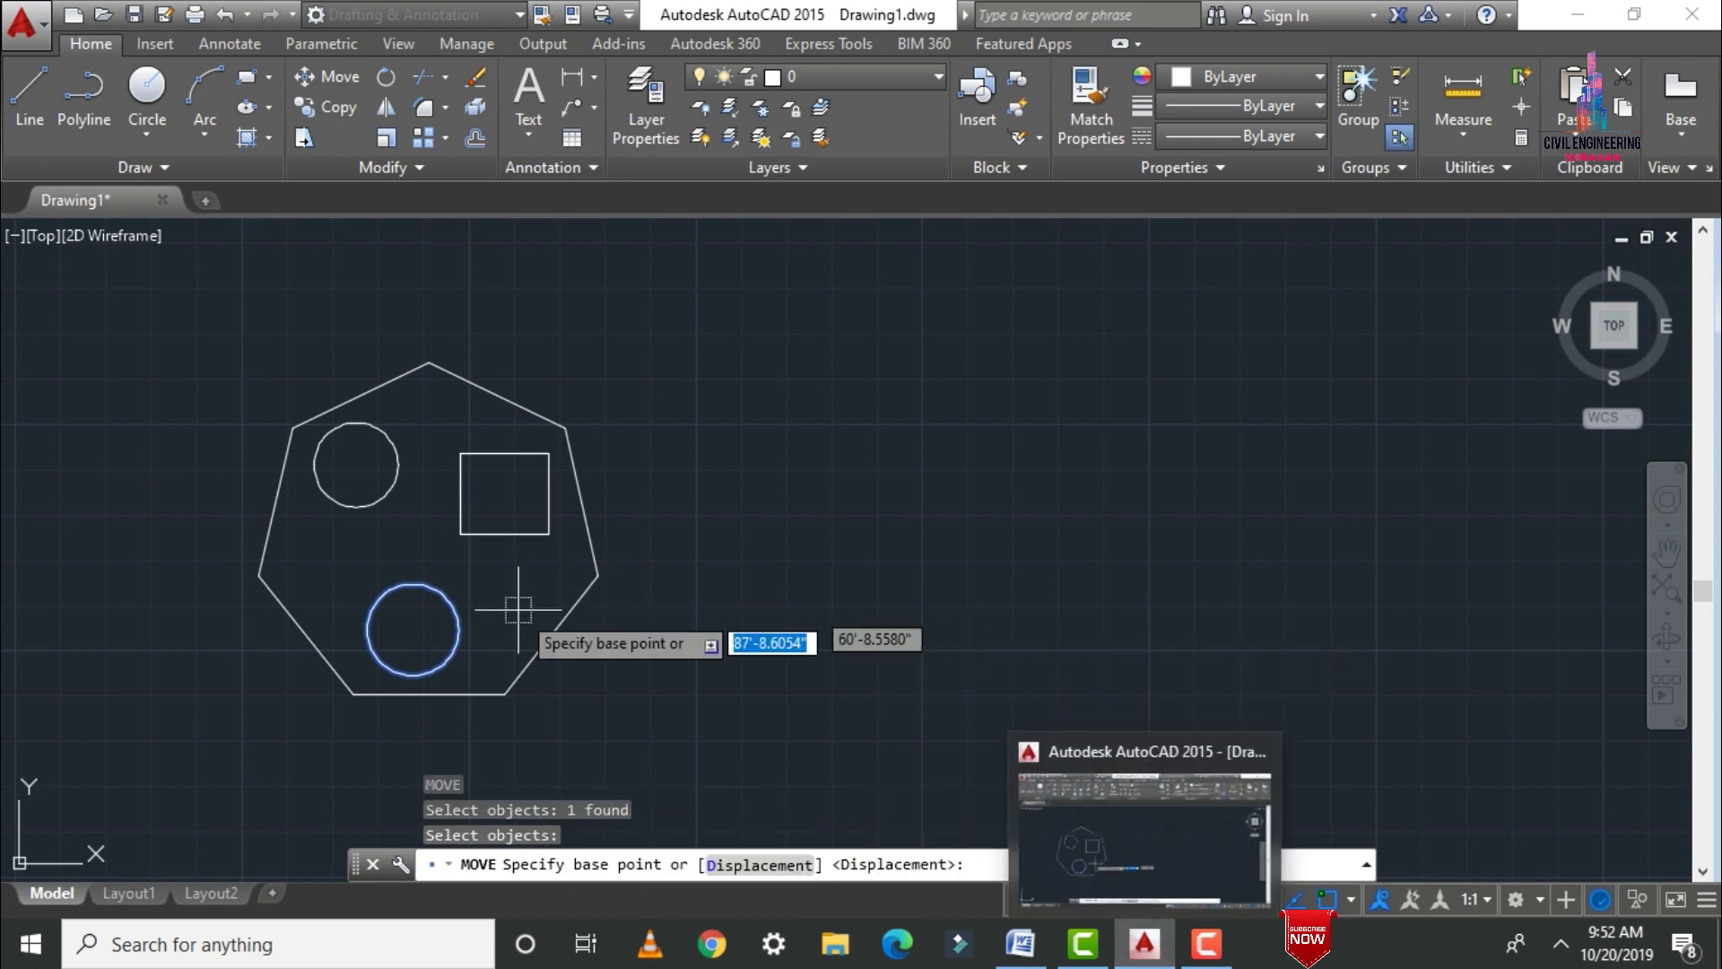
left_click(412, 631)
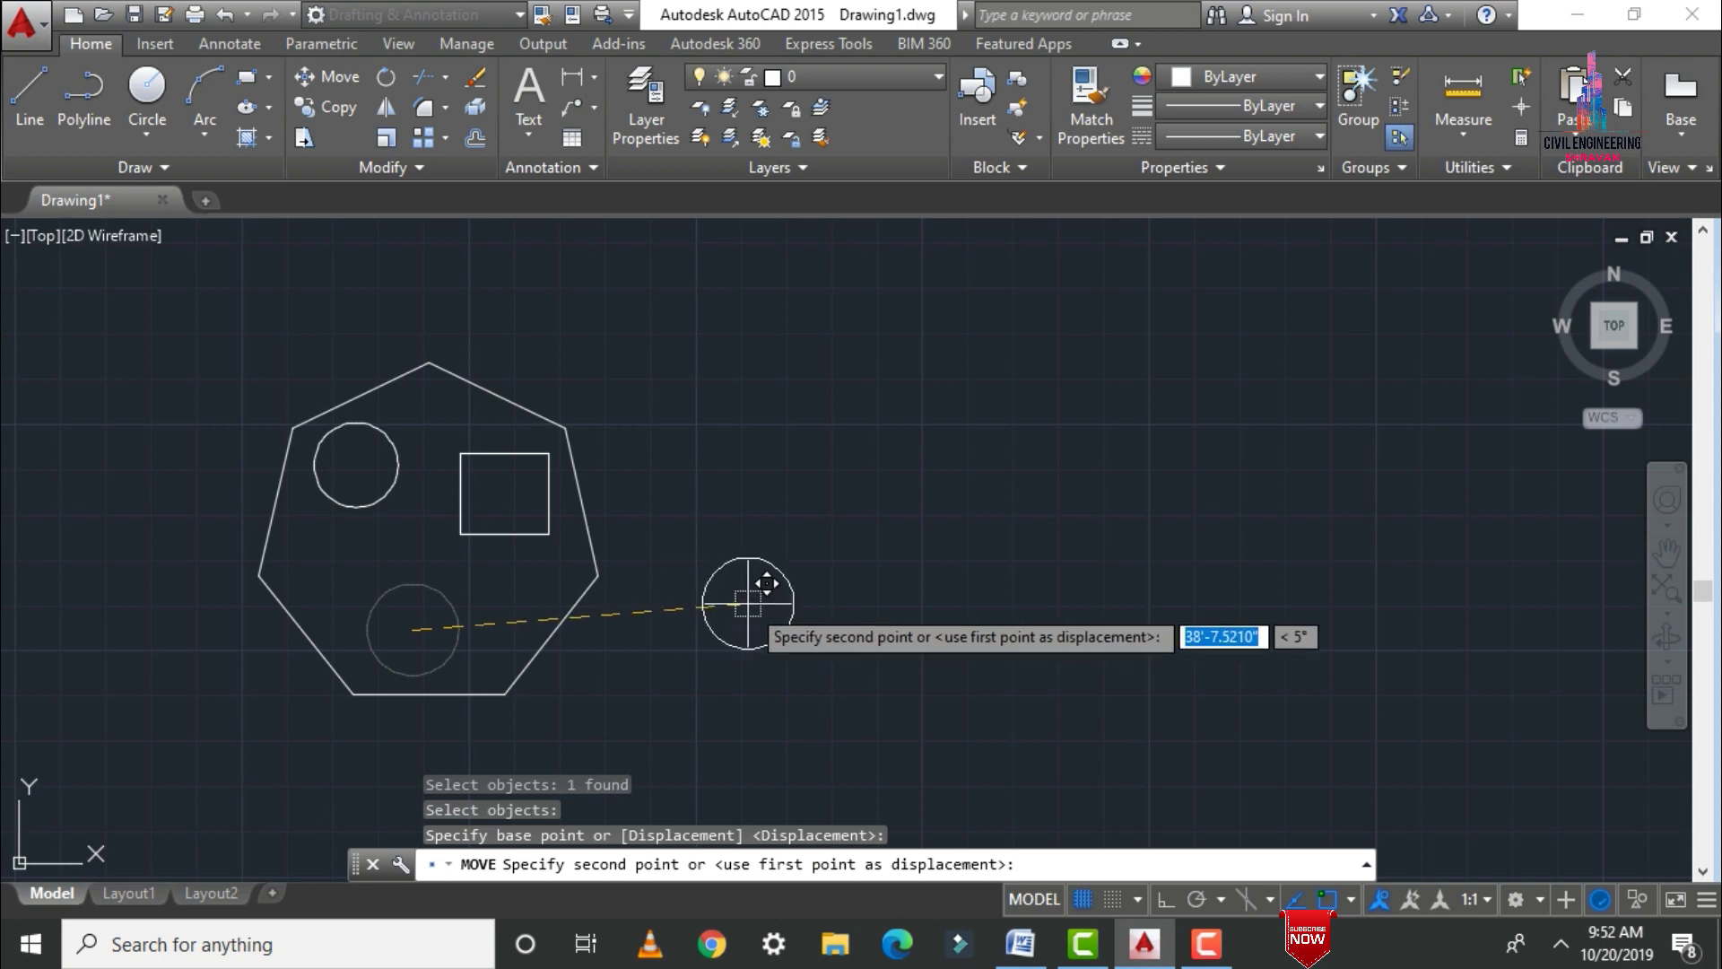
key("F8")
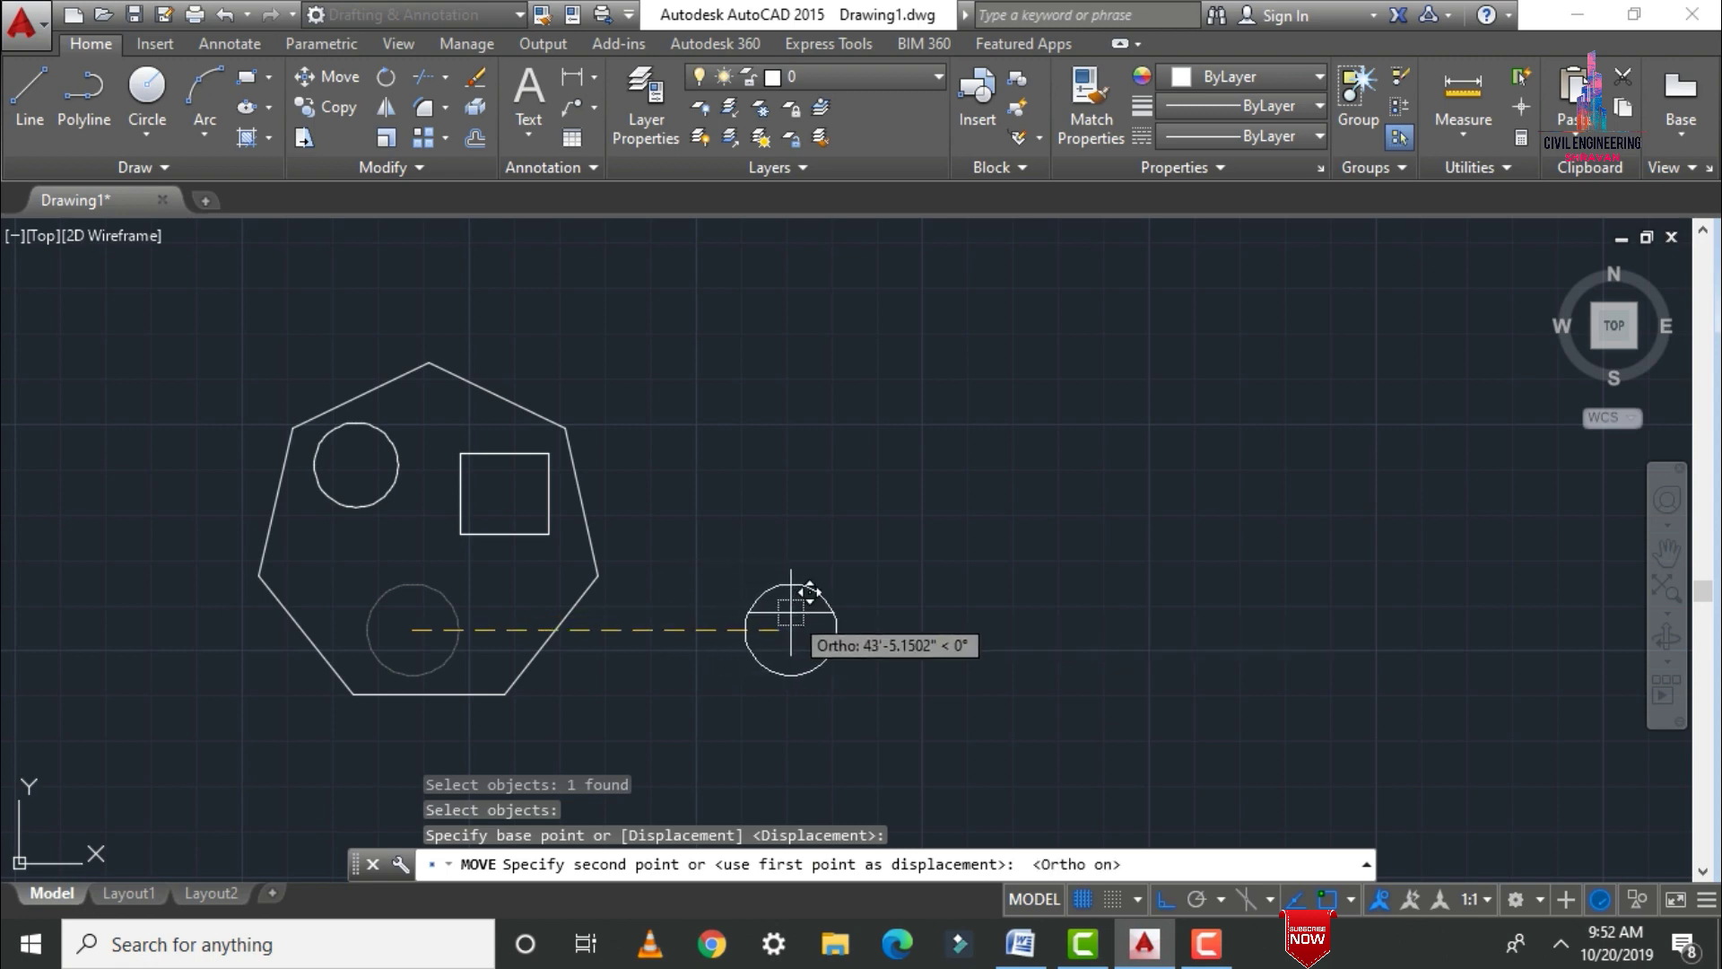
type("40")
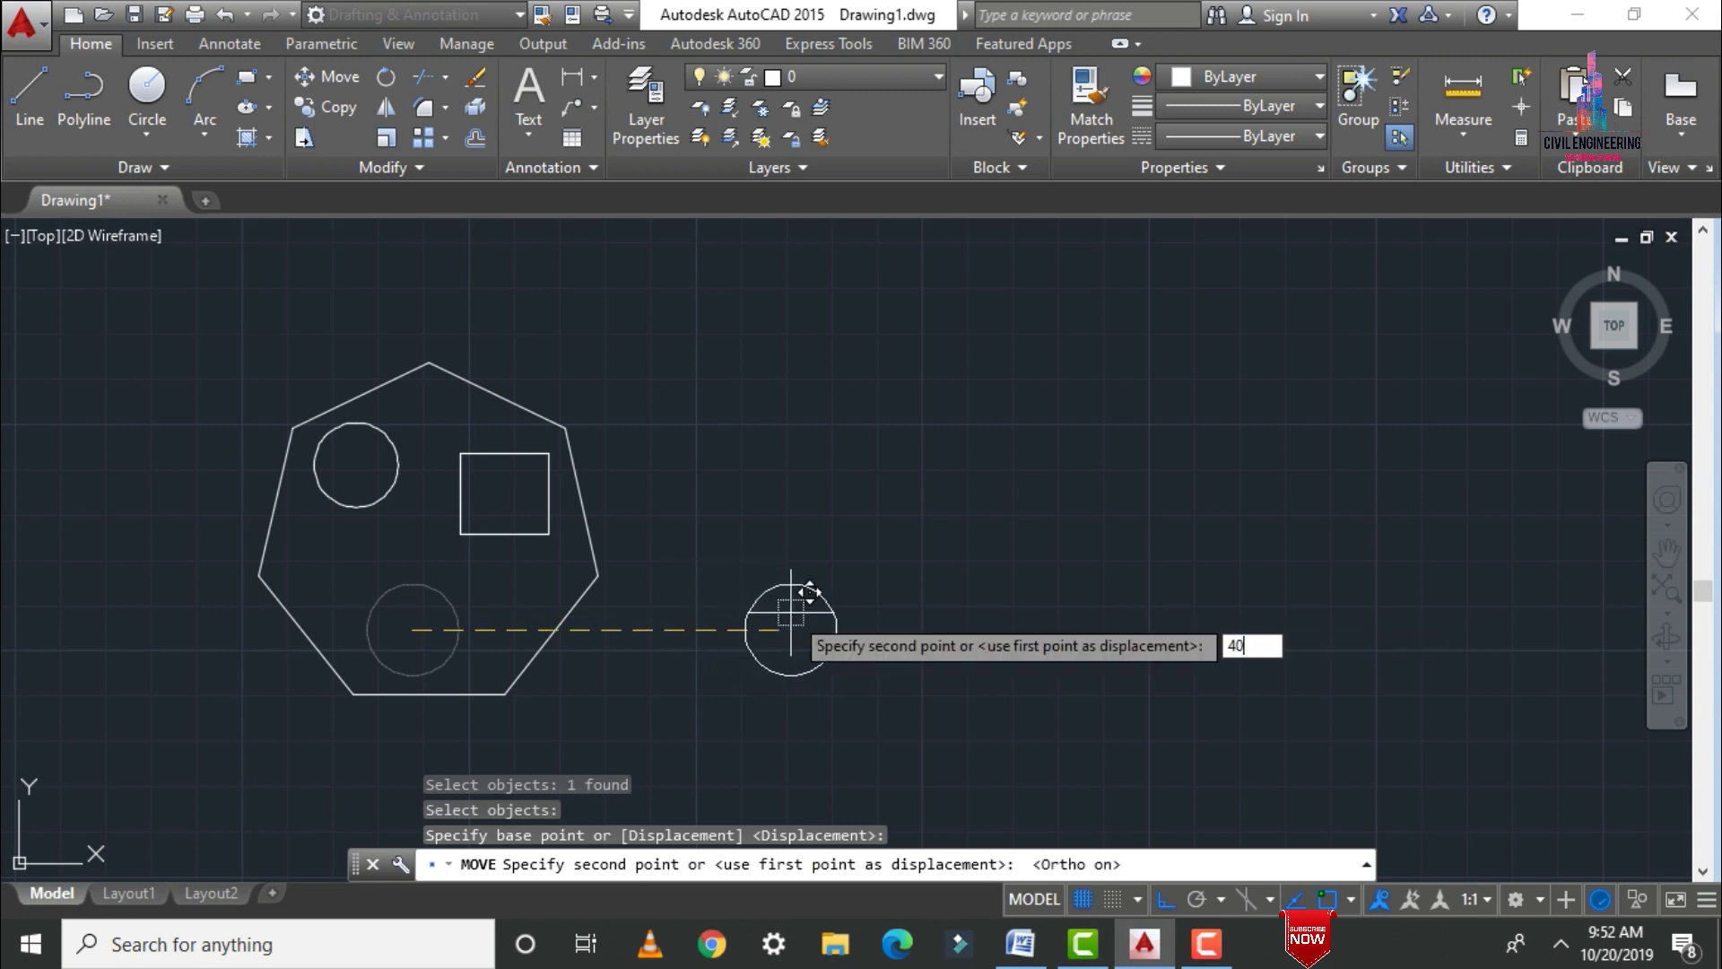
type("'0\"")
key("Return")
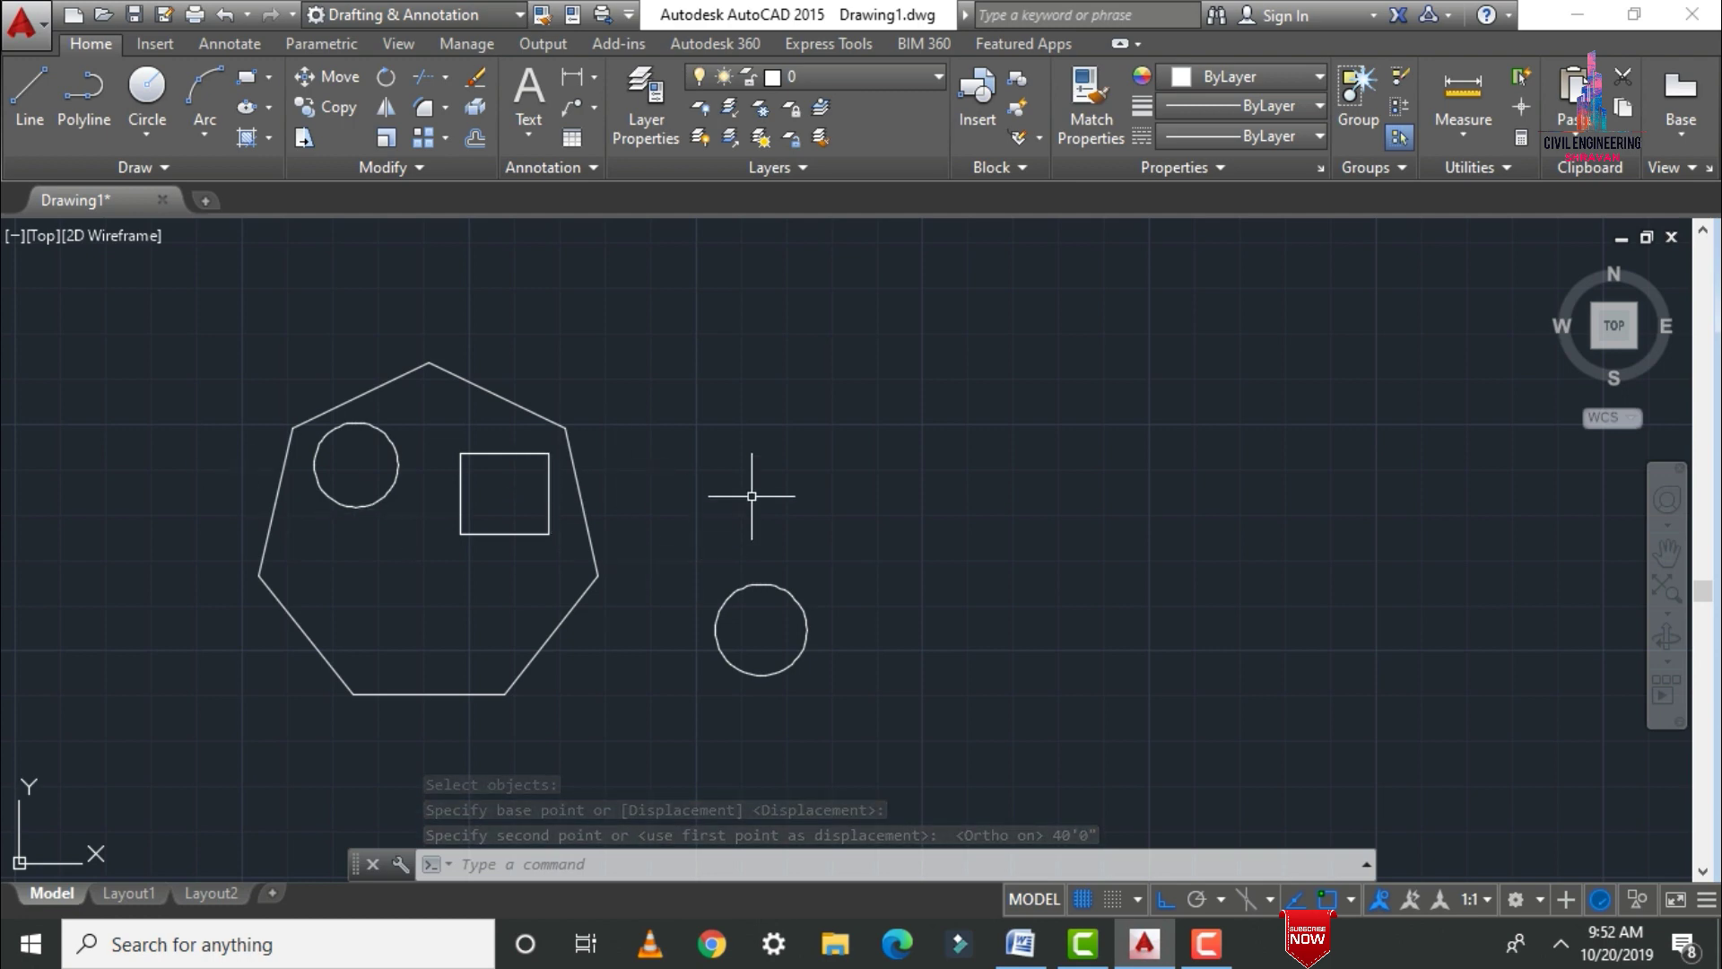
type("m")
key("Return")
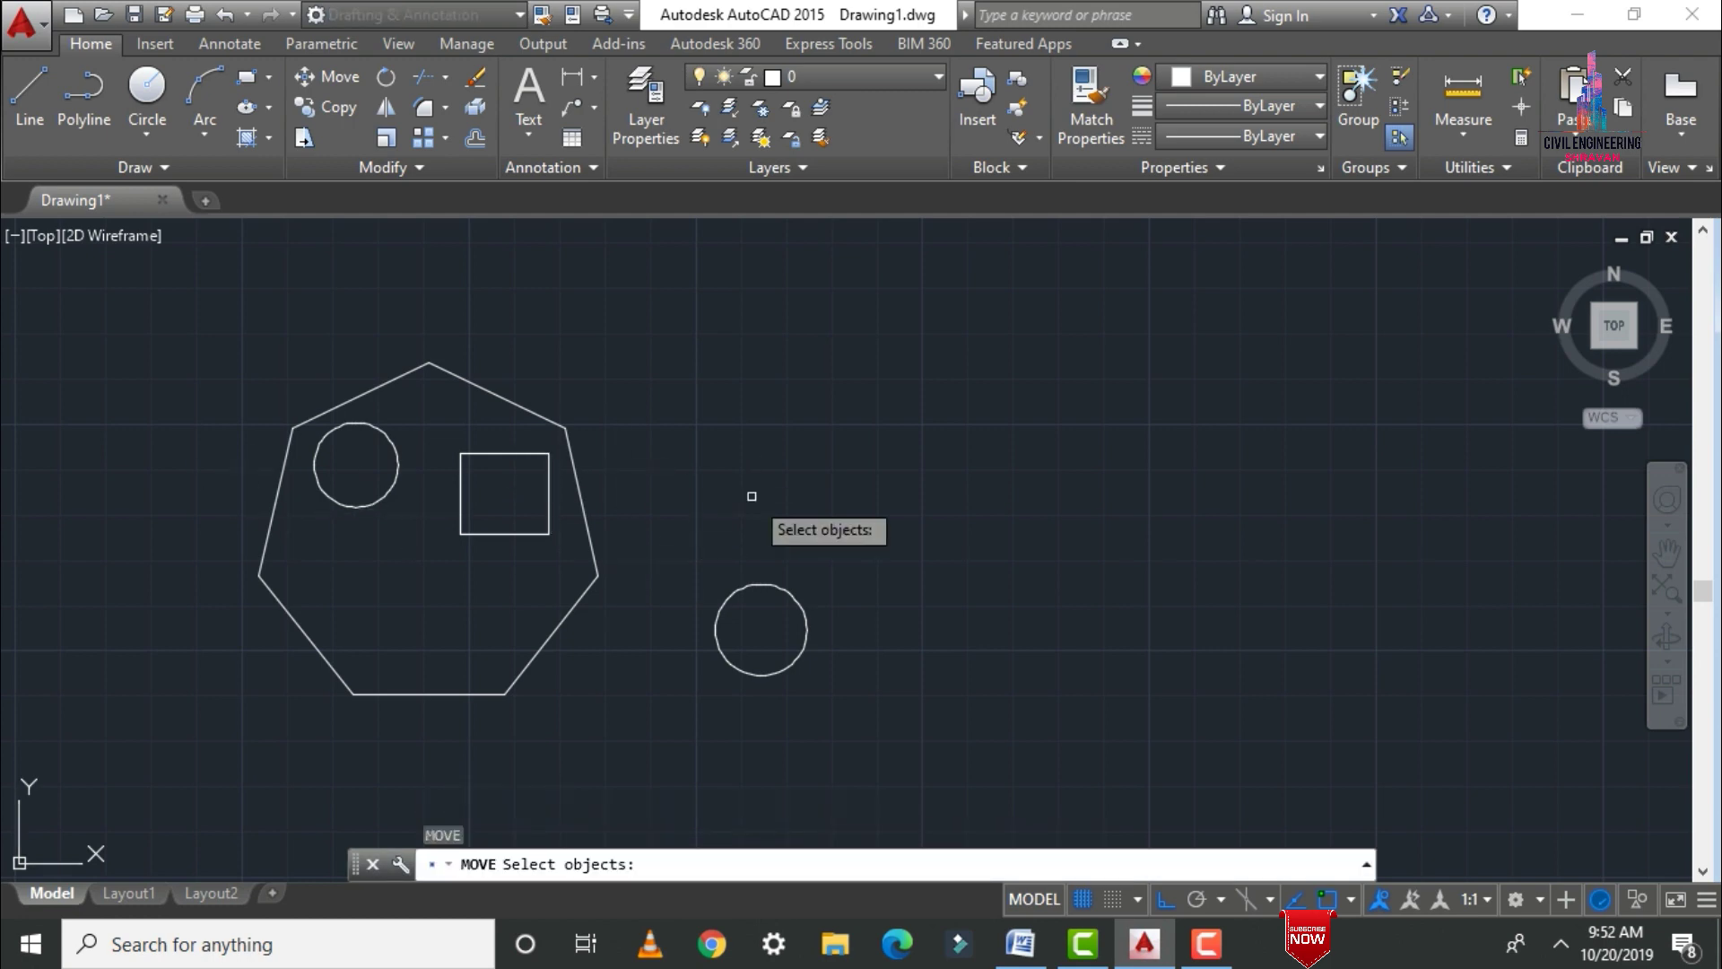
Move the upper circle and the square 40' to the right
left_click(359, 507)
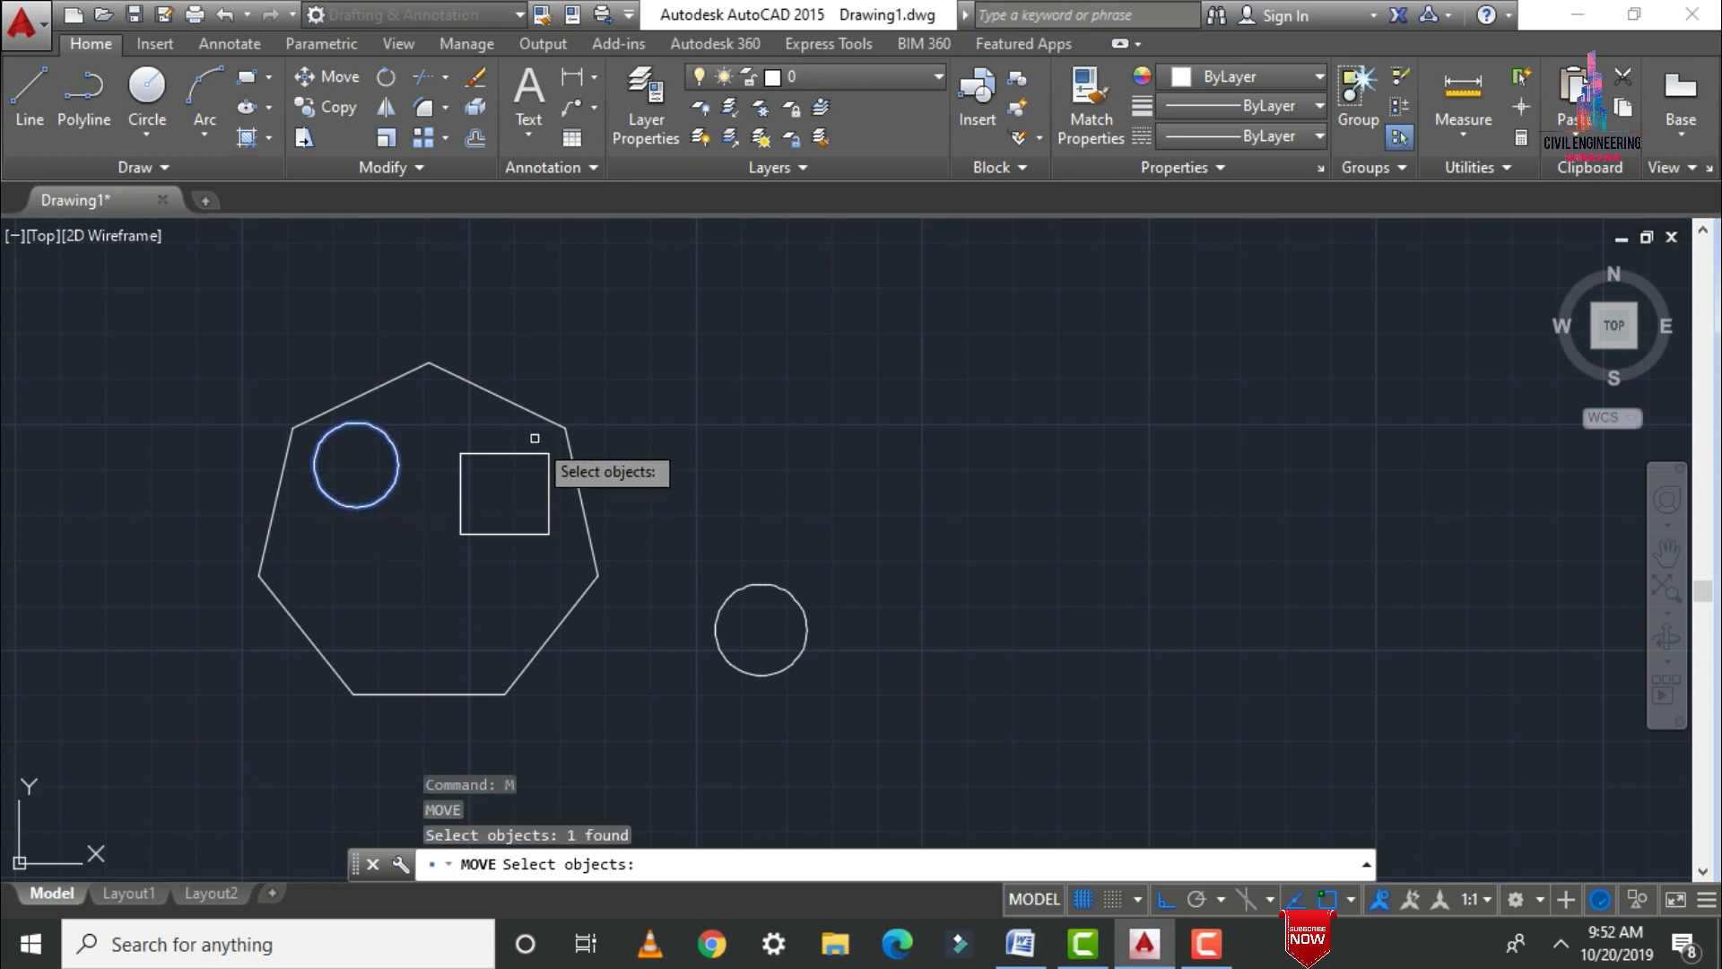
left_click(519, 455)
key("Return")
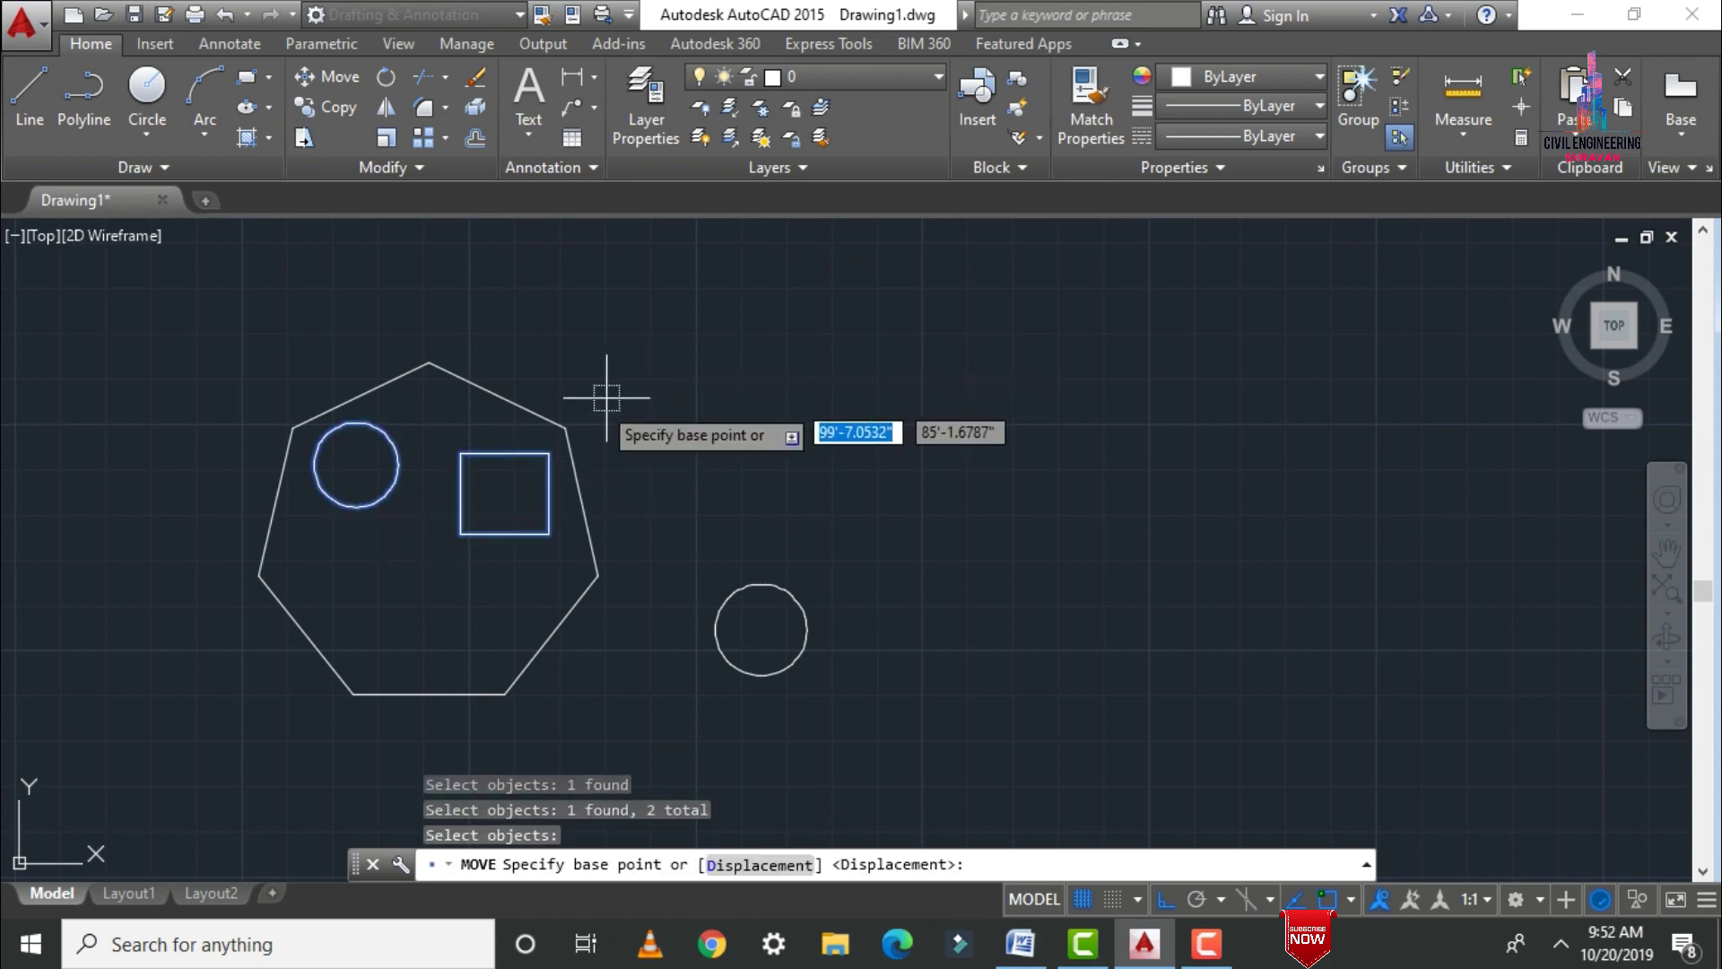
left_click(359, 465)
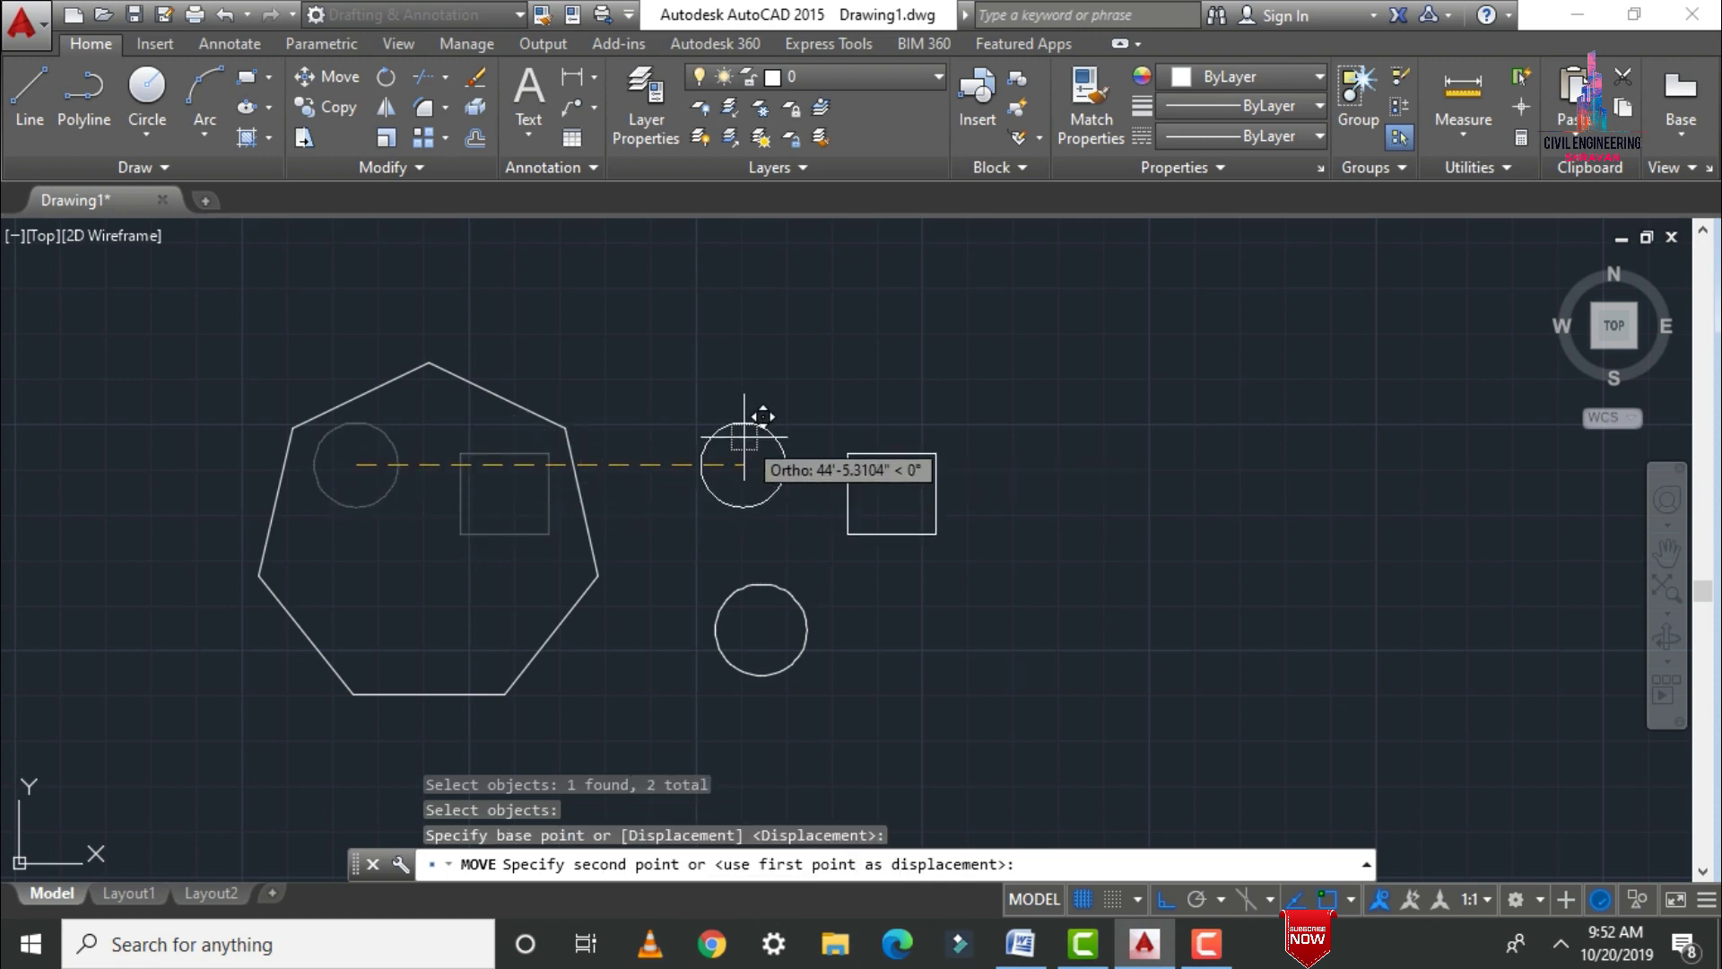
type("40'0")
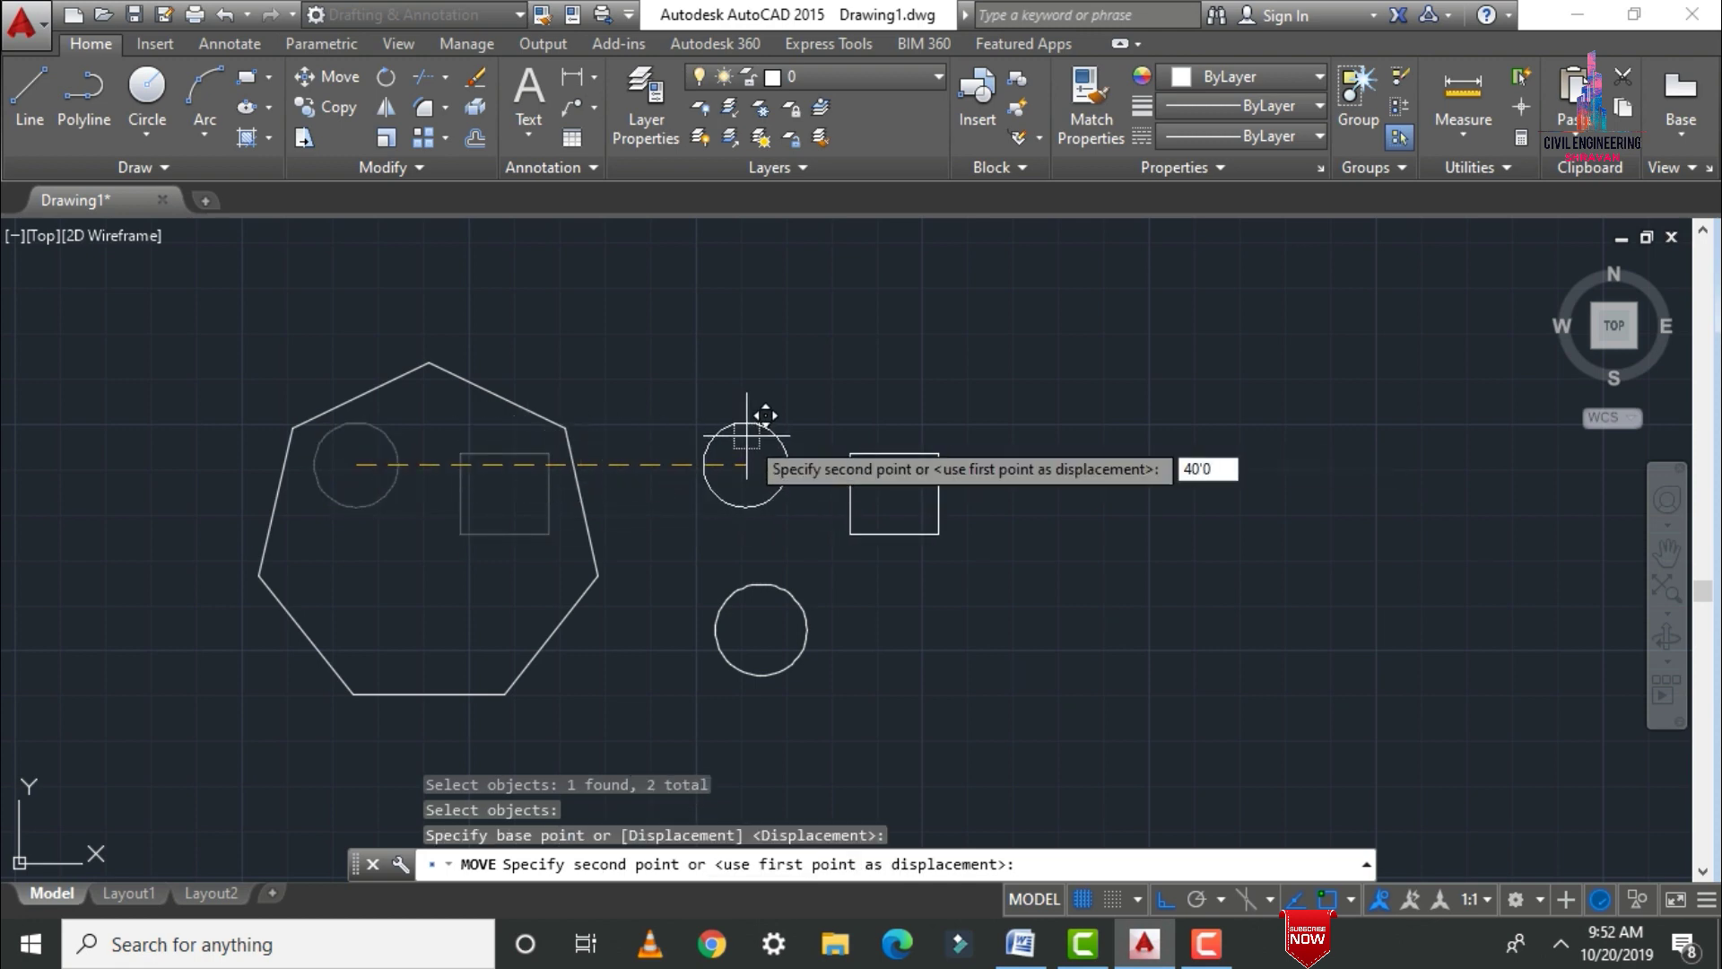
key("Return")
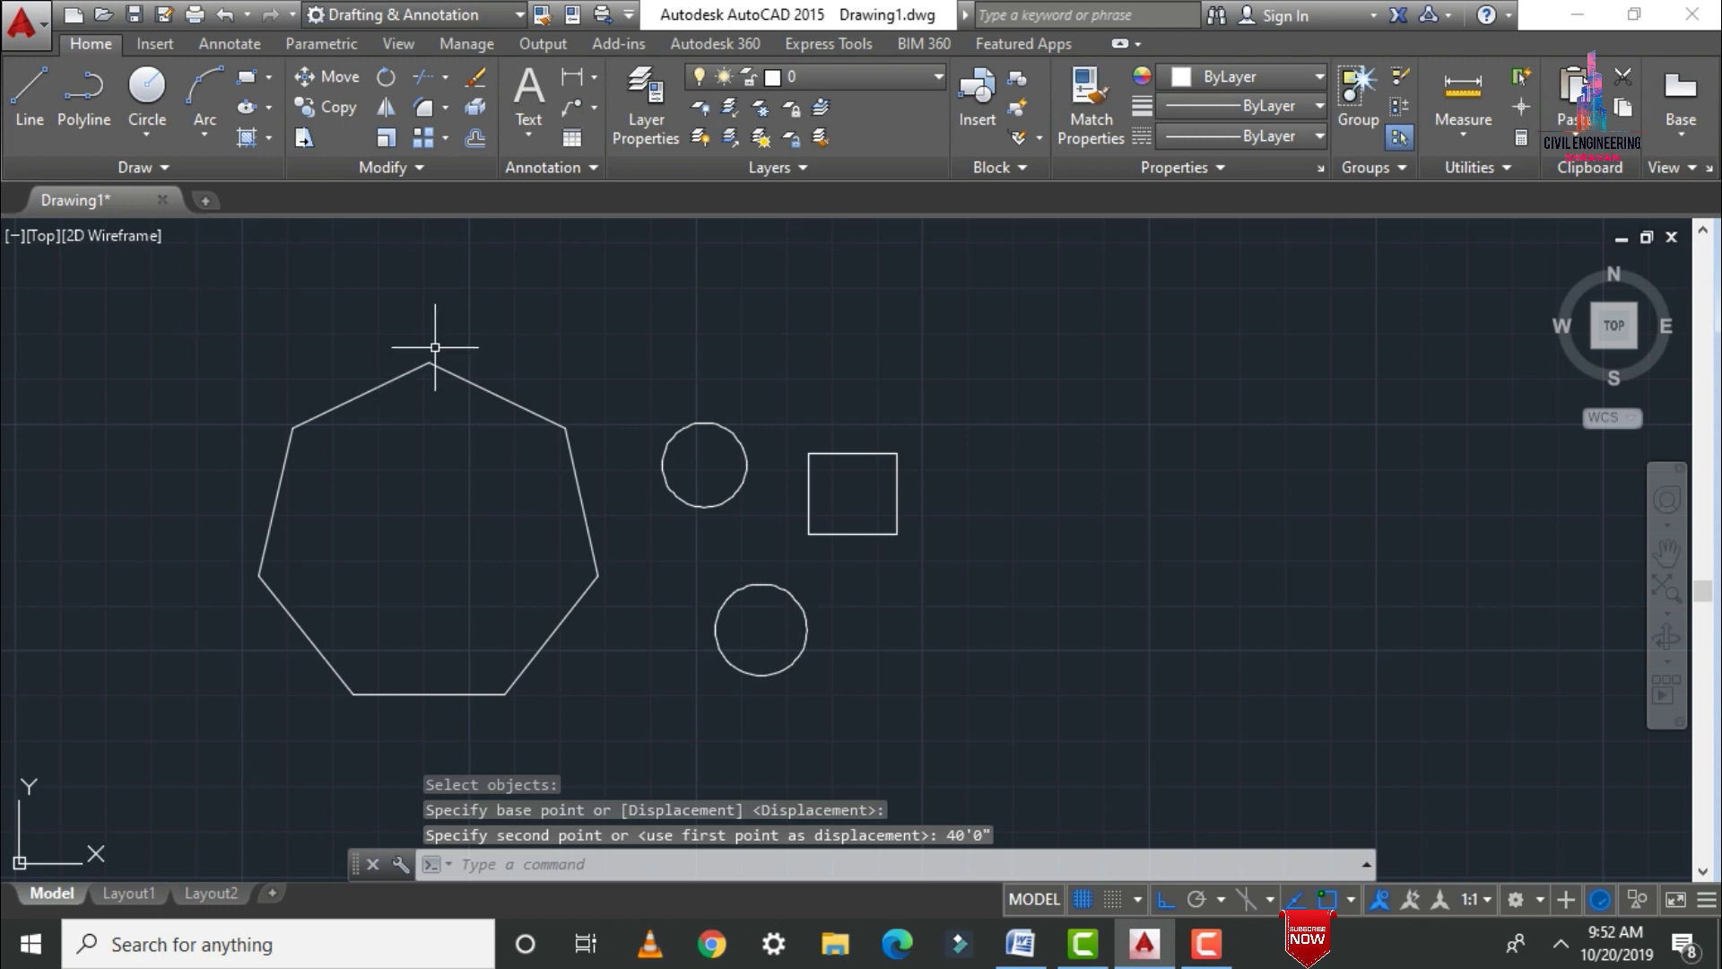
Zoom out and move all four shapes 100' right from the heptagon's lower-left corner
scroll(258, 466, "down", 3)
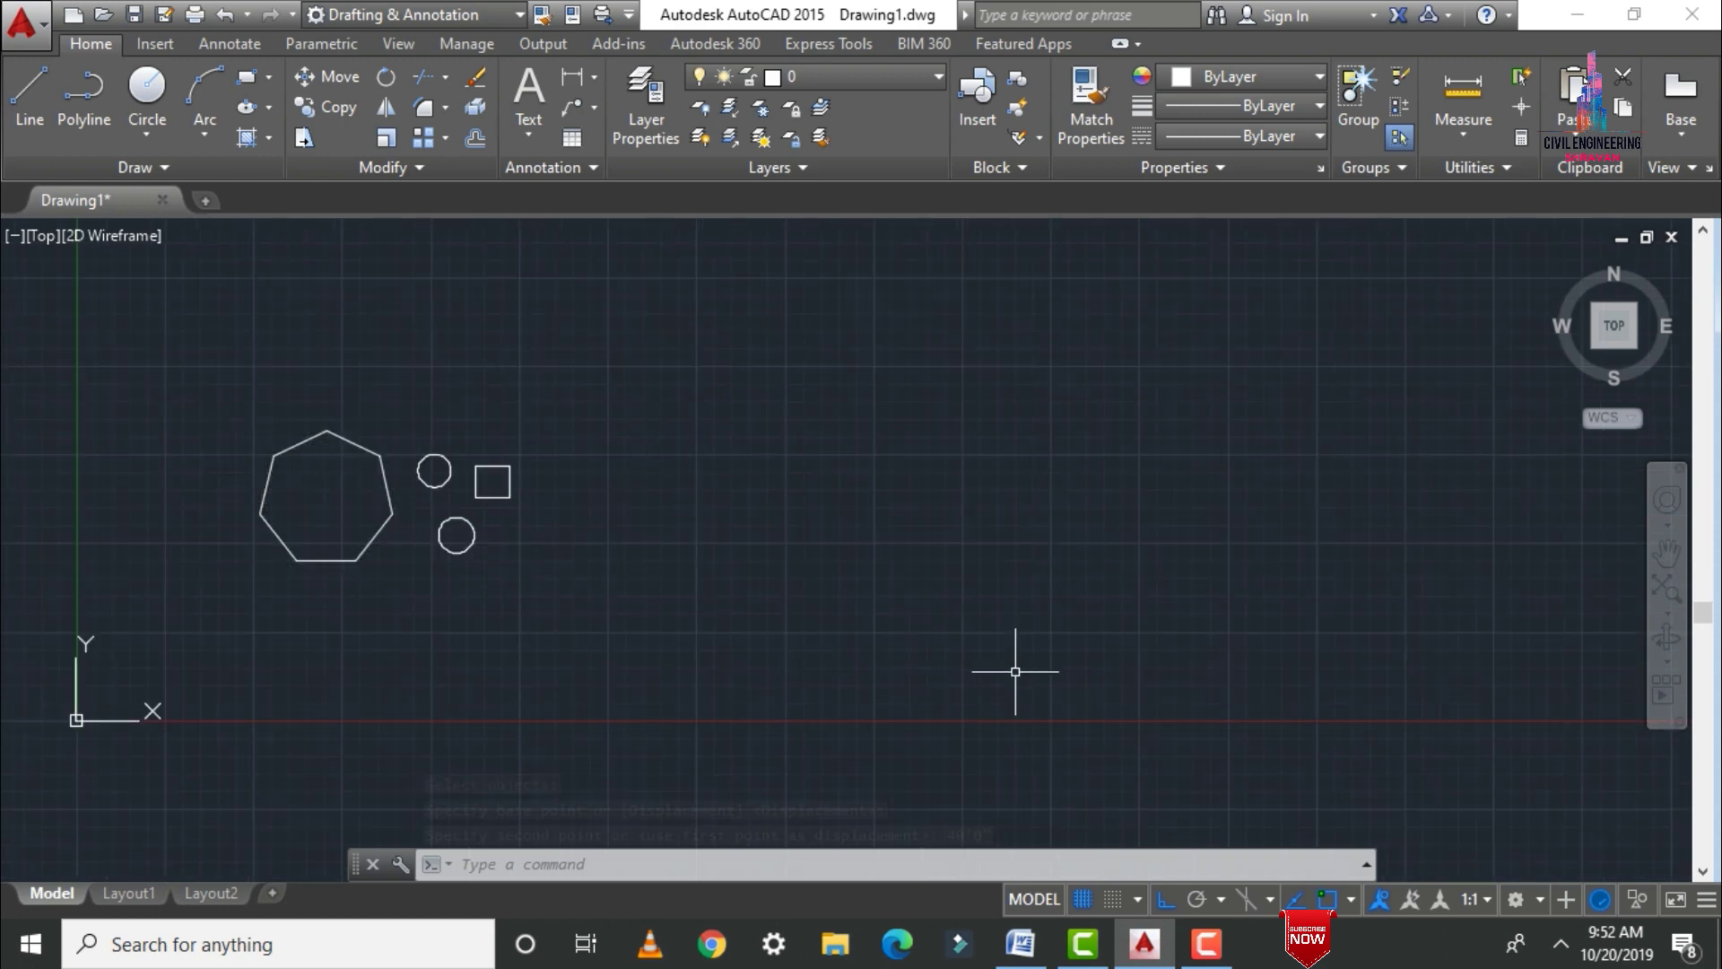
type("m")
key("Return")
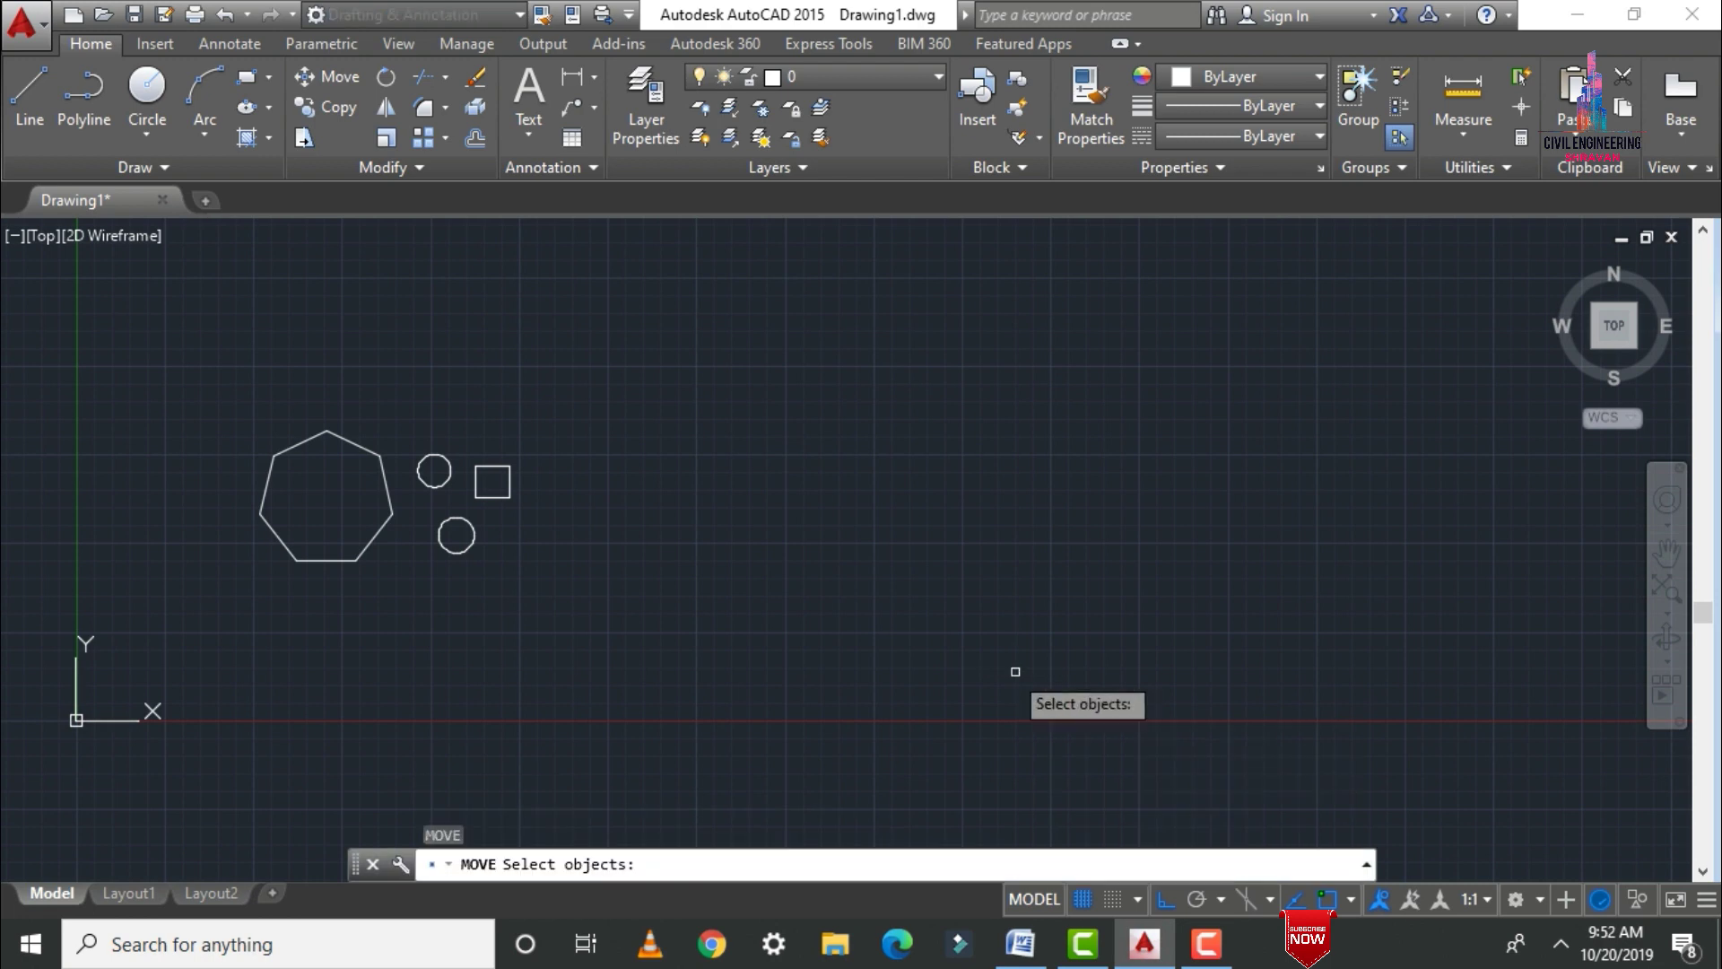
mouse_move(221, 348)
left_mouse_down()
mouse_move(552, 283)
mouse_move(664, 507)
mouse_move(375, 660)
left_mouse_up()
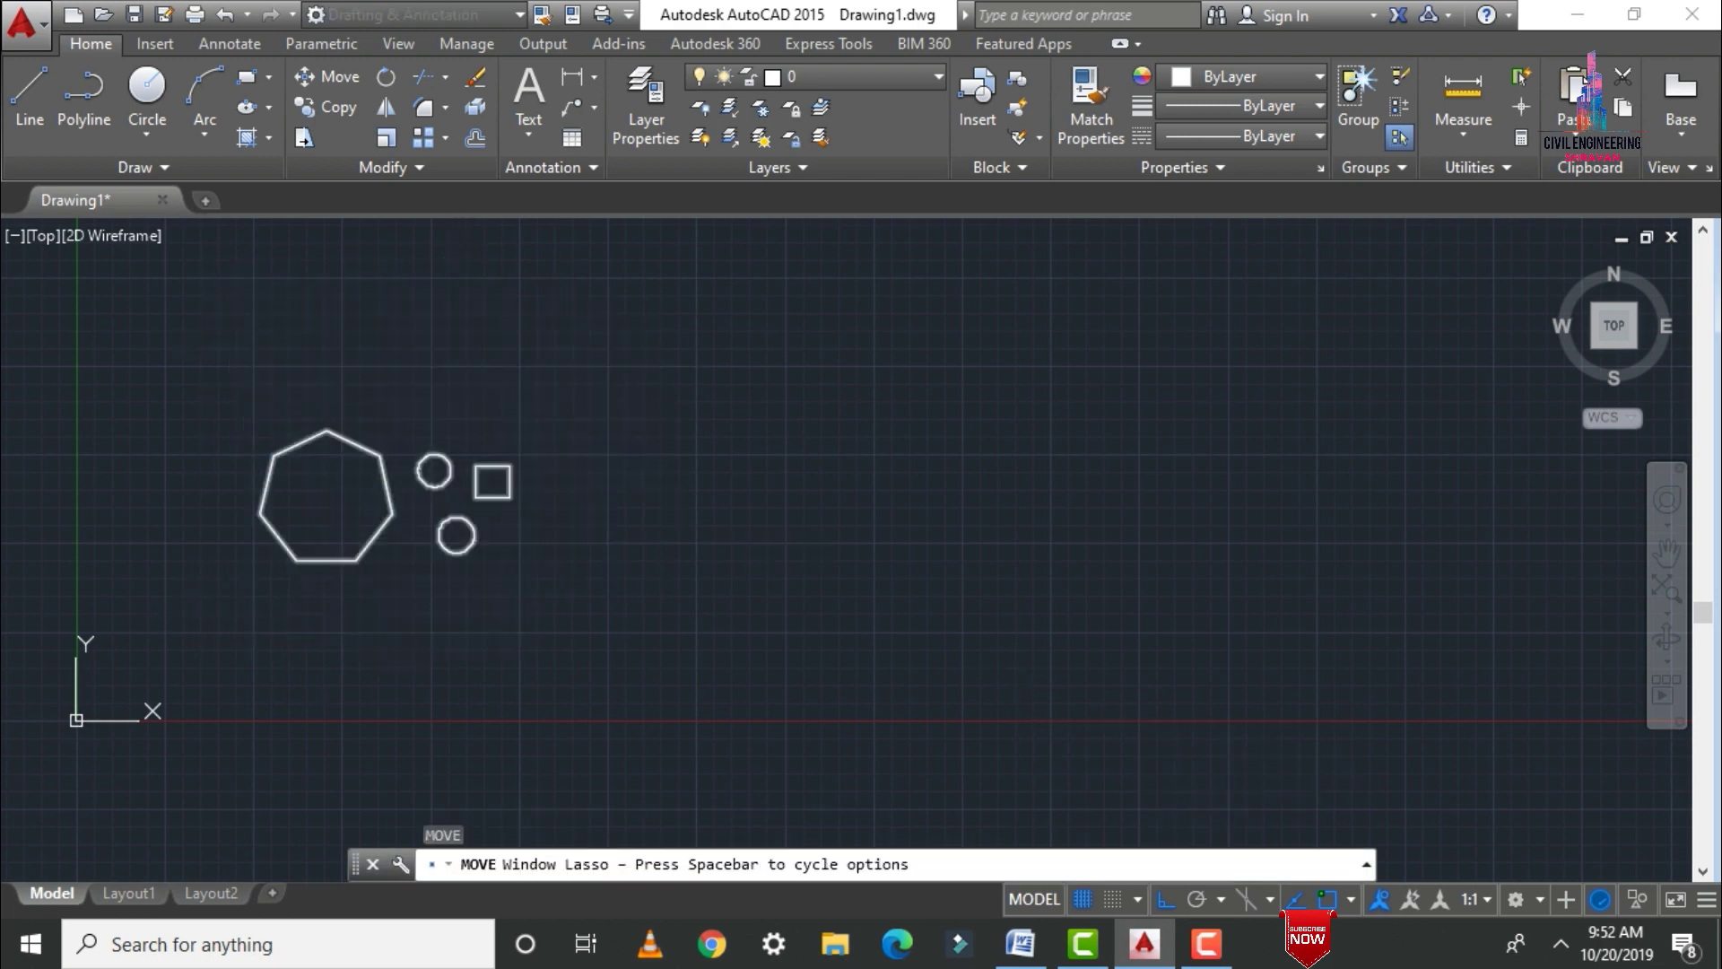
key("Return")
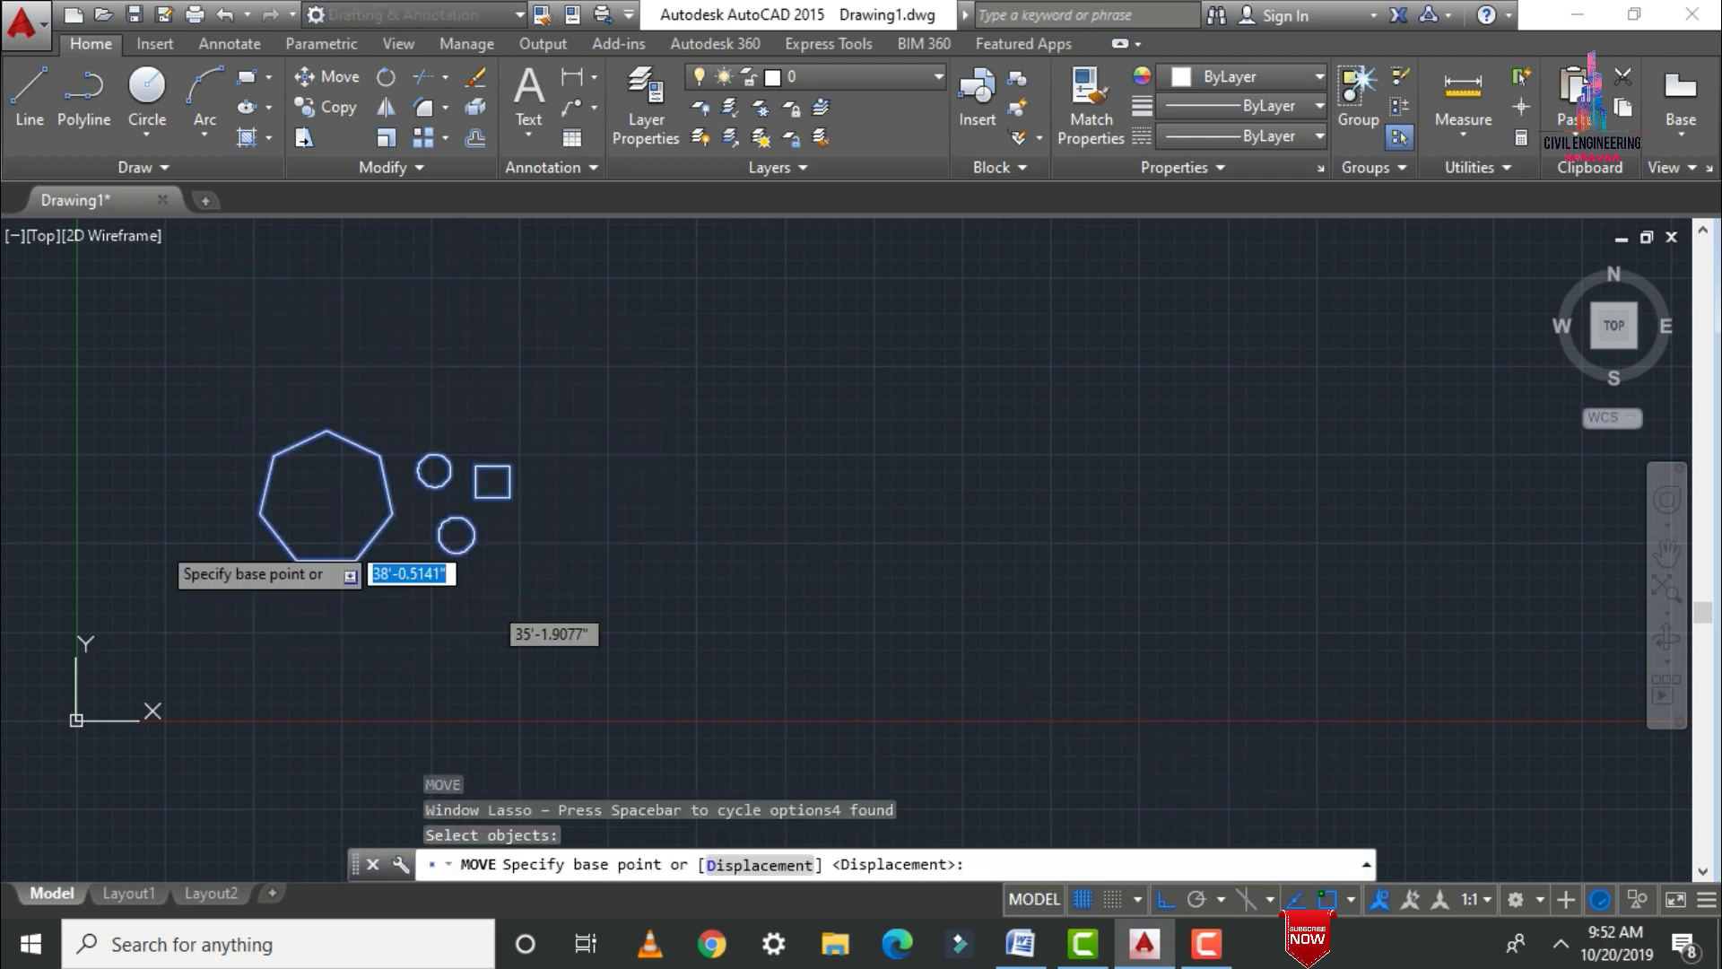
left_click(297, 560)
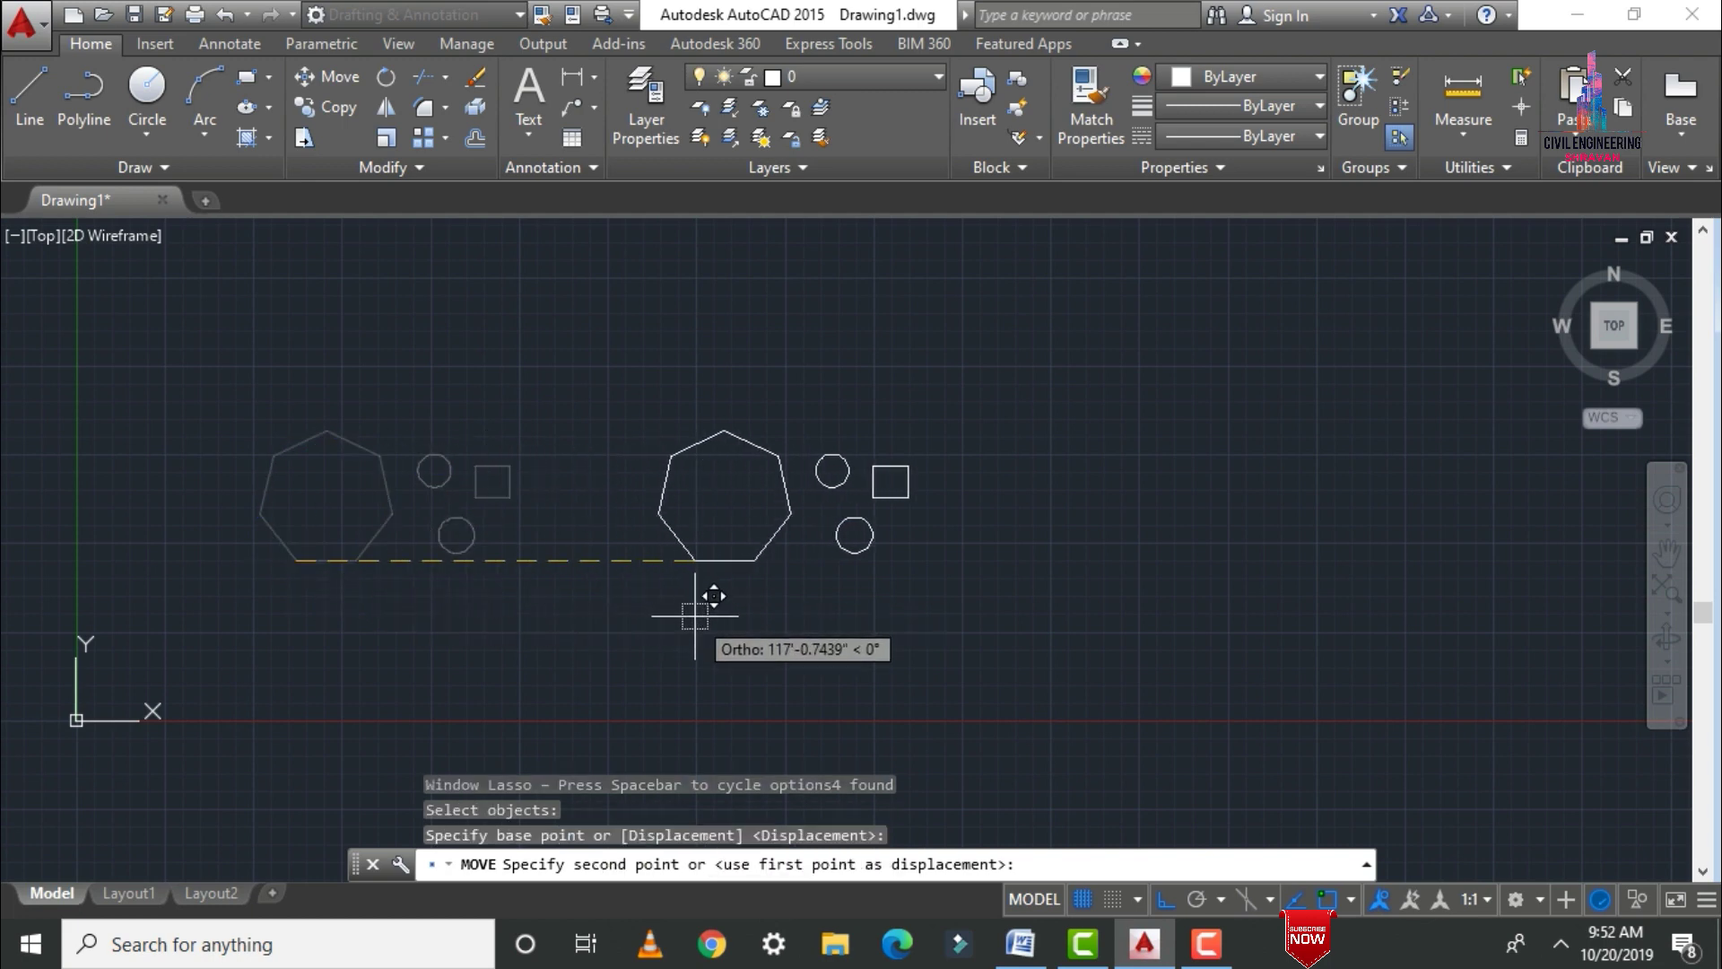
type("100'0\"")
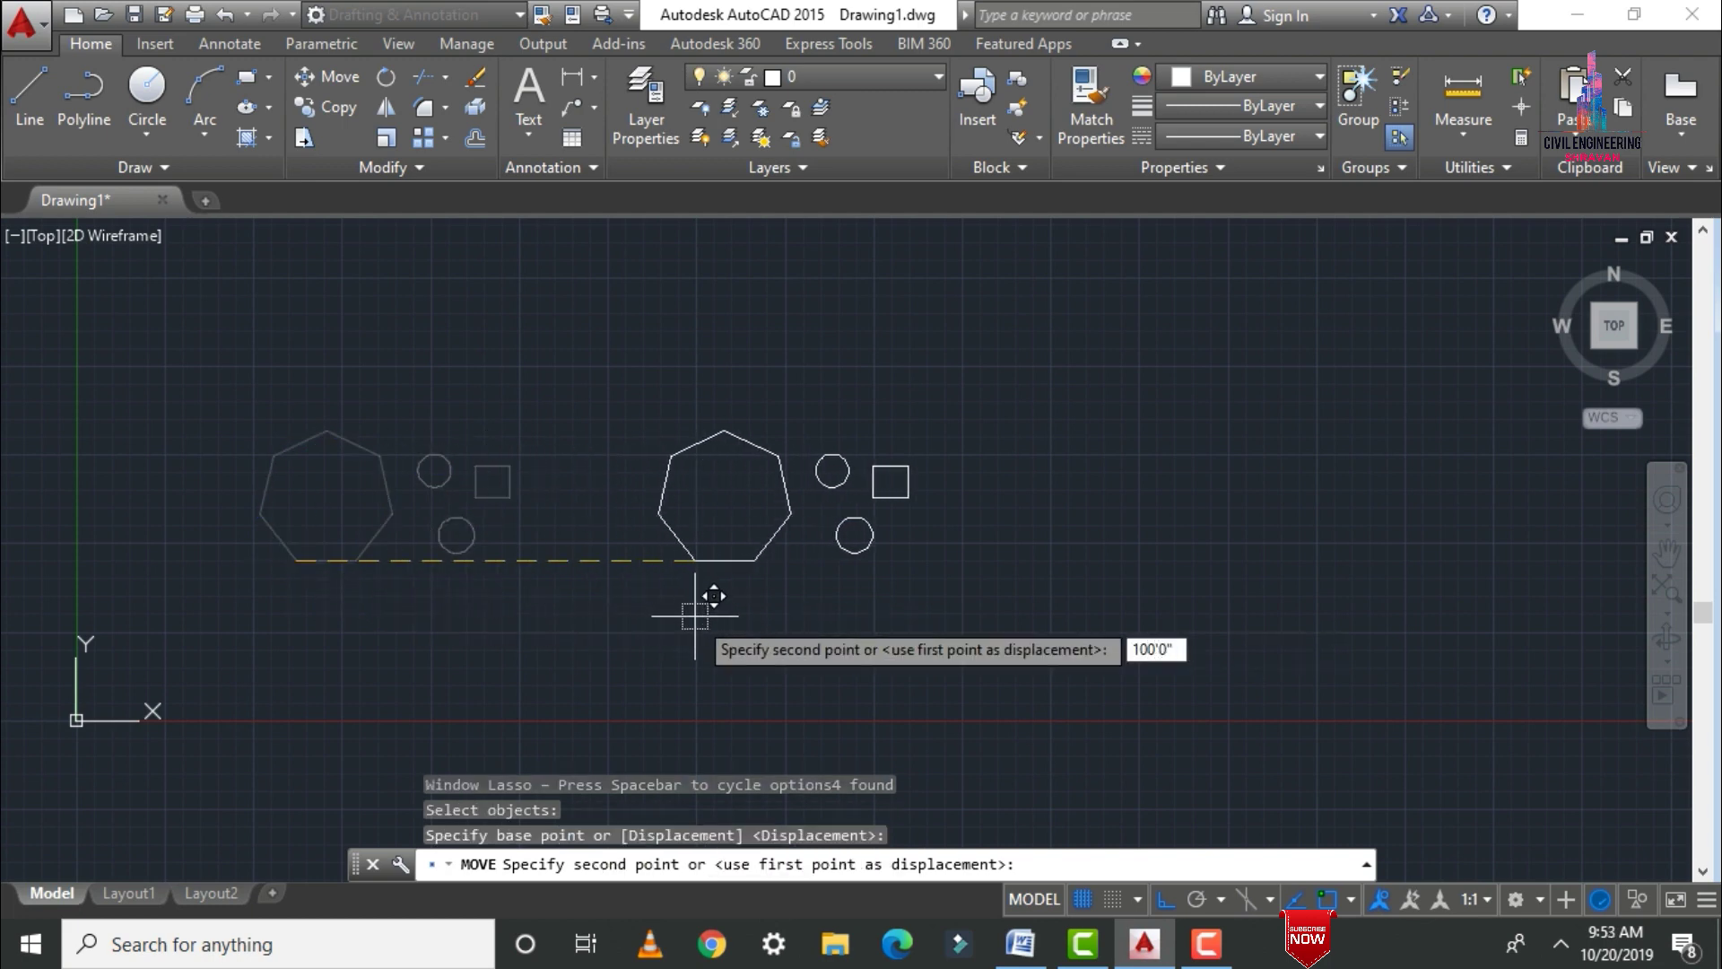
key("Return")
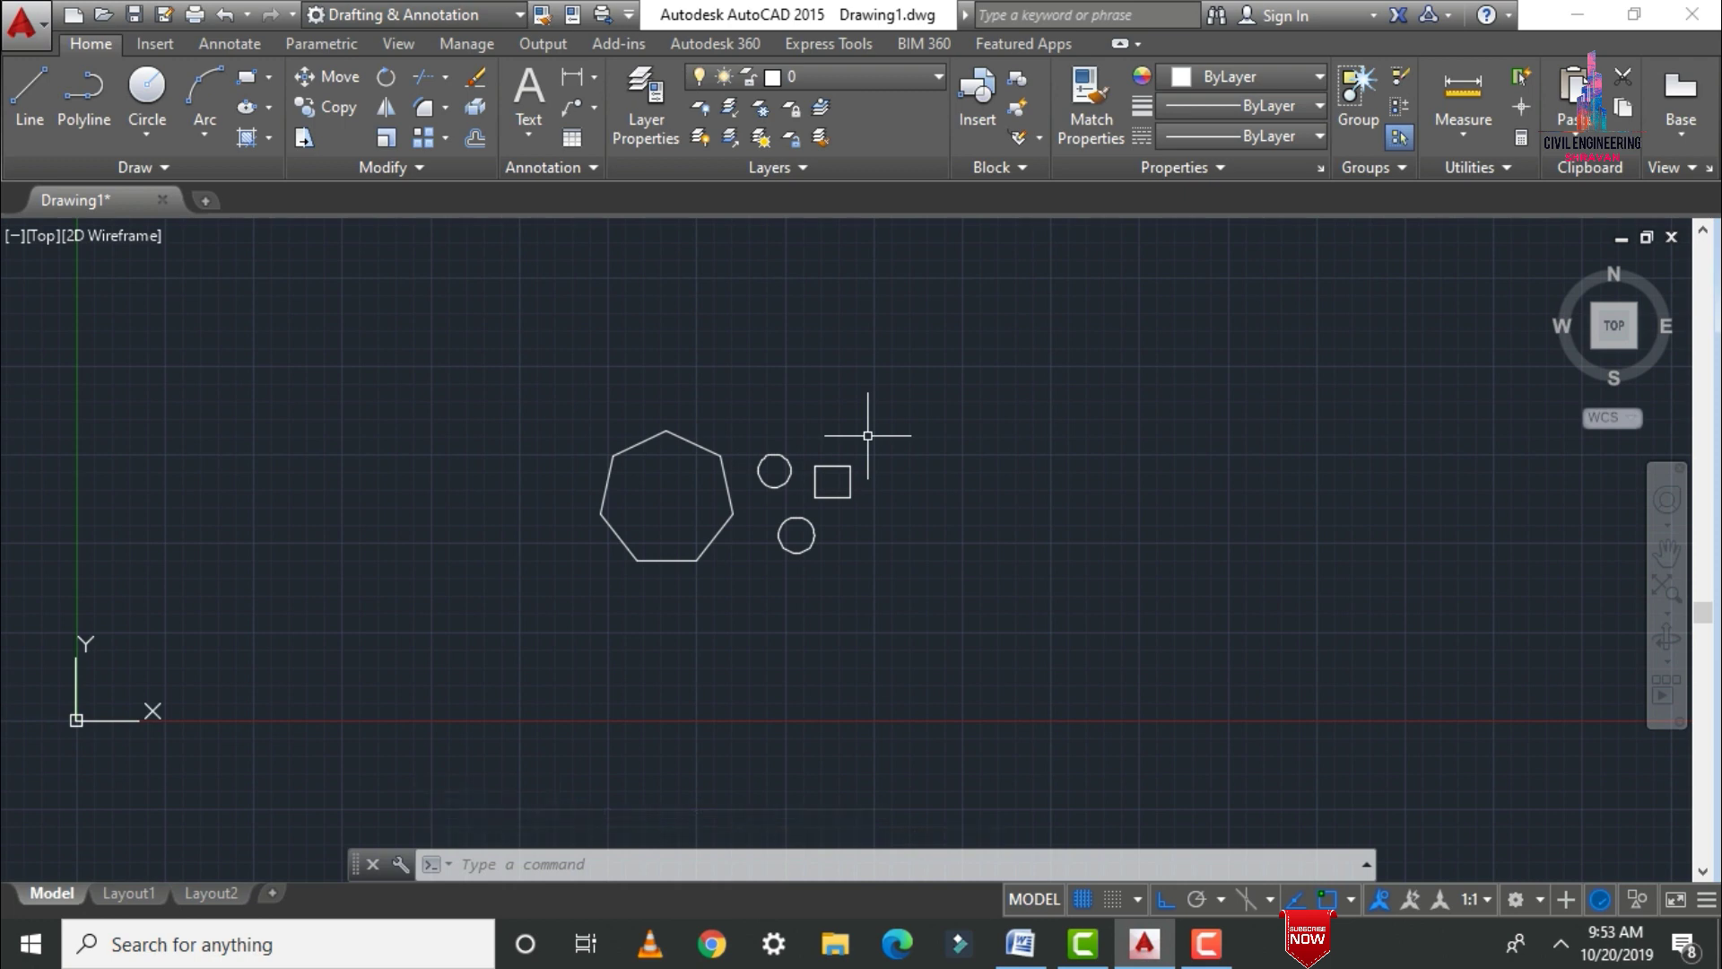
Check the Word command list, then select all four shapes back in AutoCAD
left_click(1019, 944)
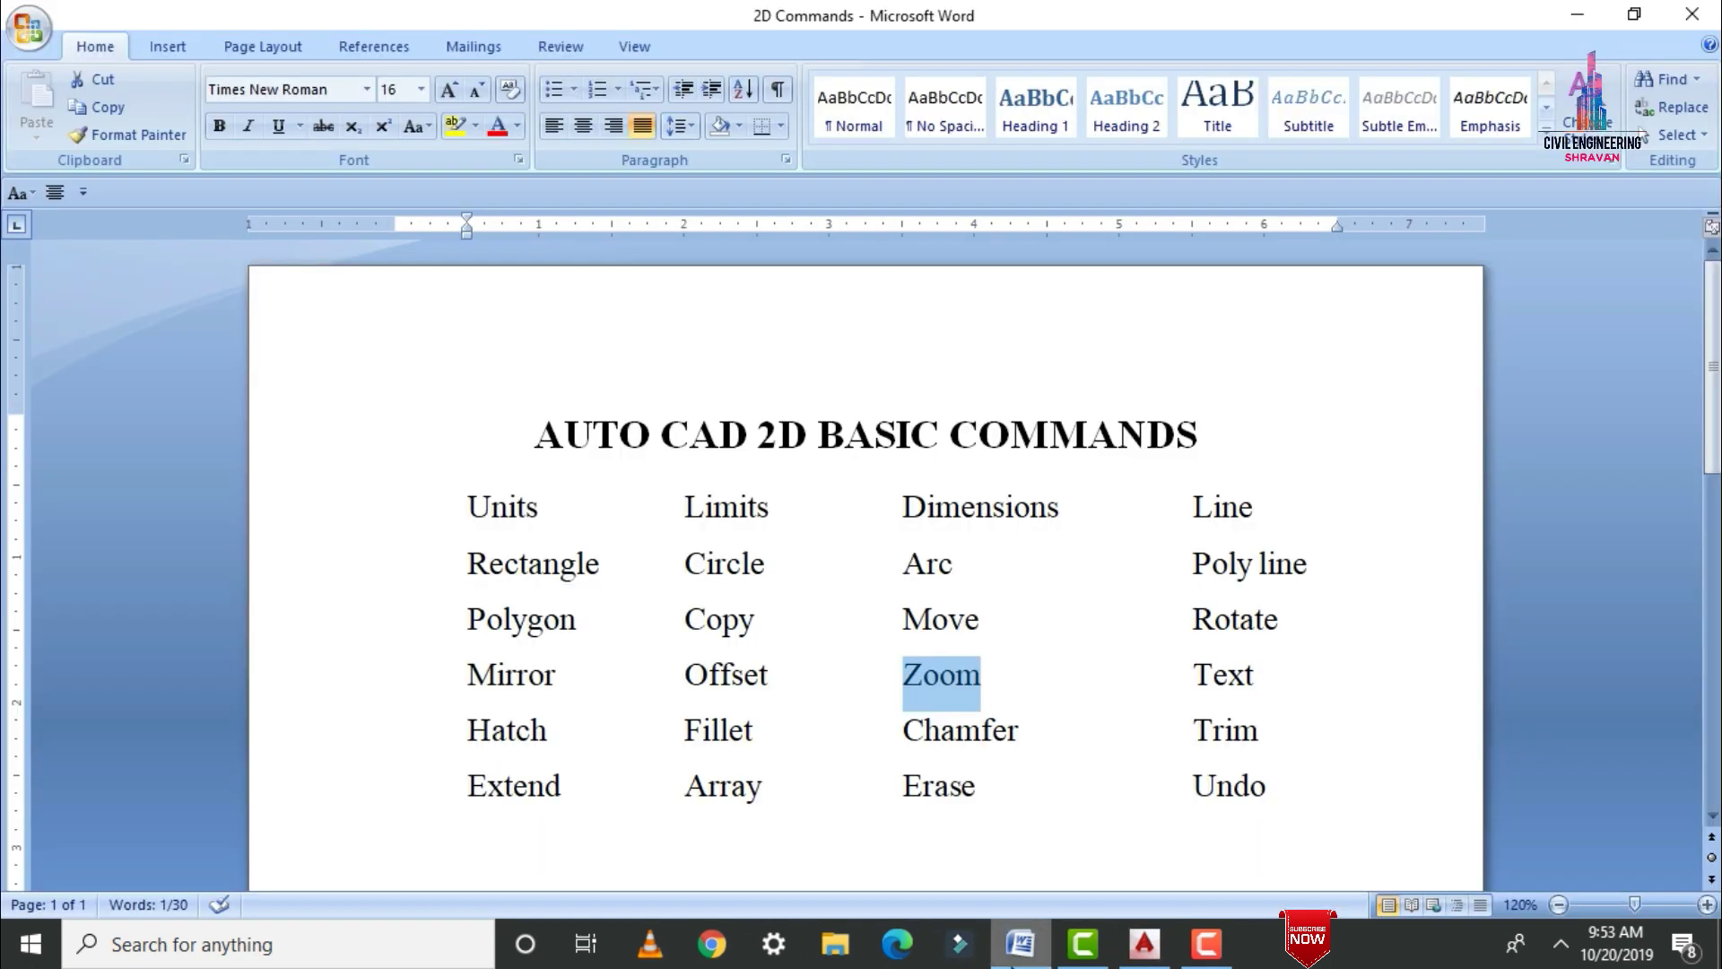
left_click(1015, 960)
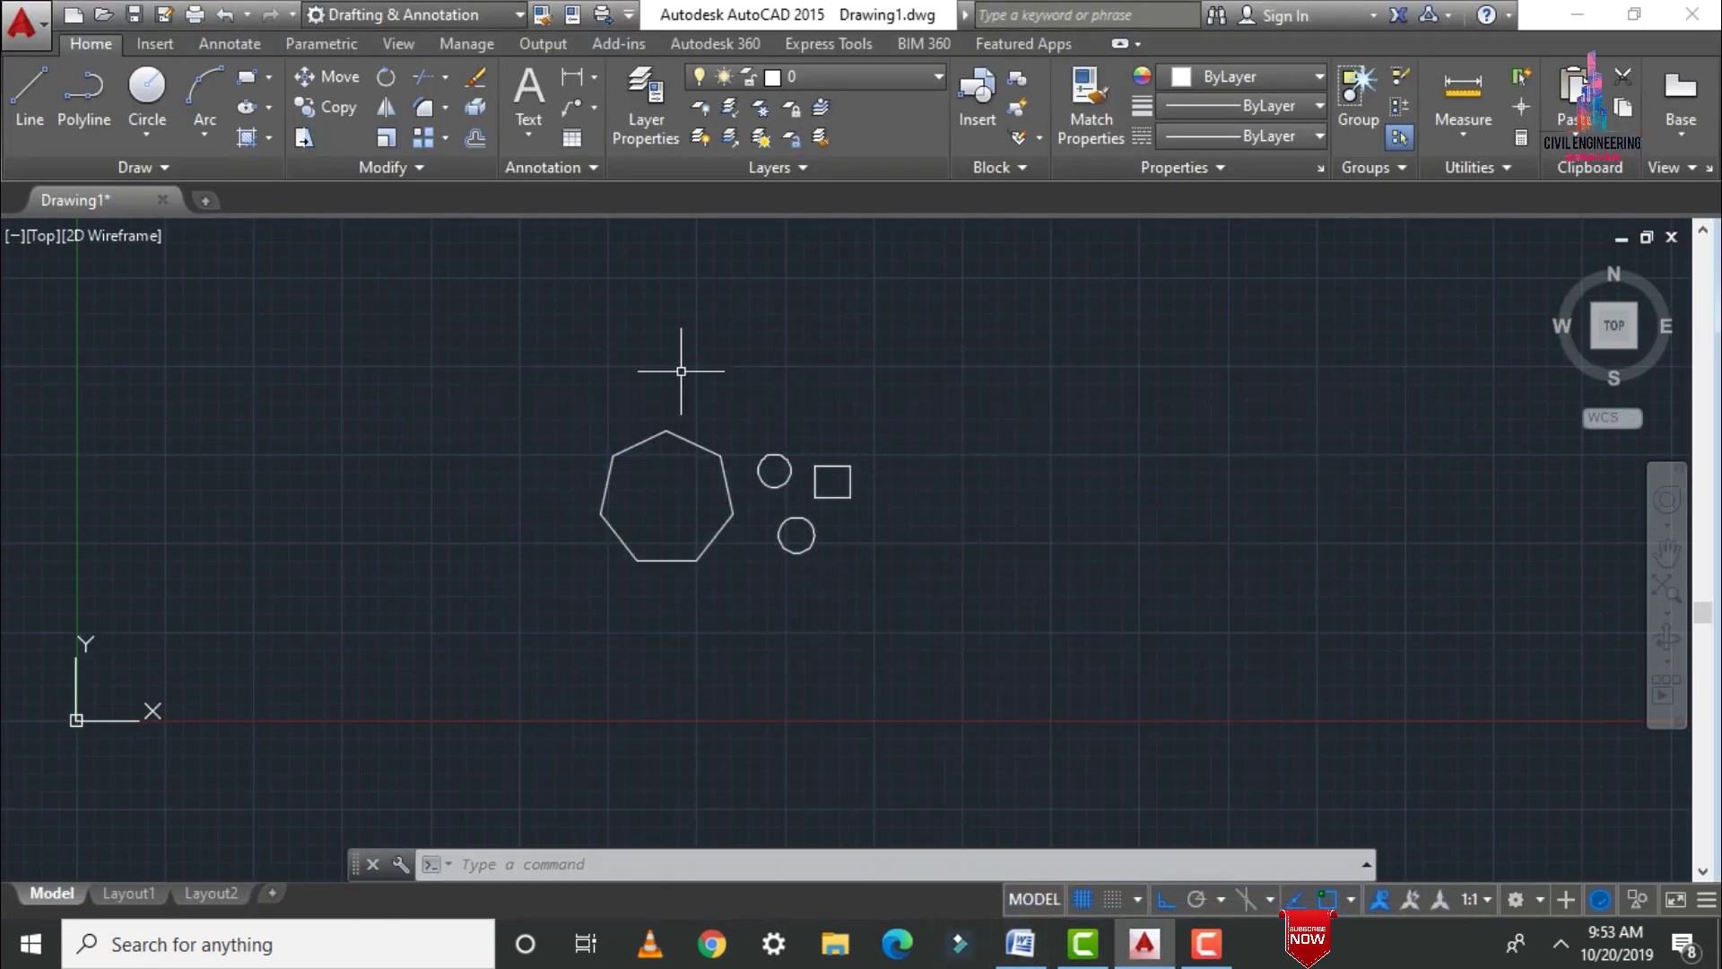
mouse_move(589, 356)
left_mouse_down()
mouse_move(696, 345)
mouse_move(1007, 550)
mouse_move(525, 594)
left_mouse_up()
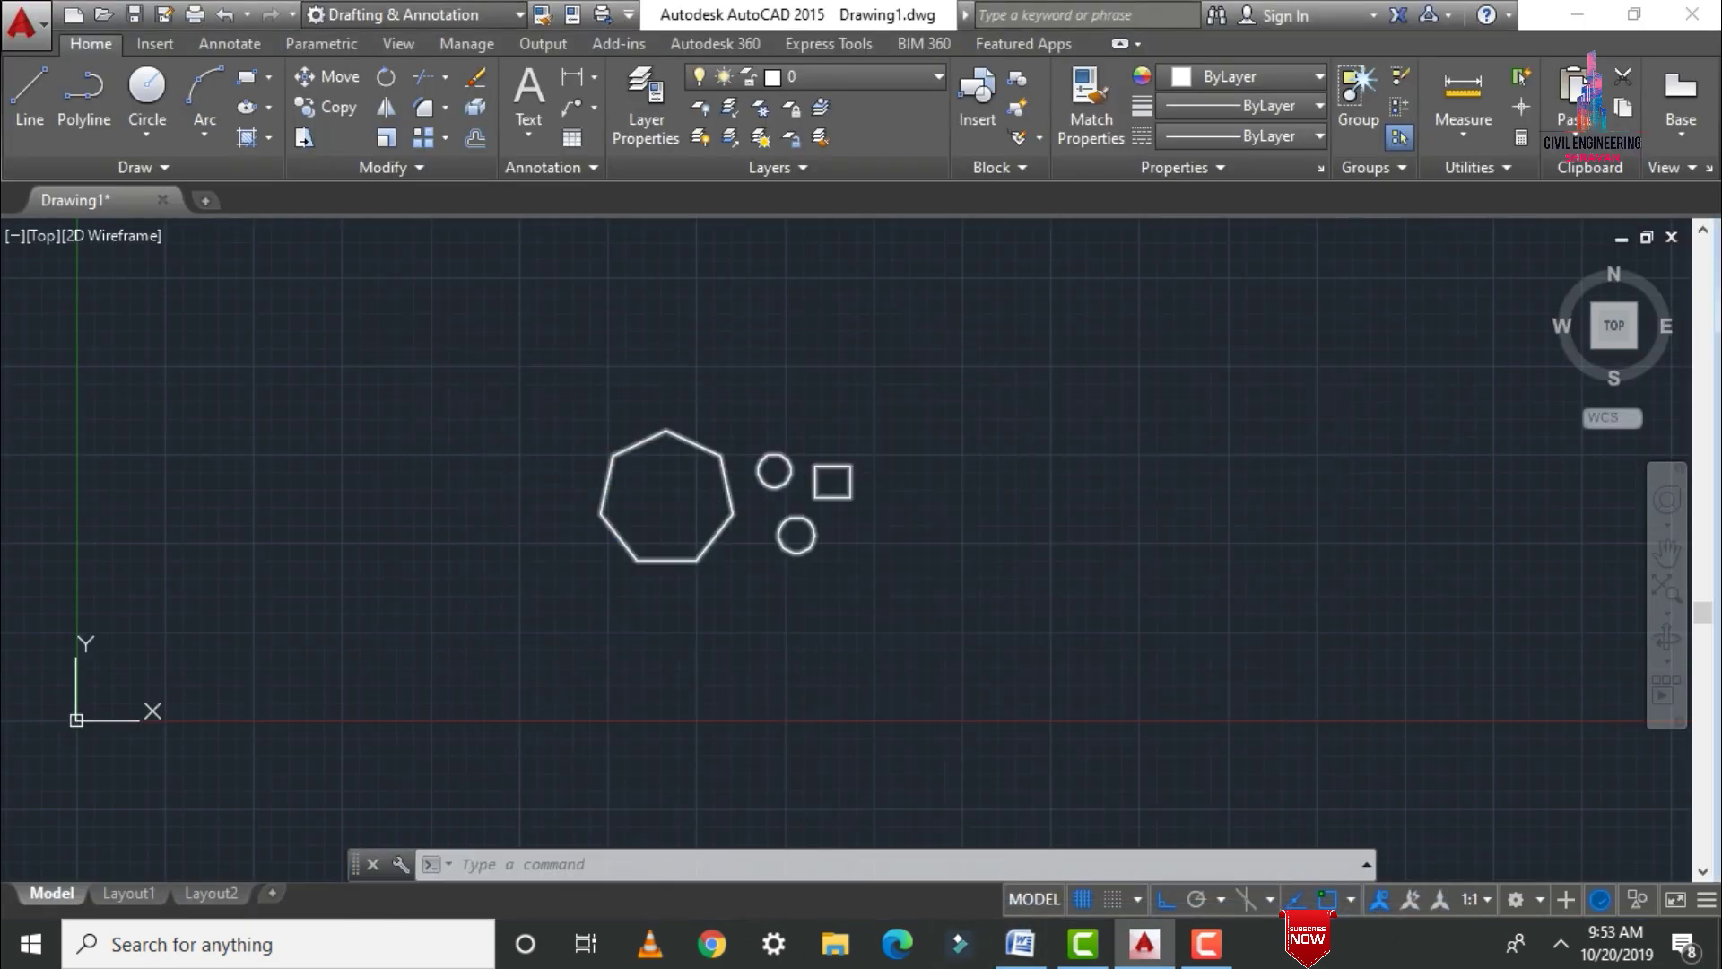
Erase the four shapes and draw an L of lines, 3'0" vertical and 2'6" horizontal
key("Delete")
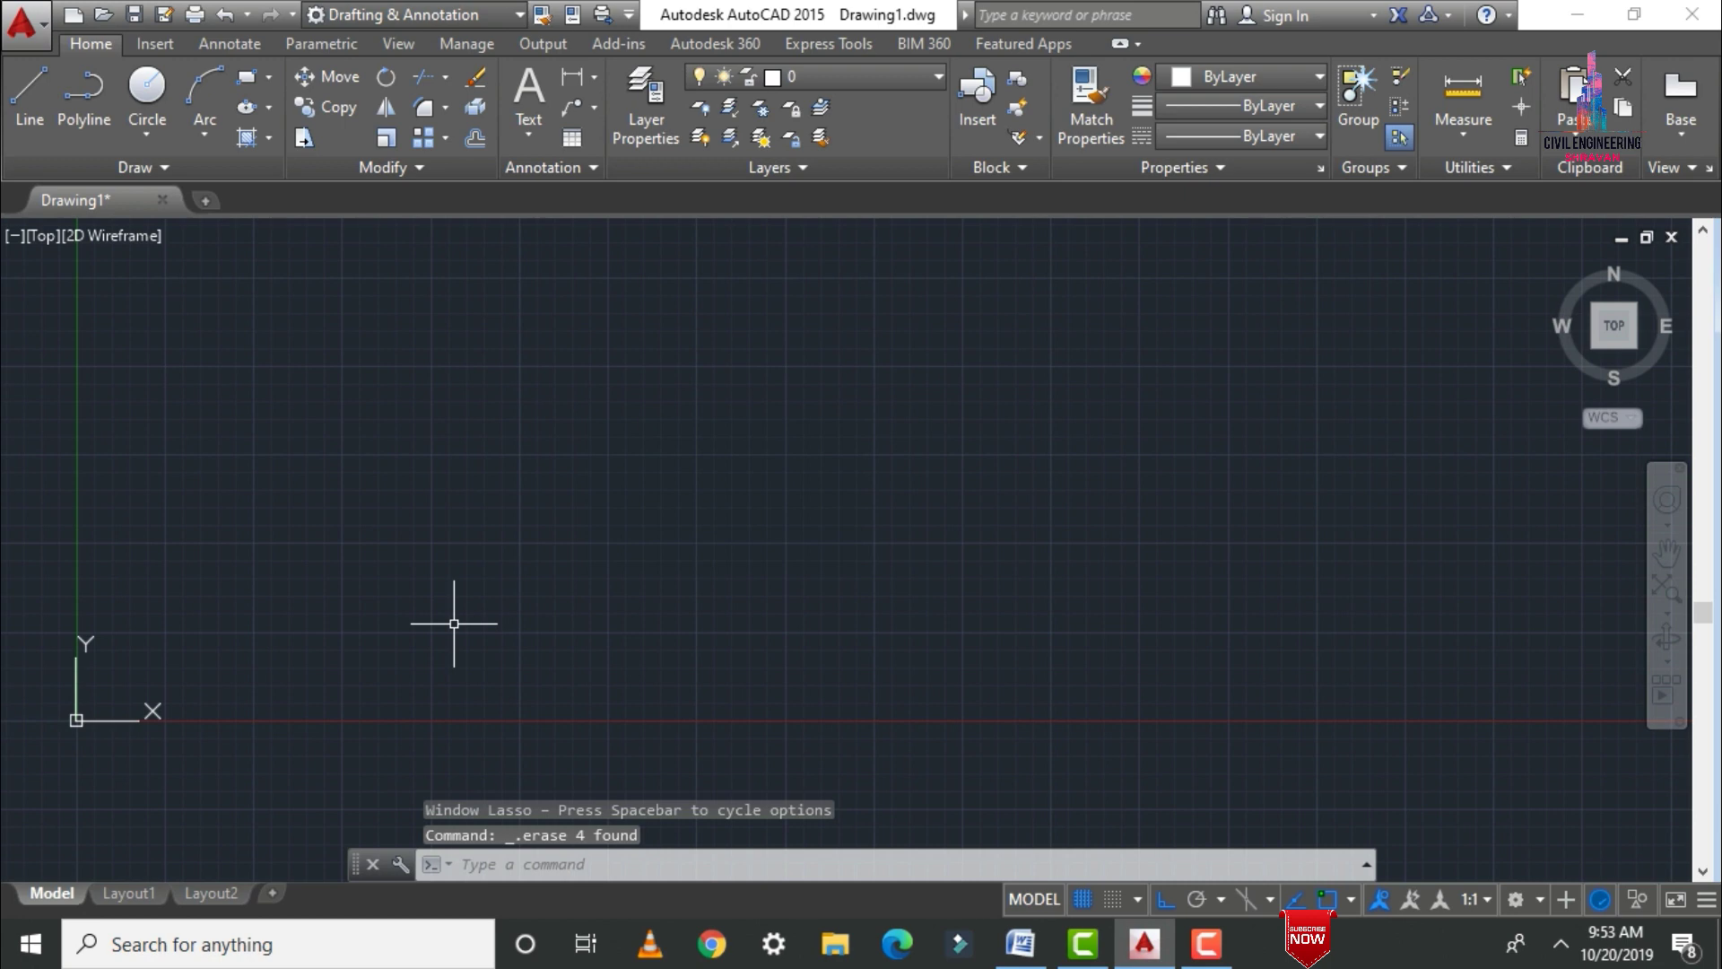
type("l")
key("Return")
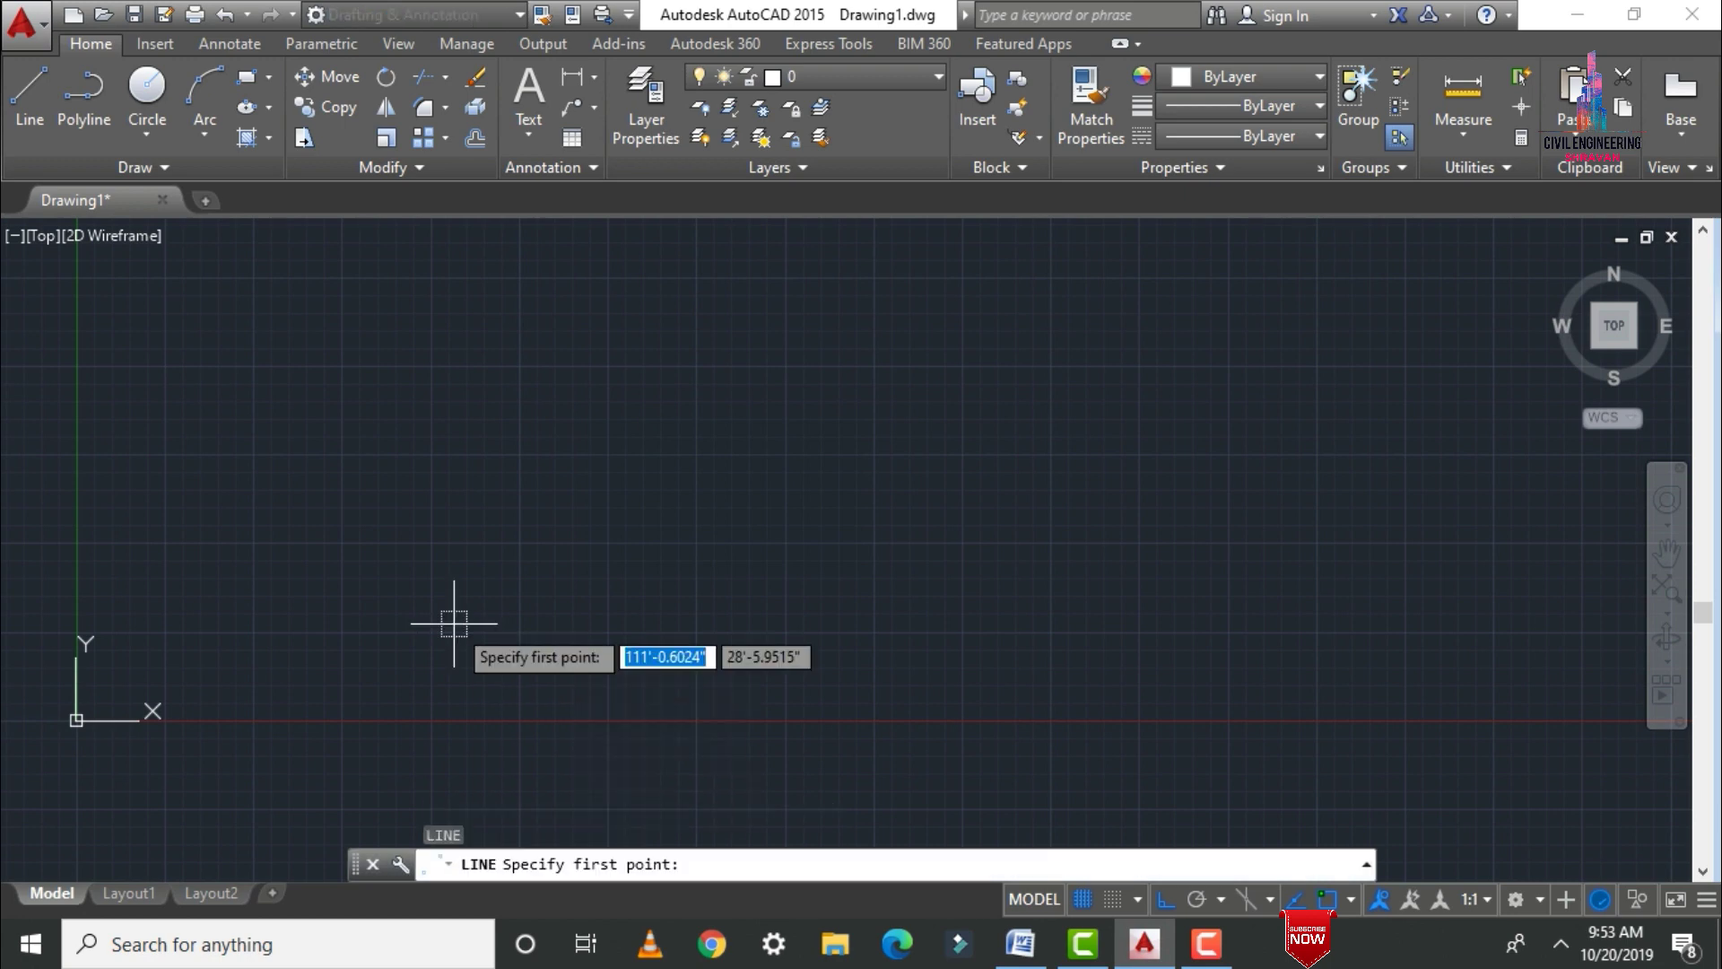
left_click(376, 387)
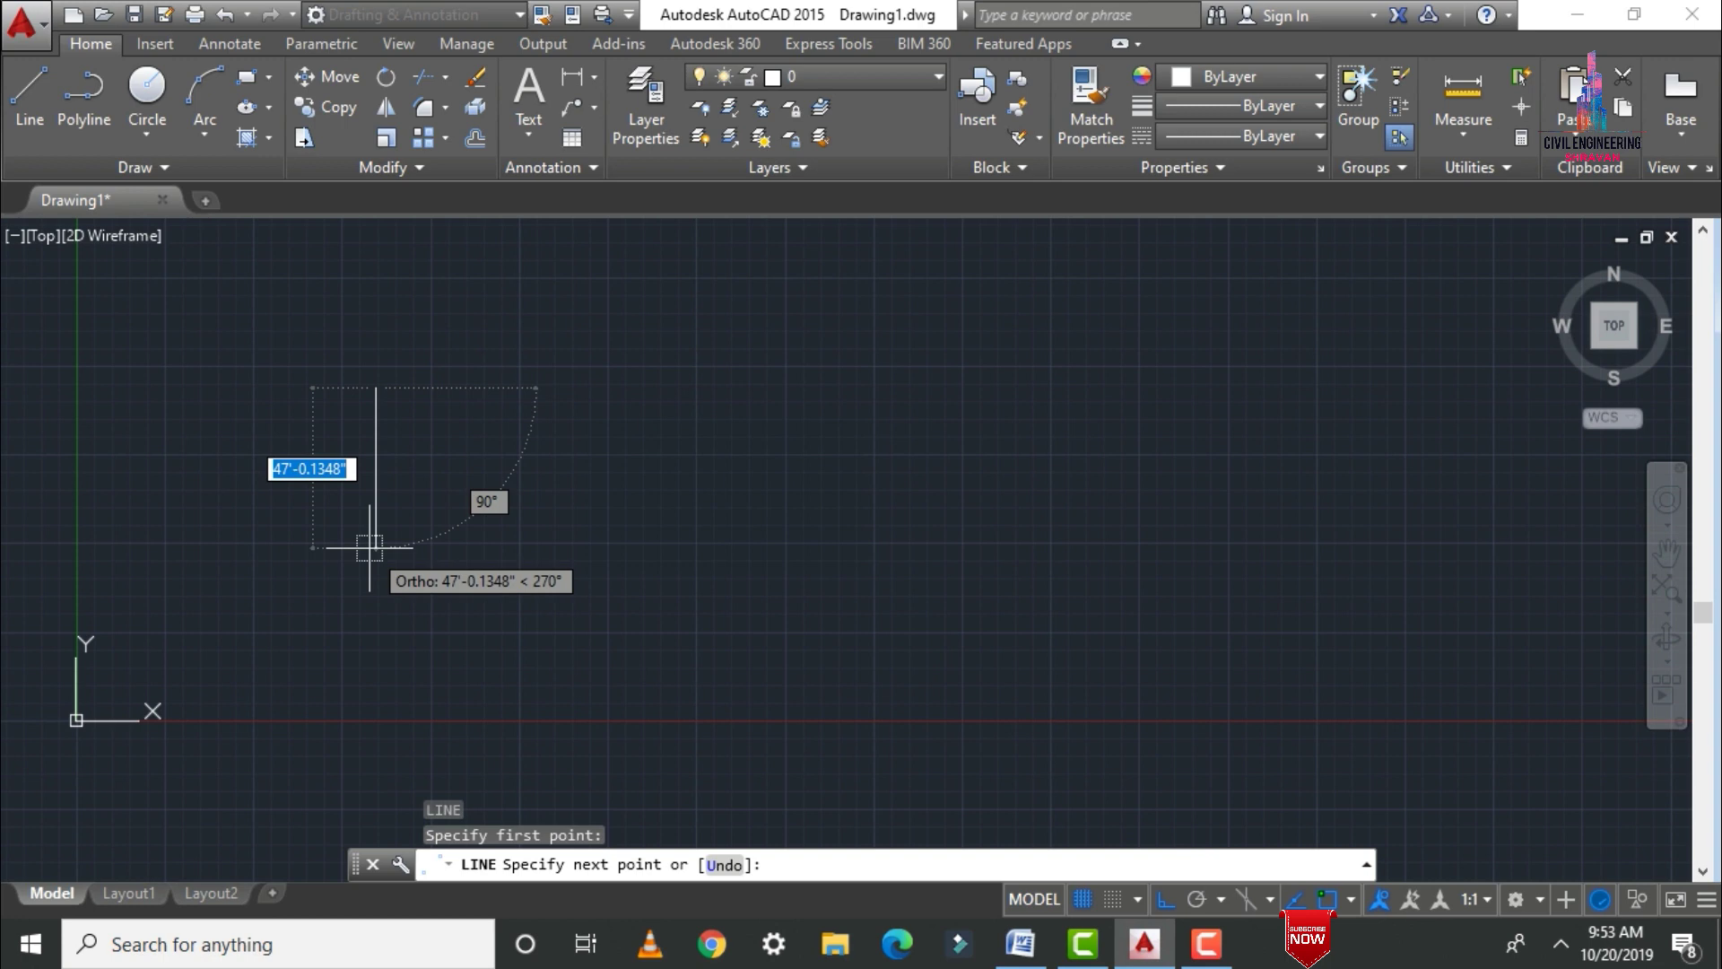
type("3'0\"")
key("Return")
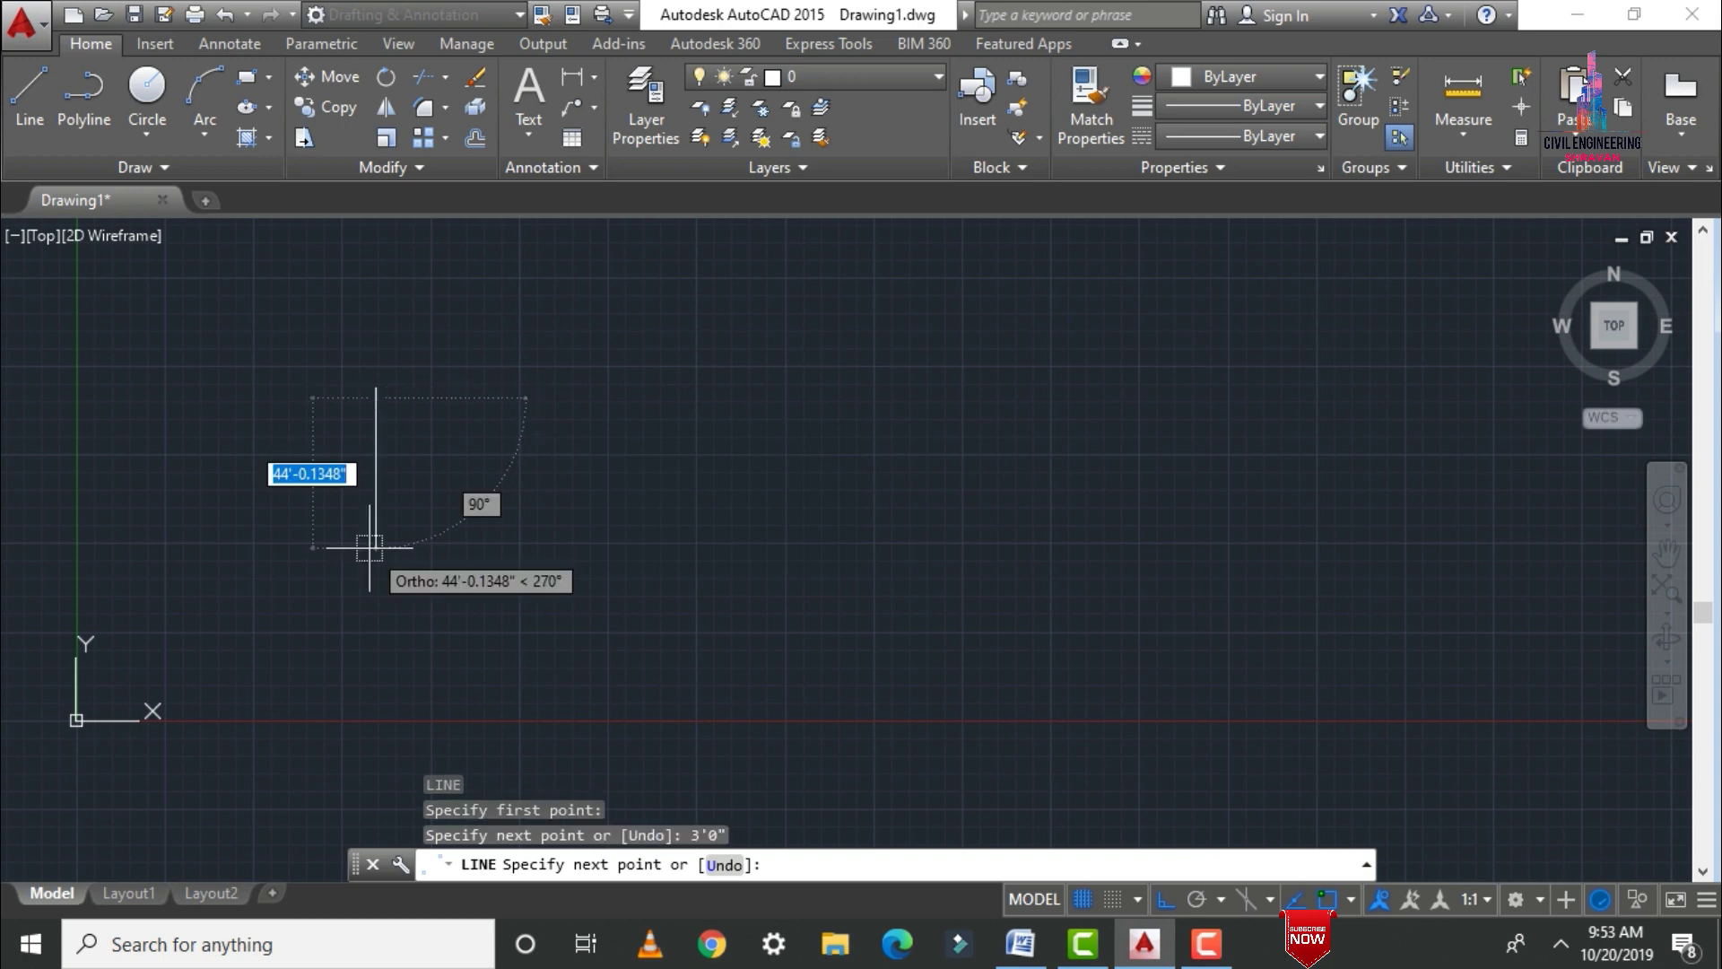
type("2")
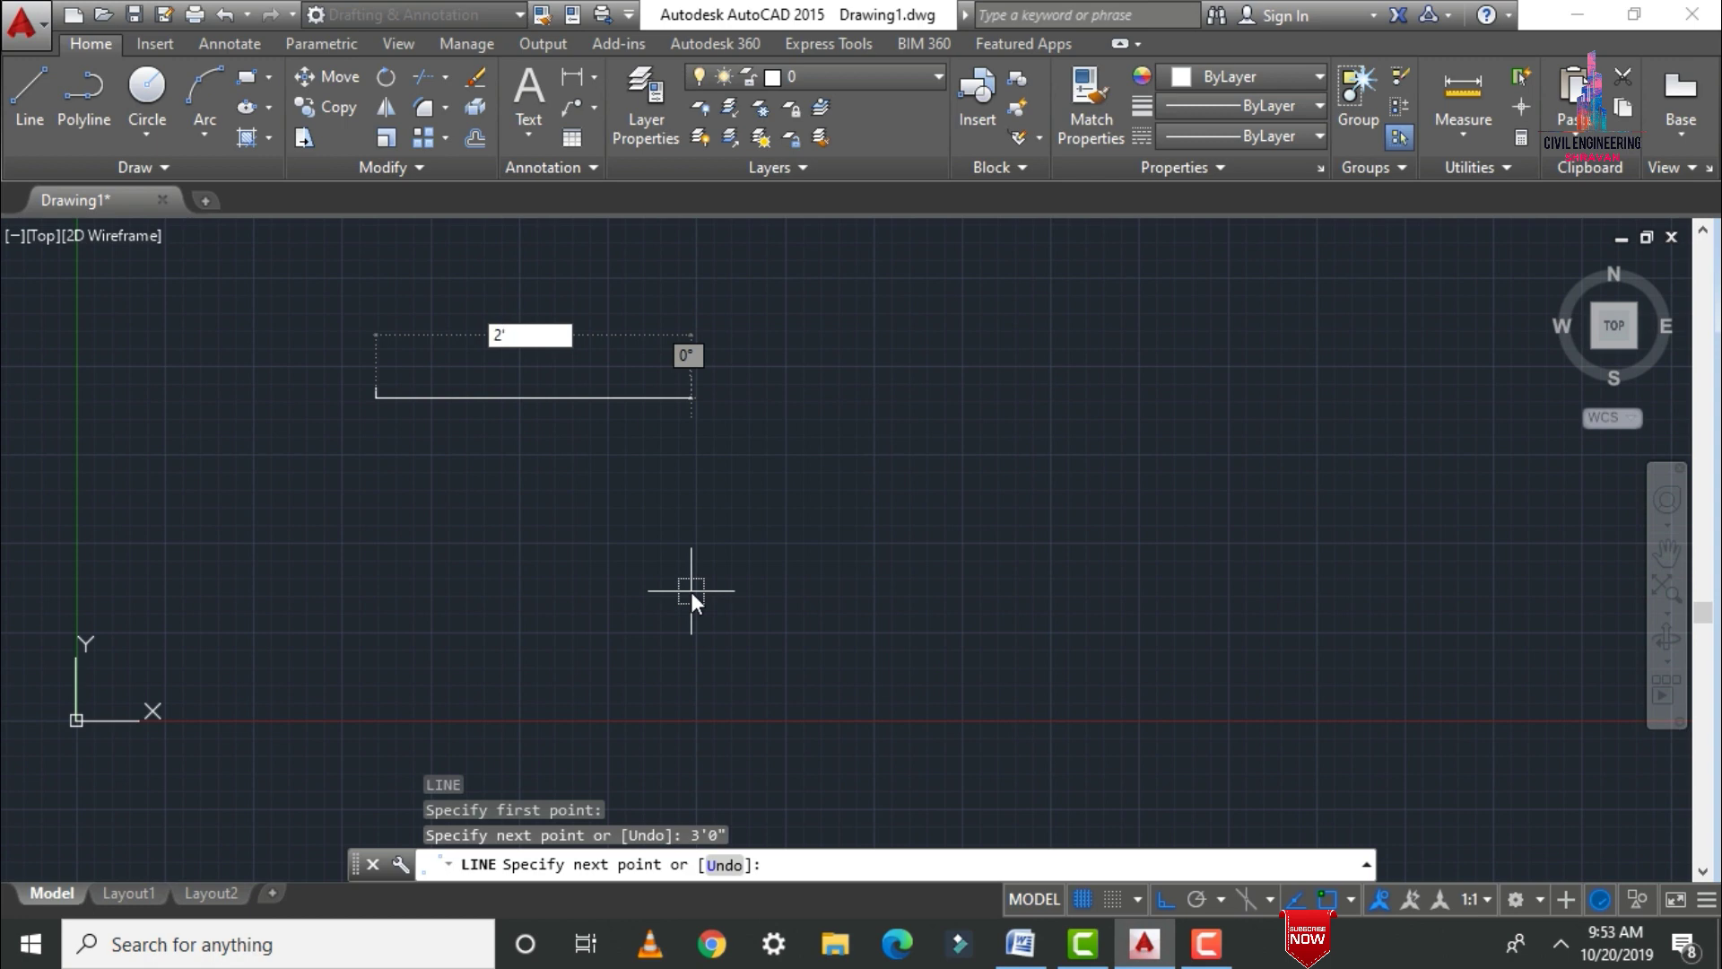
type("'6")
key("Return")
key("Escape")
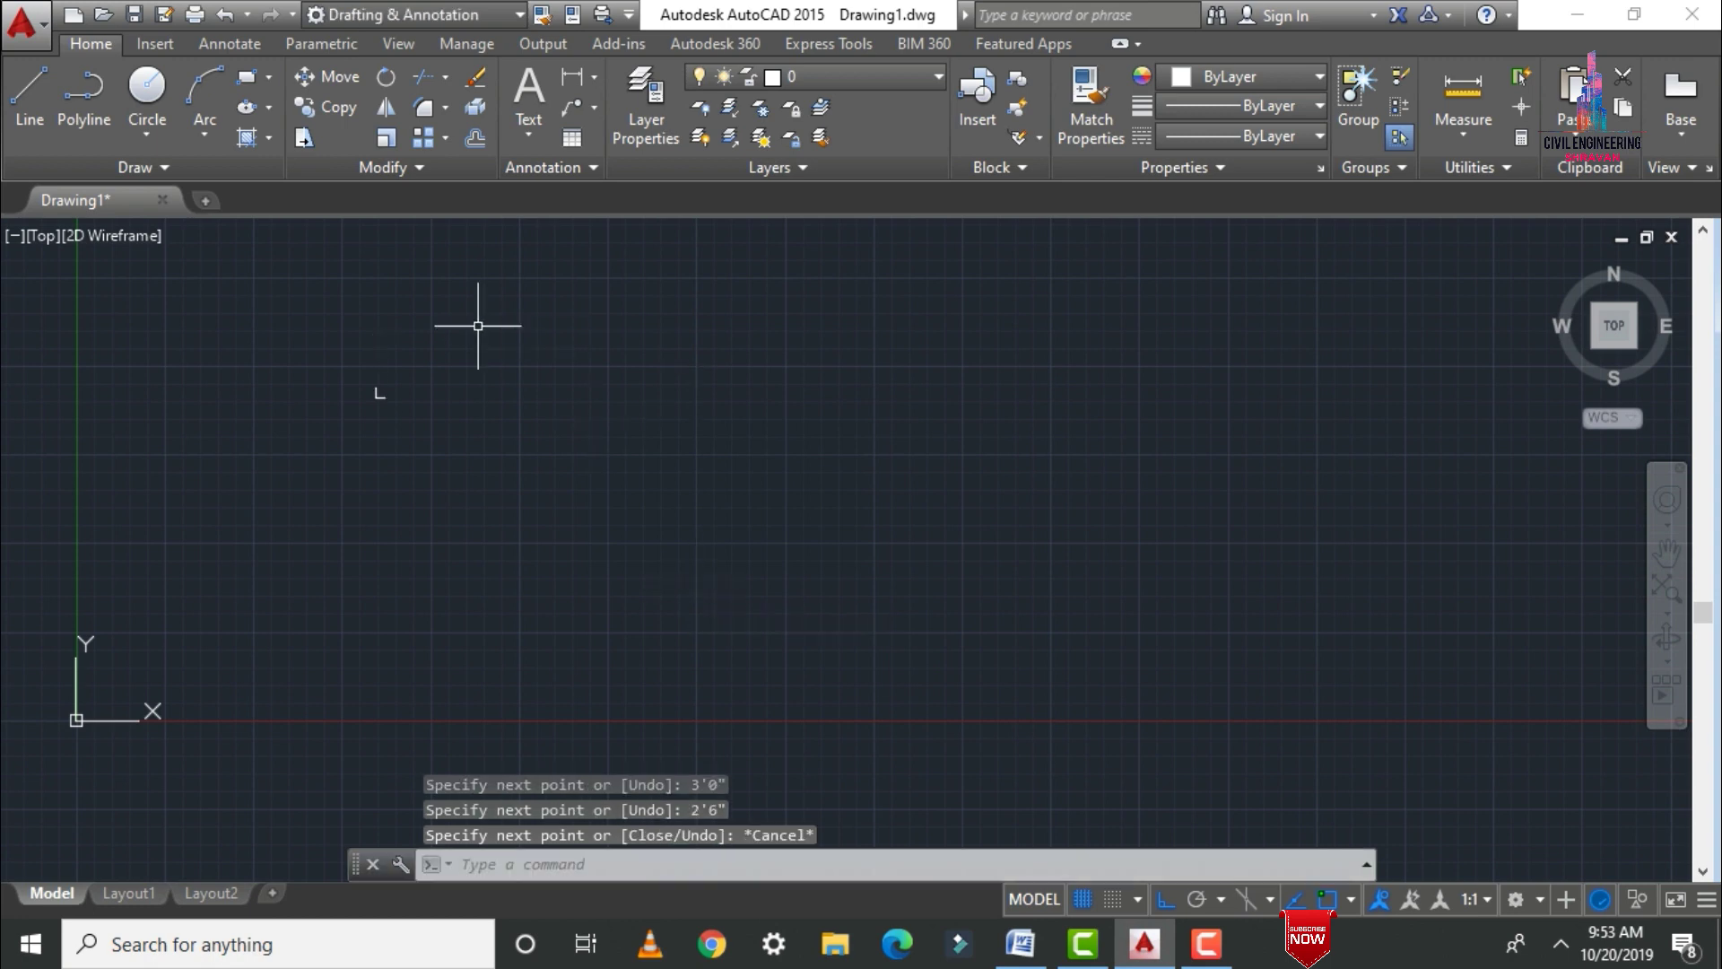
Zoom in on the L and begin drawing an arc
scroll(345, 492, "up", 5)
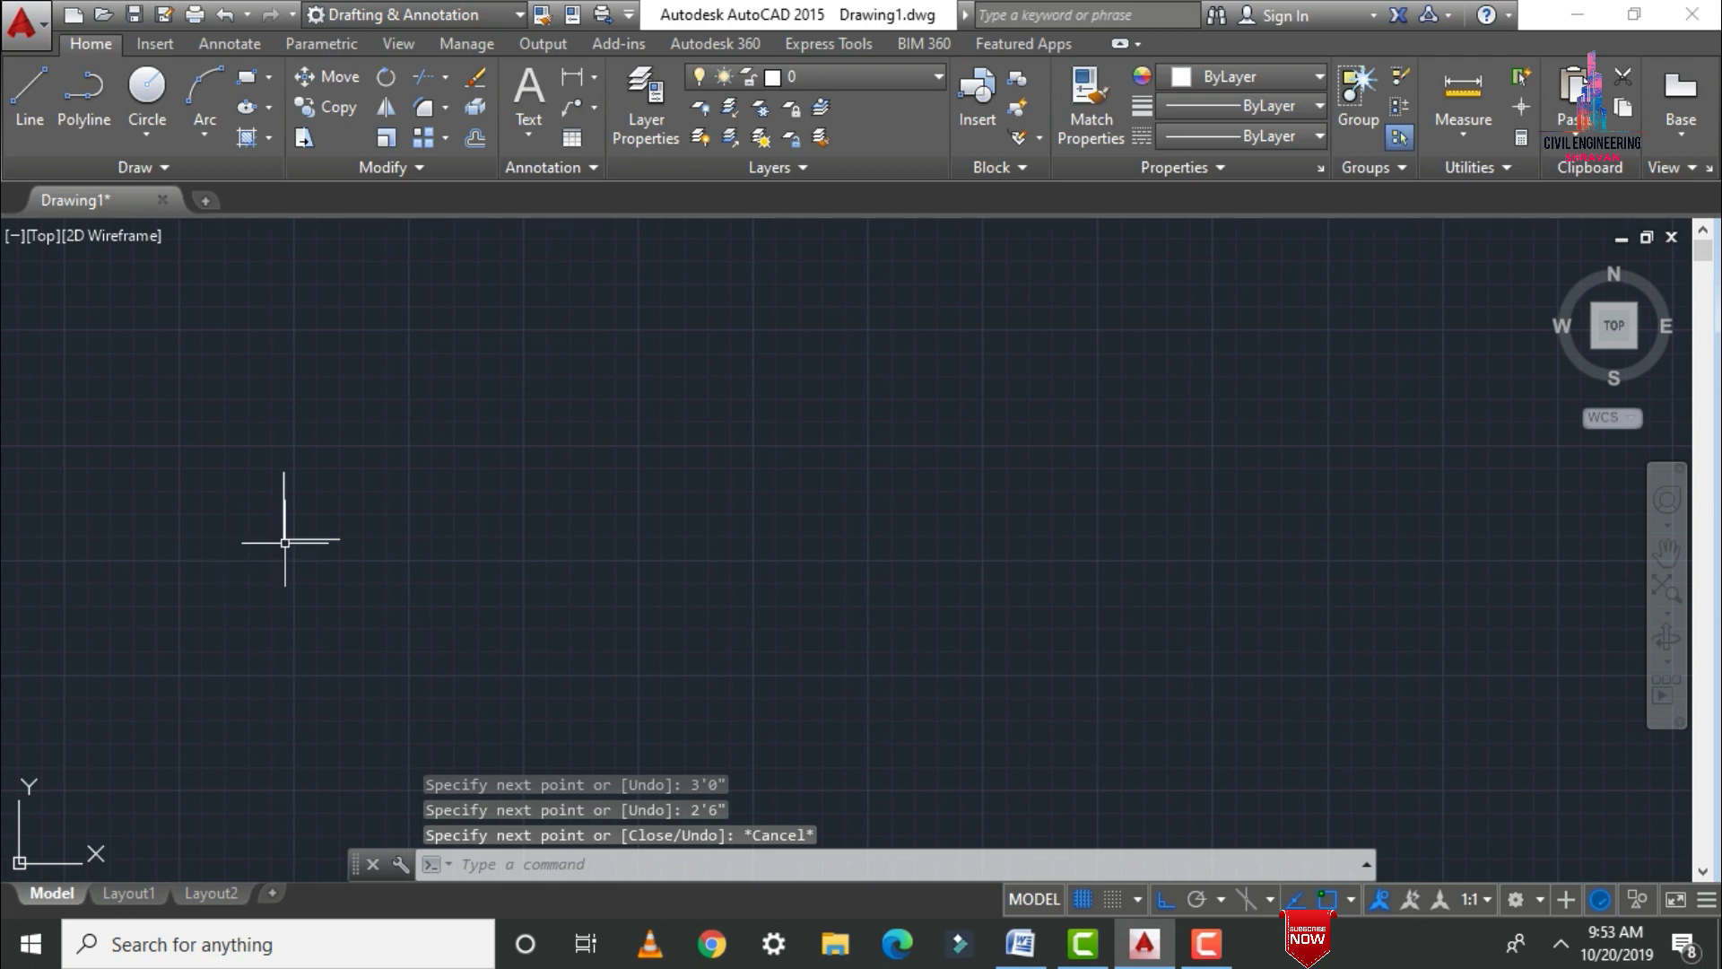
scroll(315, 508, "up", 2)
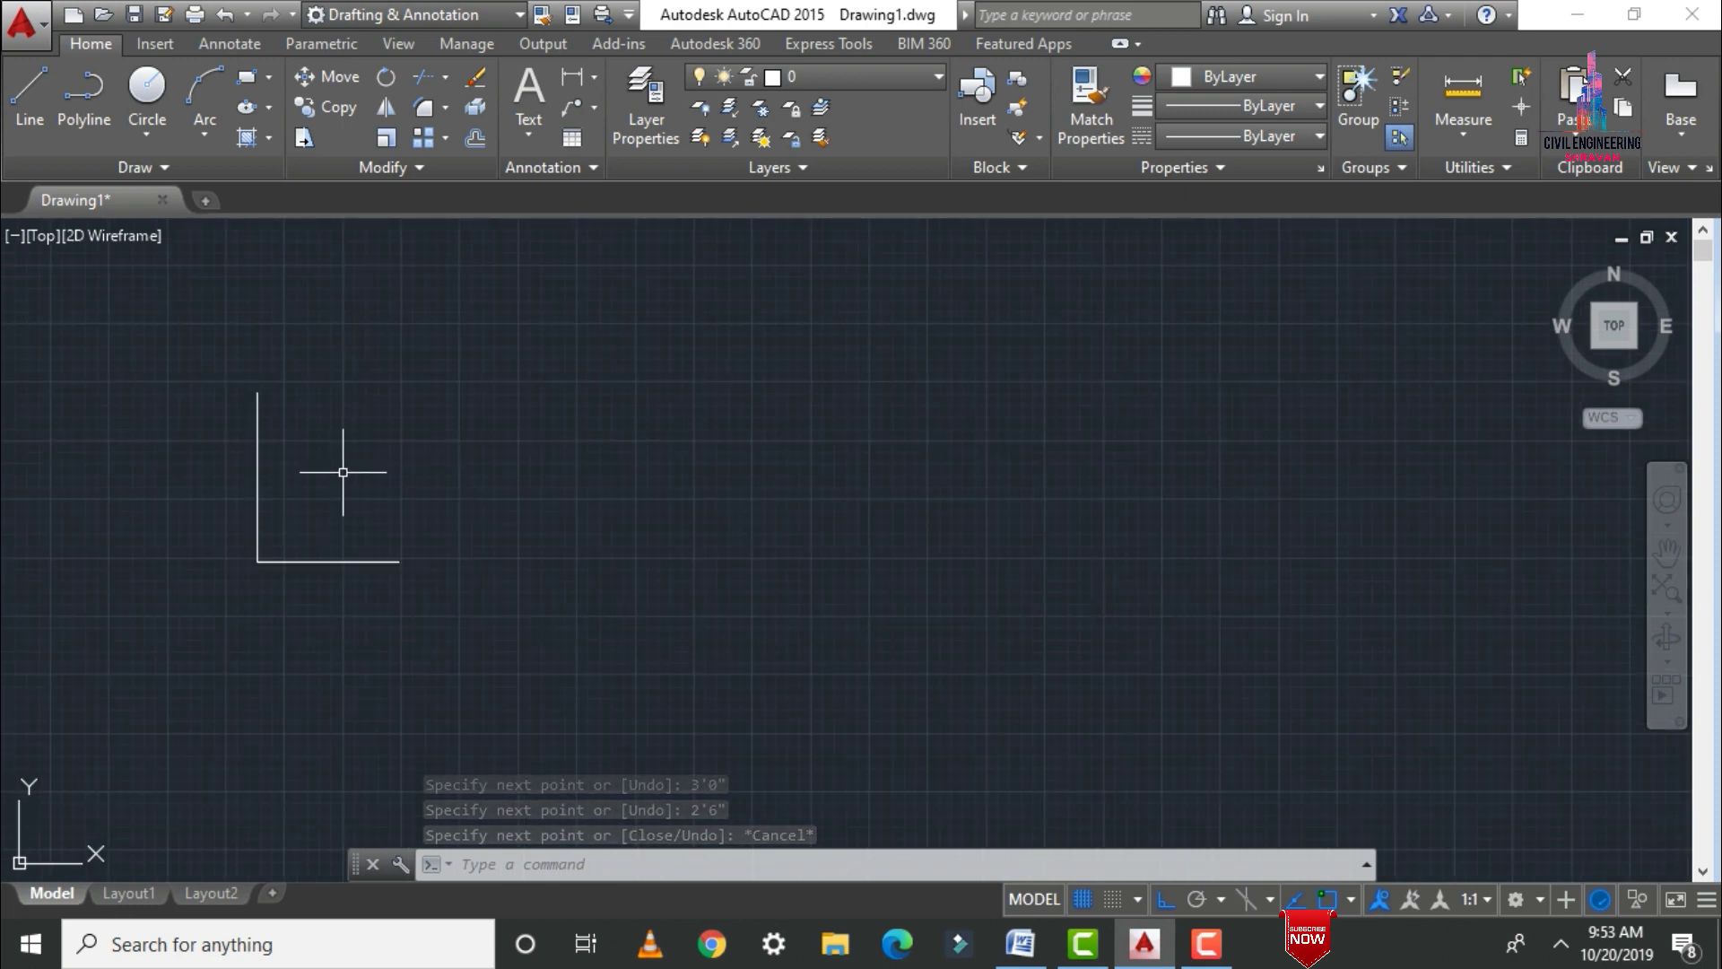
type("arc")
key("Return")
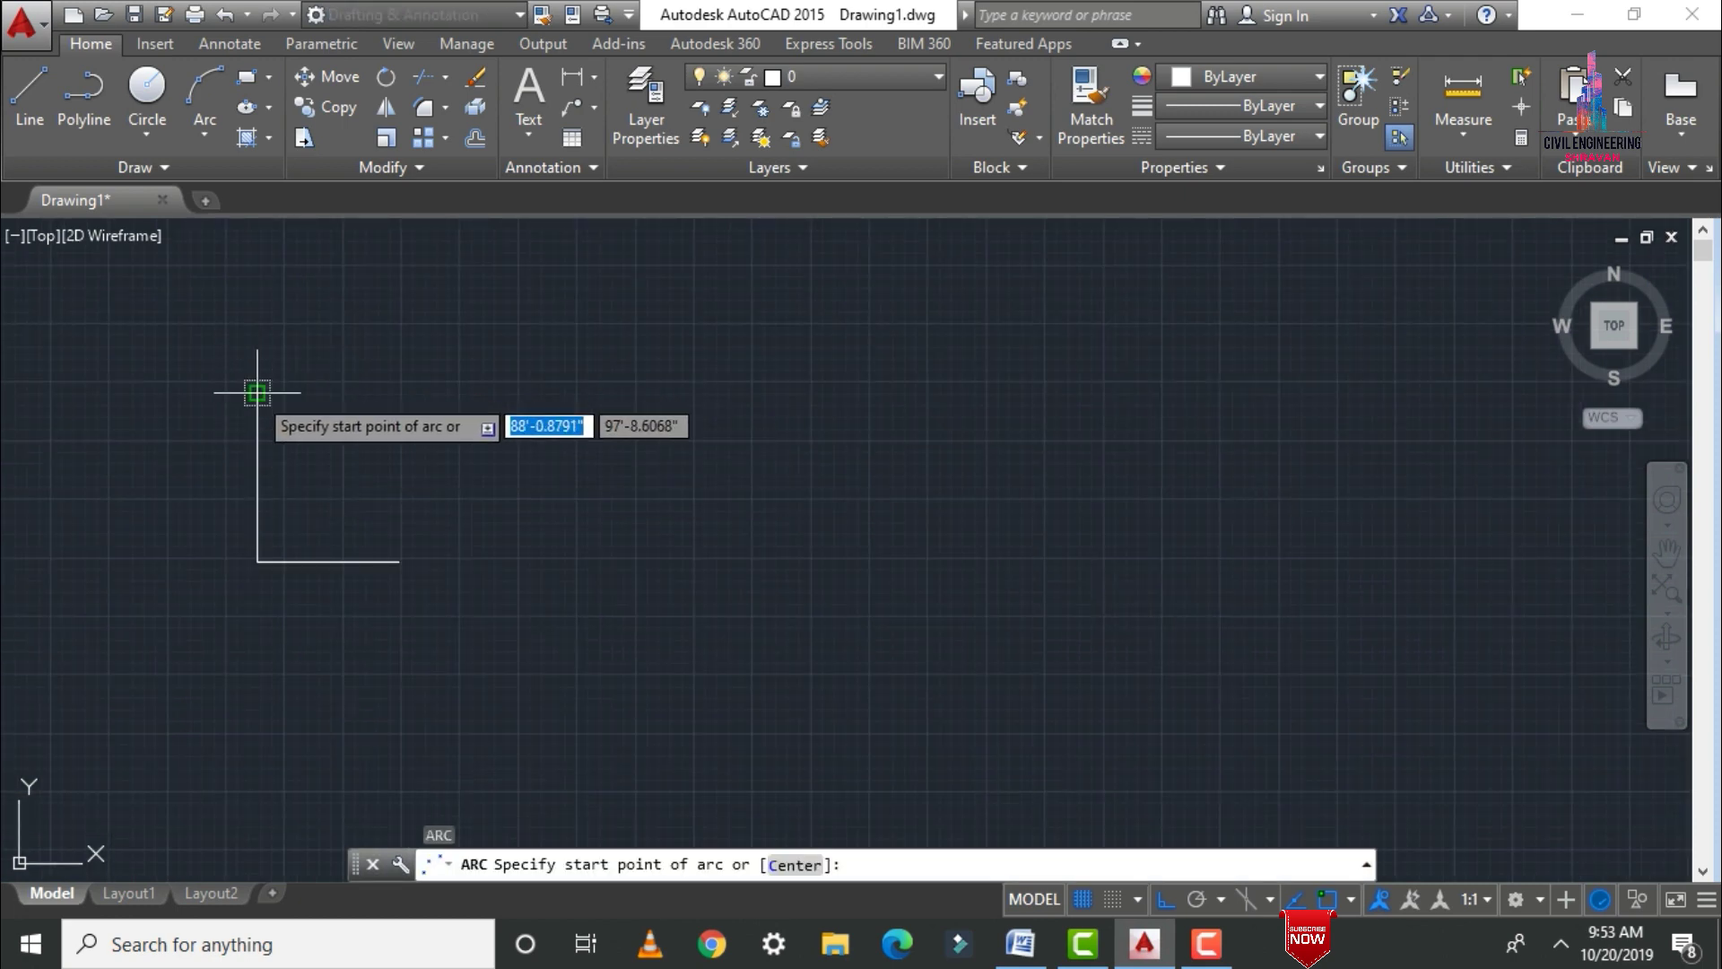
left_click(257, 392)
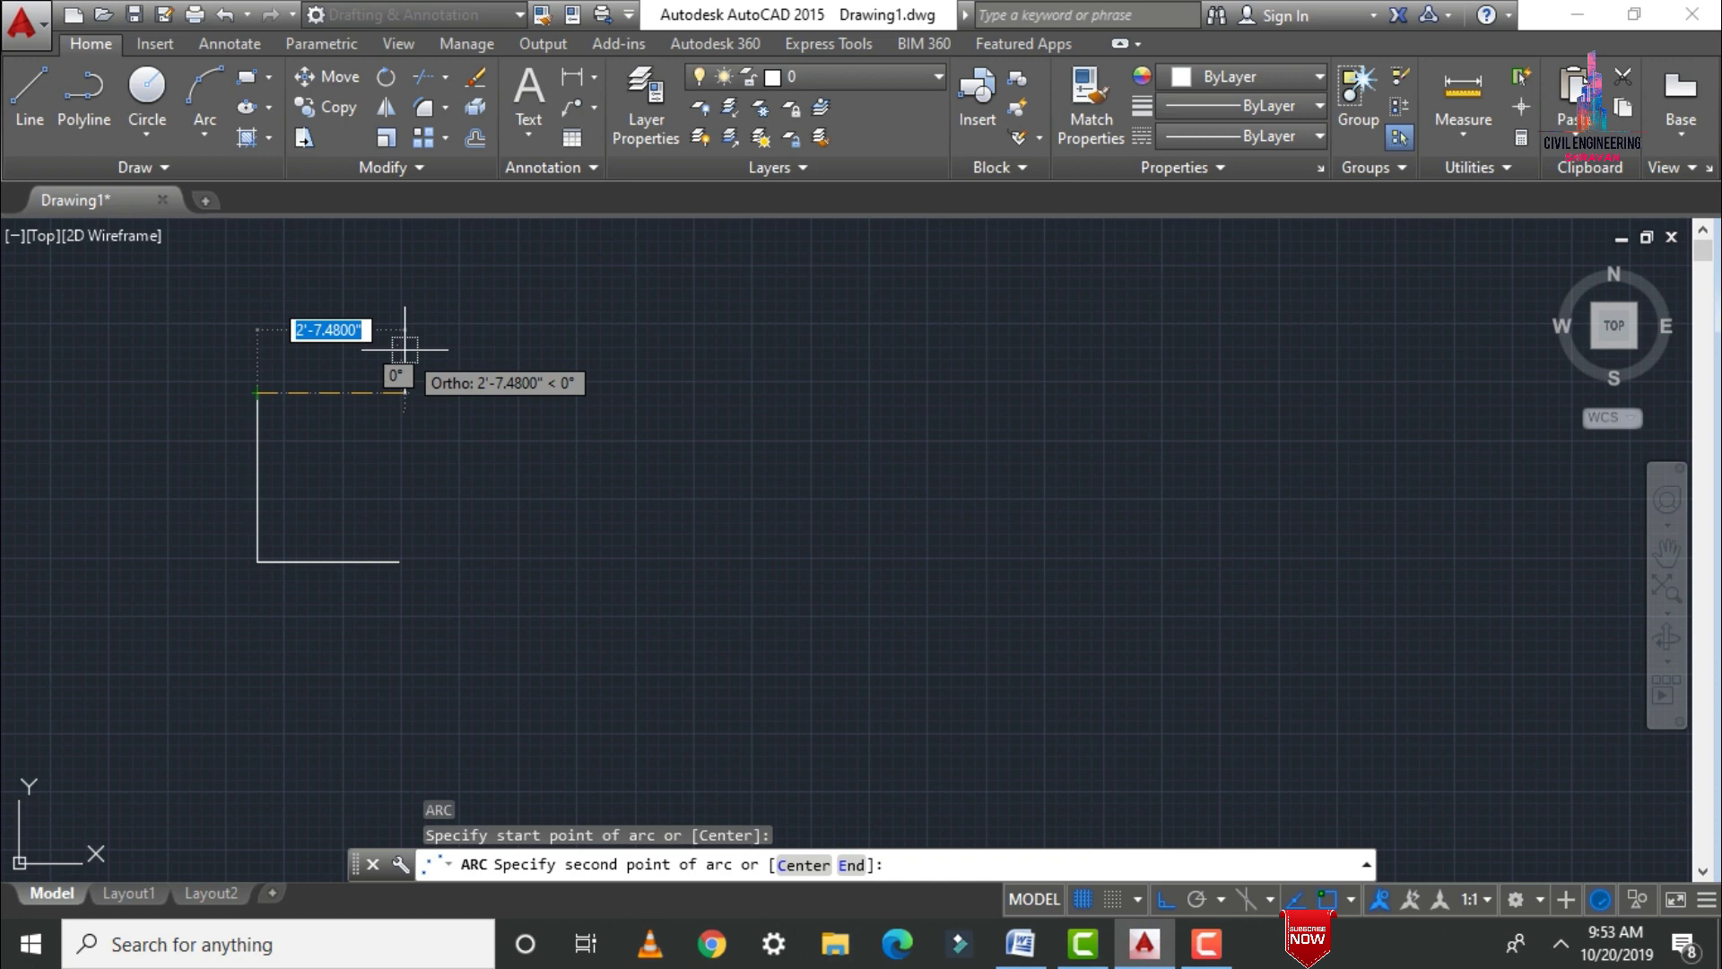
key("F8")
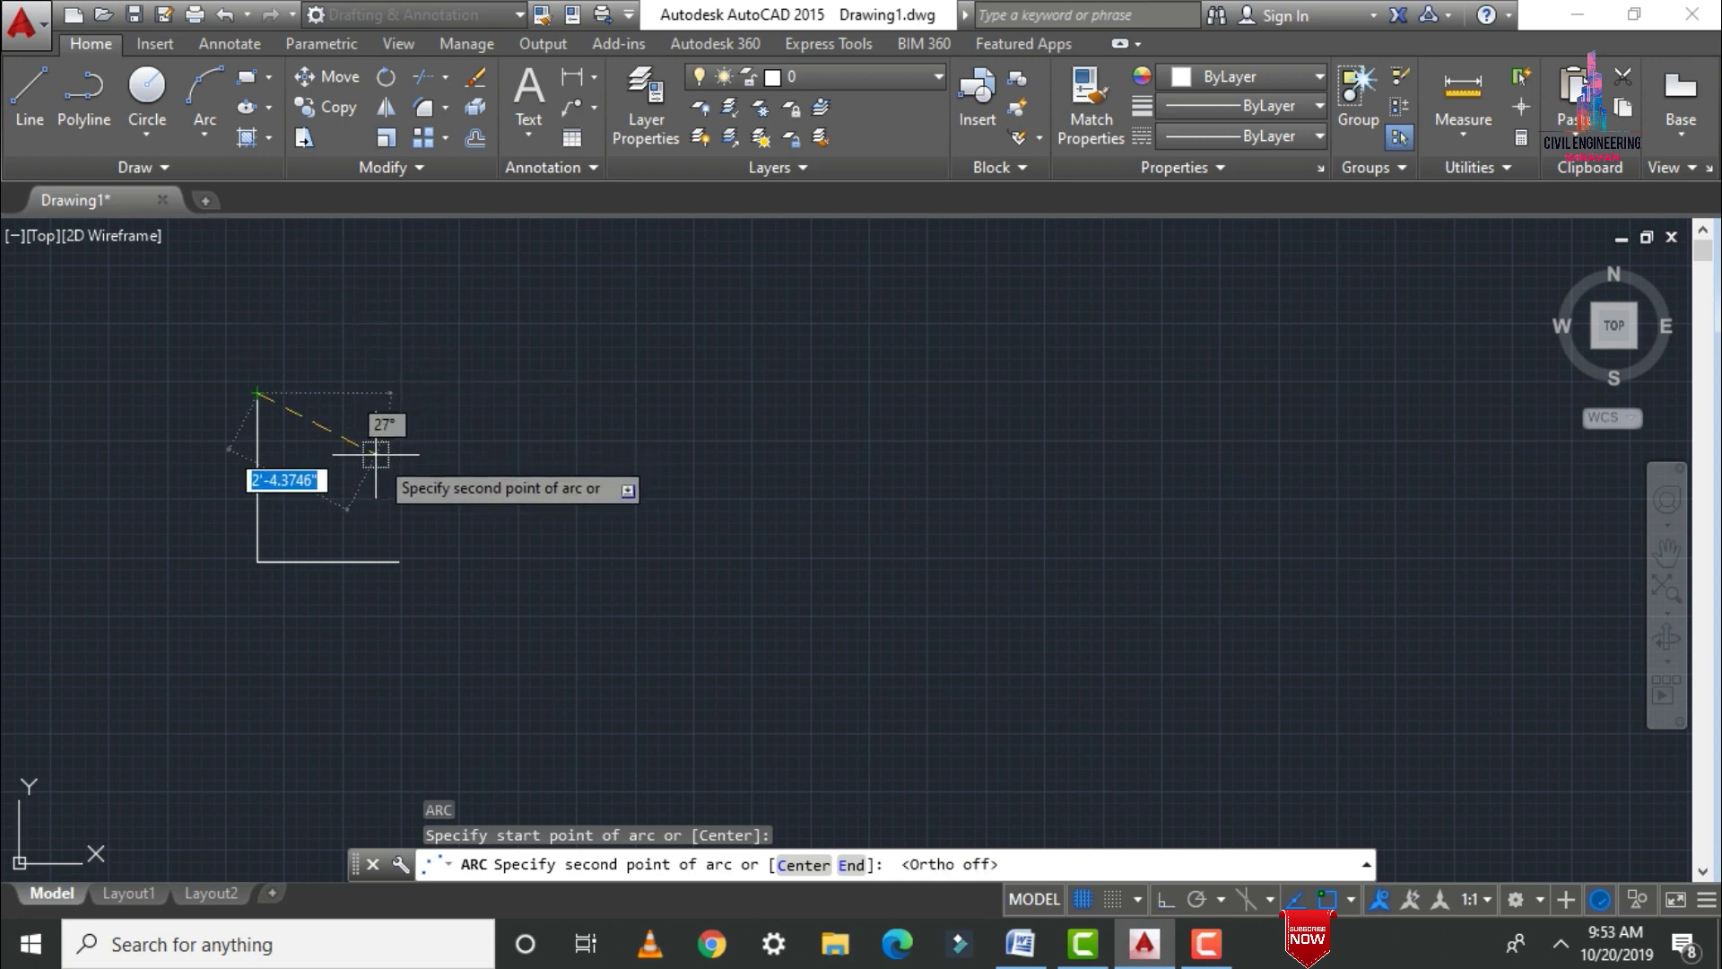
left_click(382, 455)
left_click(399, 562)
key("Escape")
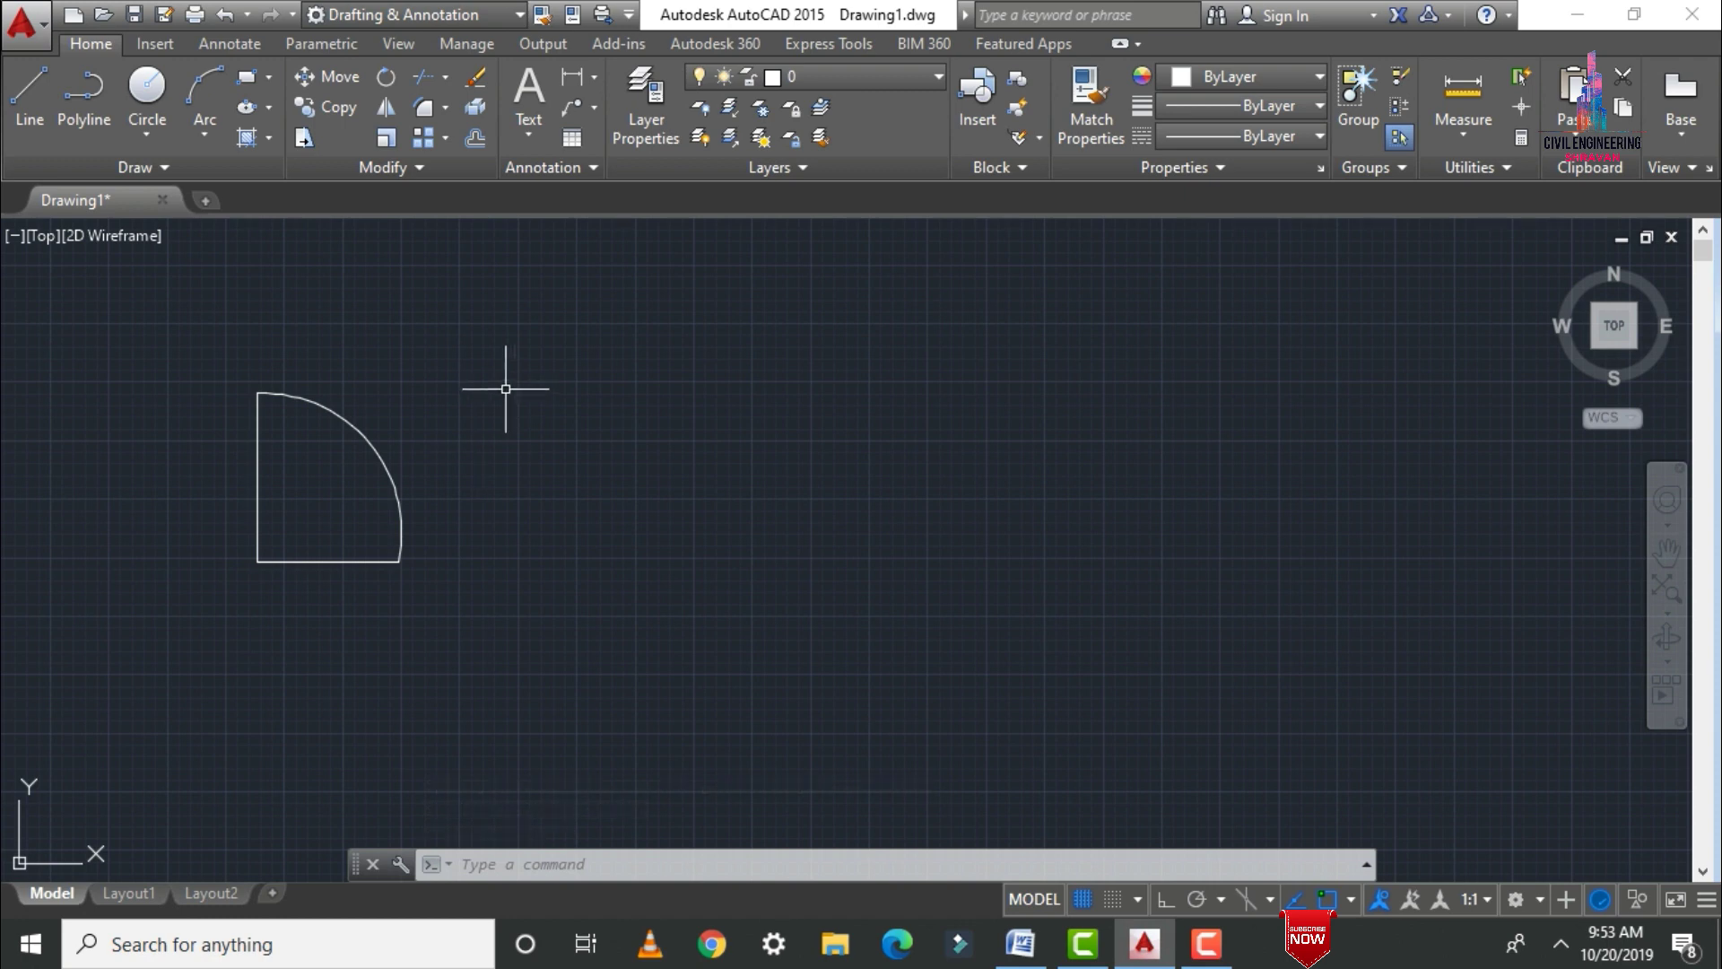
type("Ro")
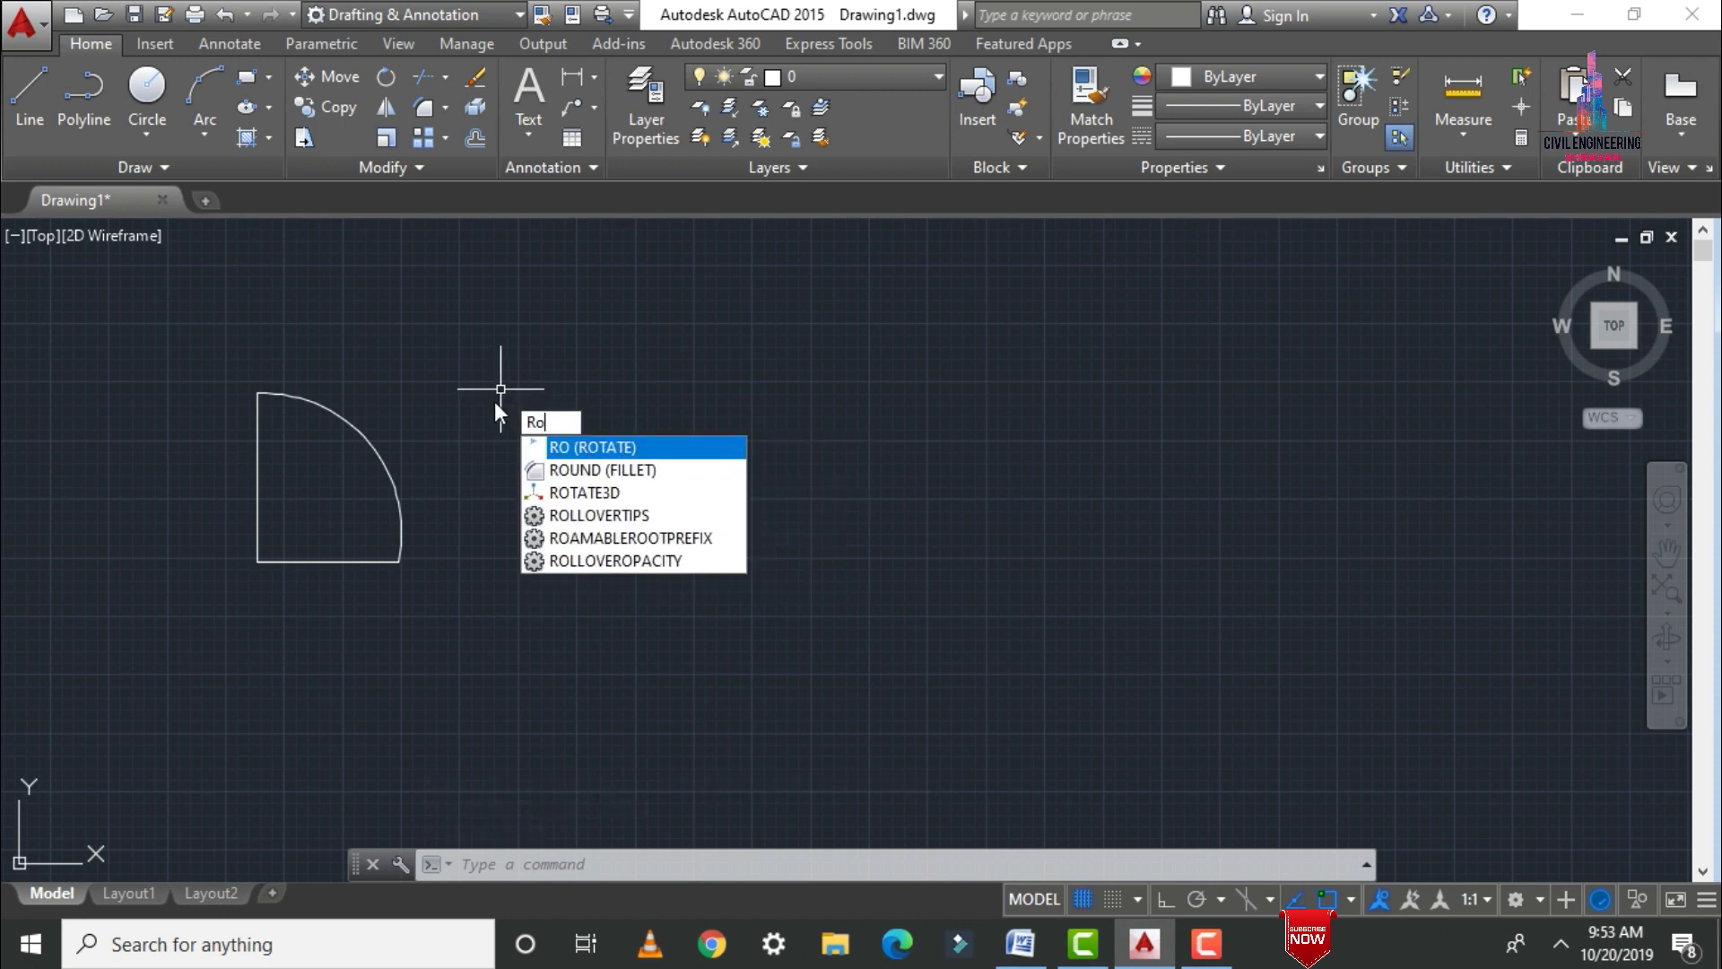
Rotate the quarter-circle's two edges and arc 90° about its lower-left corner
key("Return")
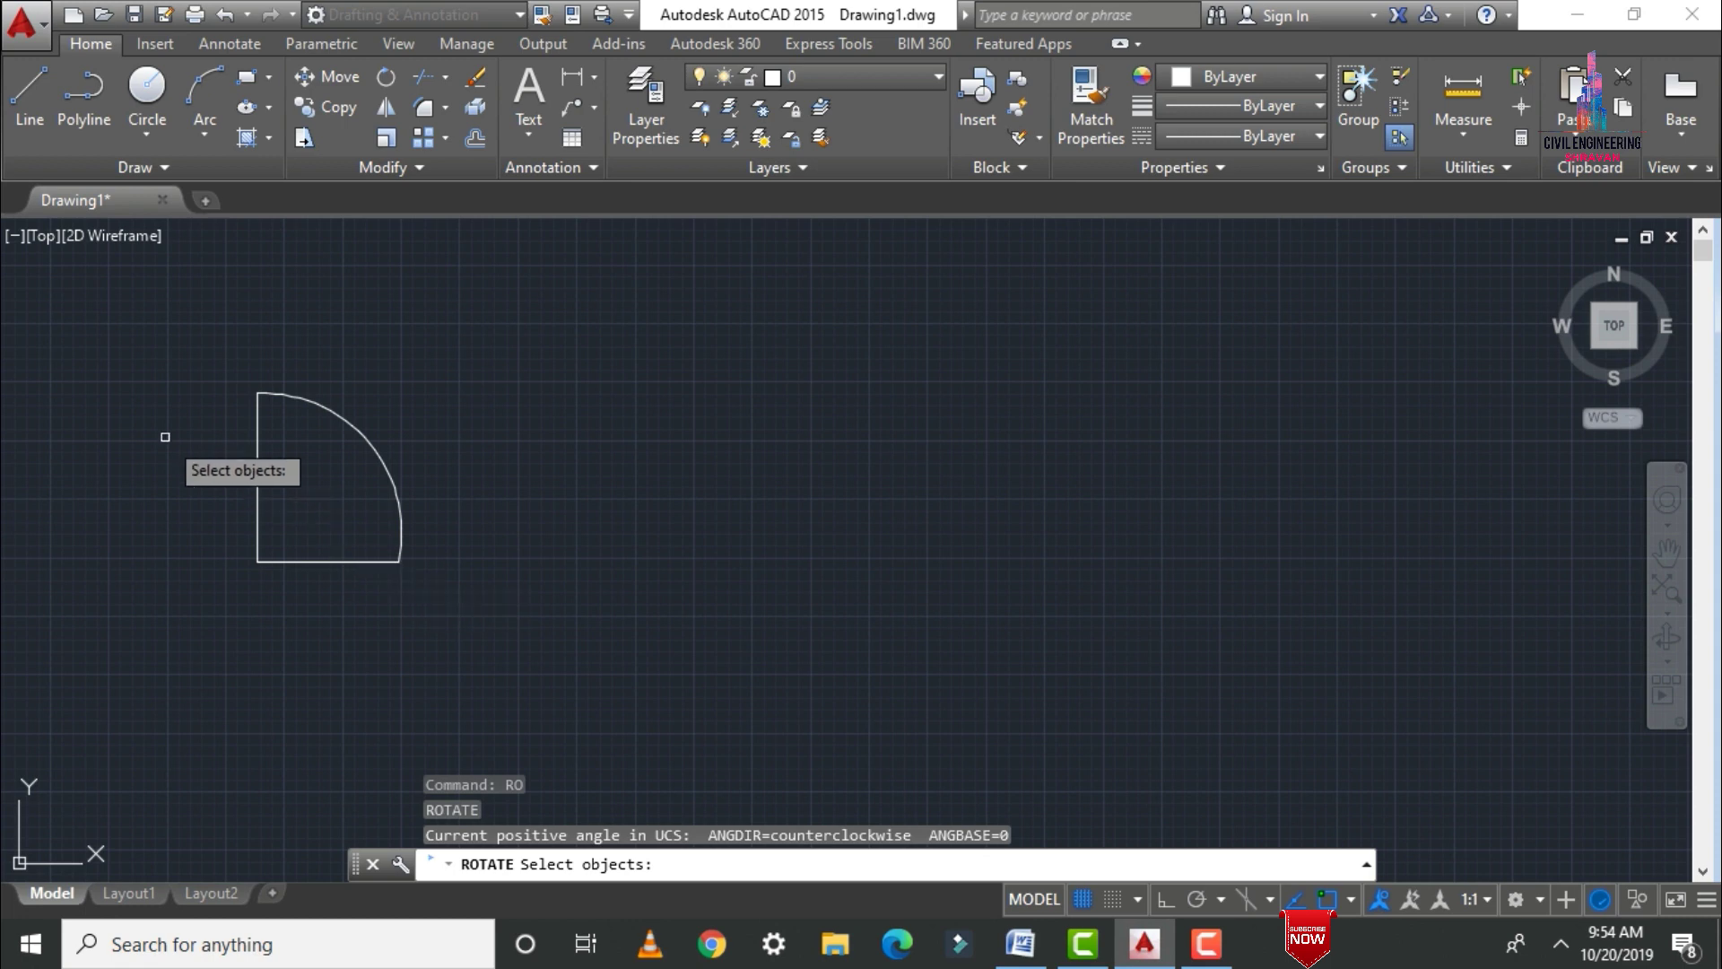
left_click(256, 503)
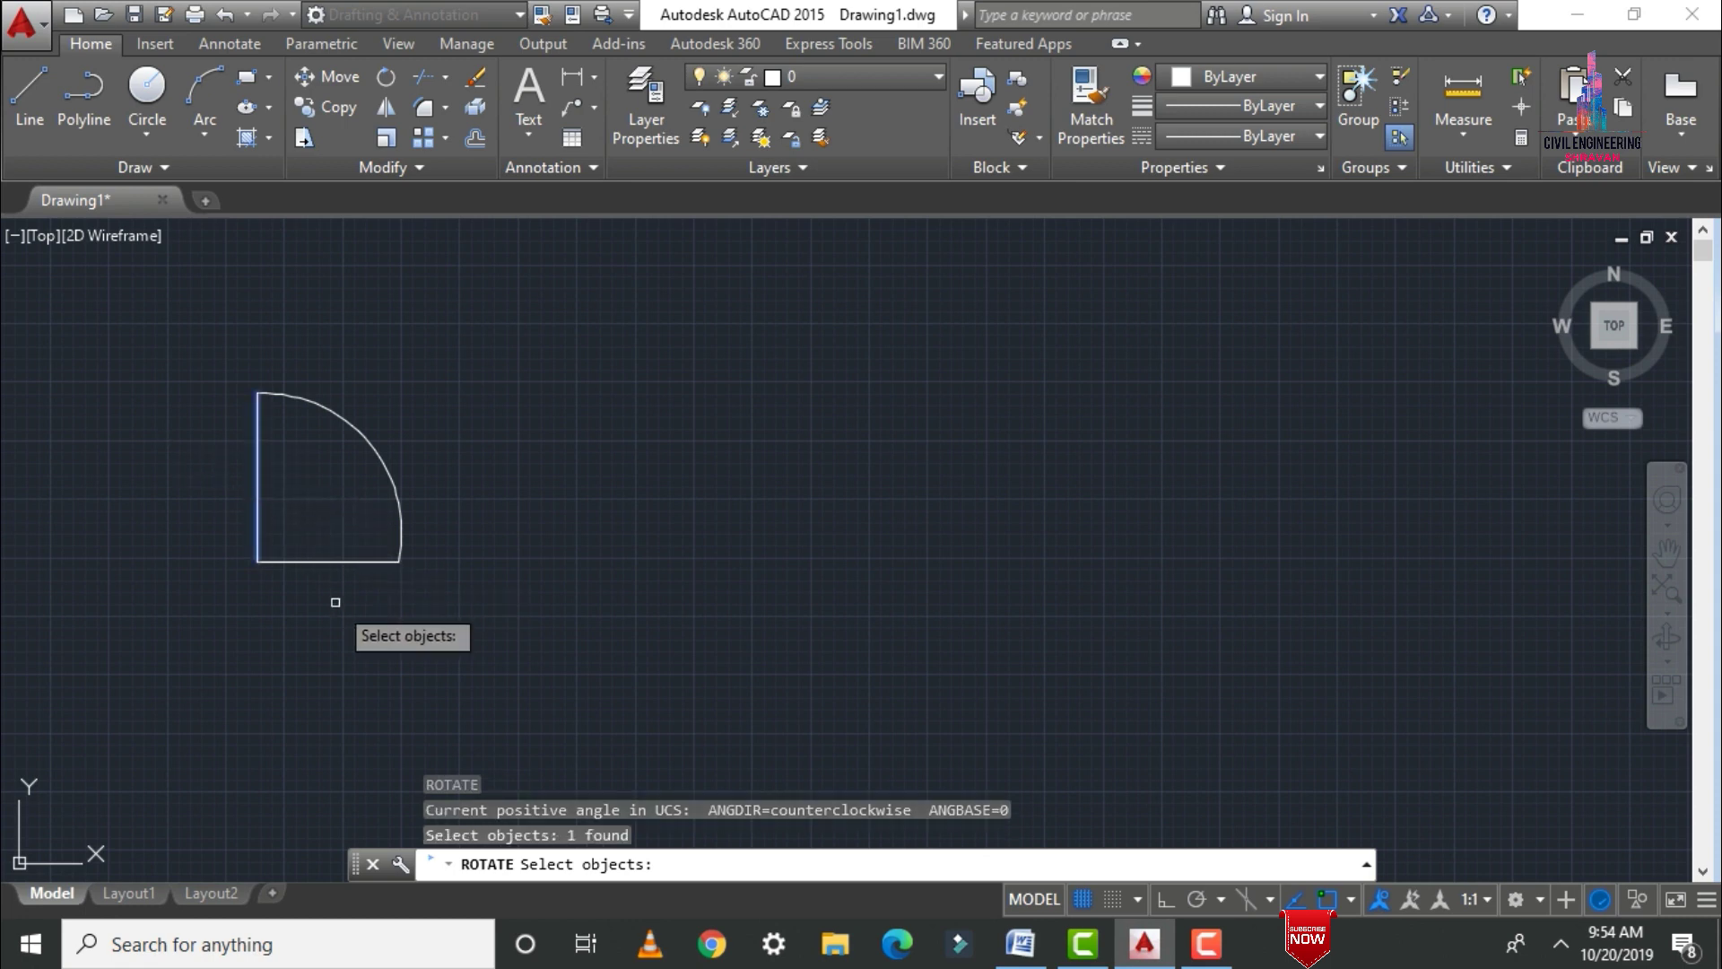
left_click(311, 564)
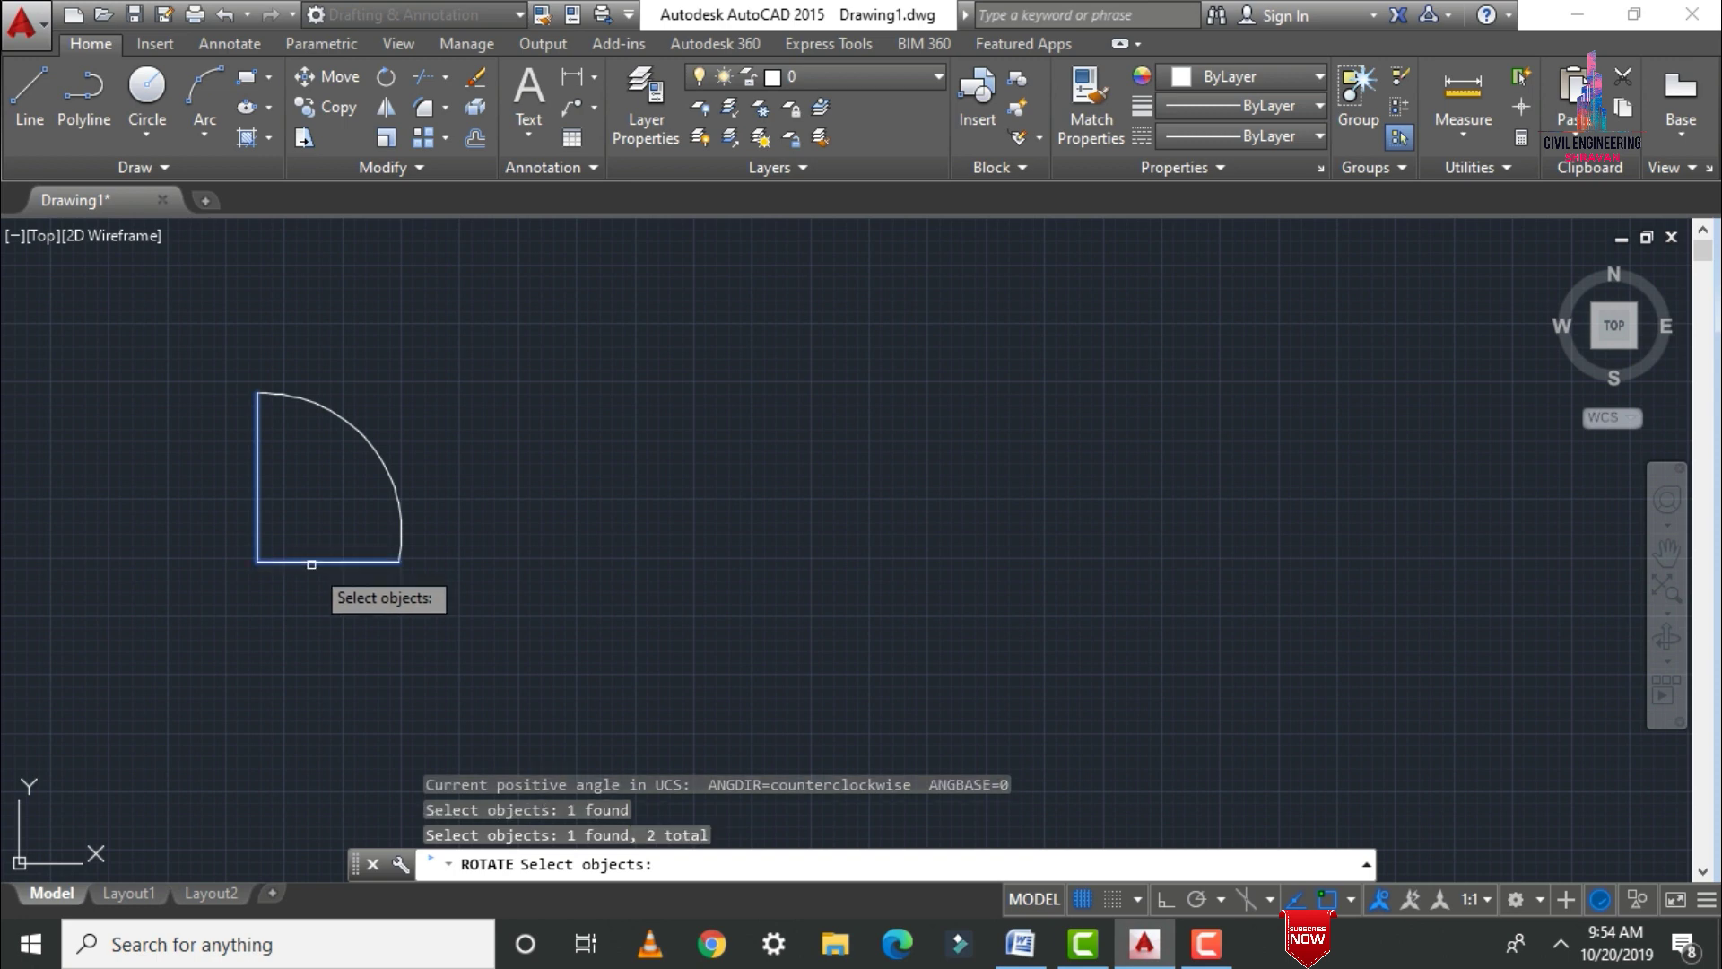
left_click(346, 441)
key("Return")
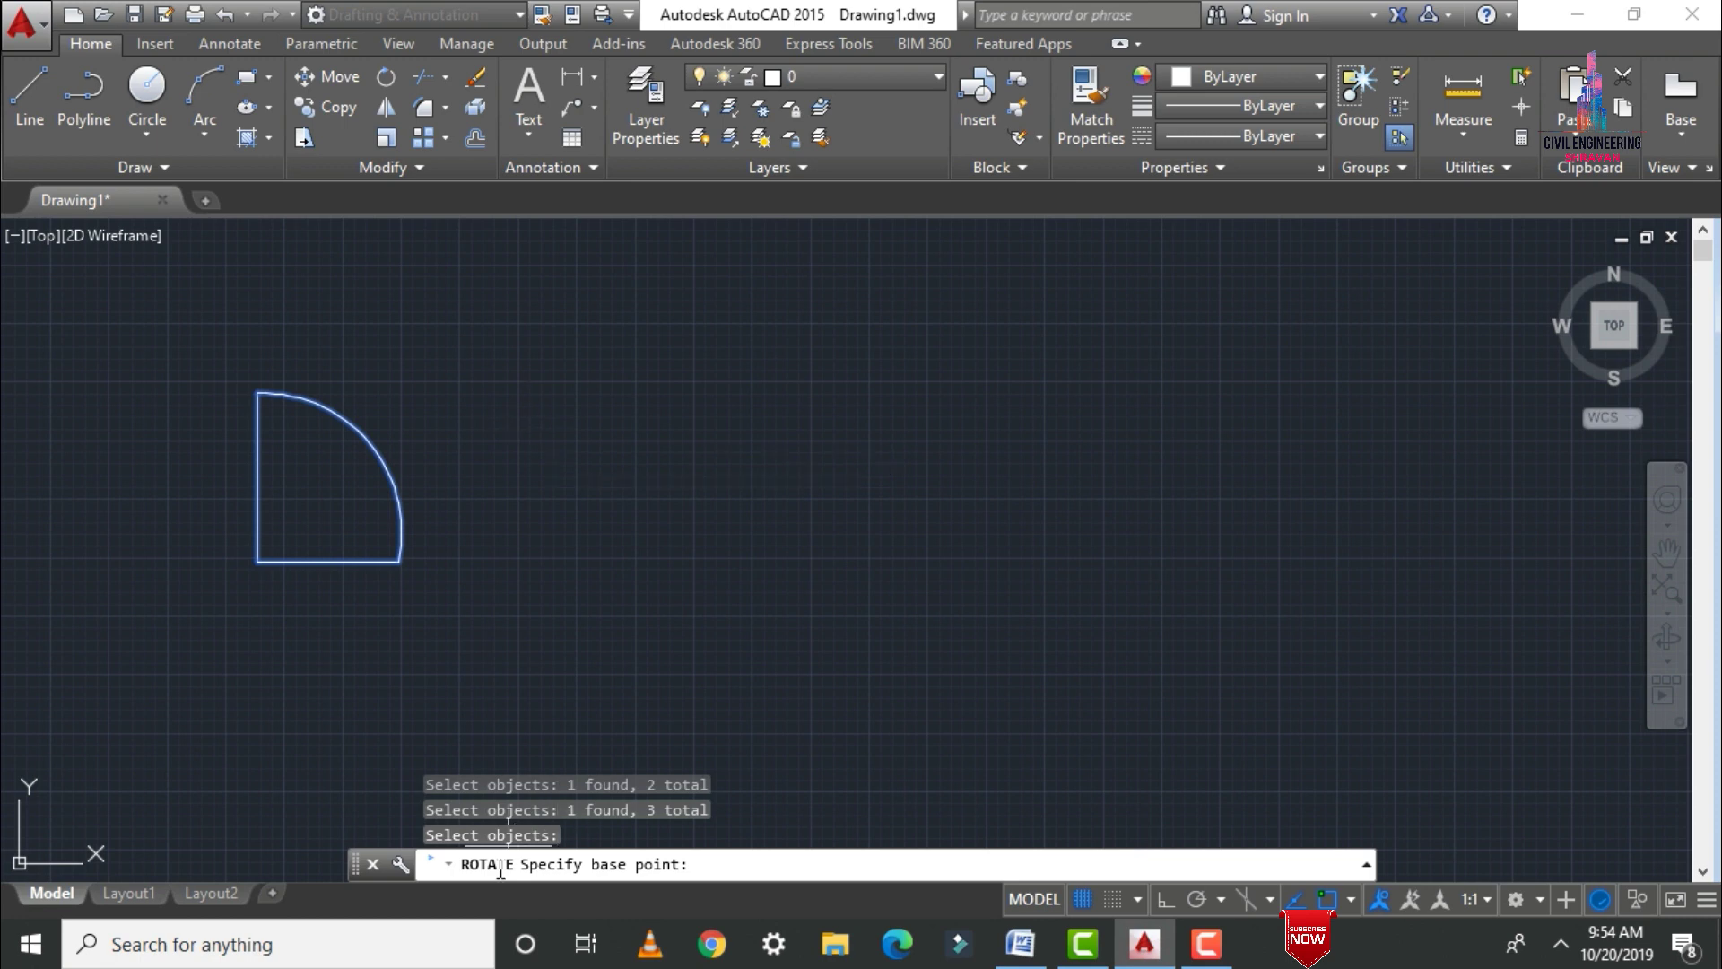
left_click(257, 563)
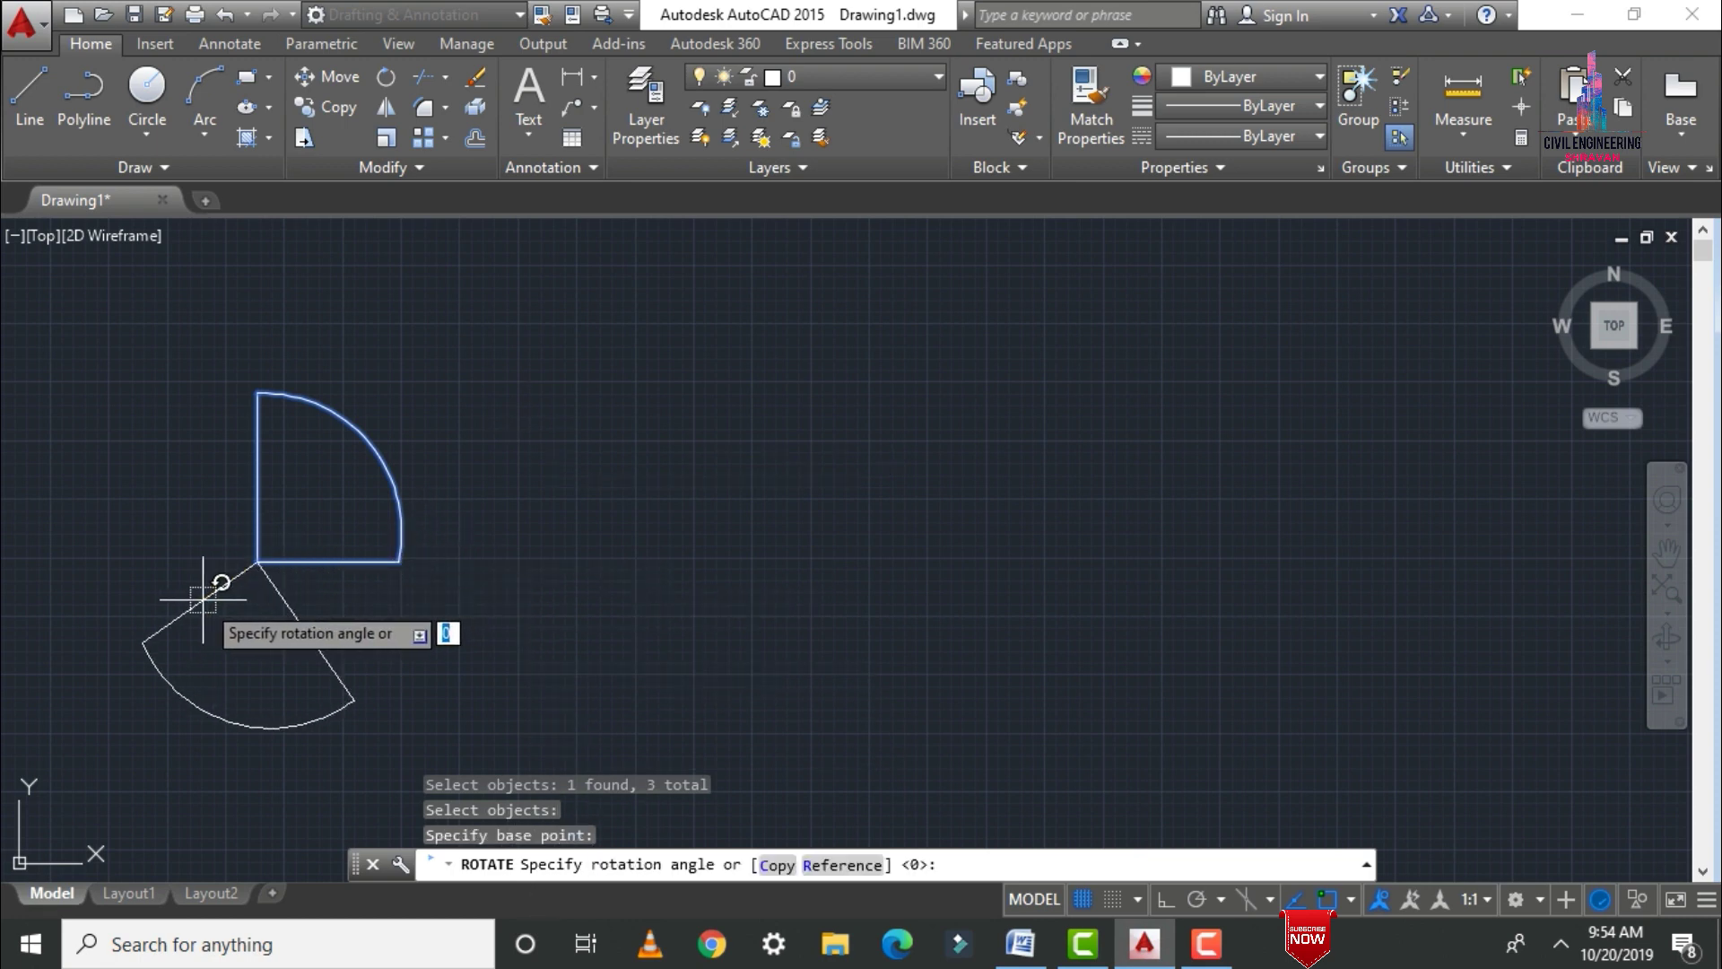
type("90")
key("Return")
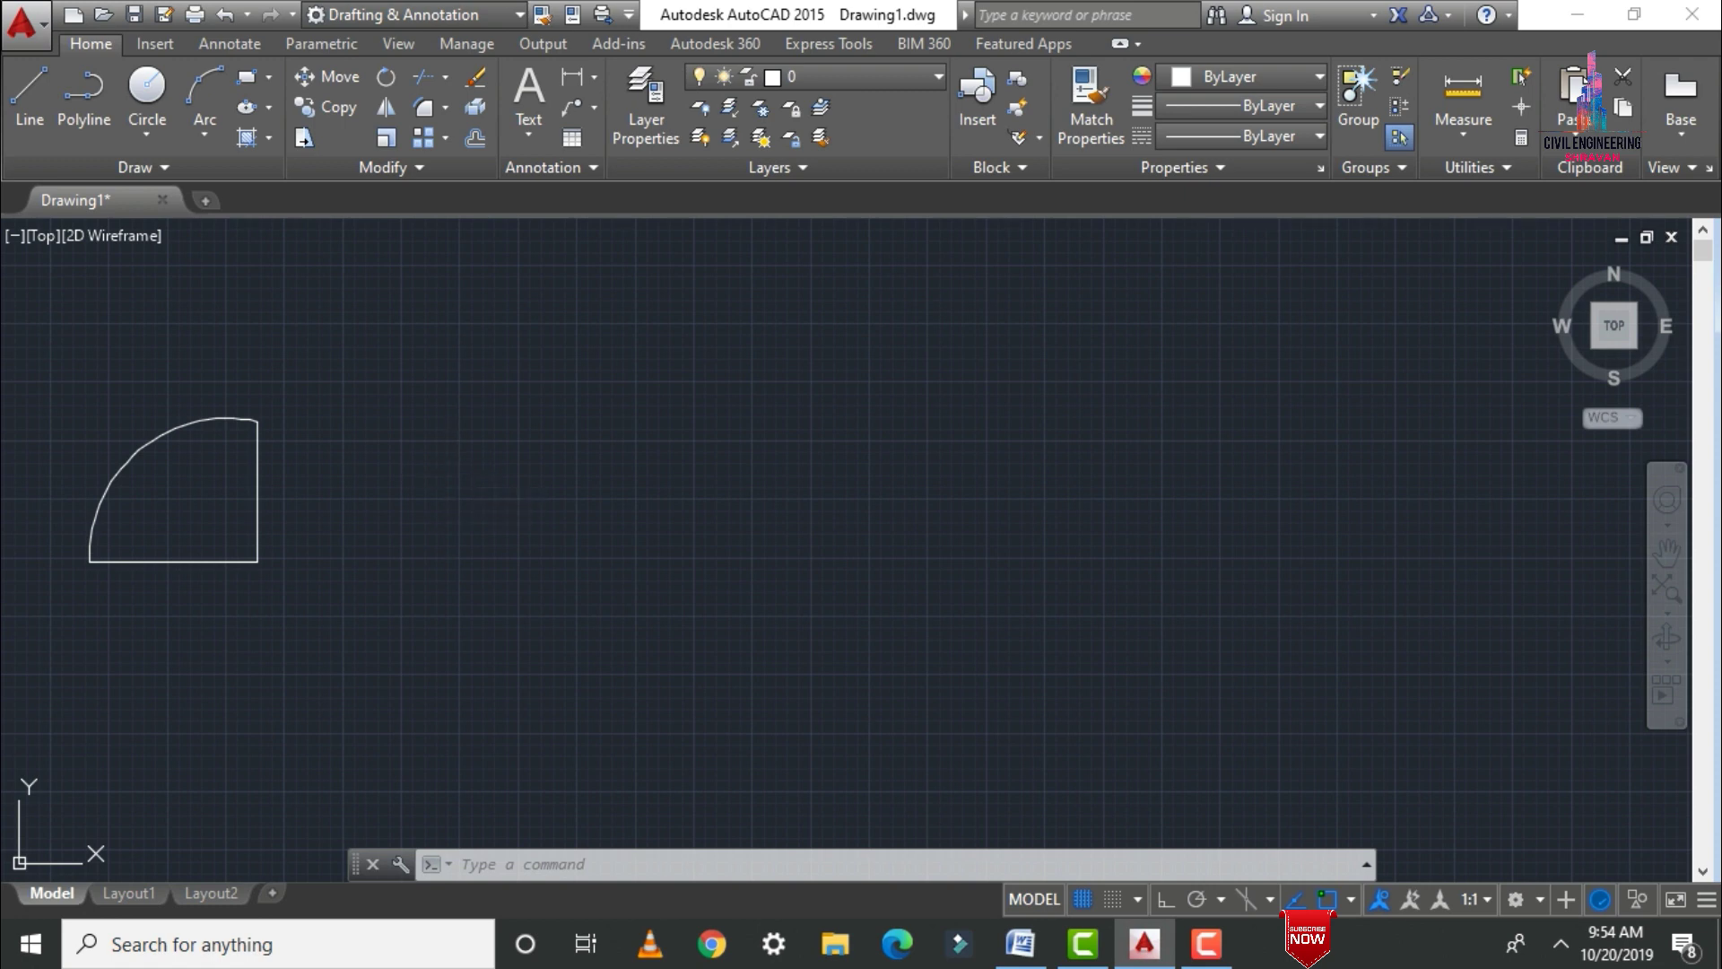
type("l")
key("Return")
With Ortho on, draw a closed stepped staircase outline right of the quarter-circle
left_click(420, 345)
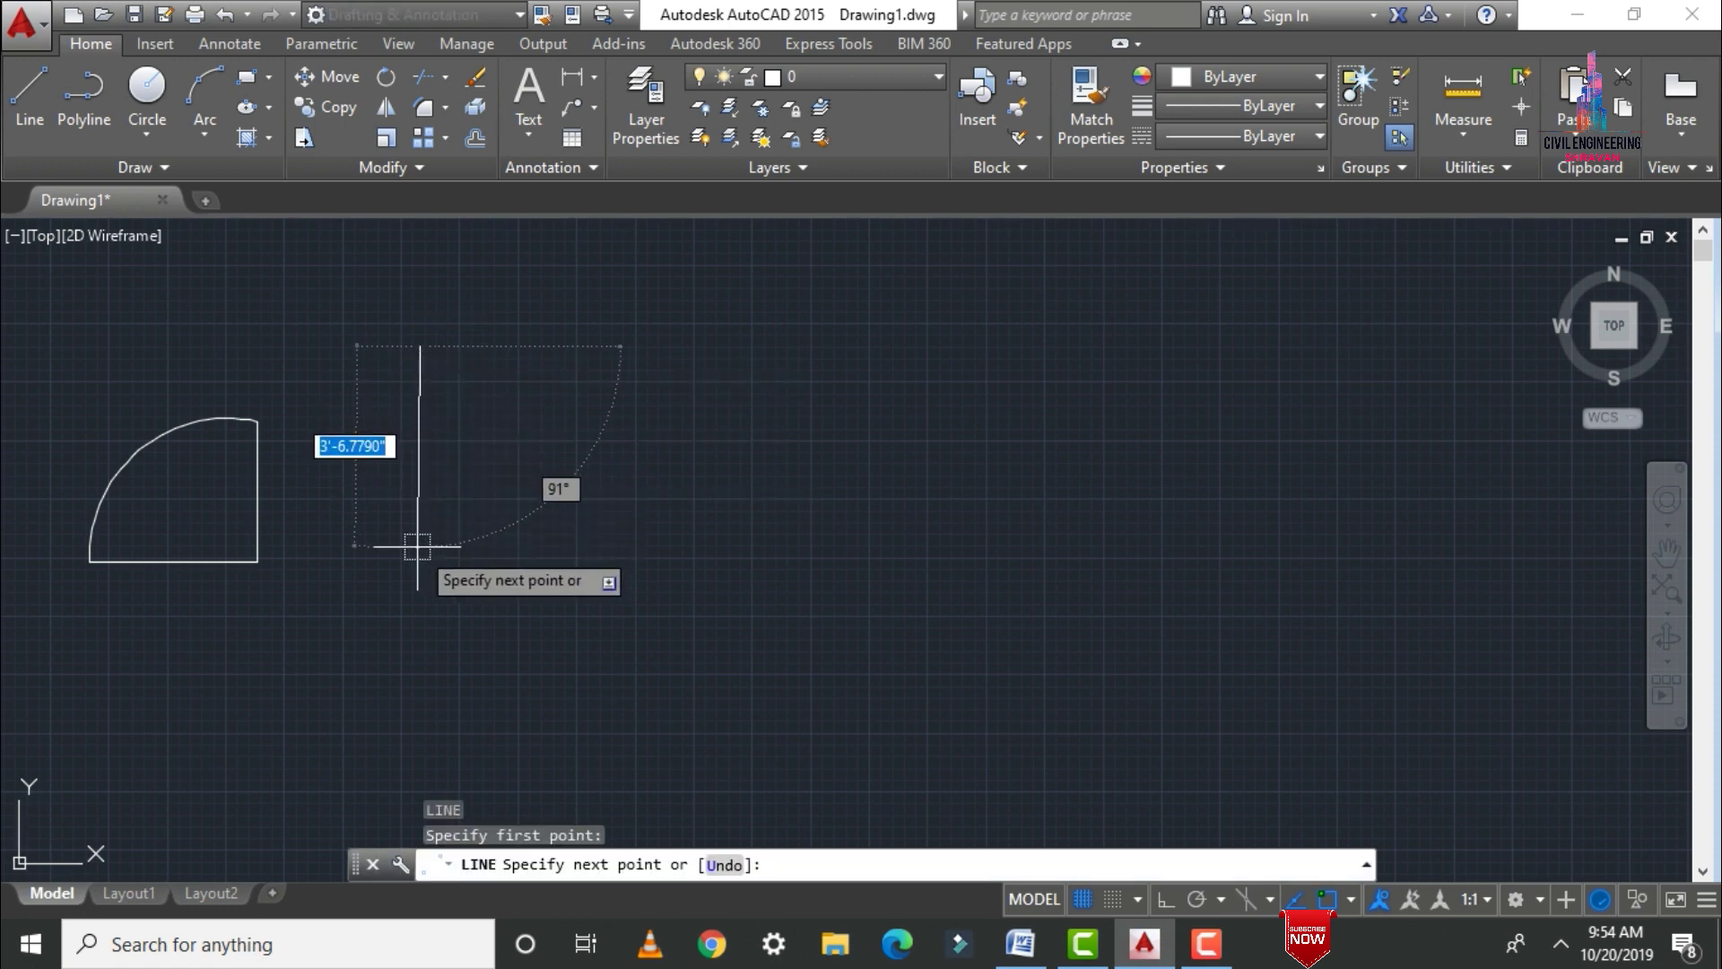
key("F8")
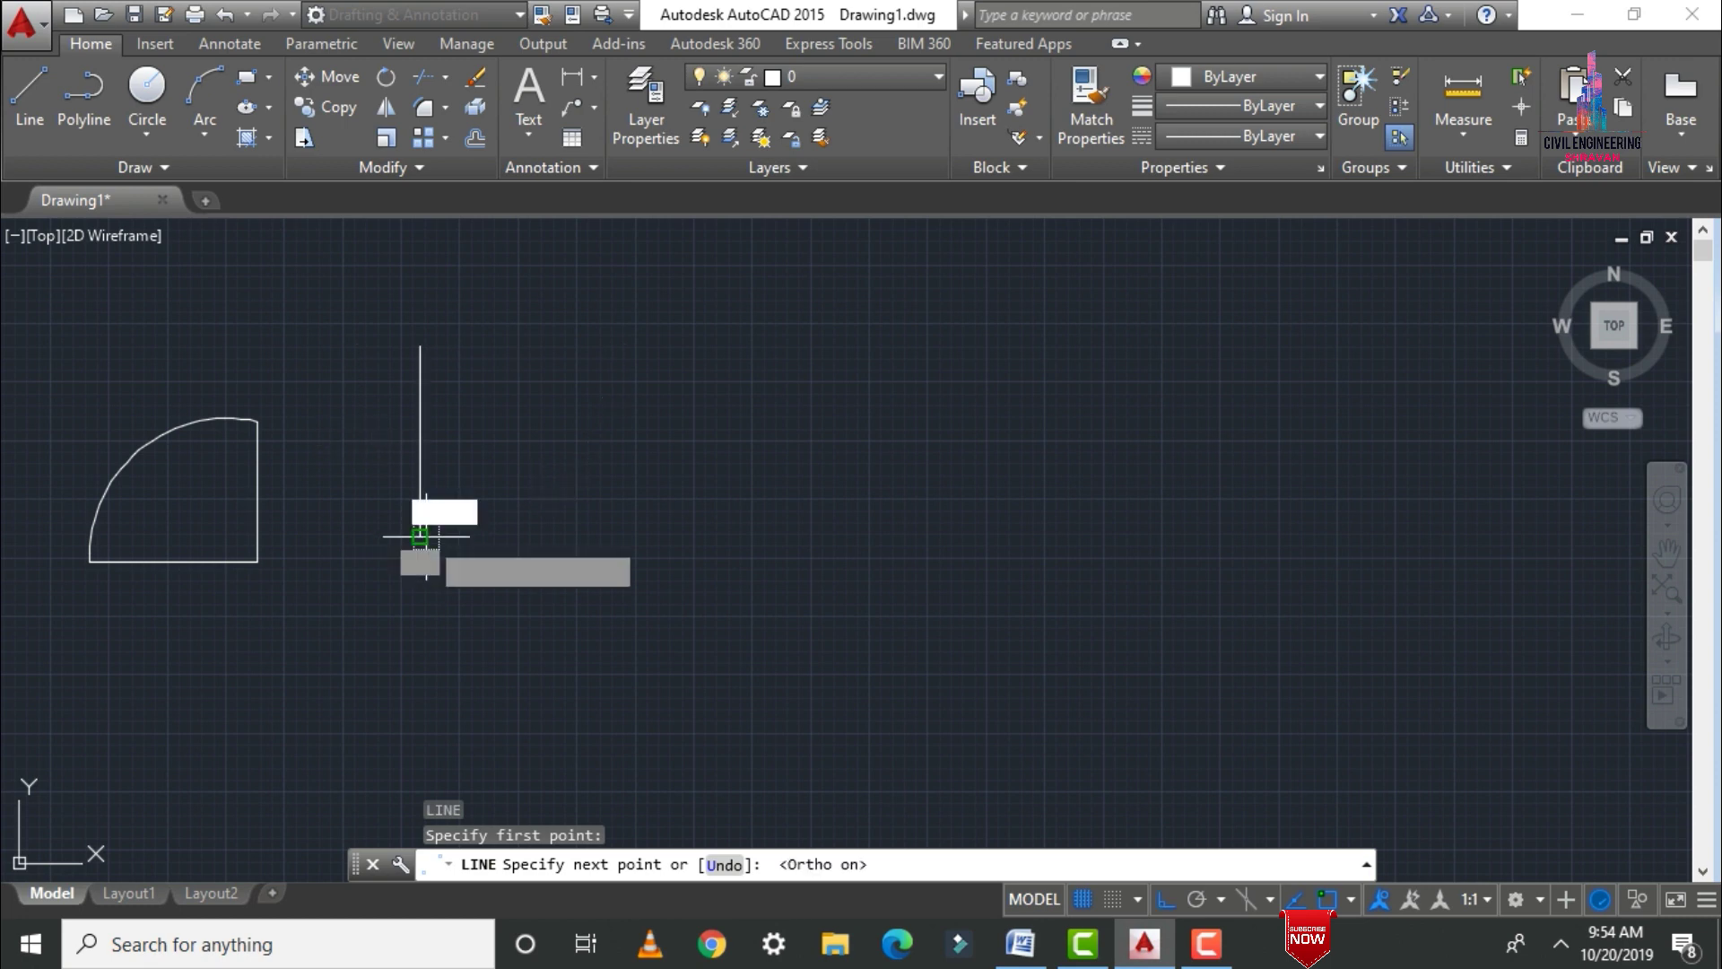
left_click(419, 536)
left_click(537, 536)
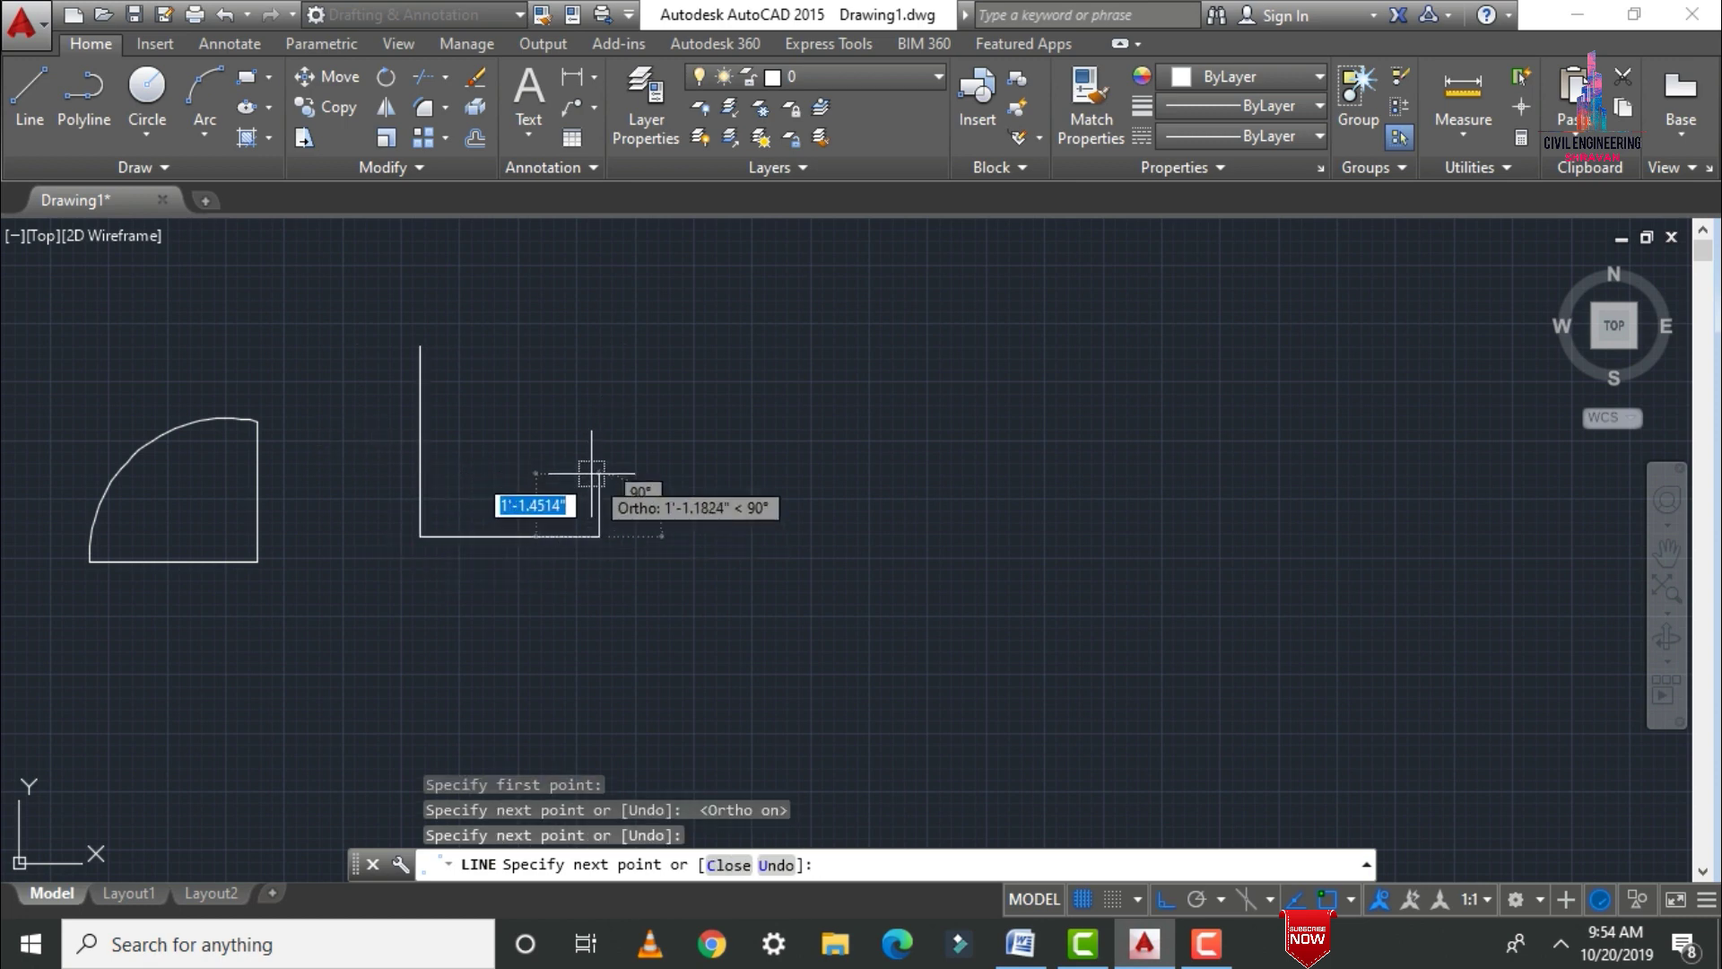
left_click(516, 489)
left_click(495, 428)
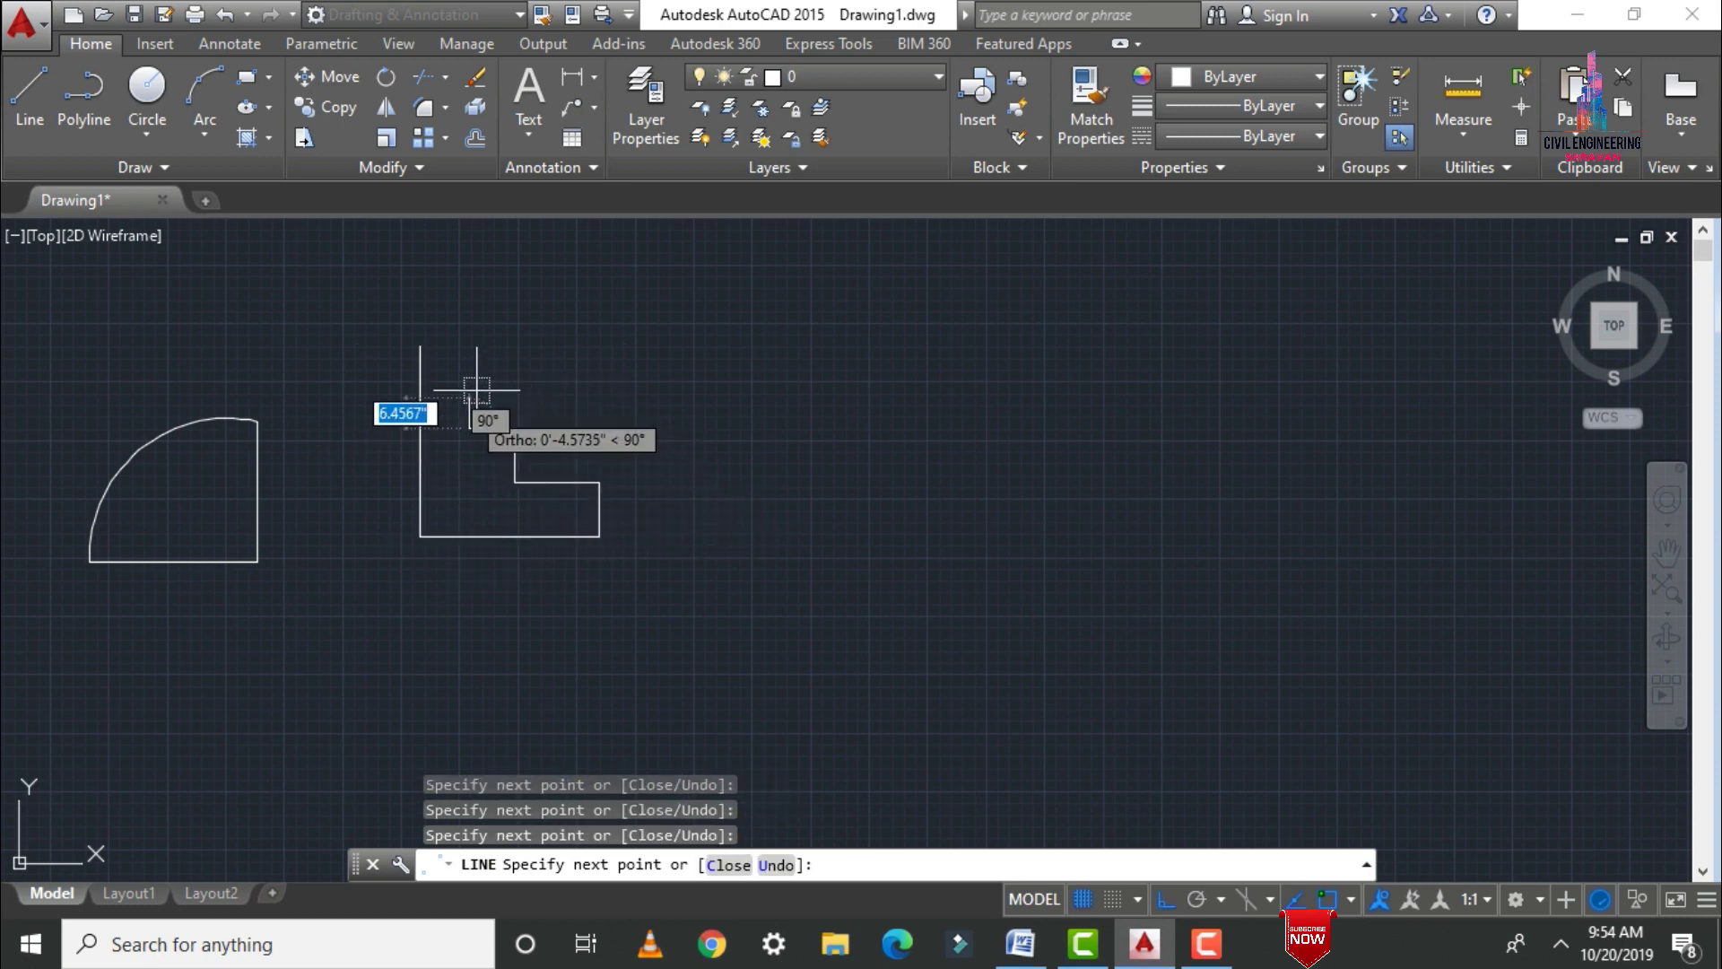
left_click(469, 404)
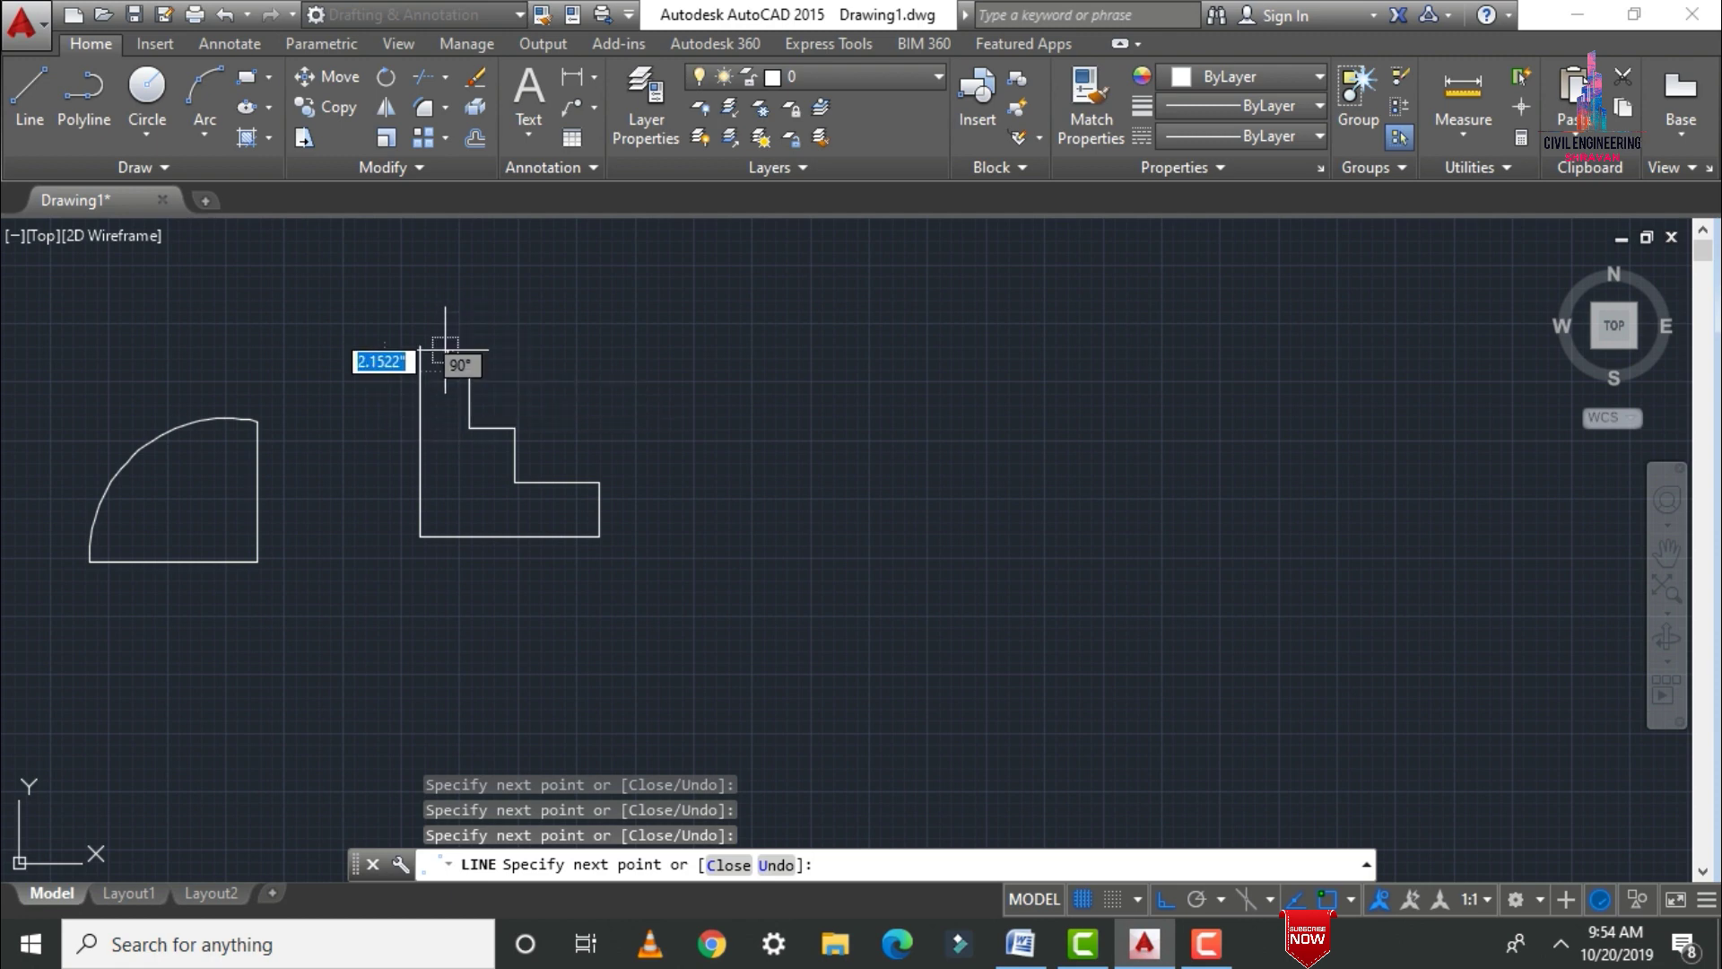
left_click(468, 371)
left_click(420, 372)
left_click(420, 348)
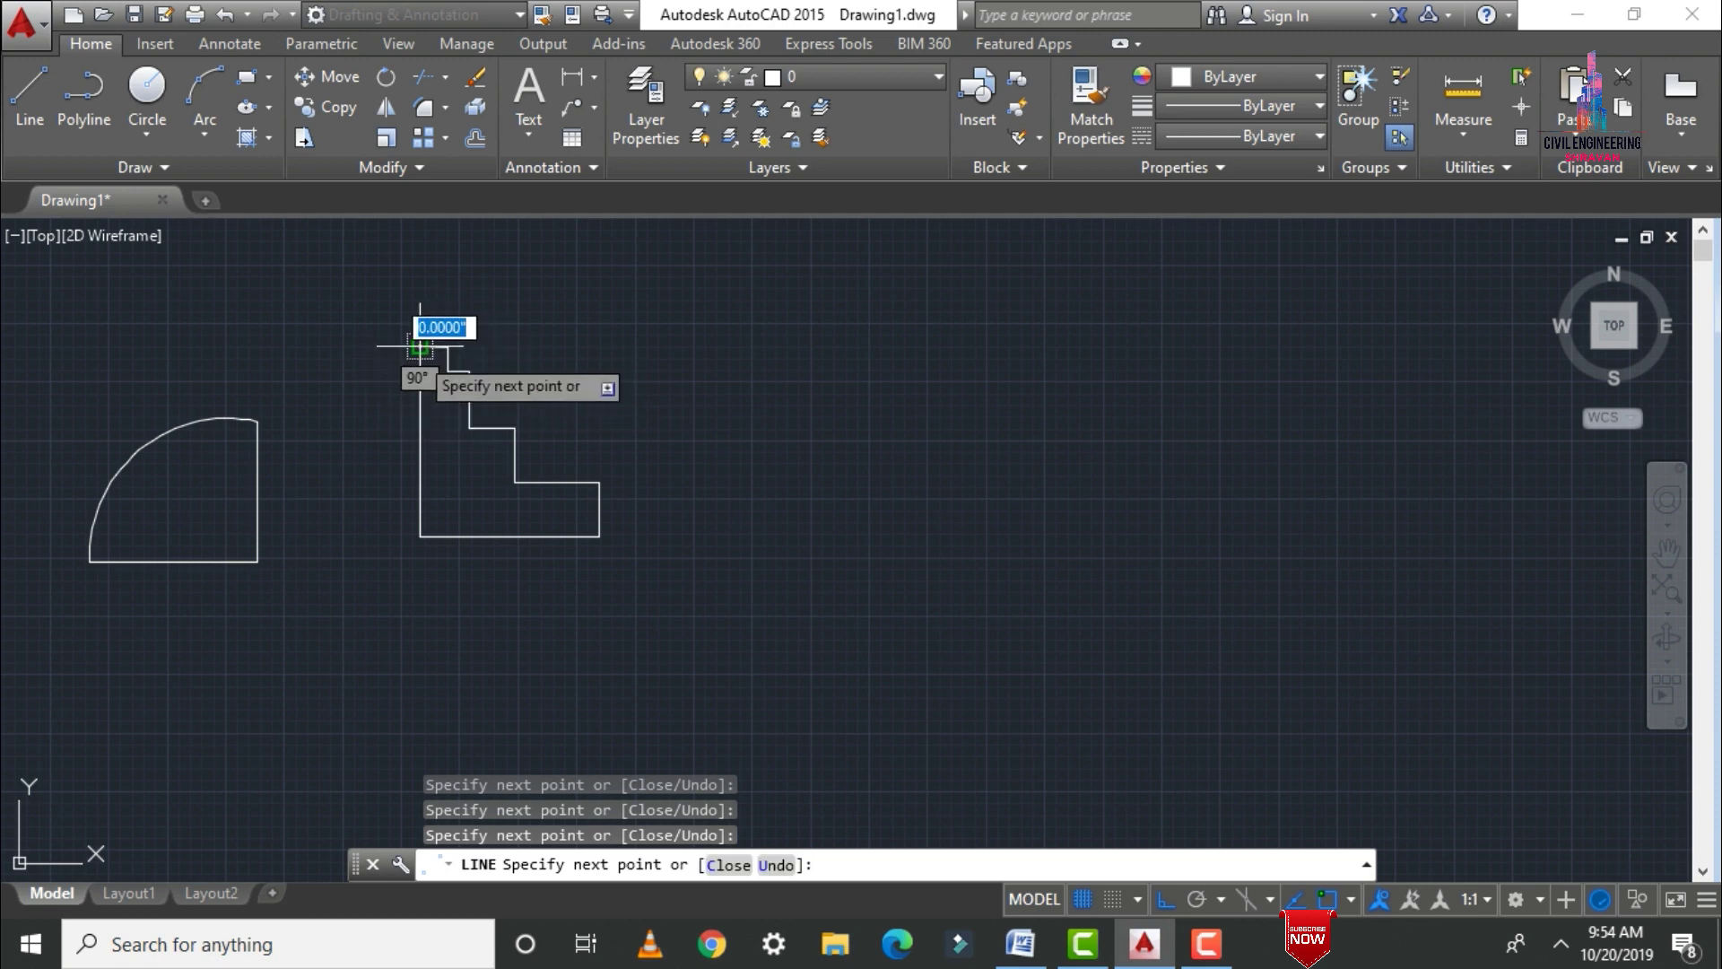
key("Escape")
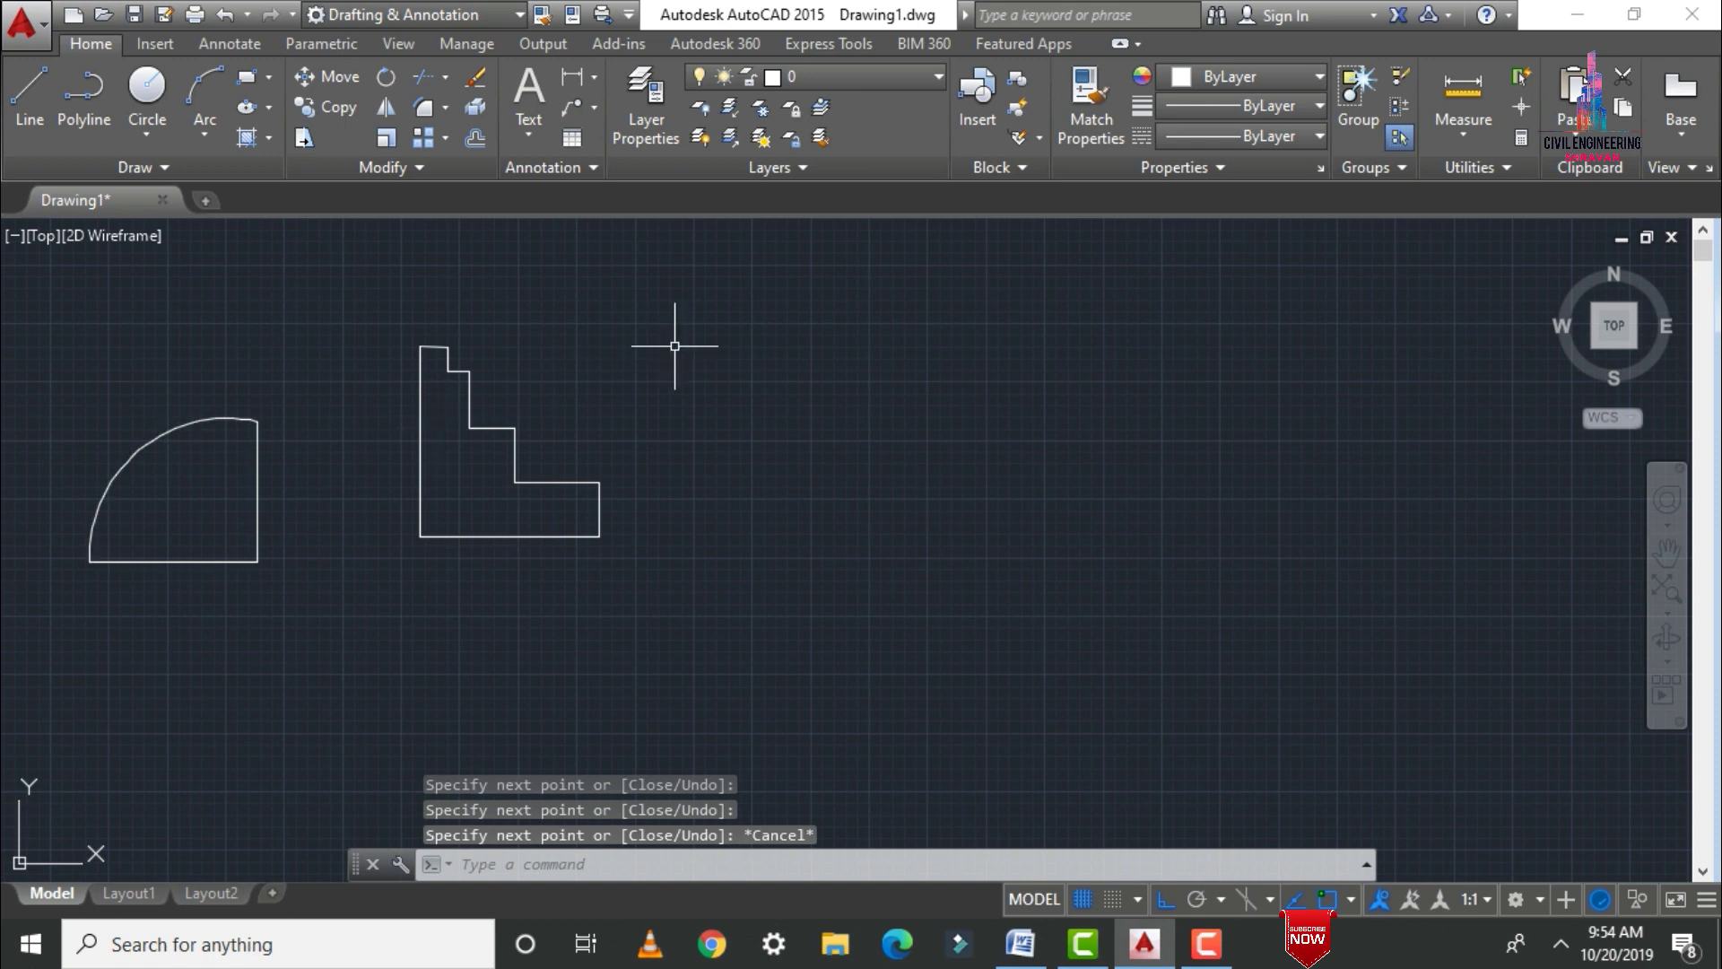
Rotate the stepped outline 90° about its lower-right corner
type("ro")
key("Return")
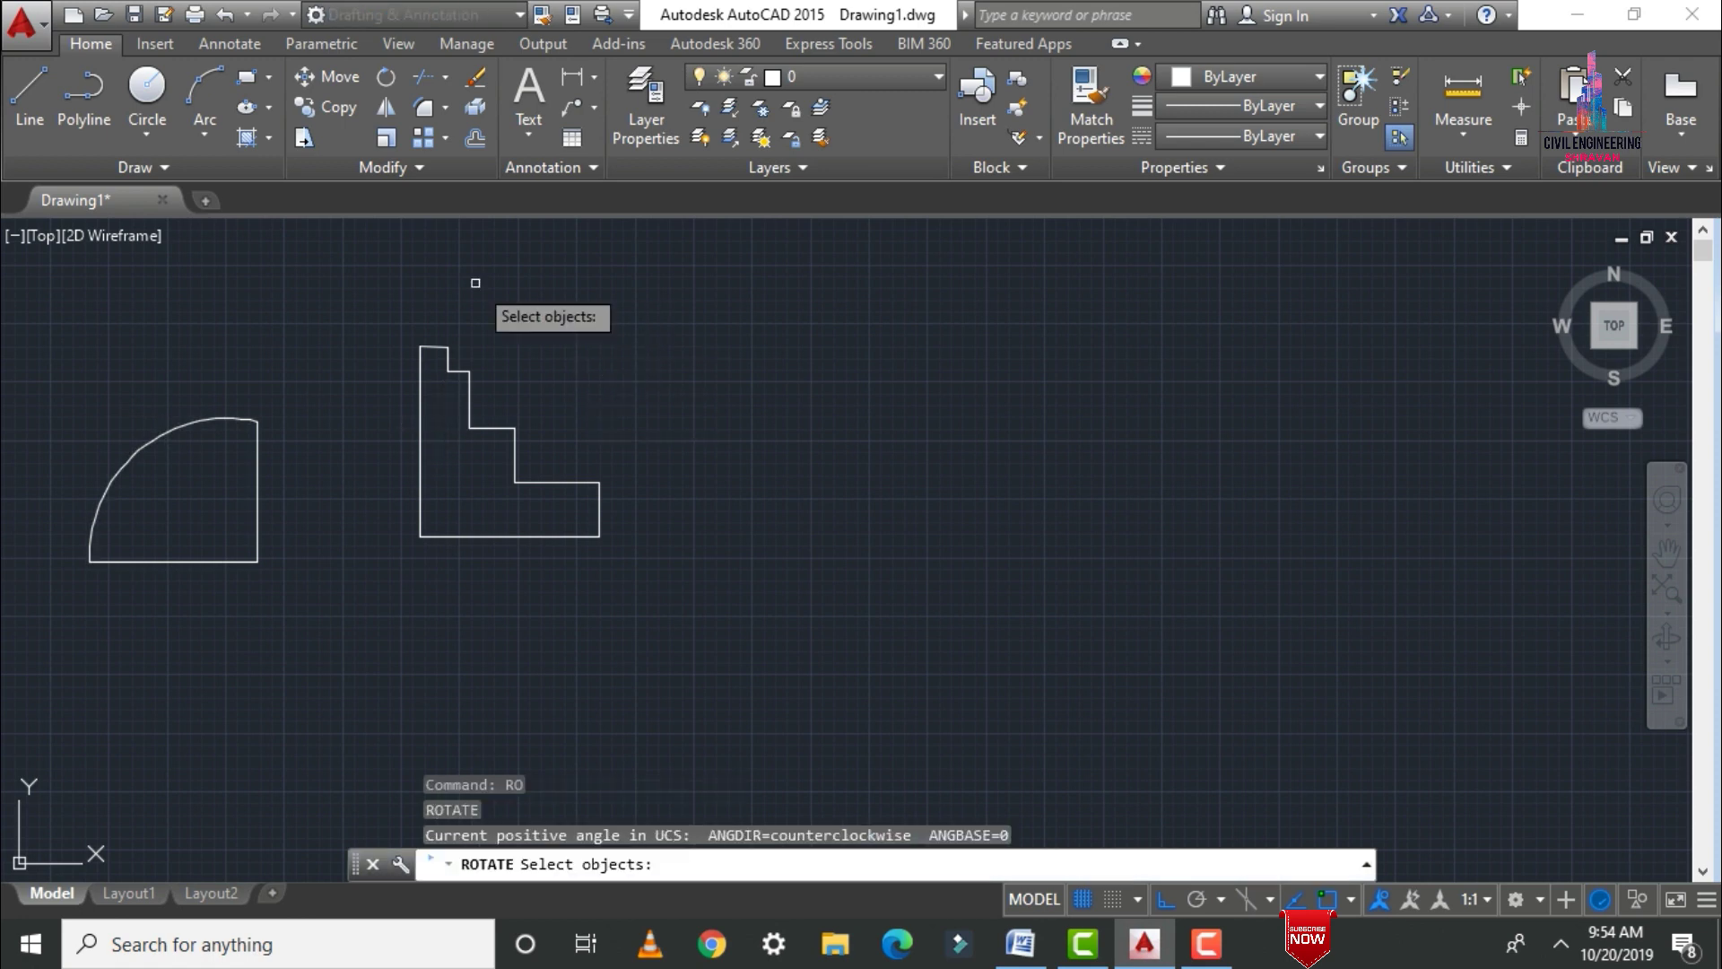
mouse_move(384, 291)
left_mouse_down()
mouse_move(555, 264)
mouse_move(696, 367)
mouse_move(629, 608)
mouse_move(337, 632)
left_mouse_up()
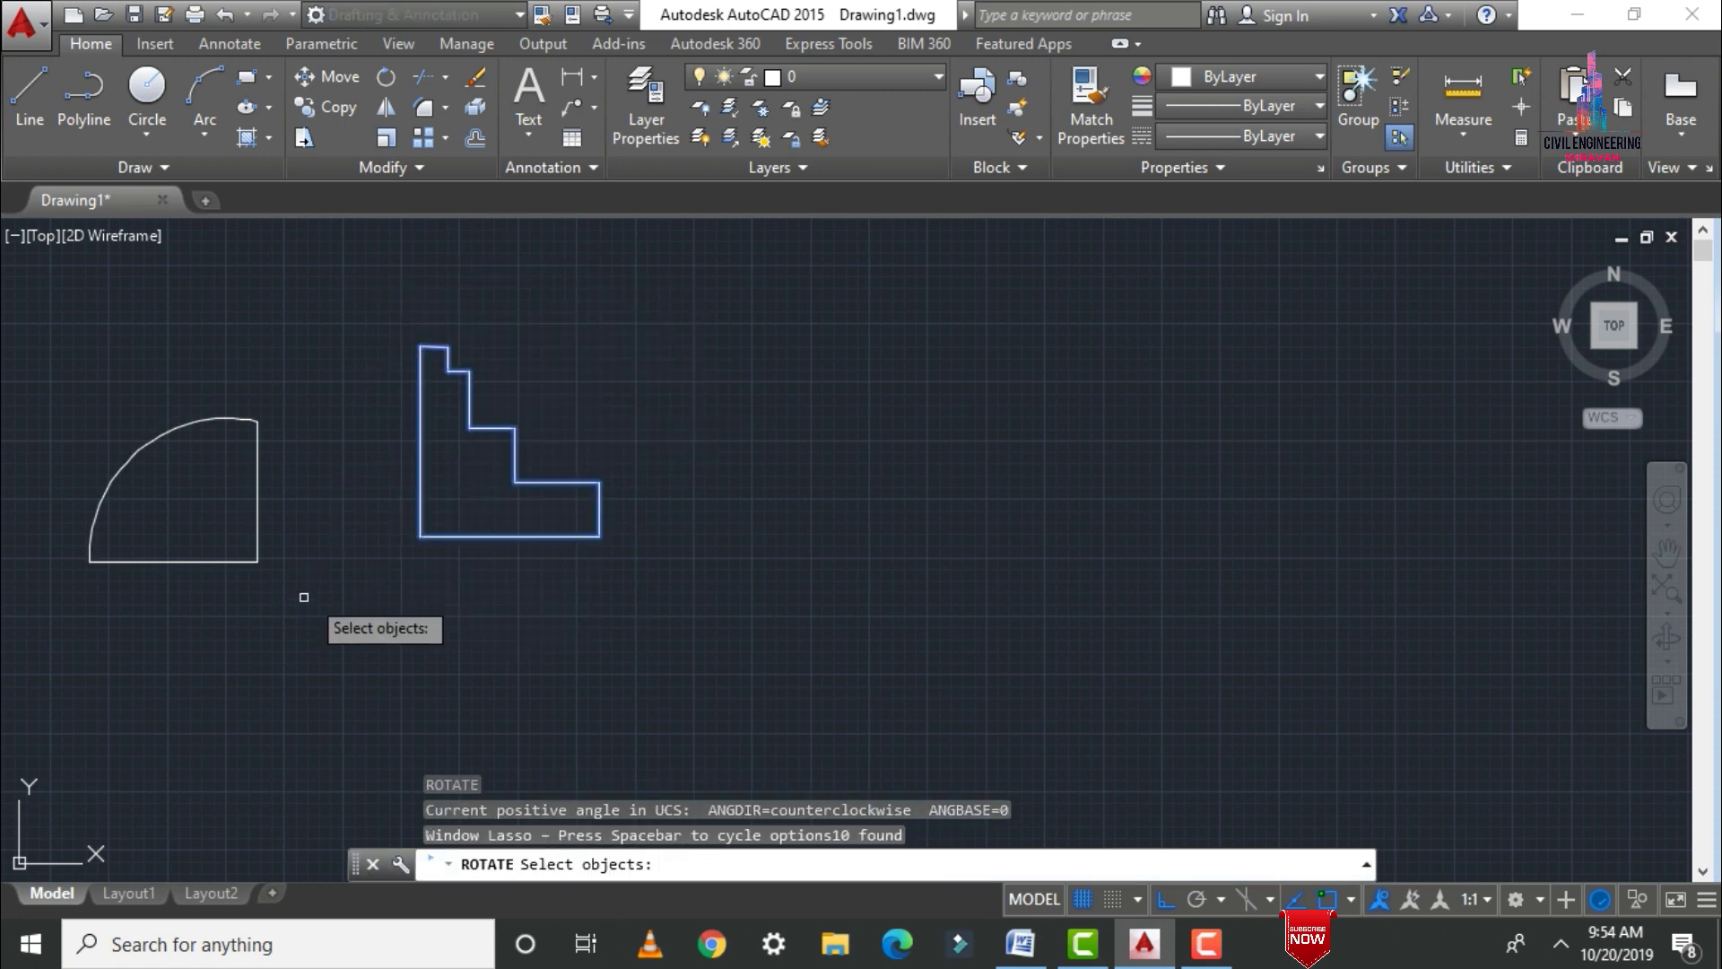
key("Return")
left_click(608, 485)
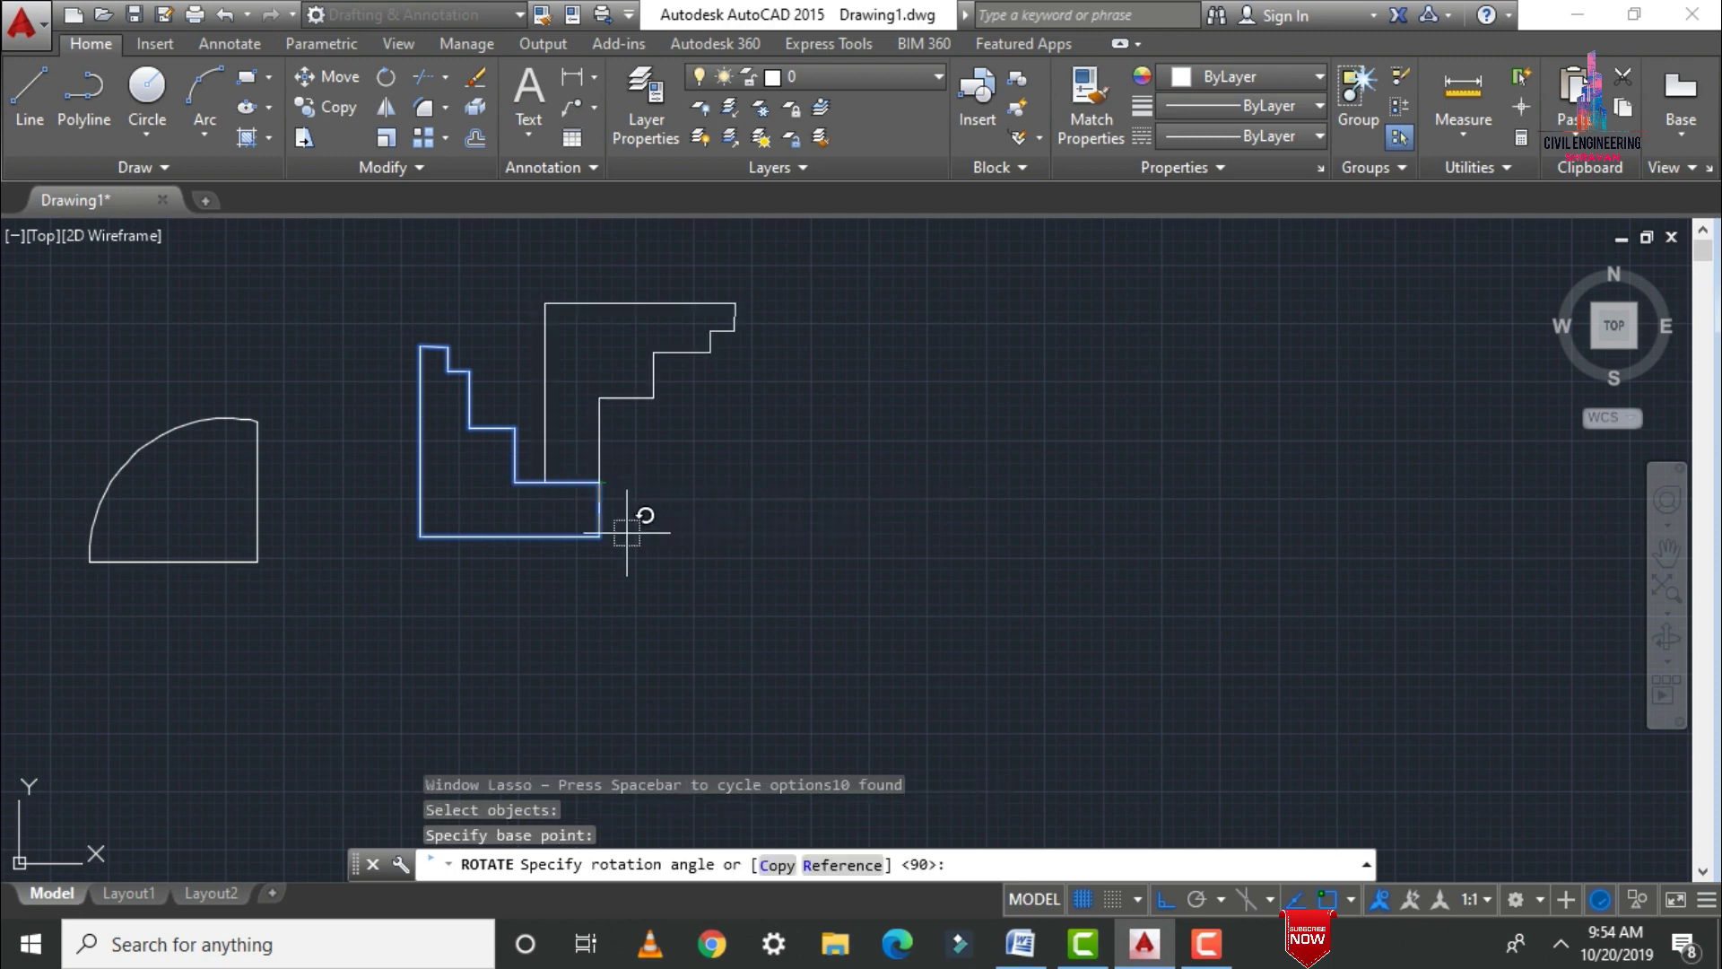
type("90")
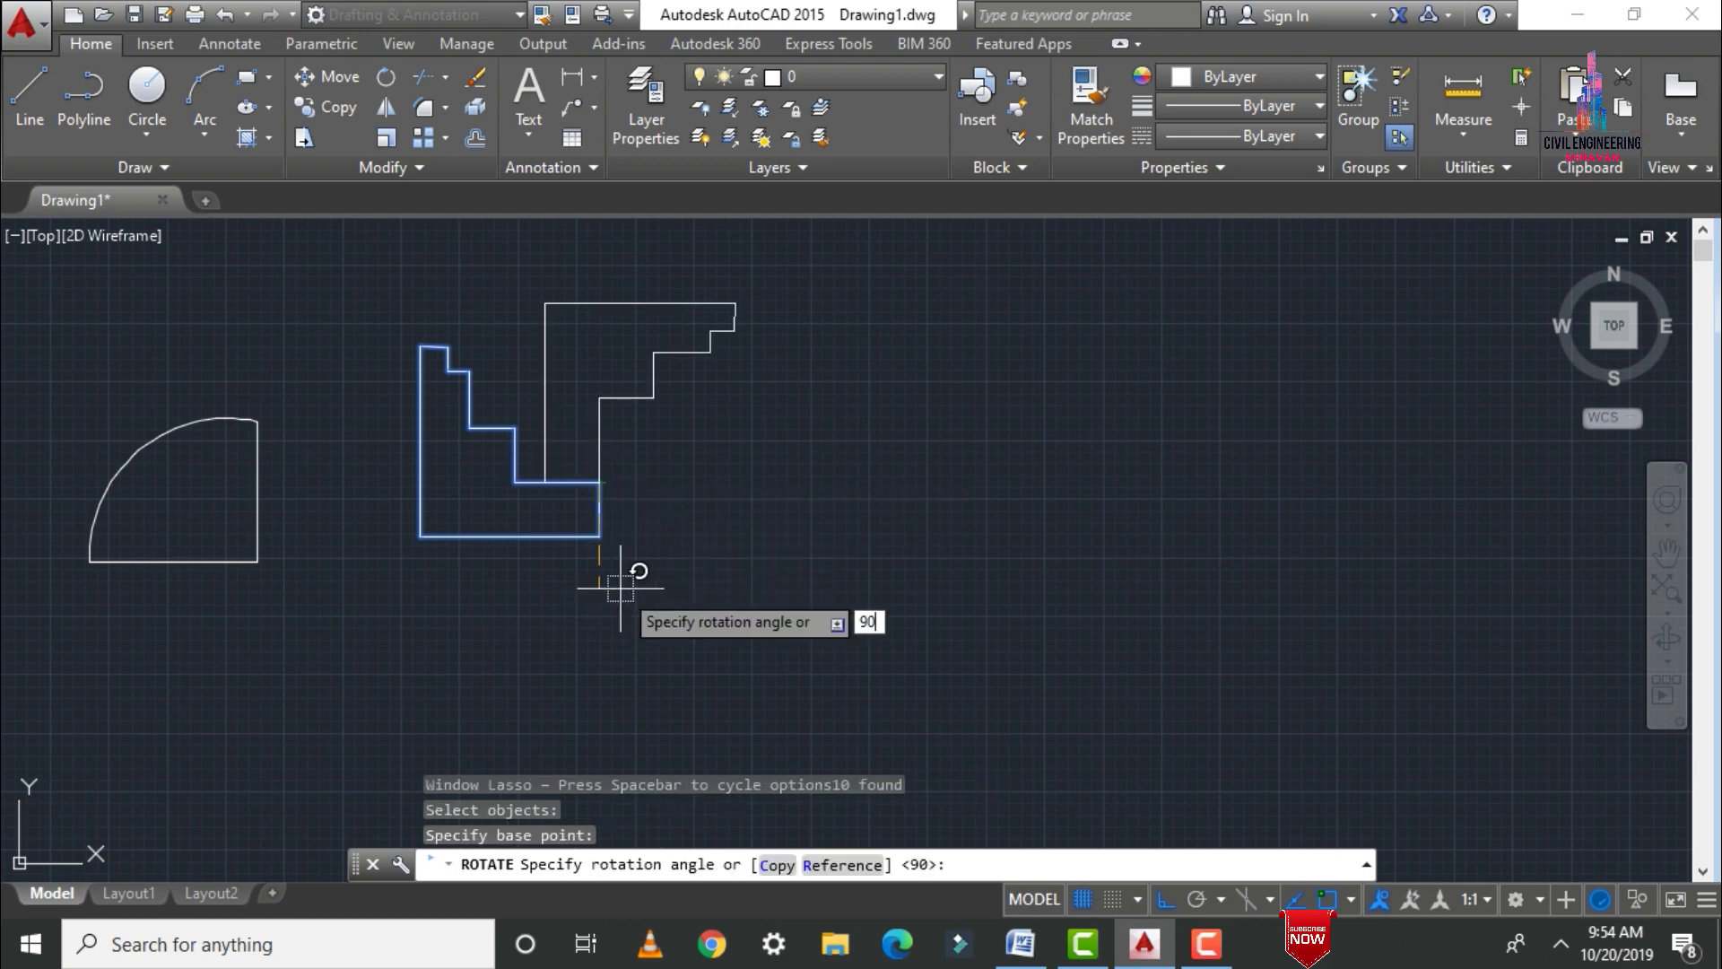
key("Return")
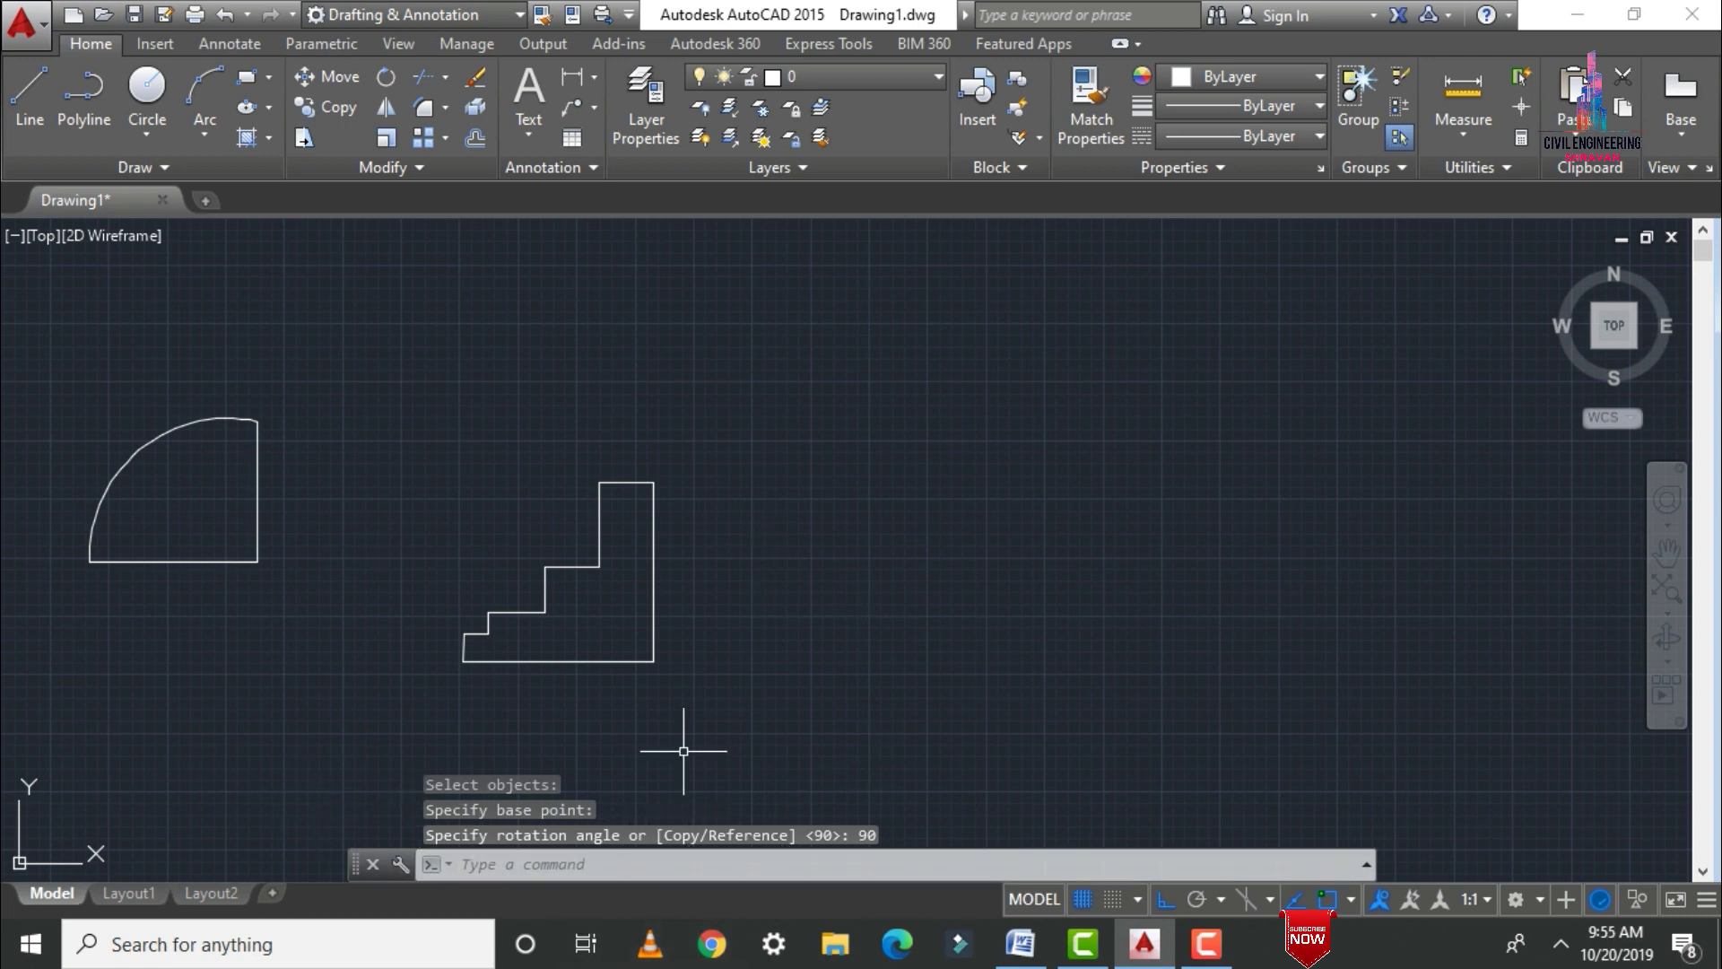
Erase all objects, then highlight Mirror in the Word list and return to AutoCAD
key("ctrl+a")
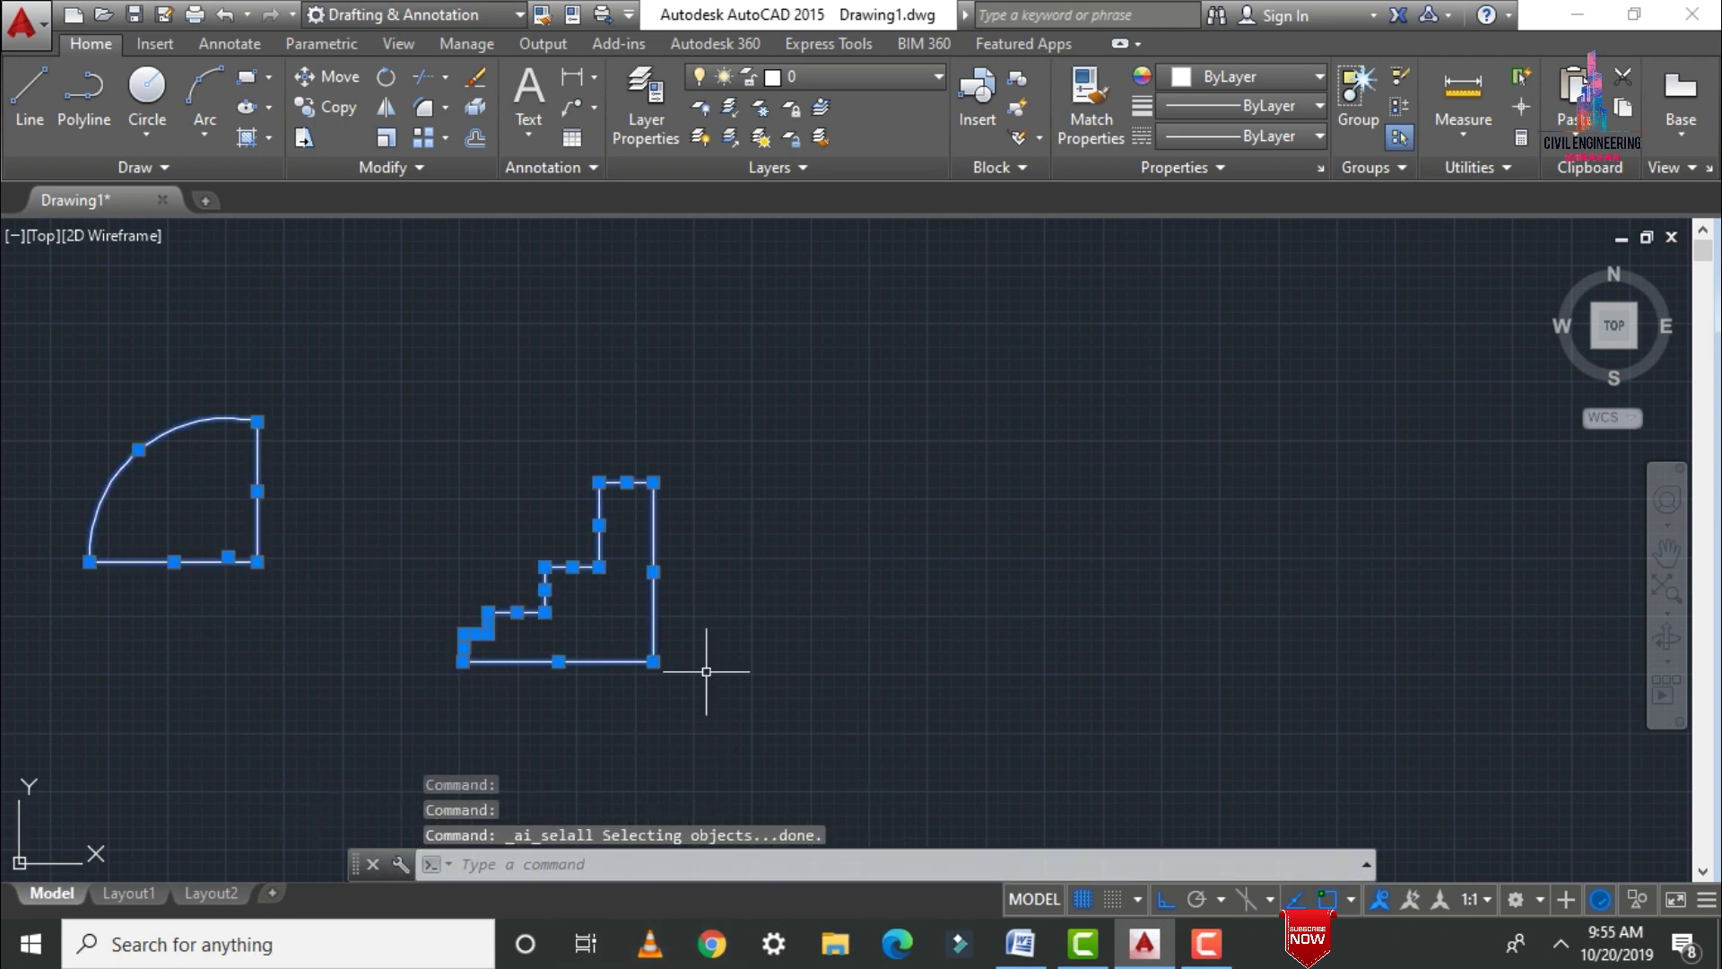
key("Delete")
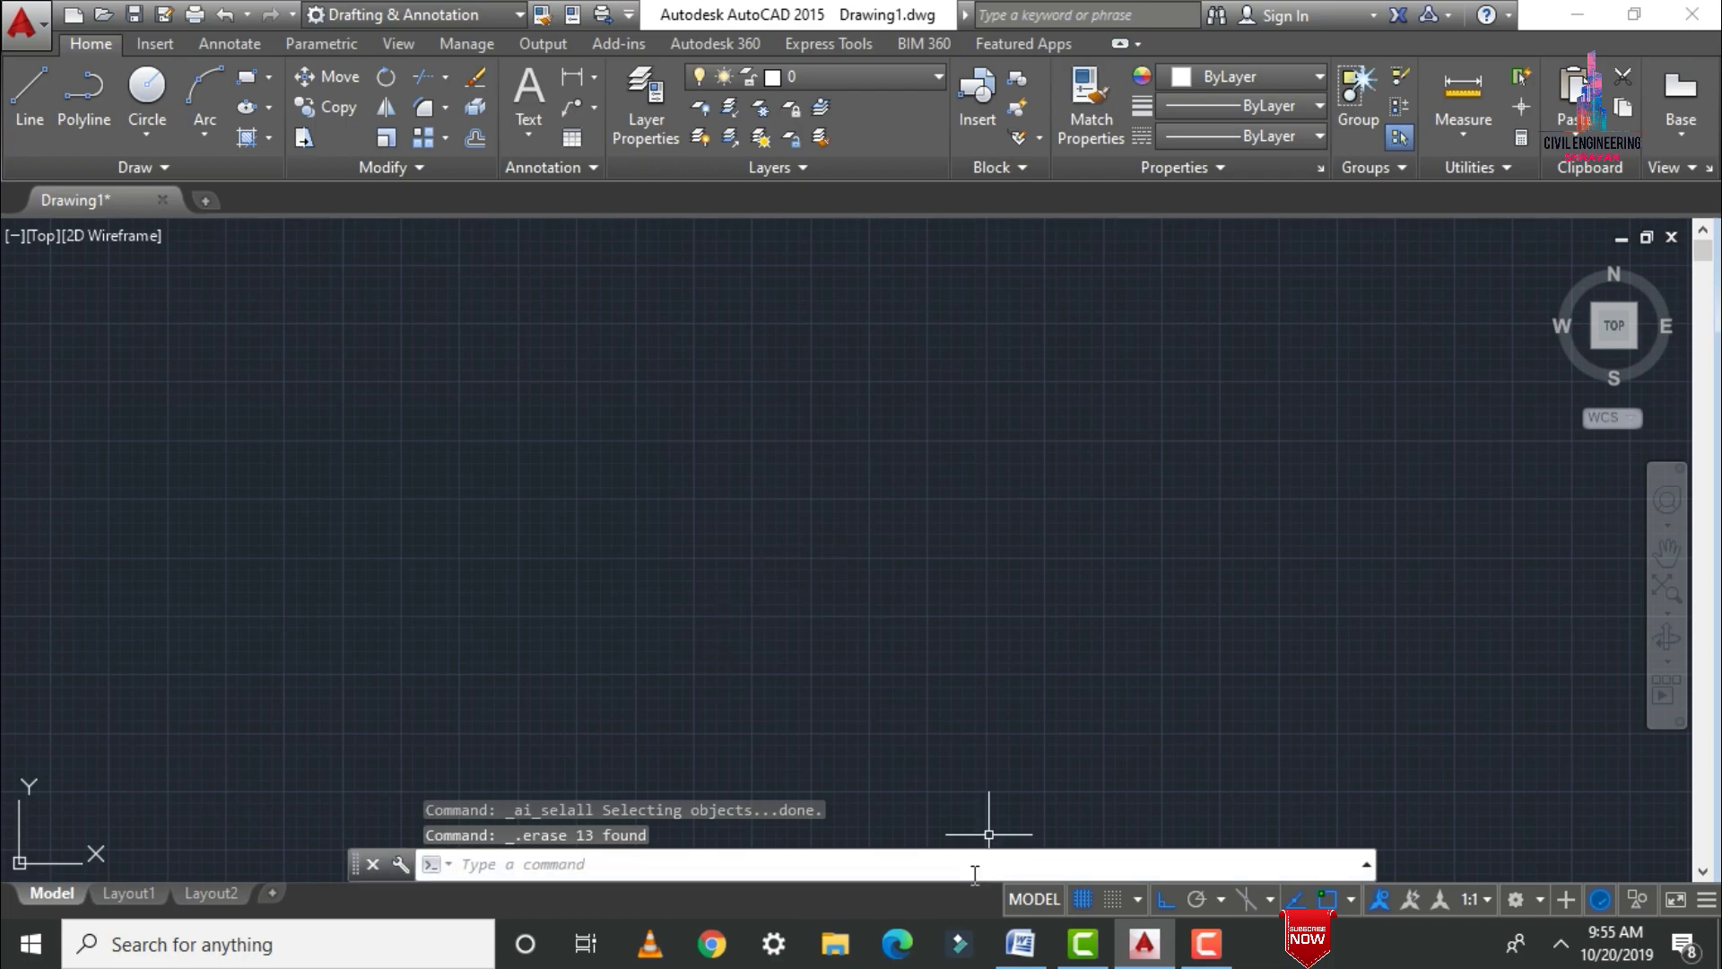
left_click(1020, 944)
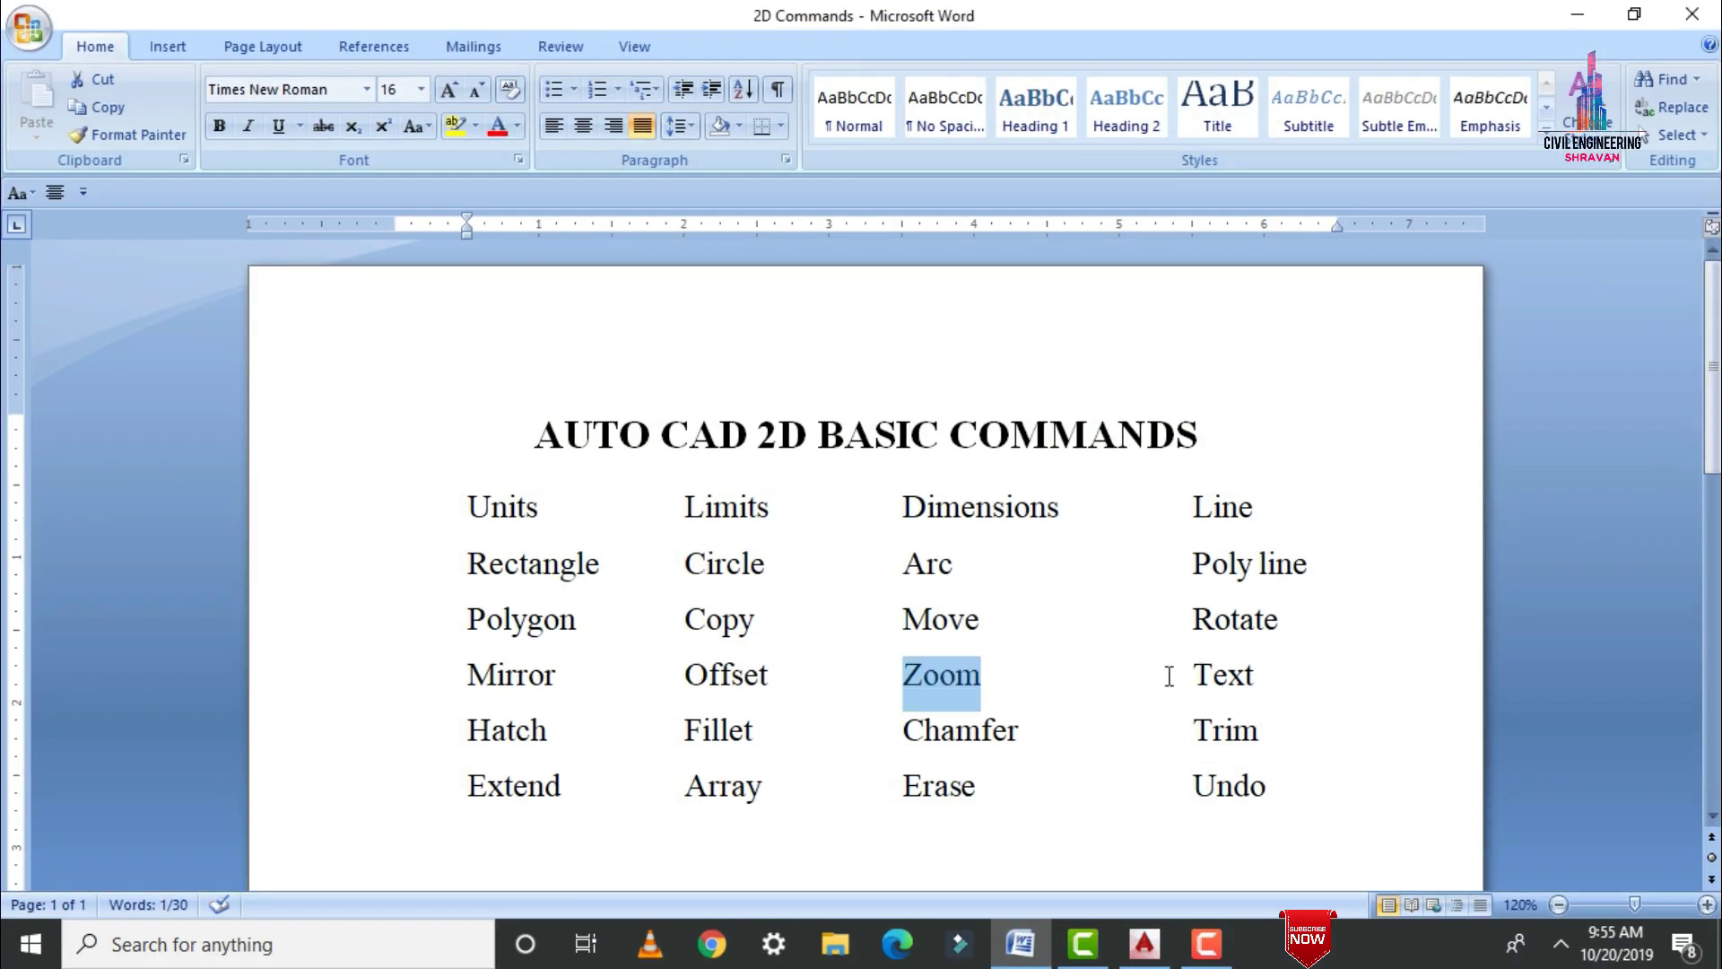
left_click_drag(468, 677, 557, 677)
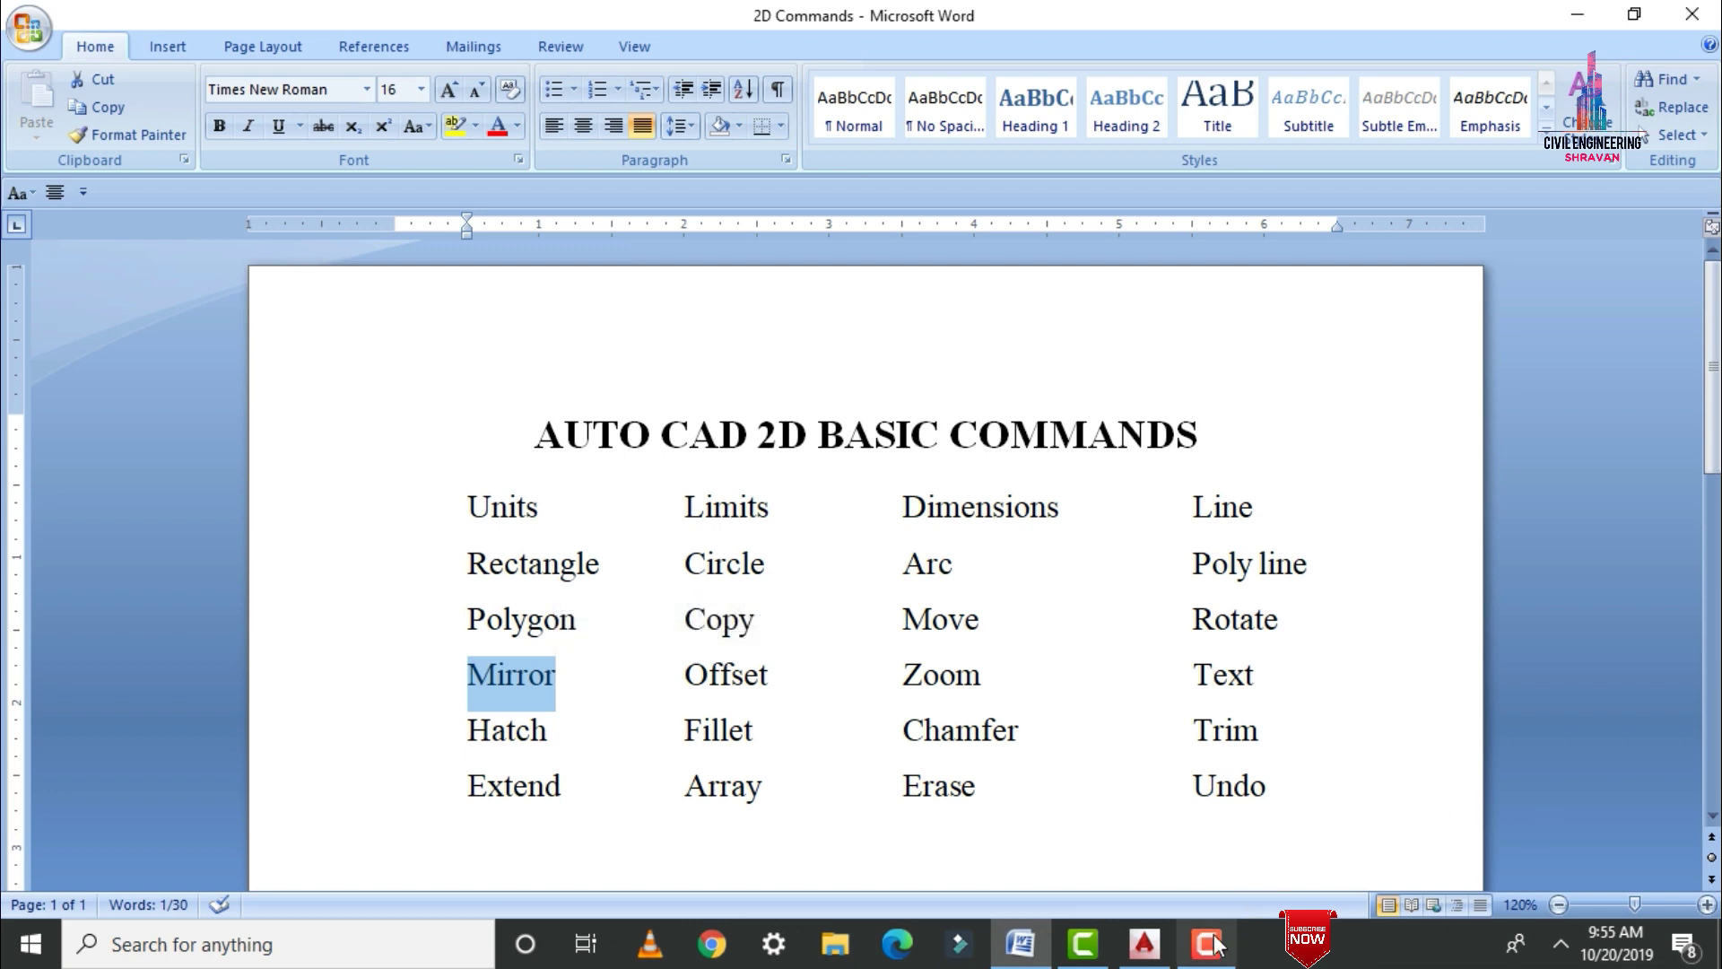
left_click(1145, 943)
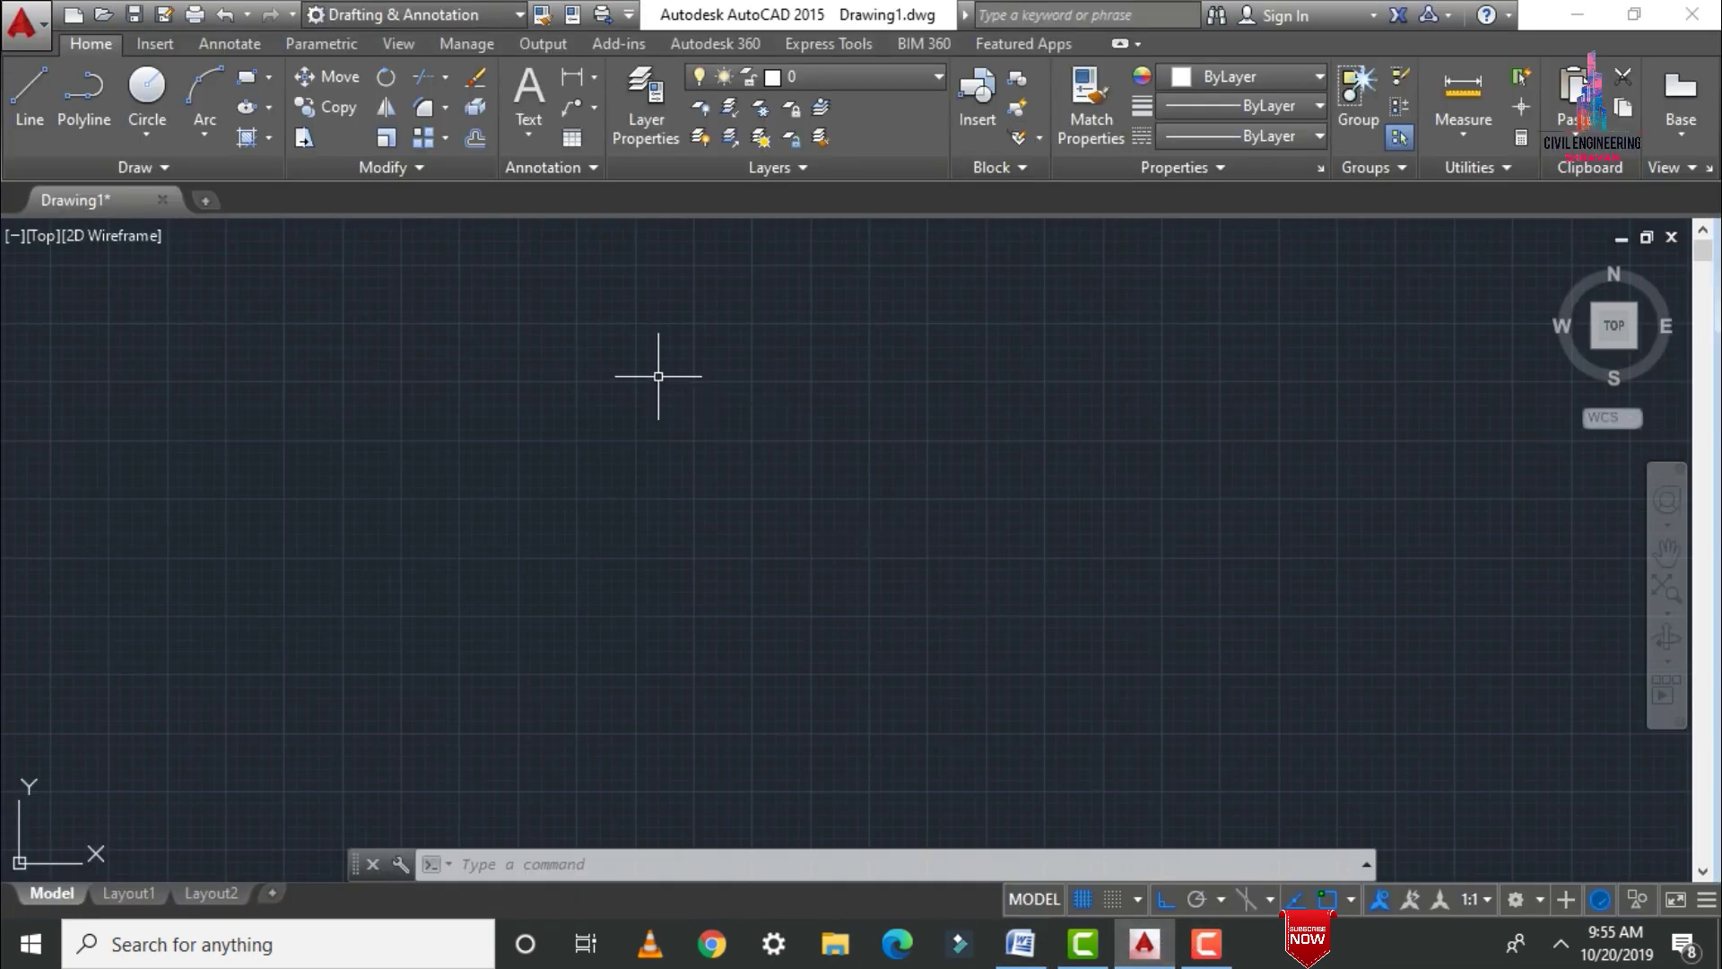
Start a new line and draw two 6'0" edges
type("l")
key("Return")
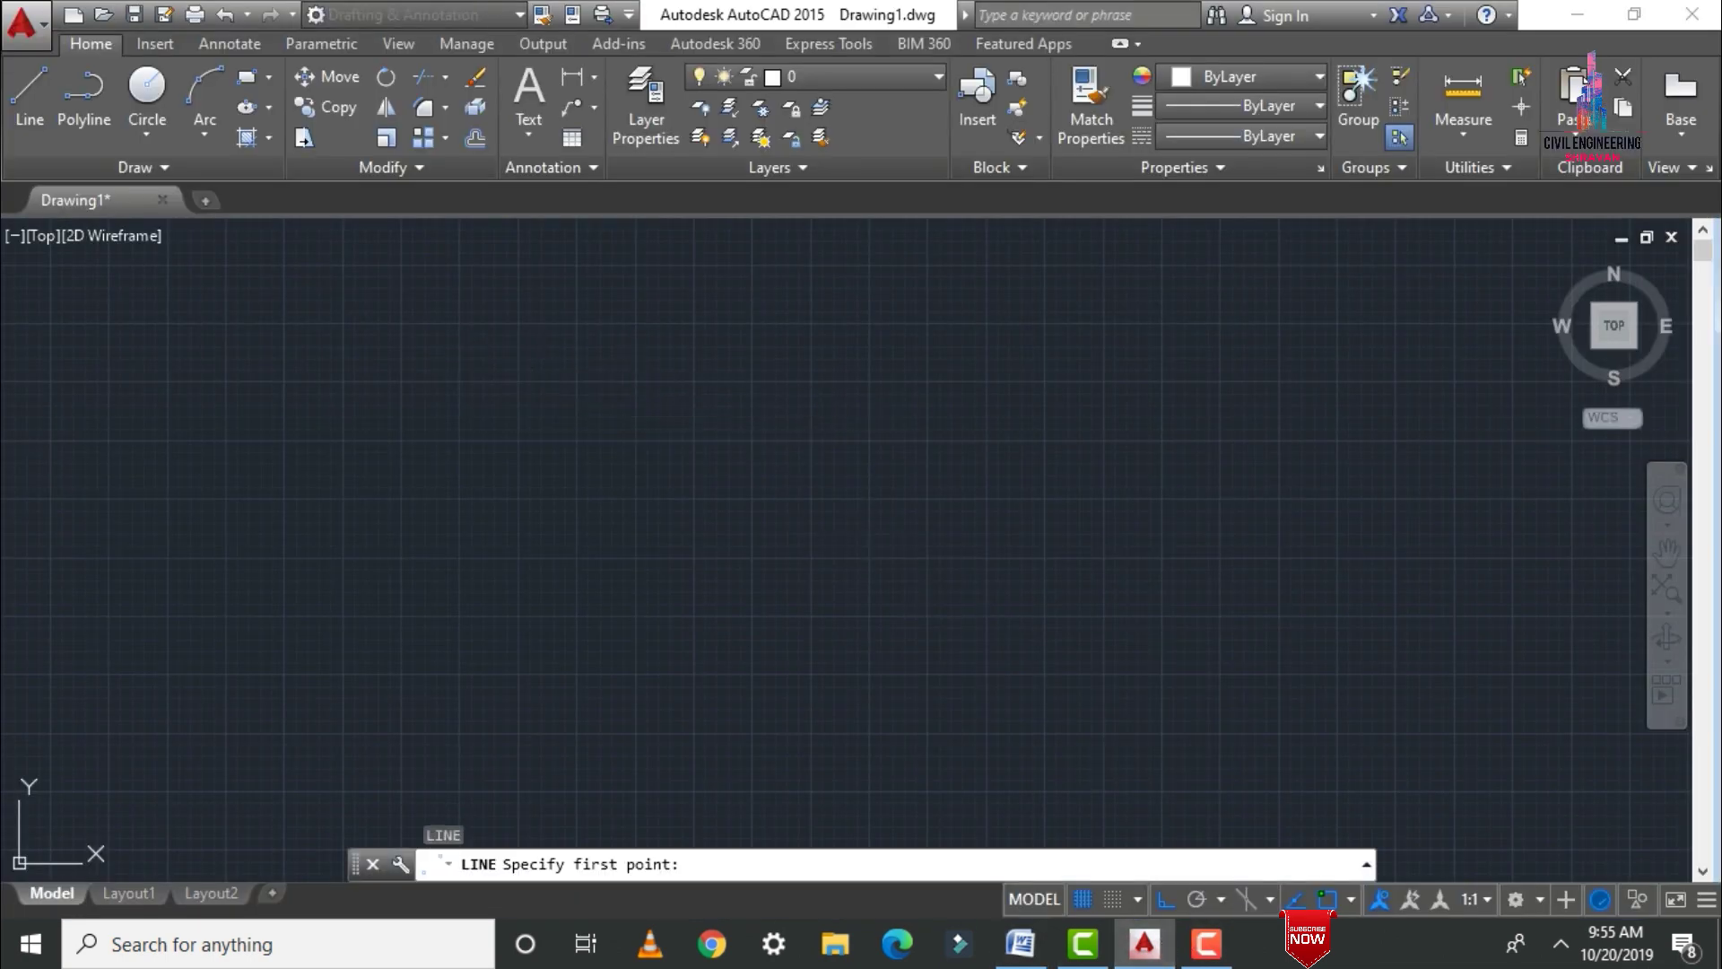
left_click(458, 369)
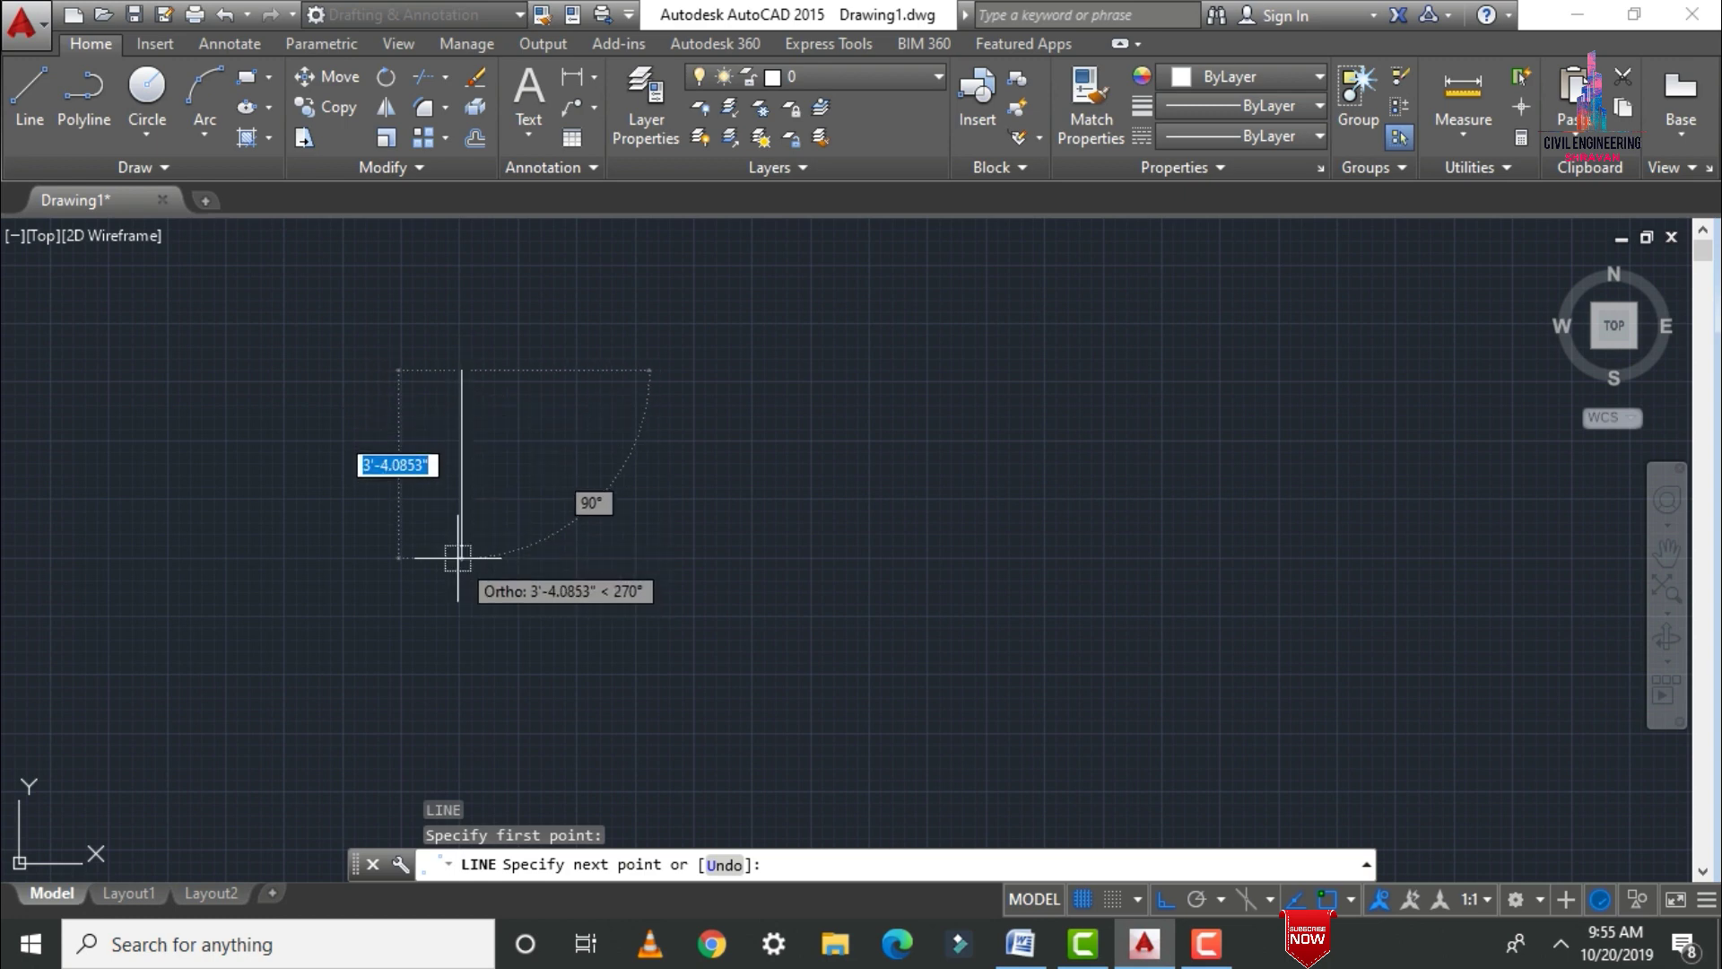
type("6'")
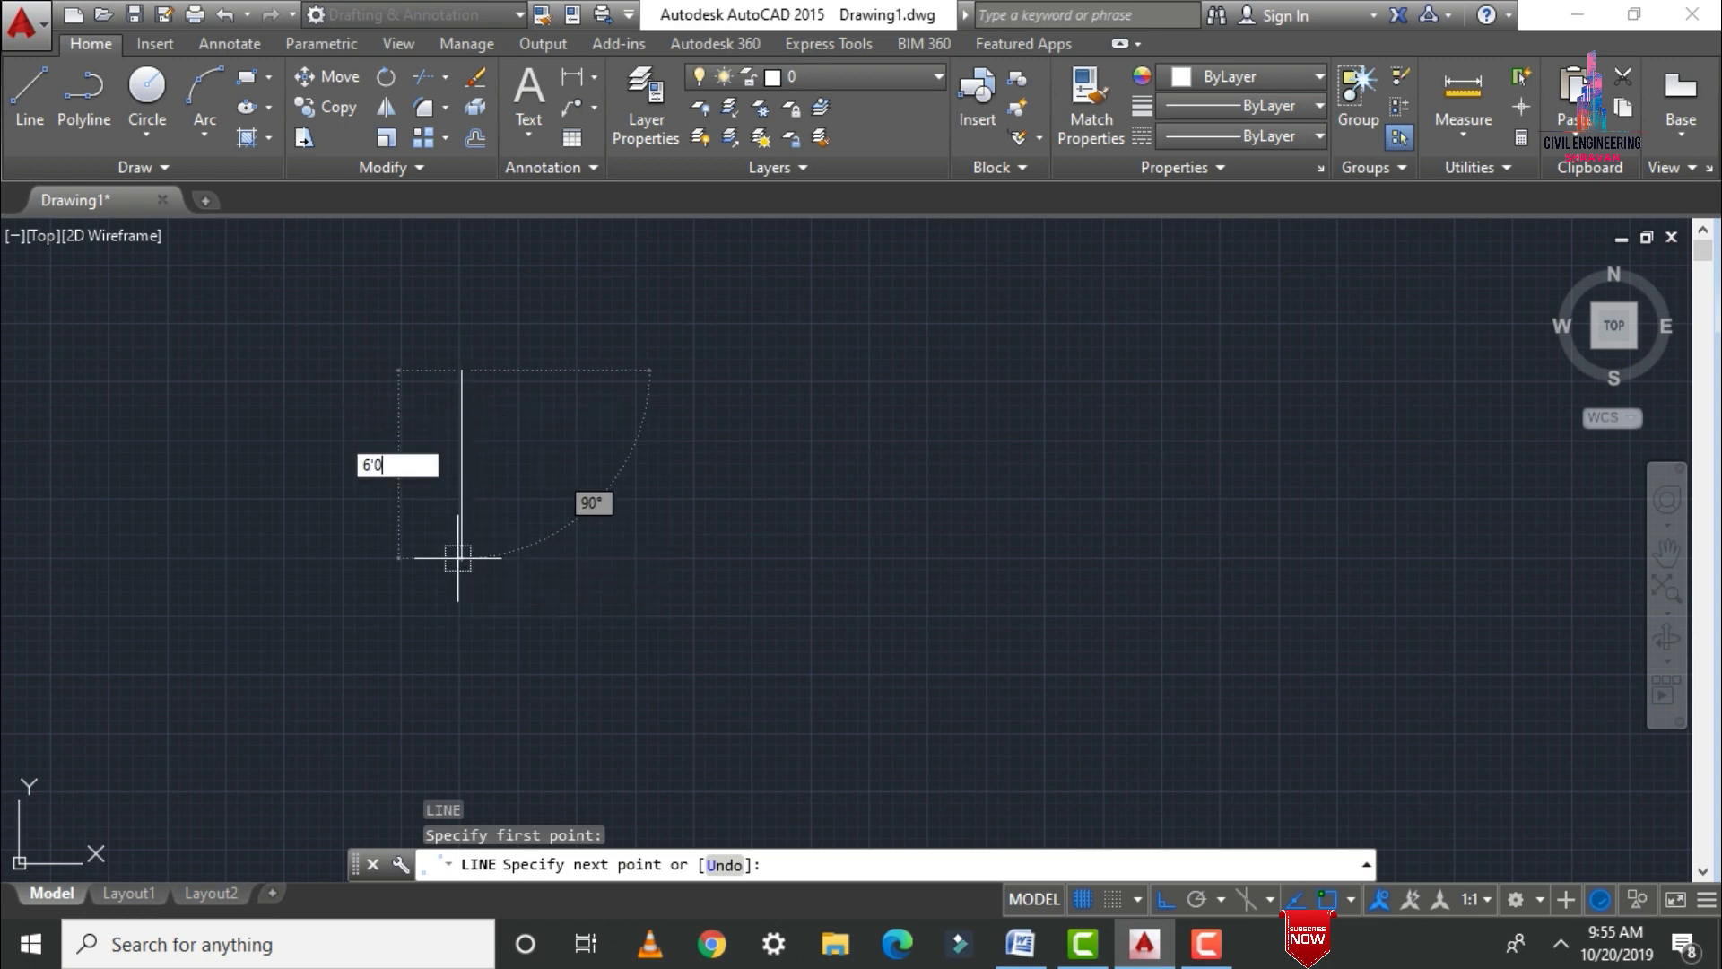
type("0\"")
key("Return")
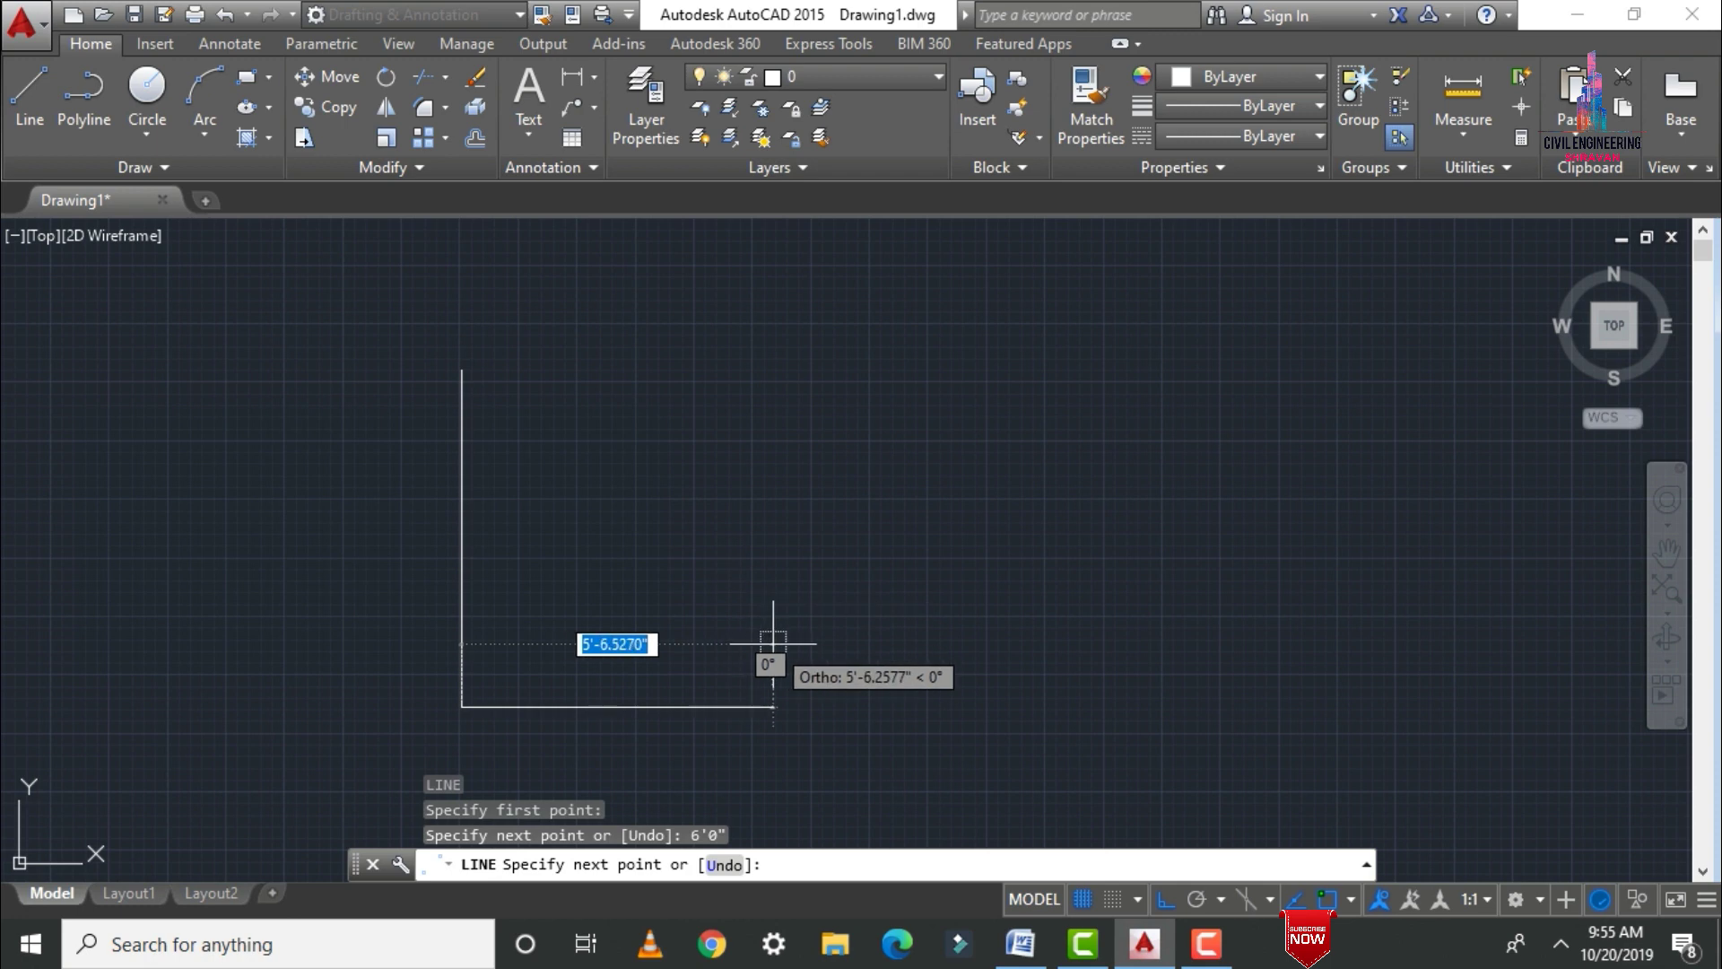
type("6'0")
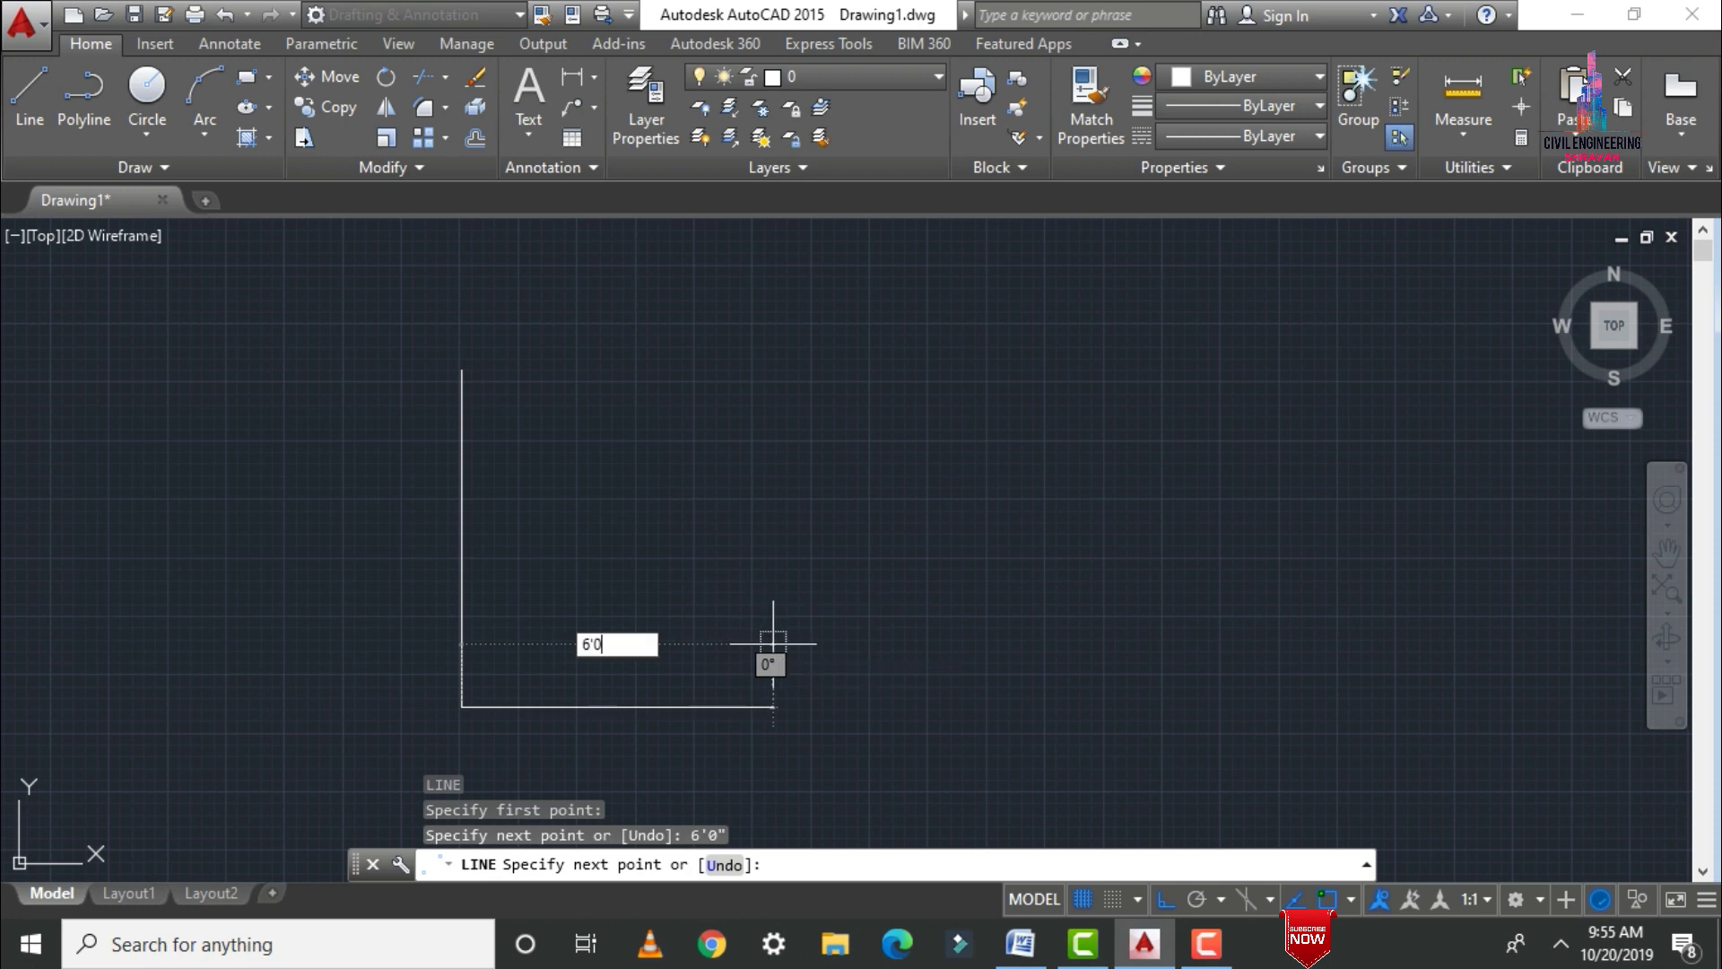
type("\"")
key("Return")
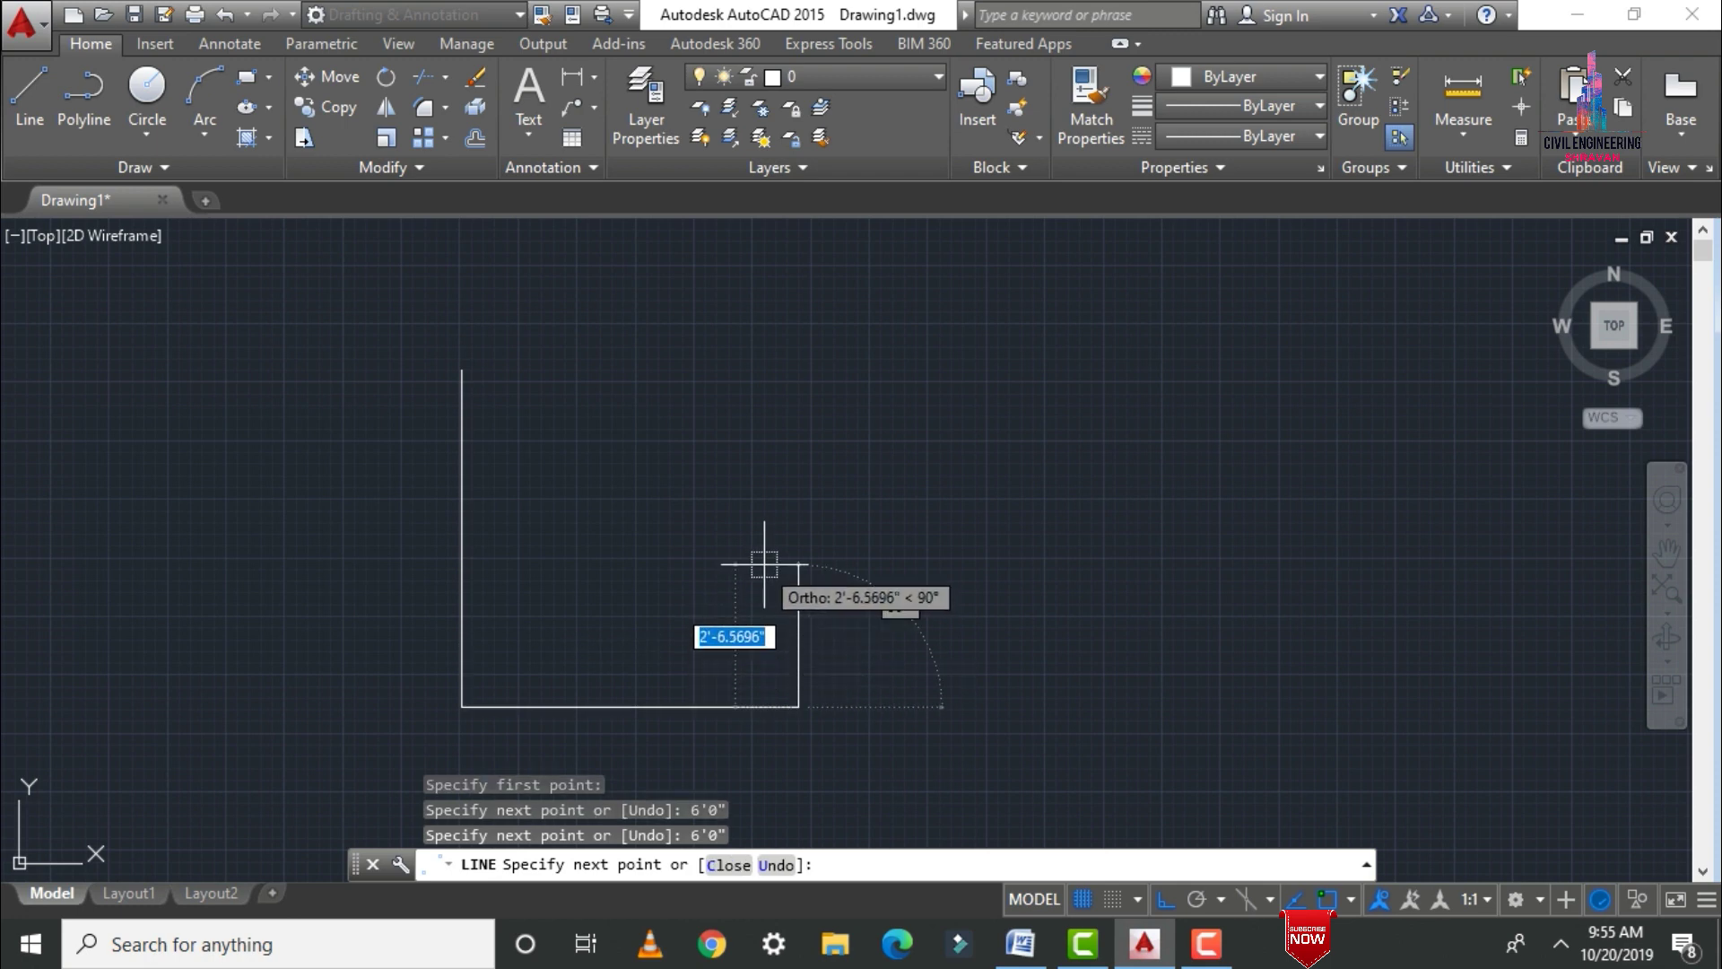
Add four 2'0" step segments and close the outline back to its start
type("2'0\"")
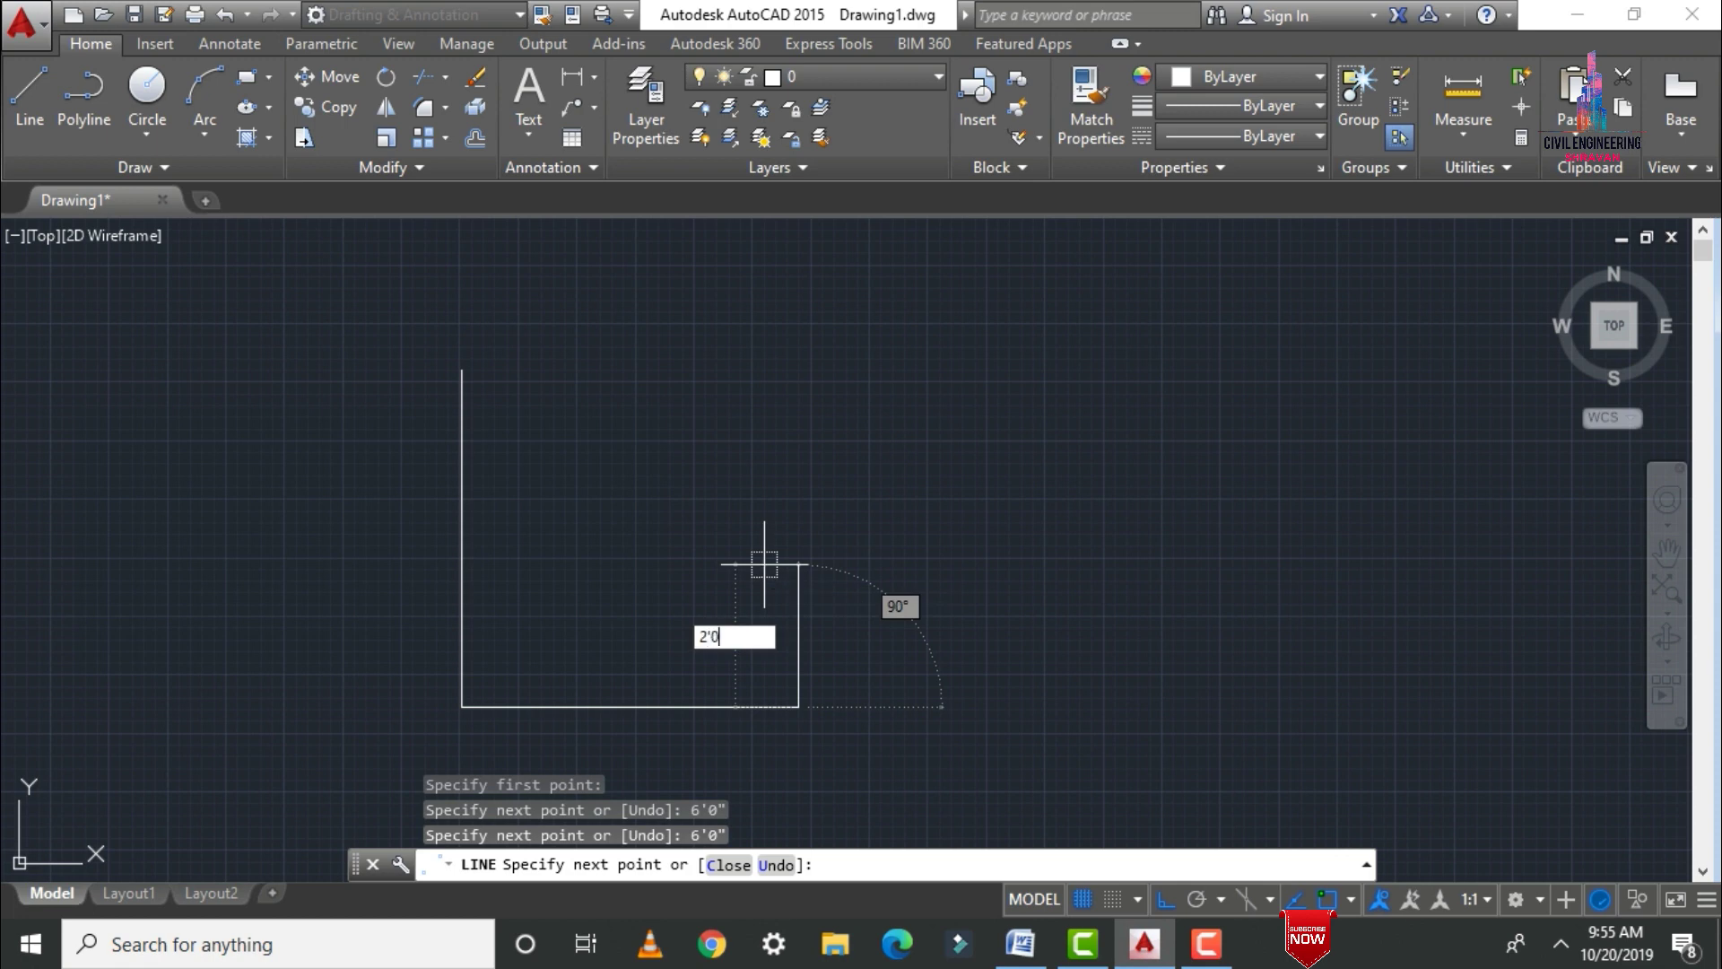
key("Return")
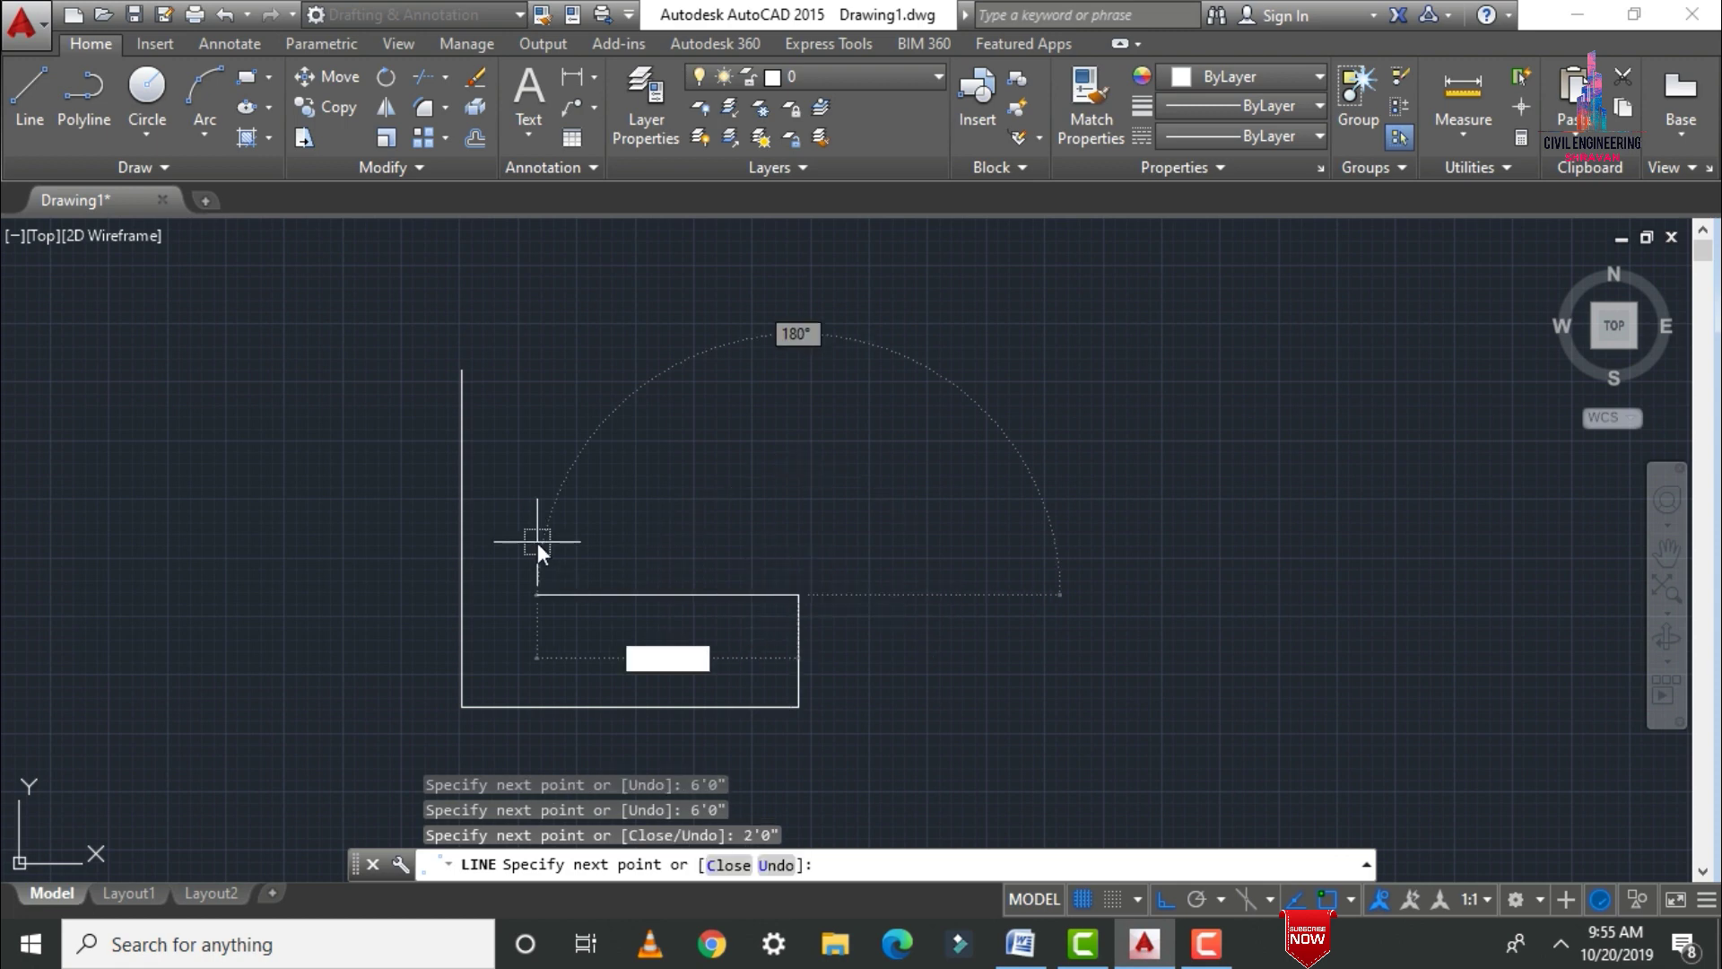
type("2'0\"")
key("Return")
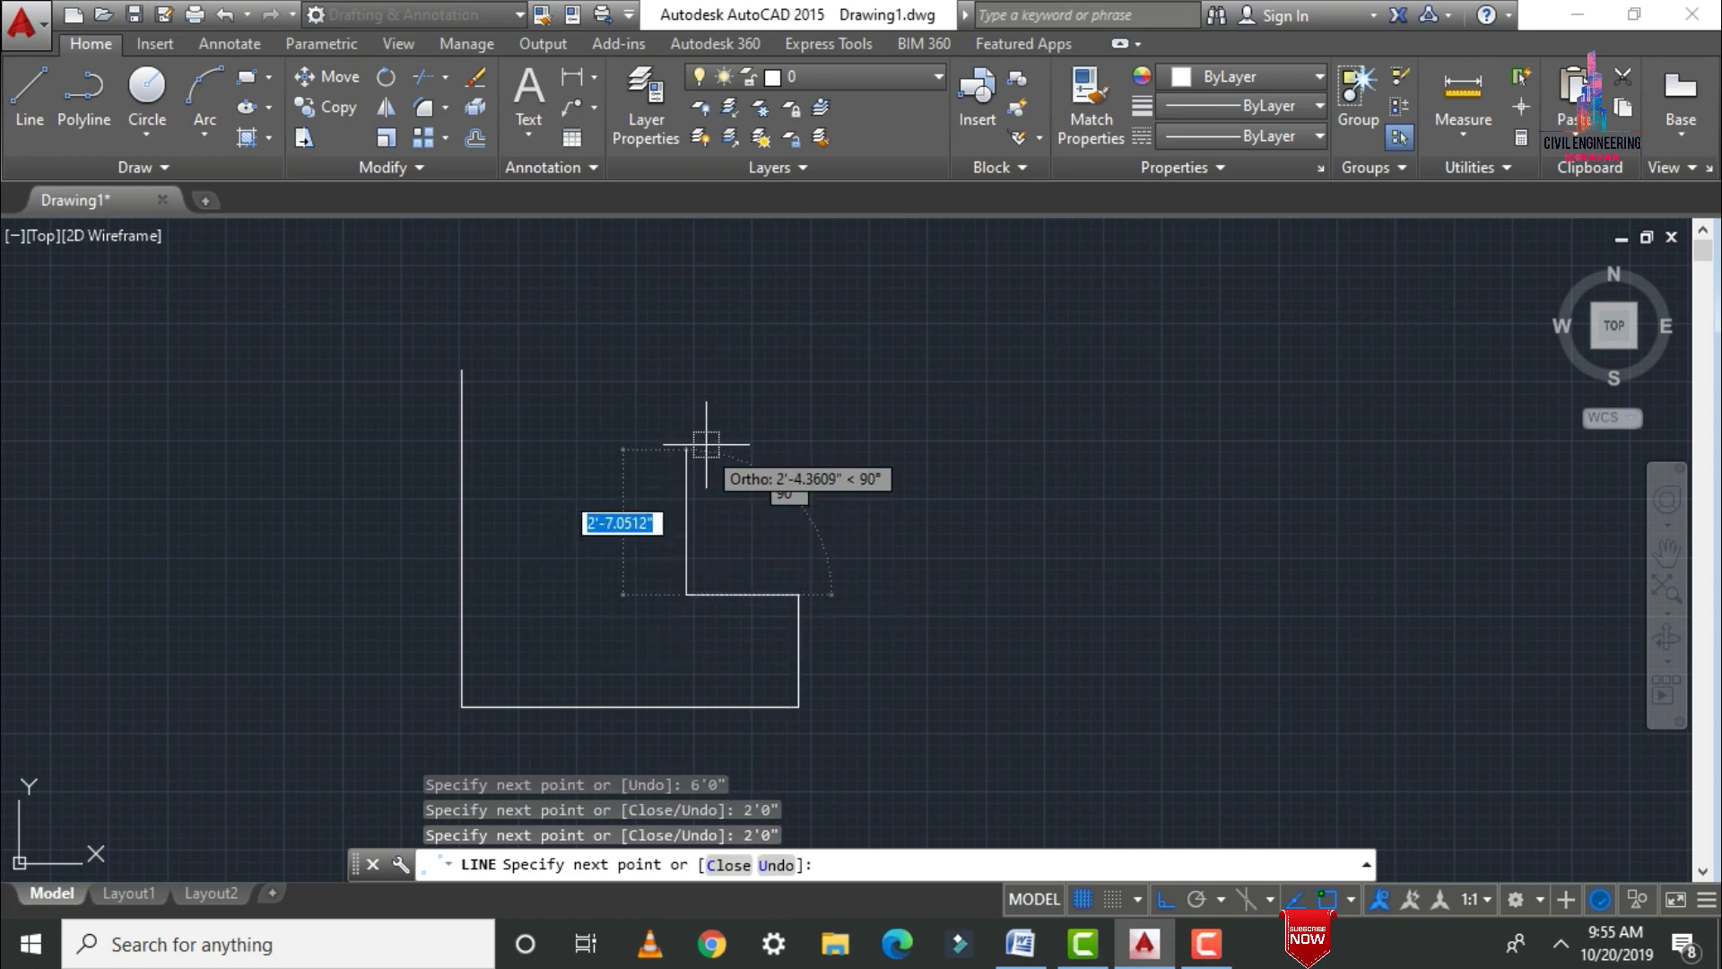
type("2'0\"")
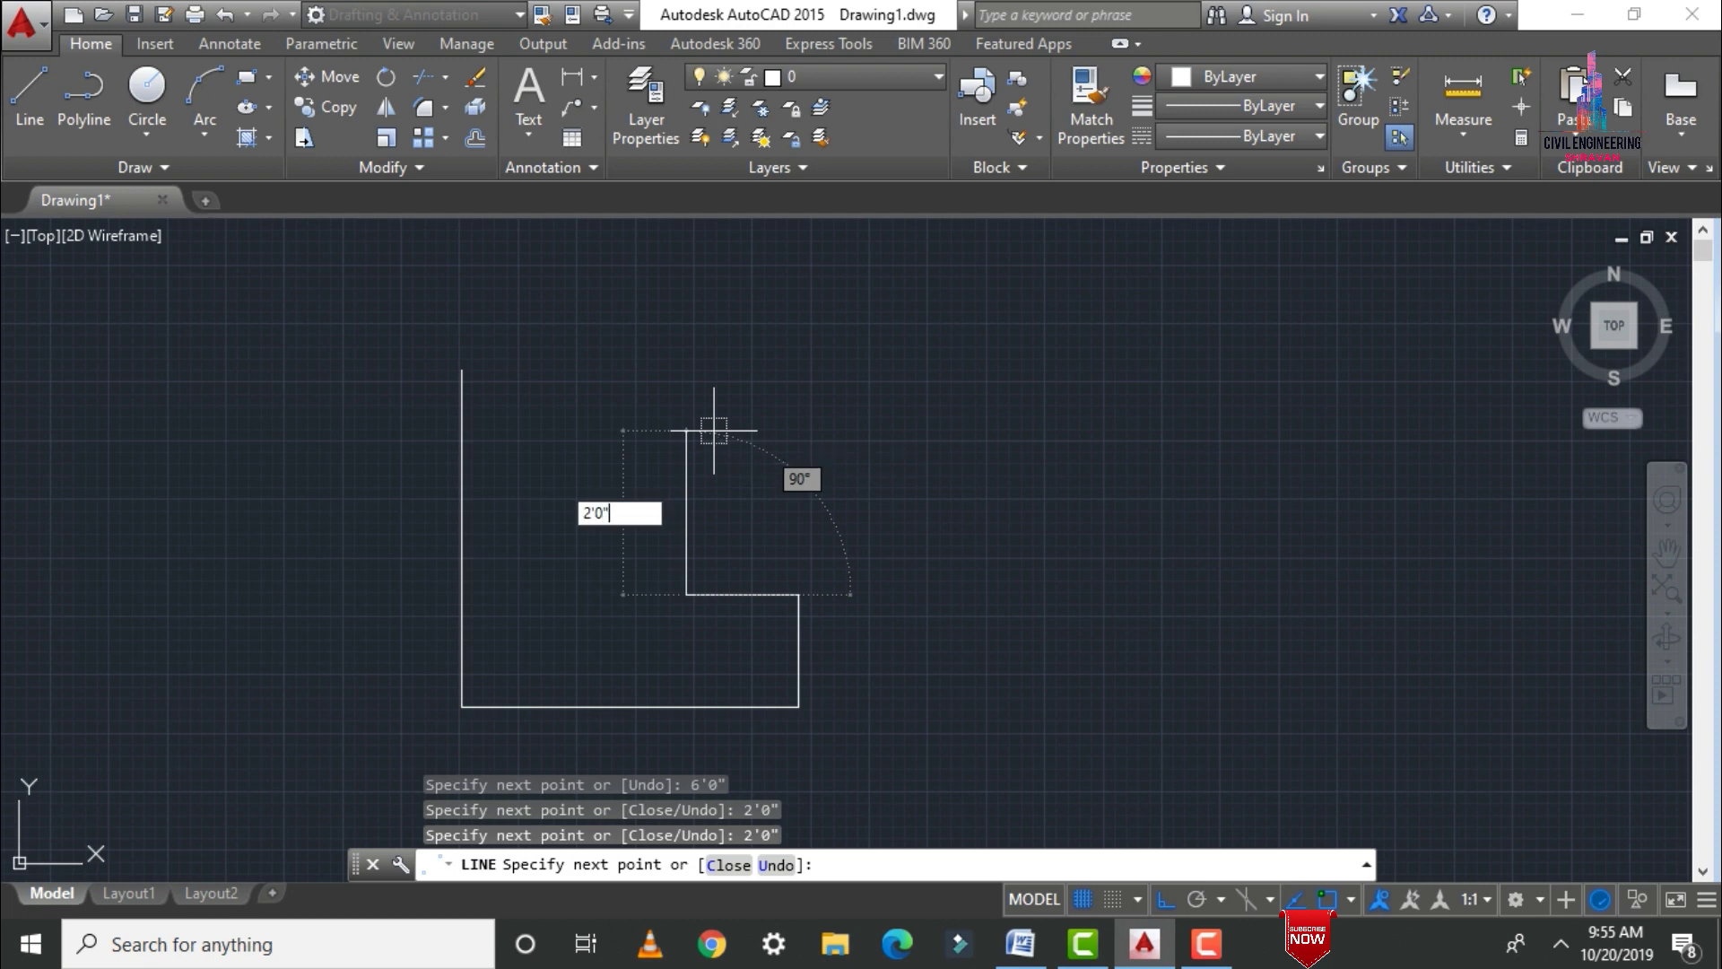
key("Return")
type("2'")
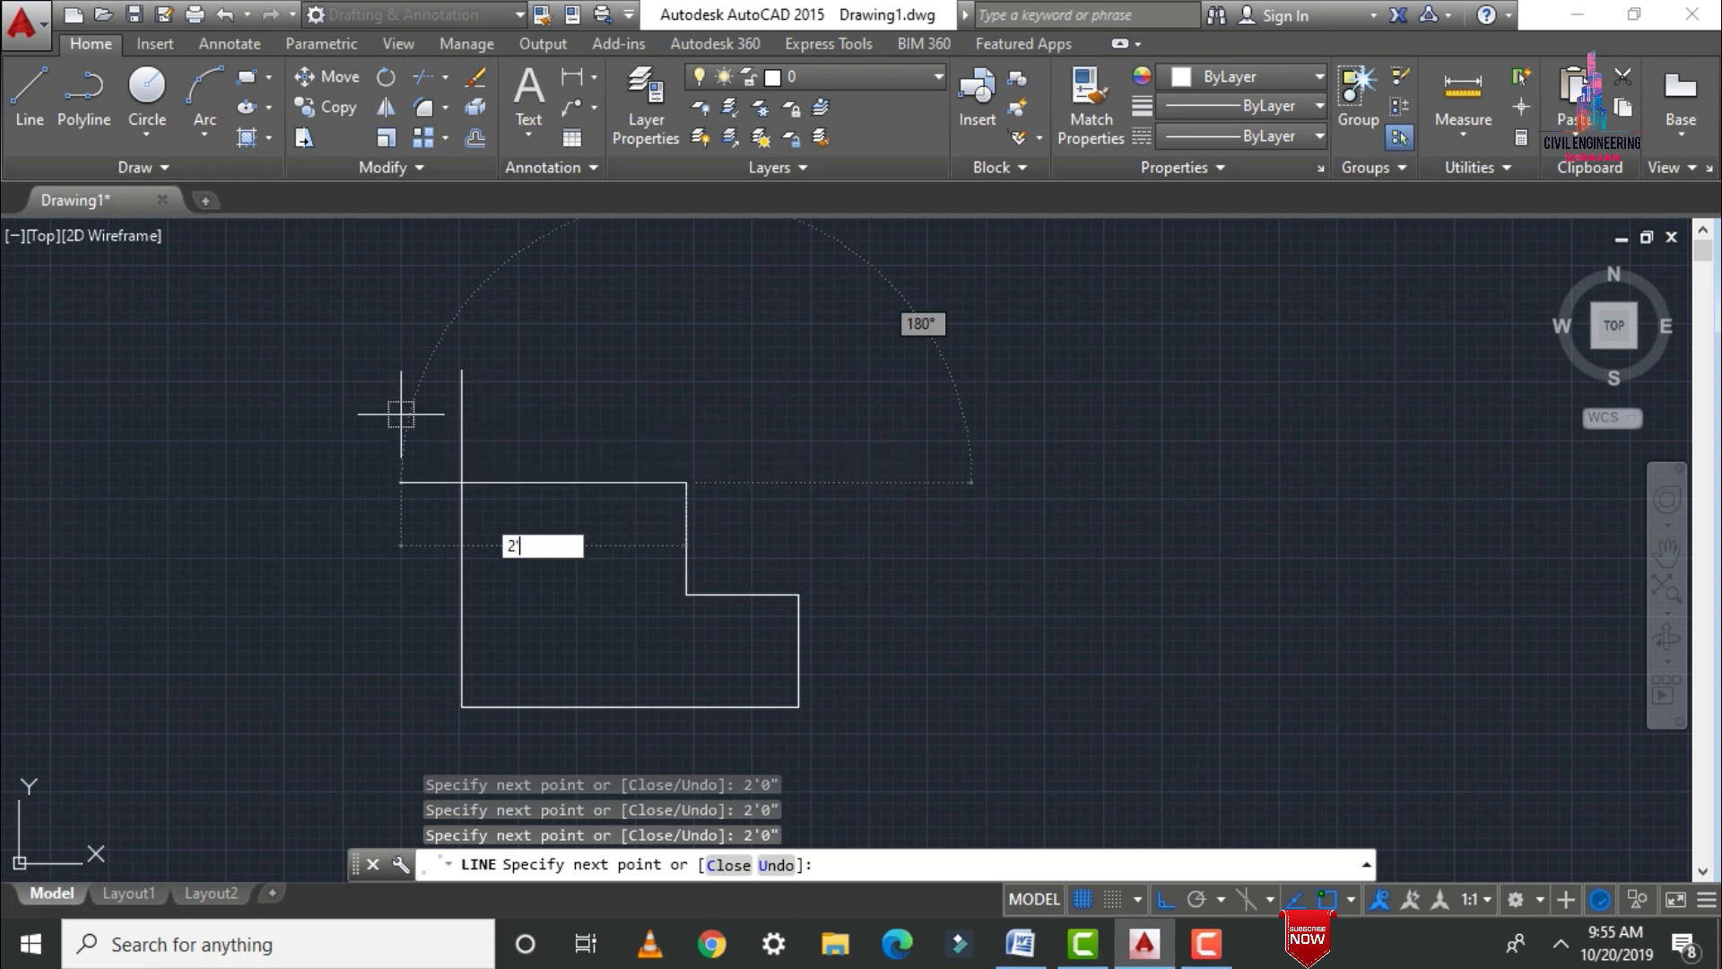
type("0\"")
key("Return")
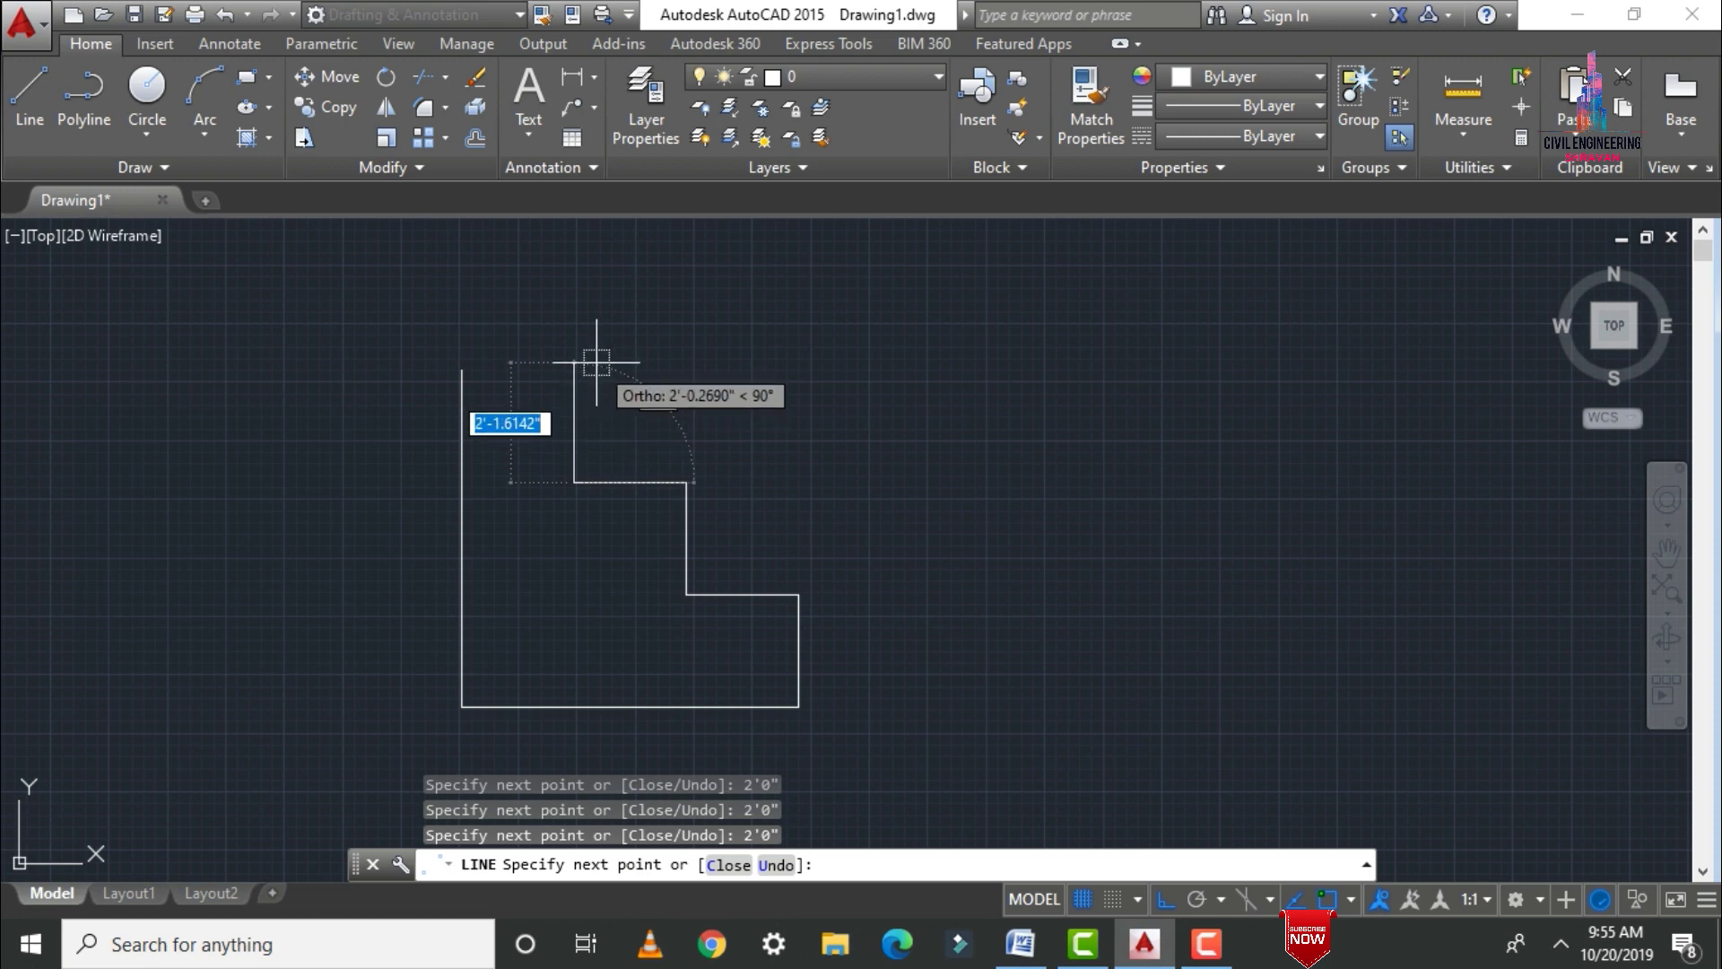
type("2'0\"")
key("Return")
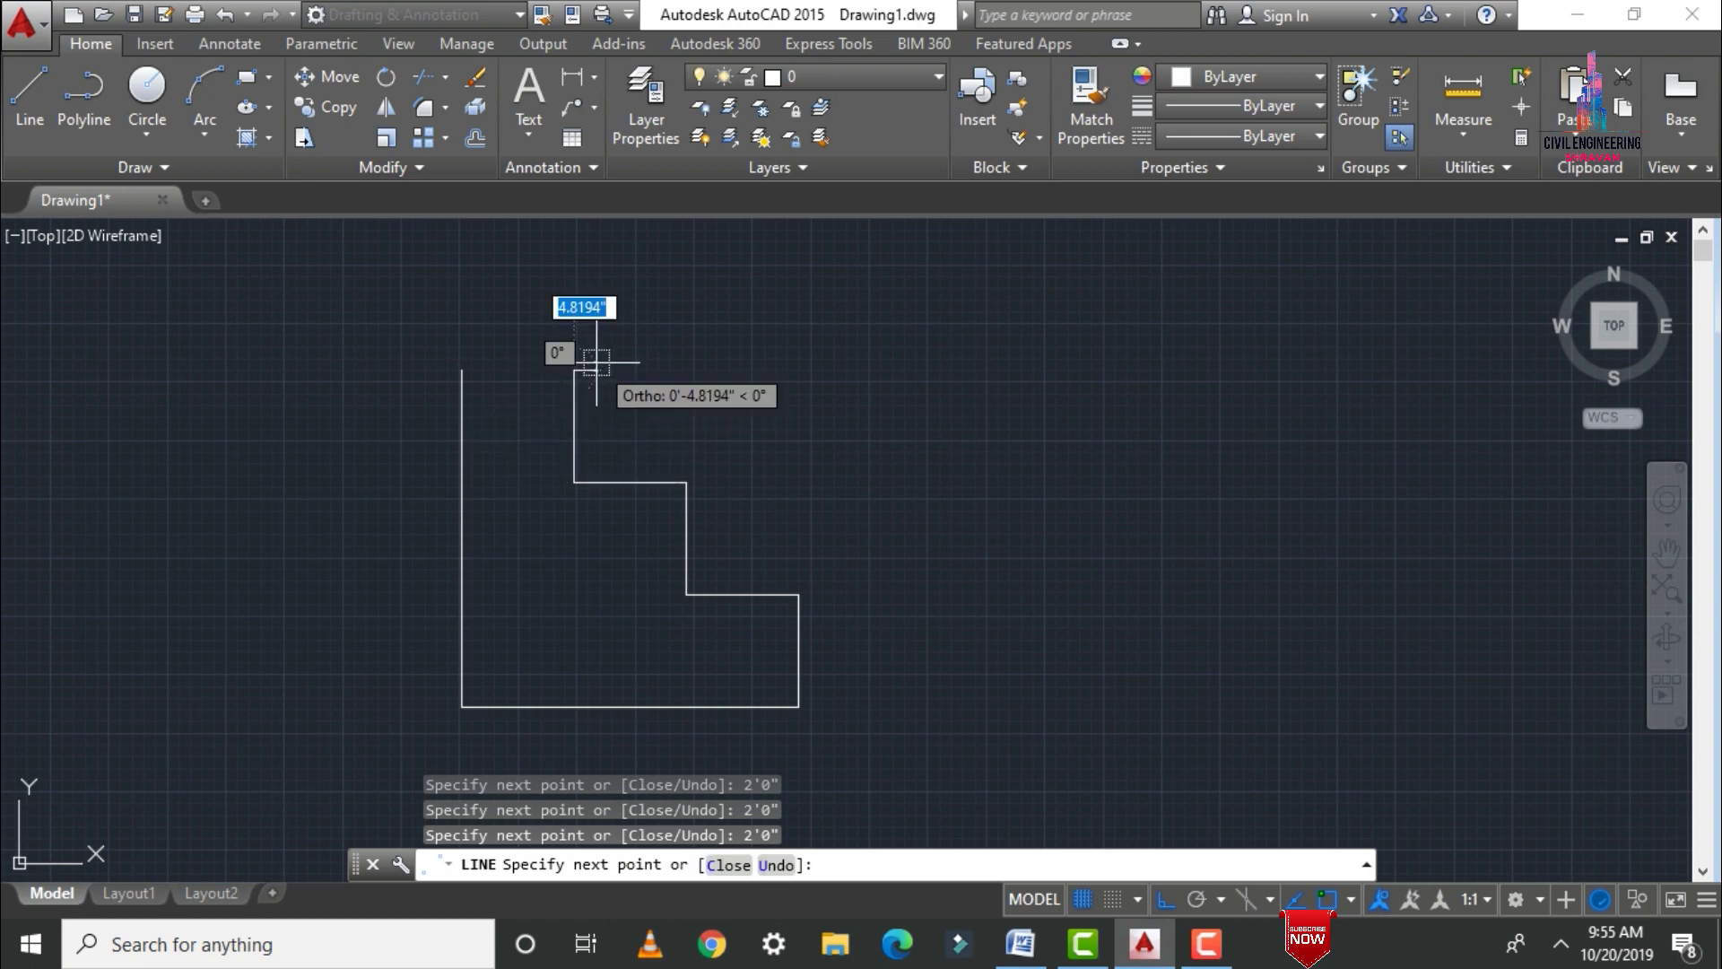
type("c")
key("Return")
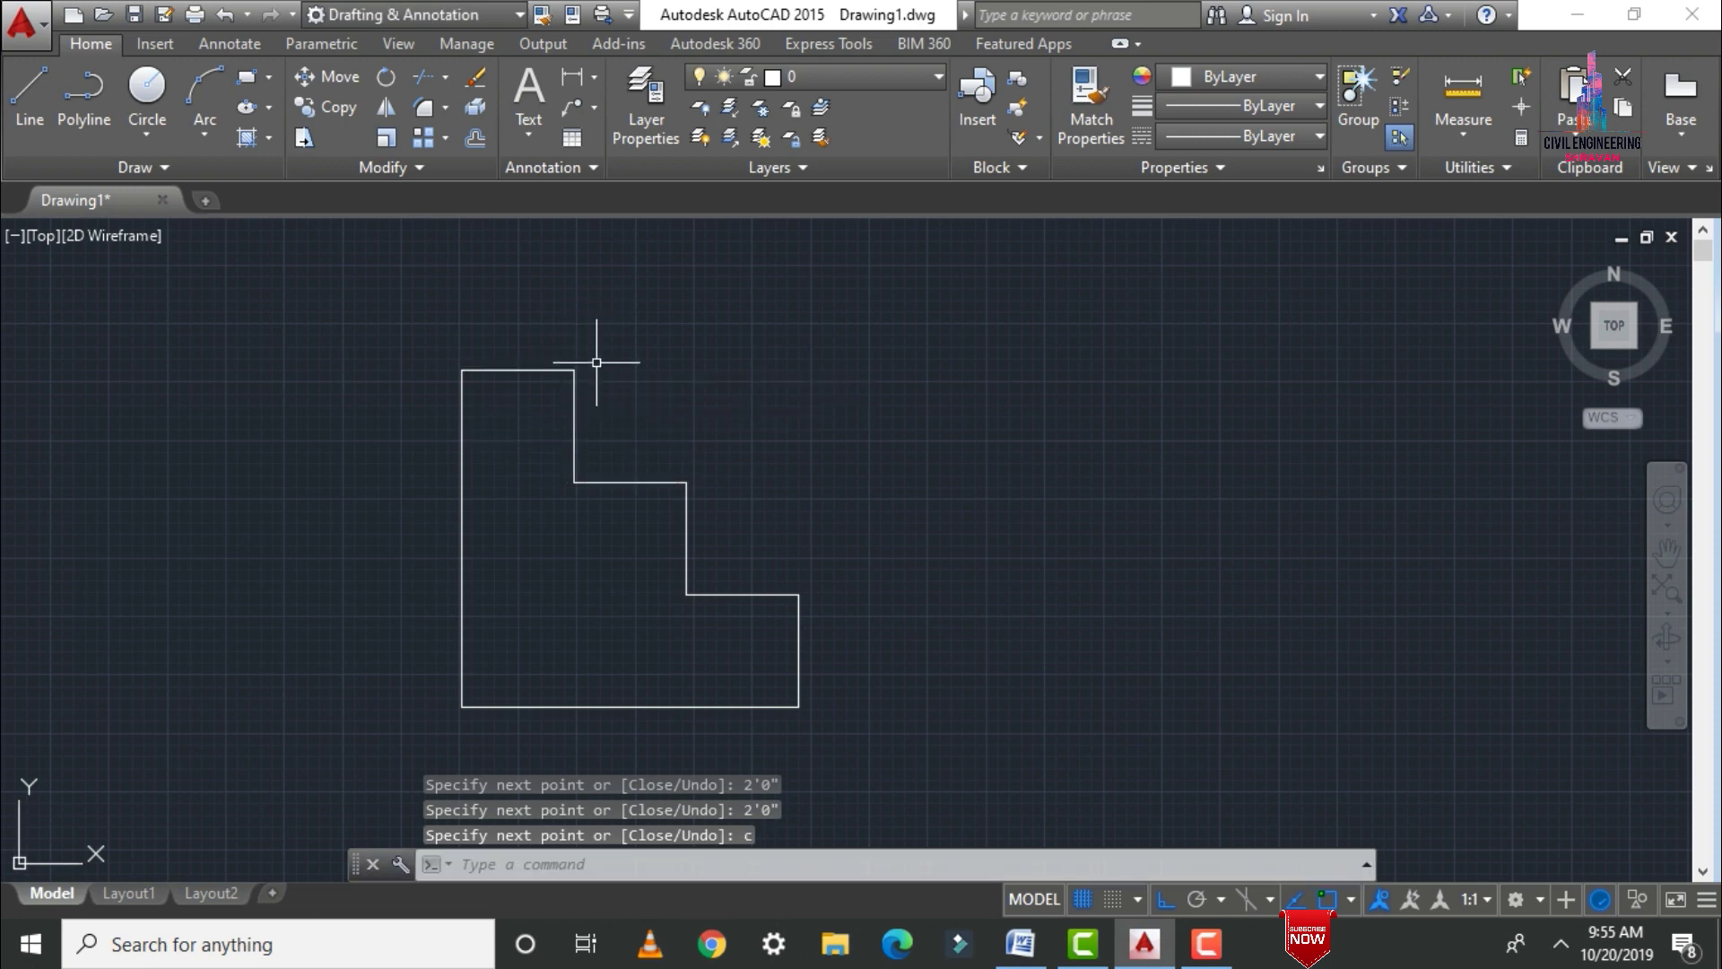
key("Escape")
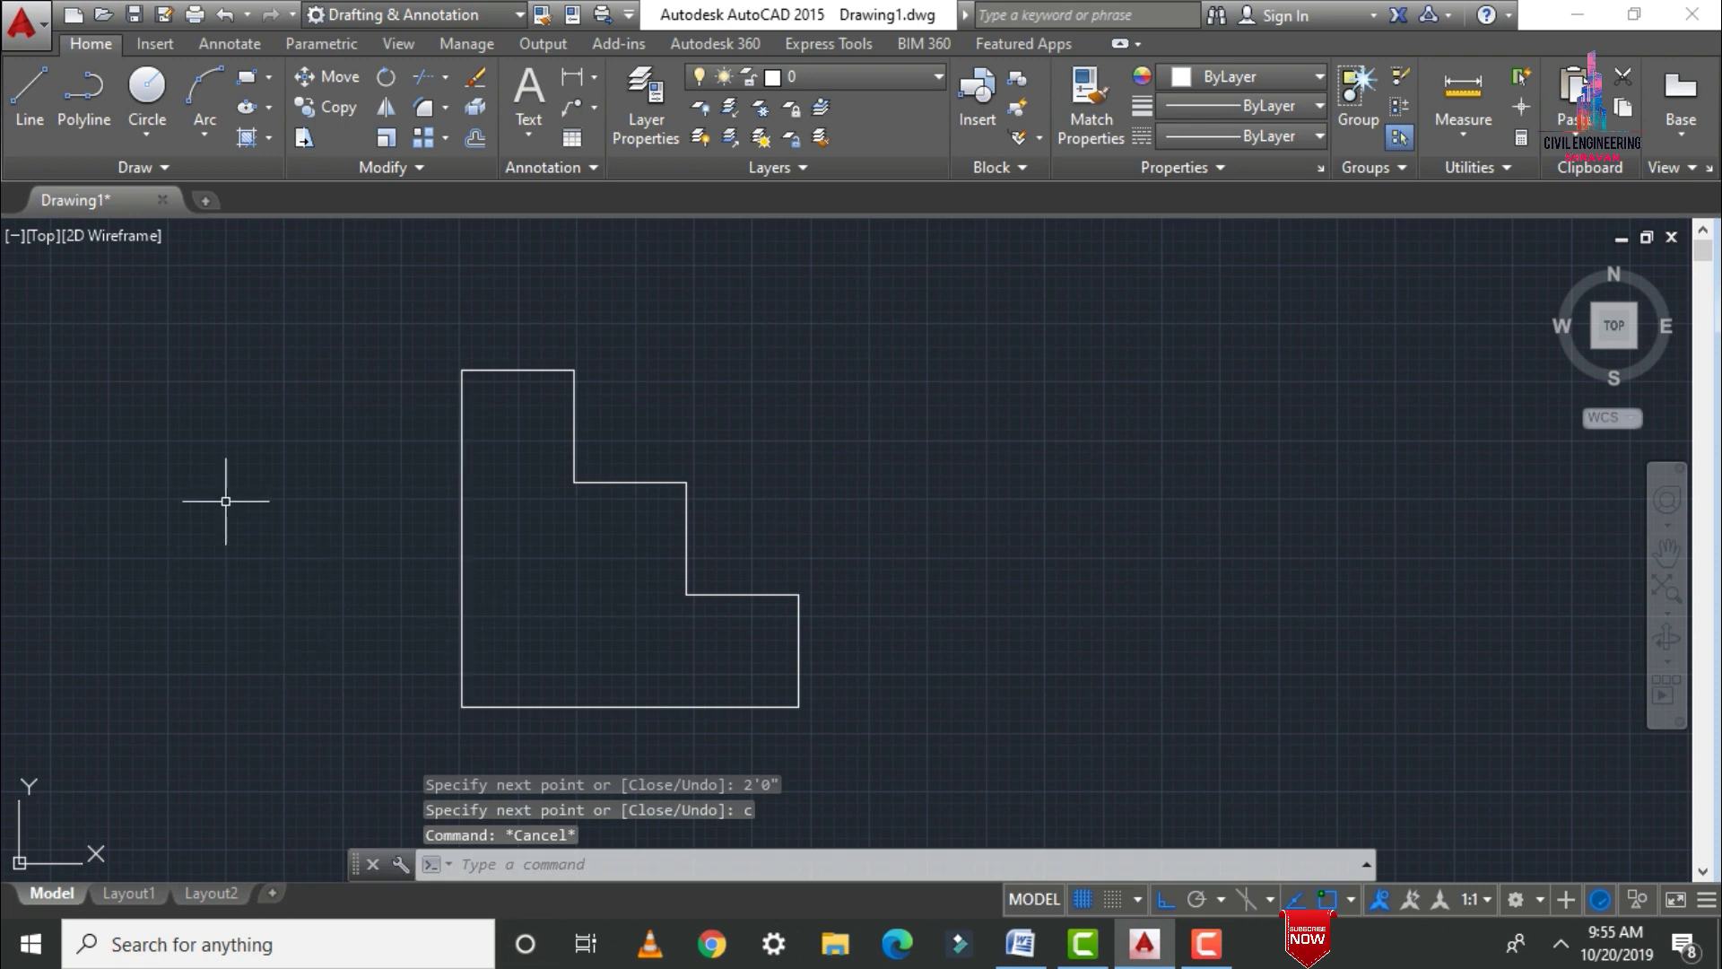
scroll(9, 540, "down", 4)
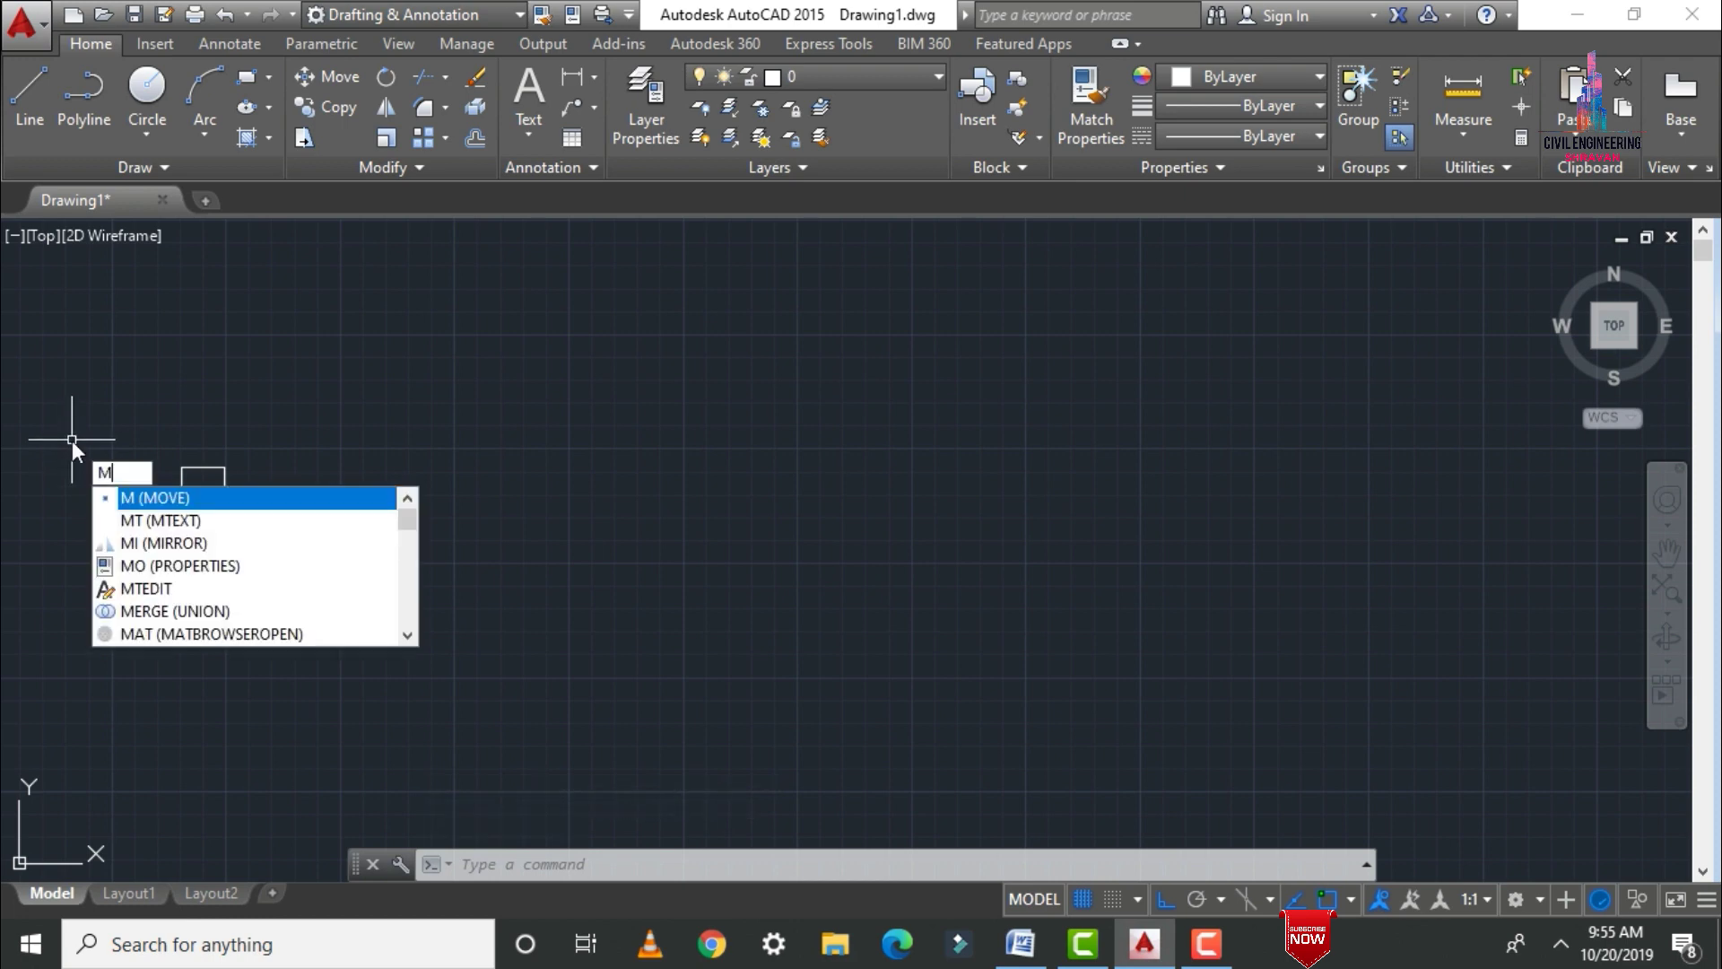
Mirror the staircase outline across a vertical line to its right, keeping the original
type("i")
key("Return")
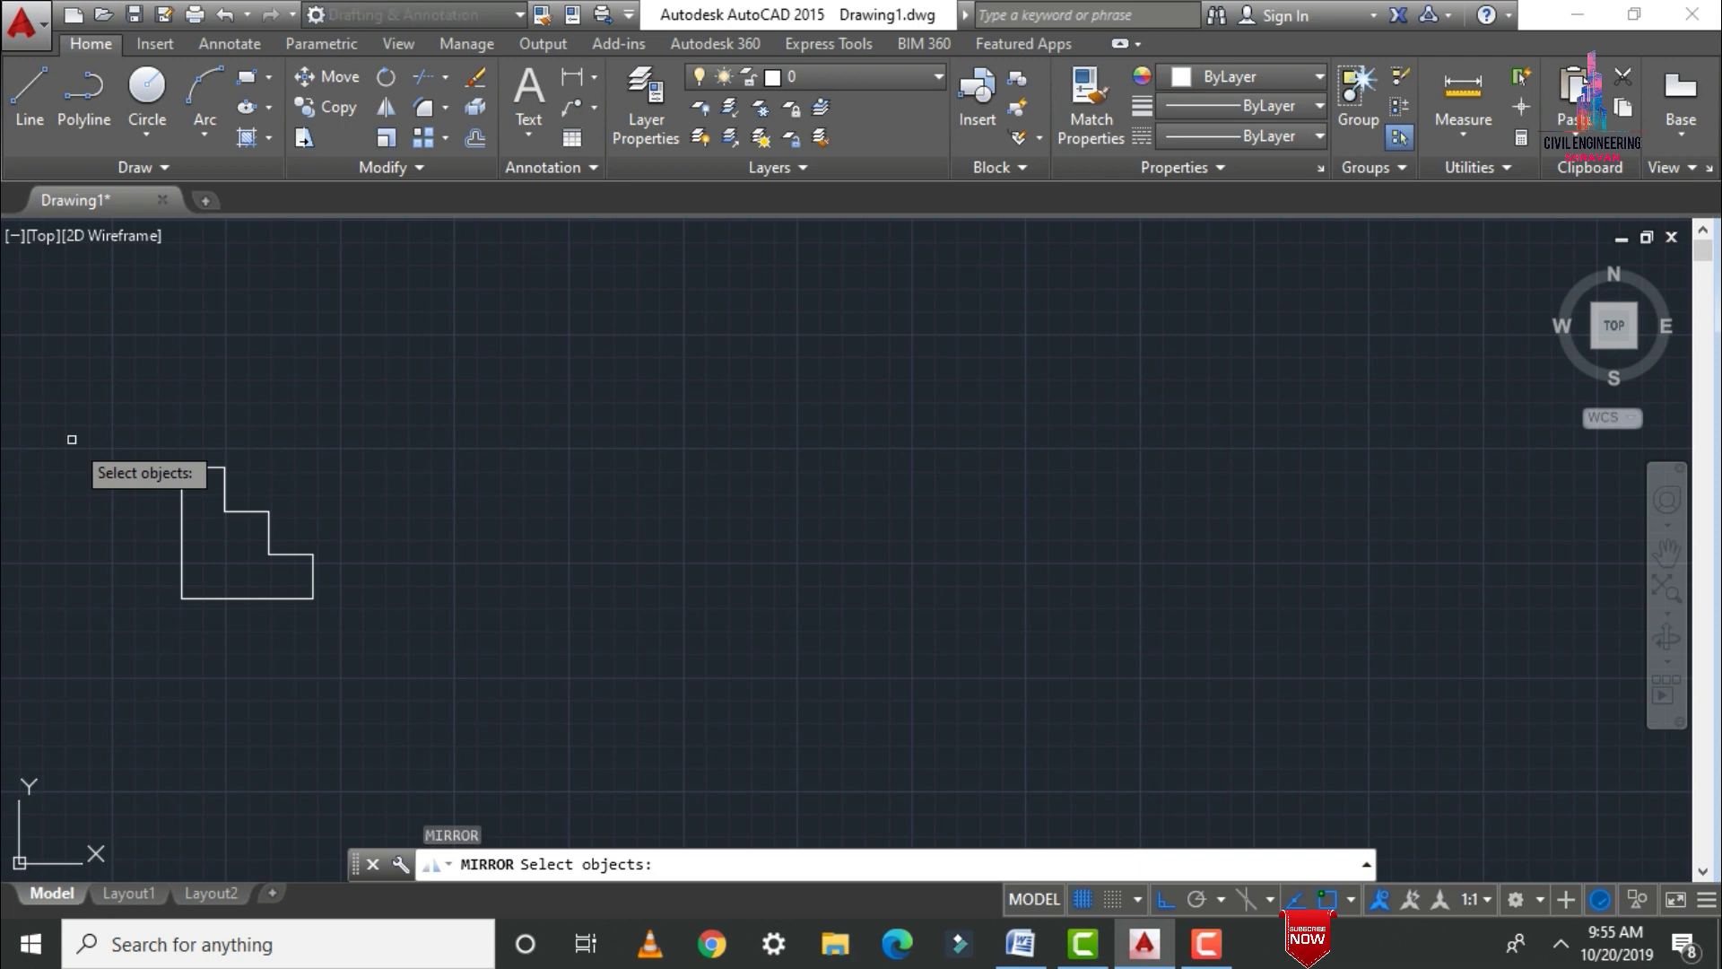
mouse_move(86, 404)
left_mouse_down()
mouse_move(267, 391)
mouse_move(345, 422)
mouse_move(404, 543)
mouse_move(392, 656)
mouse_move(154, 711)
left_mouse_up()
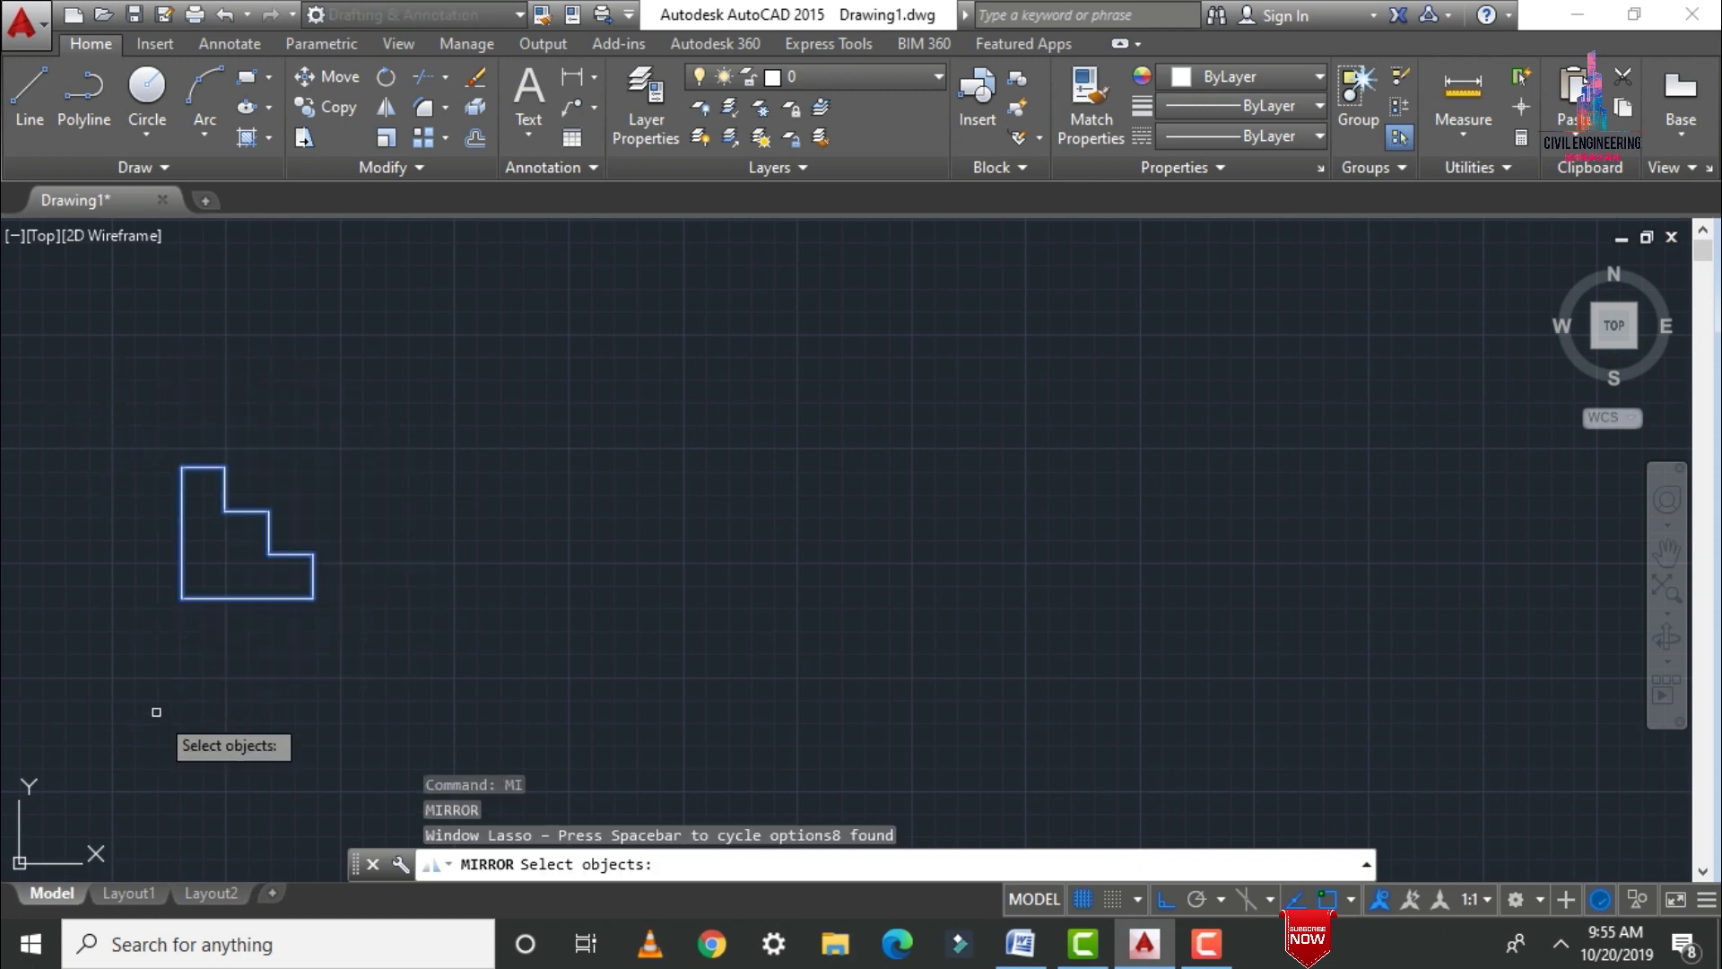
key("Return")
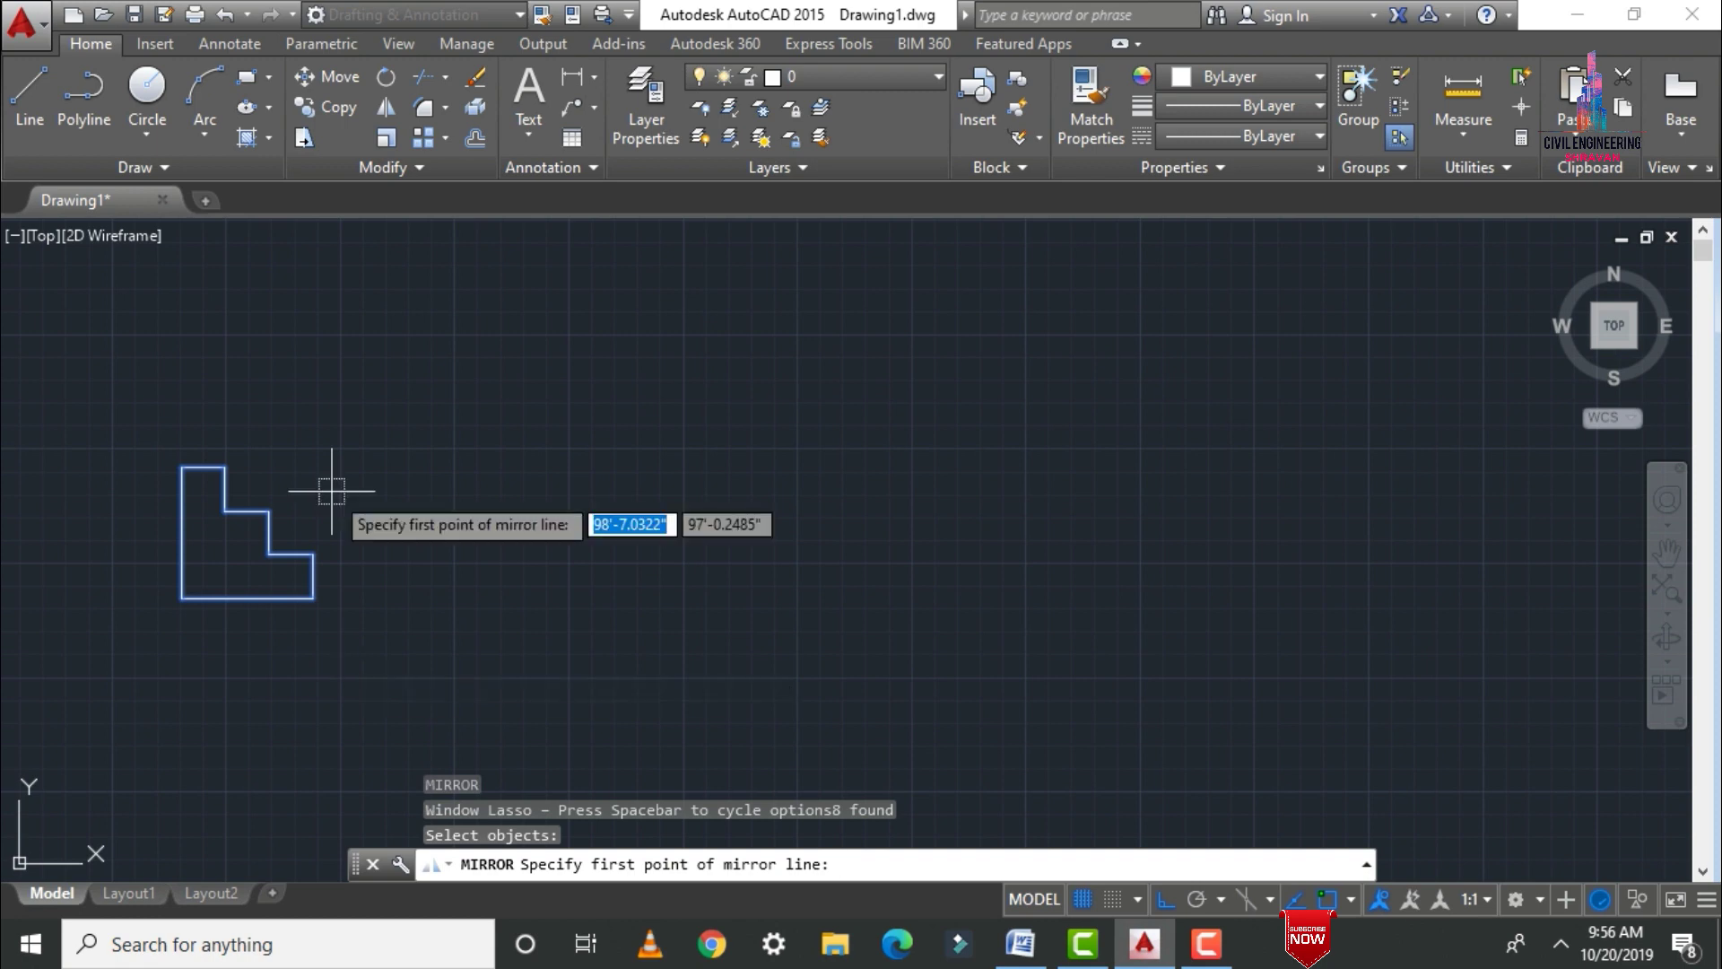
left_click(343, 386)
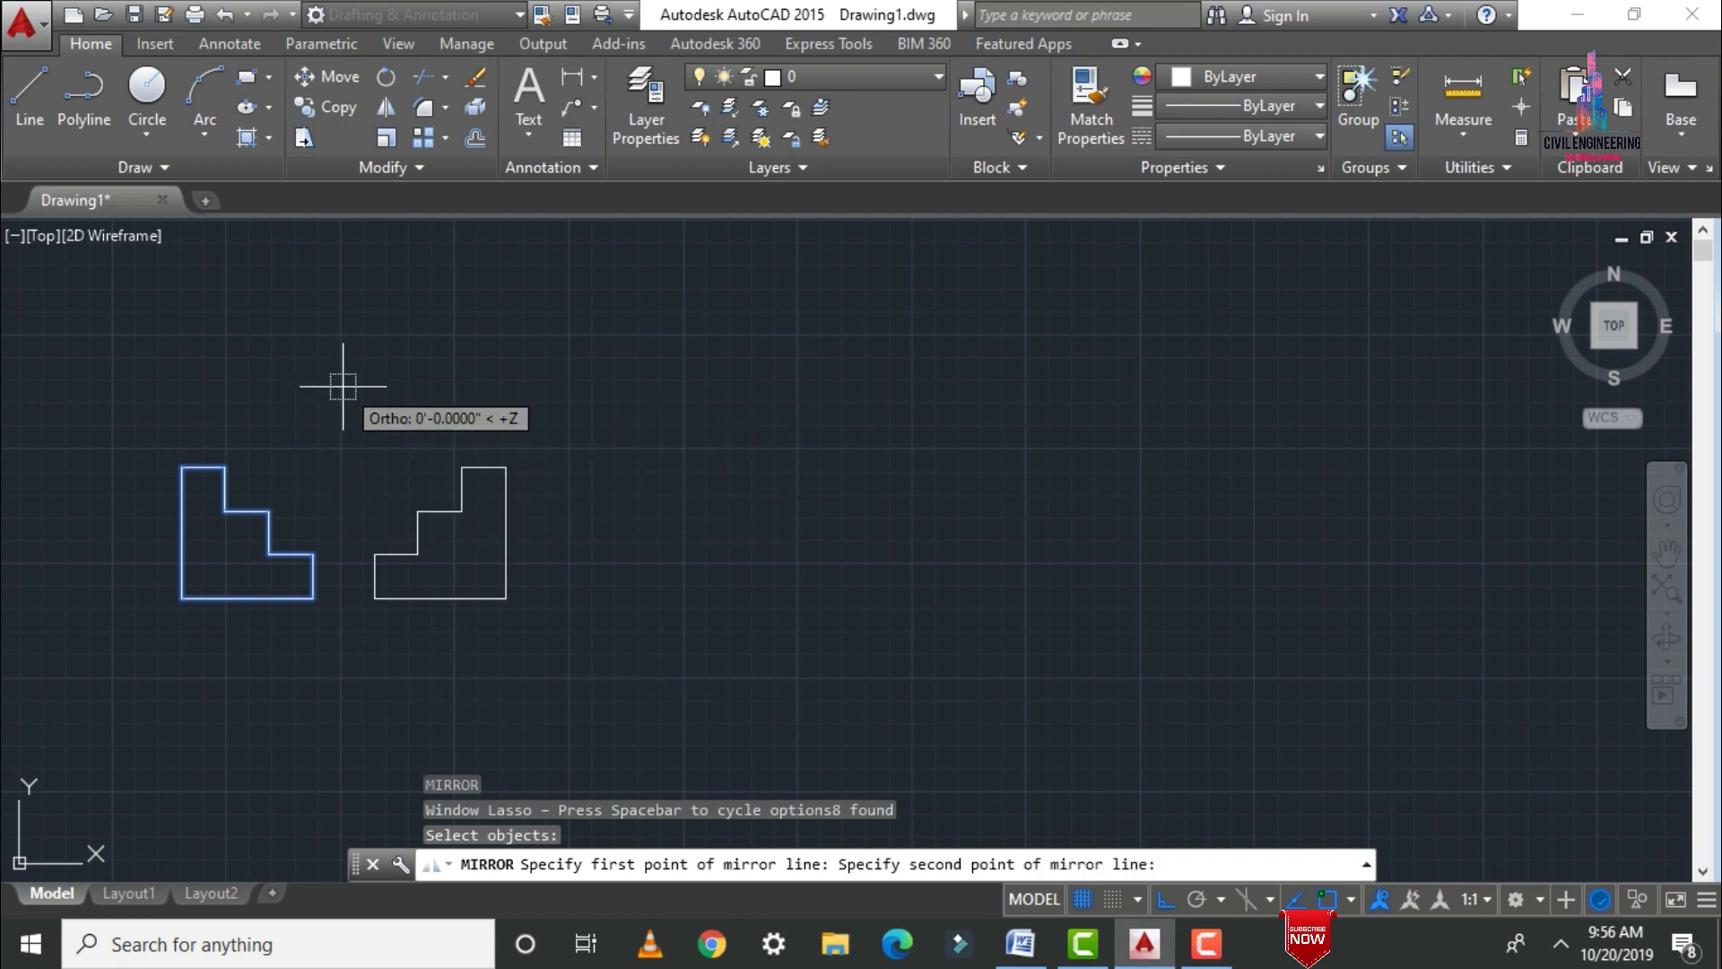
left_click(355, 659)
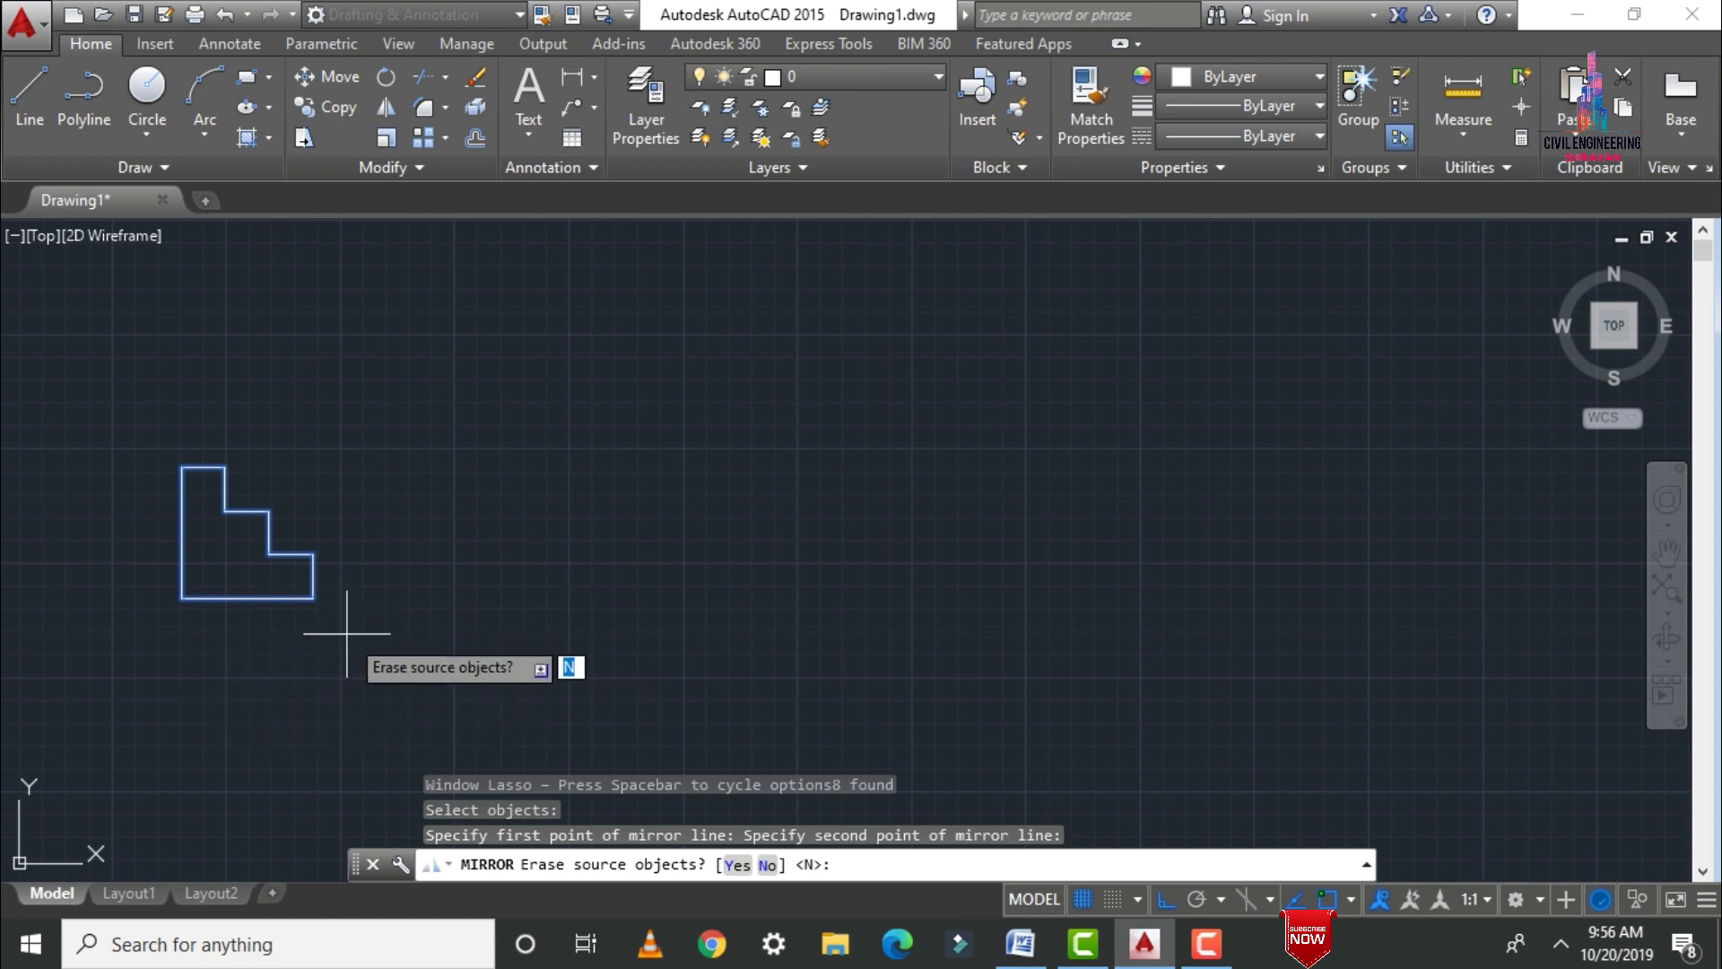
key("Return")
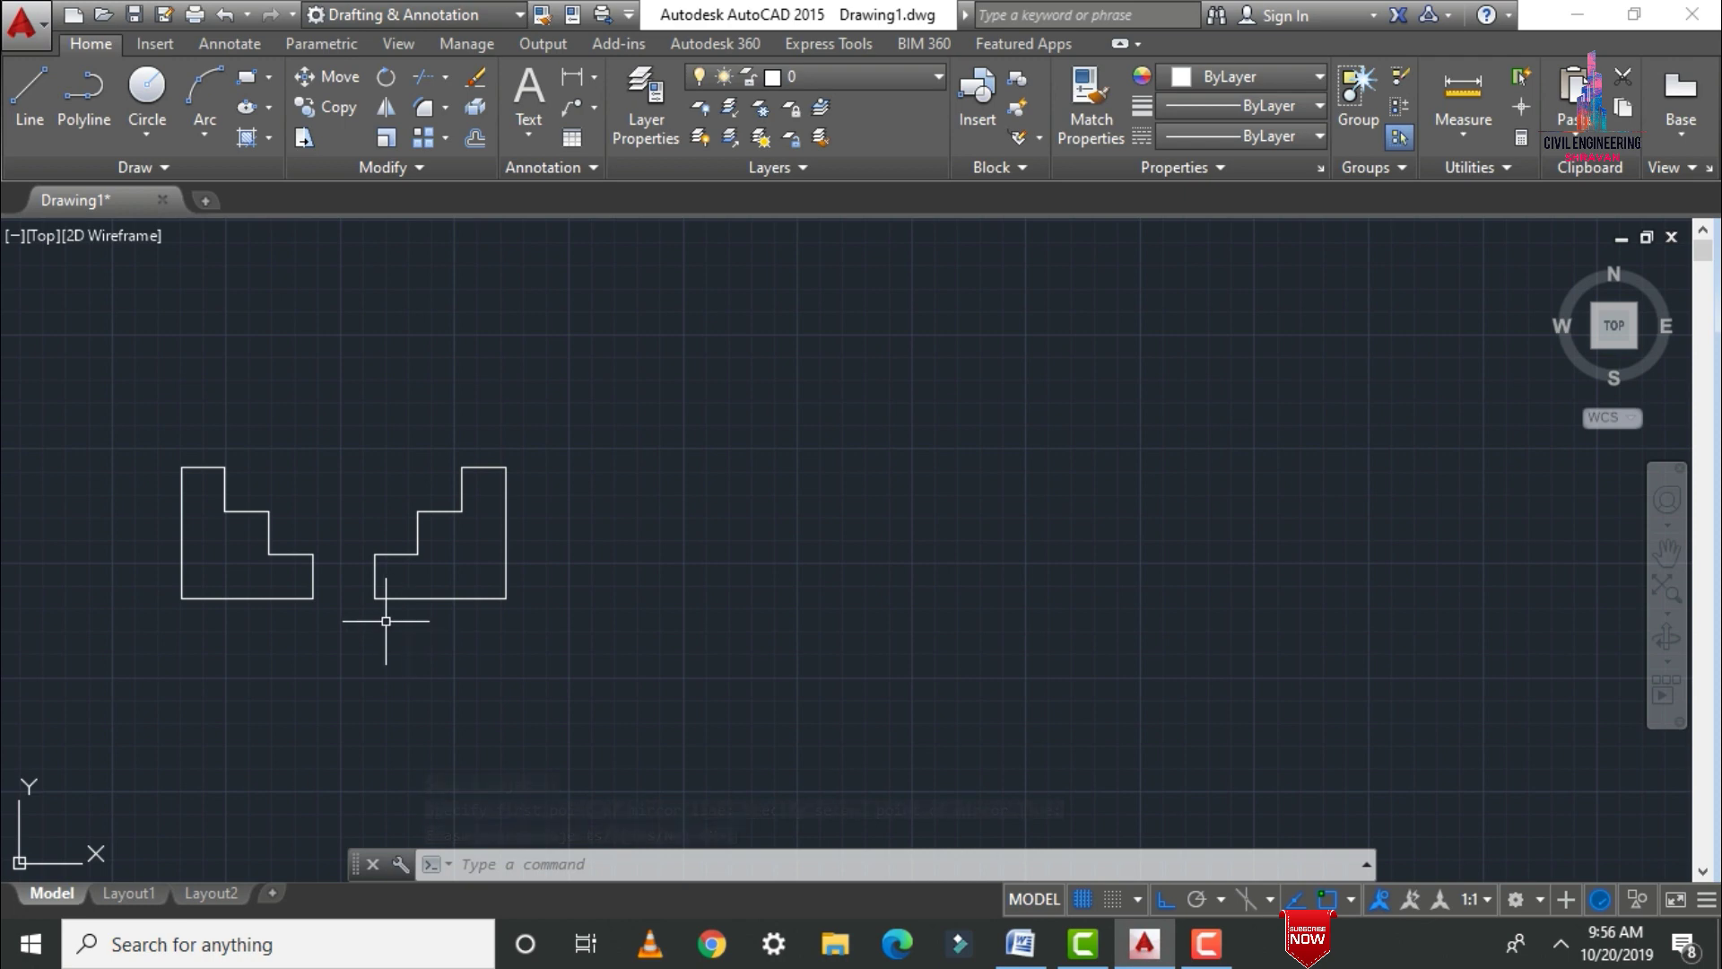
Mirror both stepped outlines across a horizontal line, adding copies while keeping the originals
type("mi")
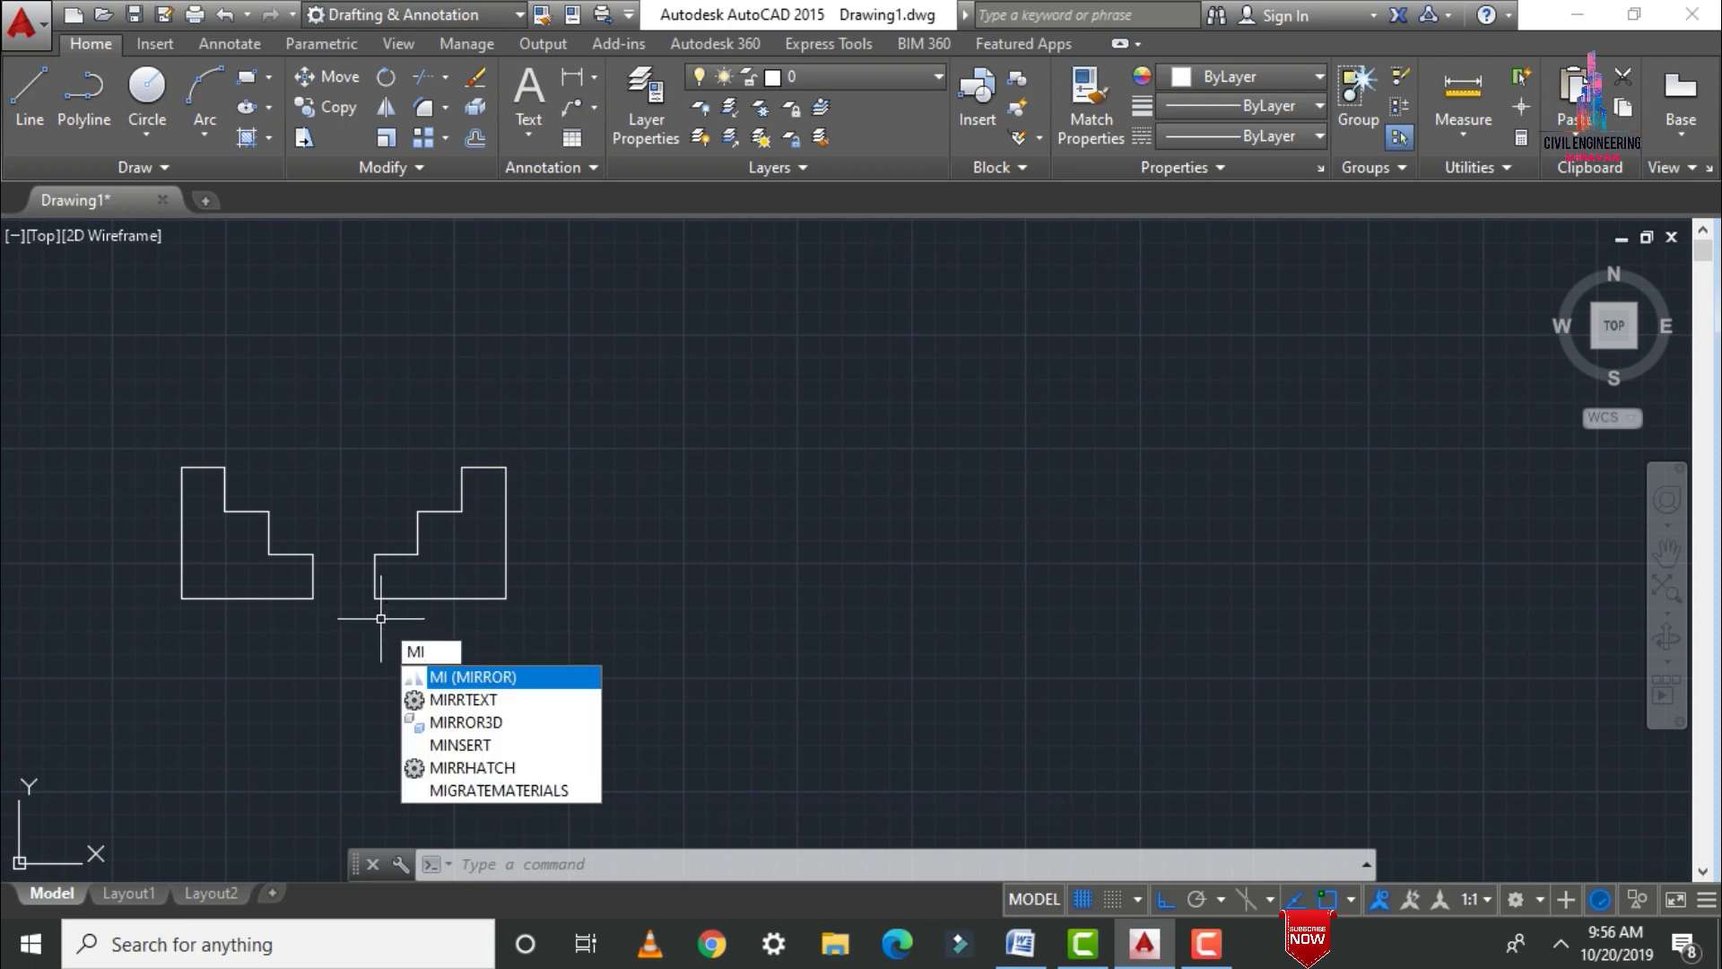
key("Return")
left_click(96, 353)
mouse_move(165, 340)
left_mouse_down()
mouse_move(654, 610)
mouse_move(107, 780)
mouse_move(96, 700)
left_mouse_up()
key("Return")
left_click(135, 420)
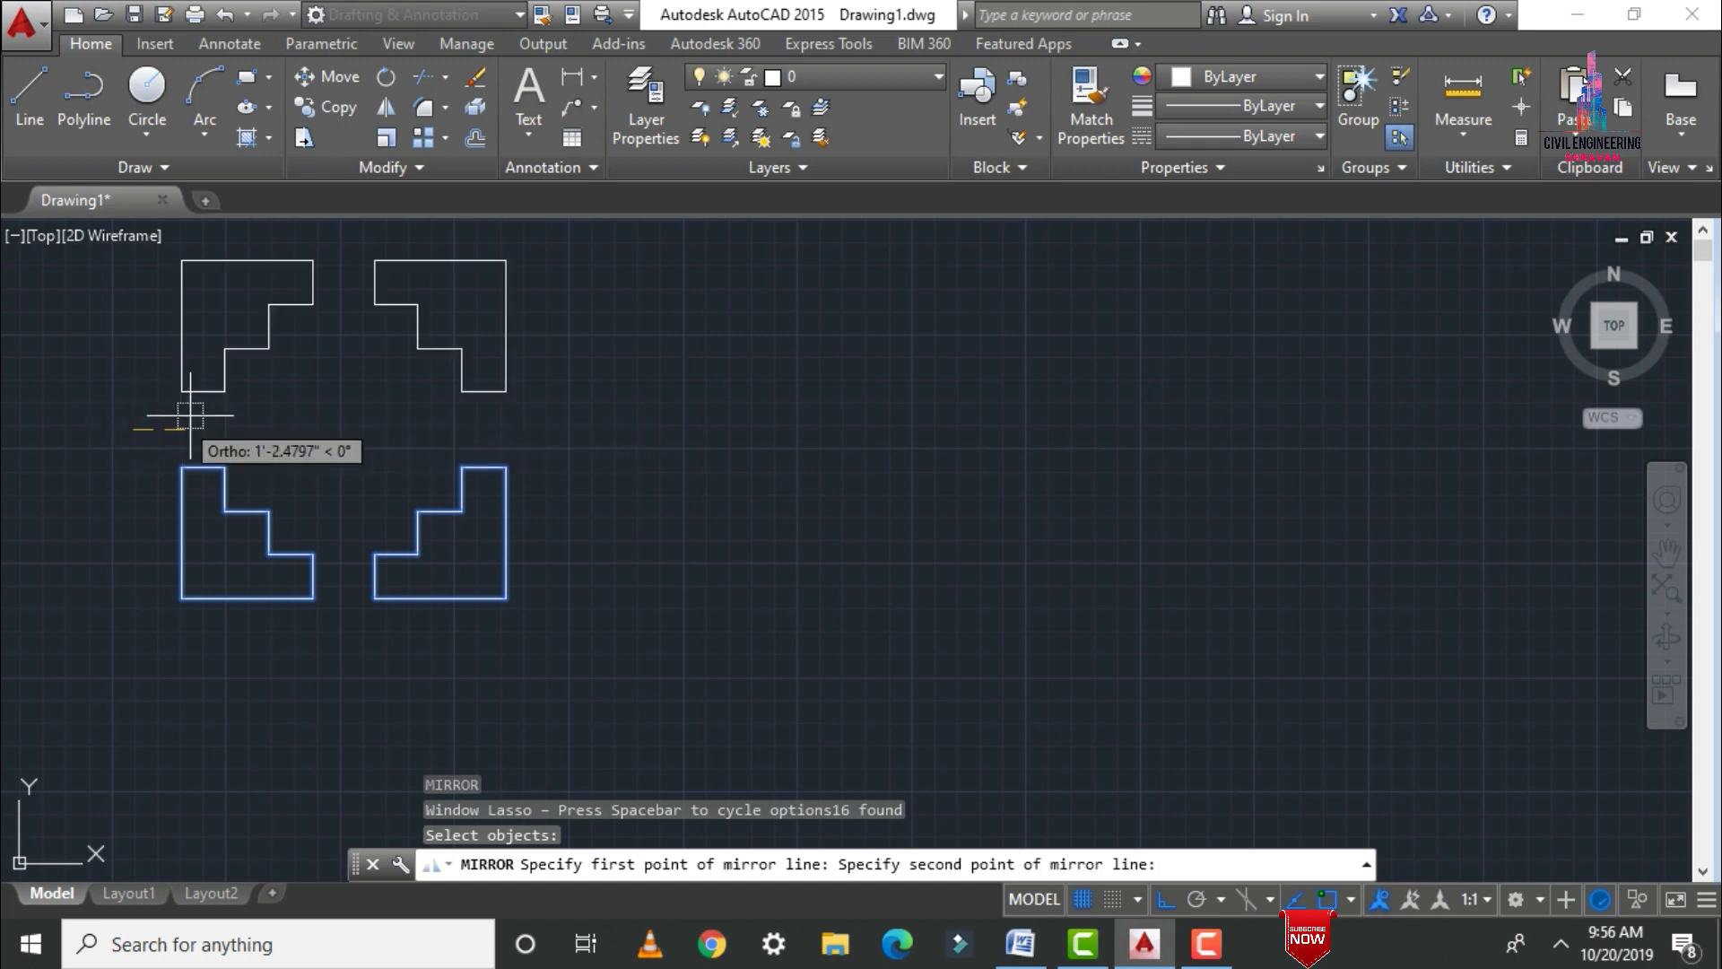
left_click(597, 440)
key("Return")
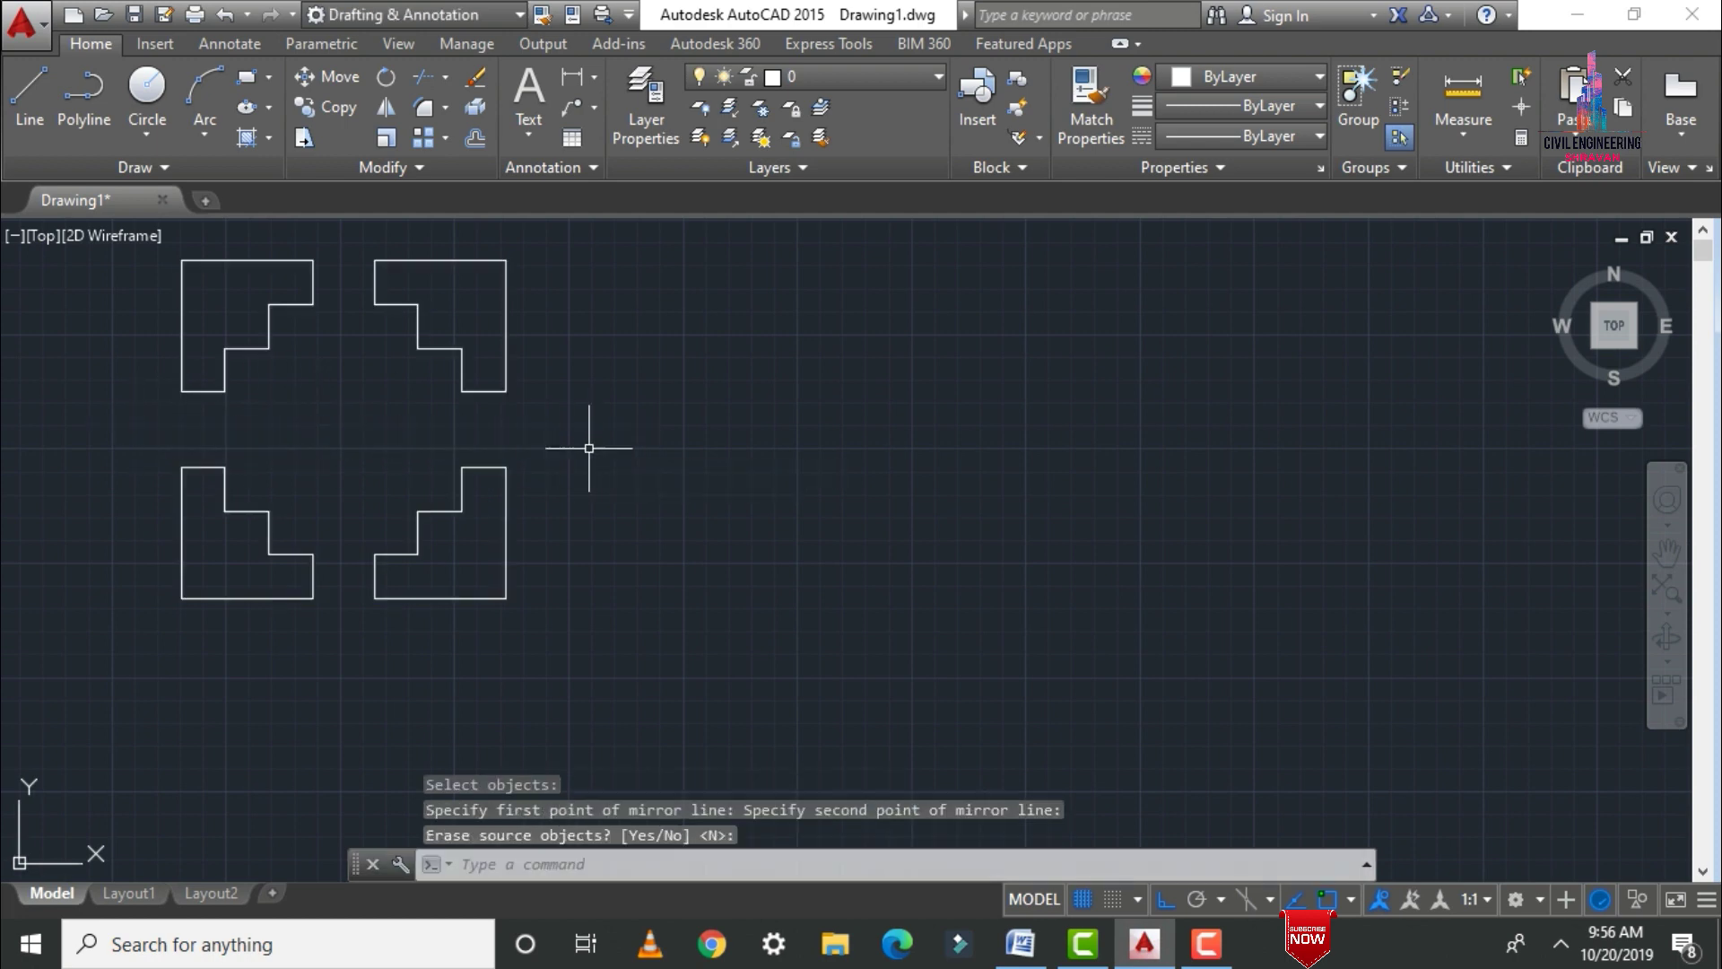
scroll(585, 450, "down", 4)
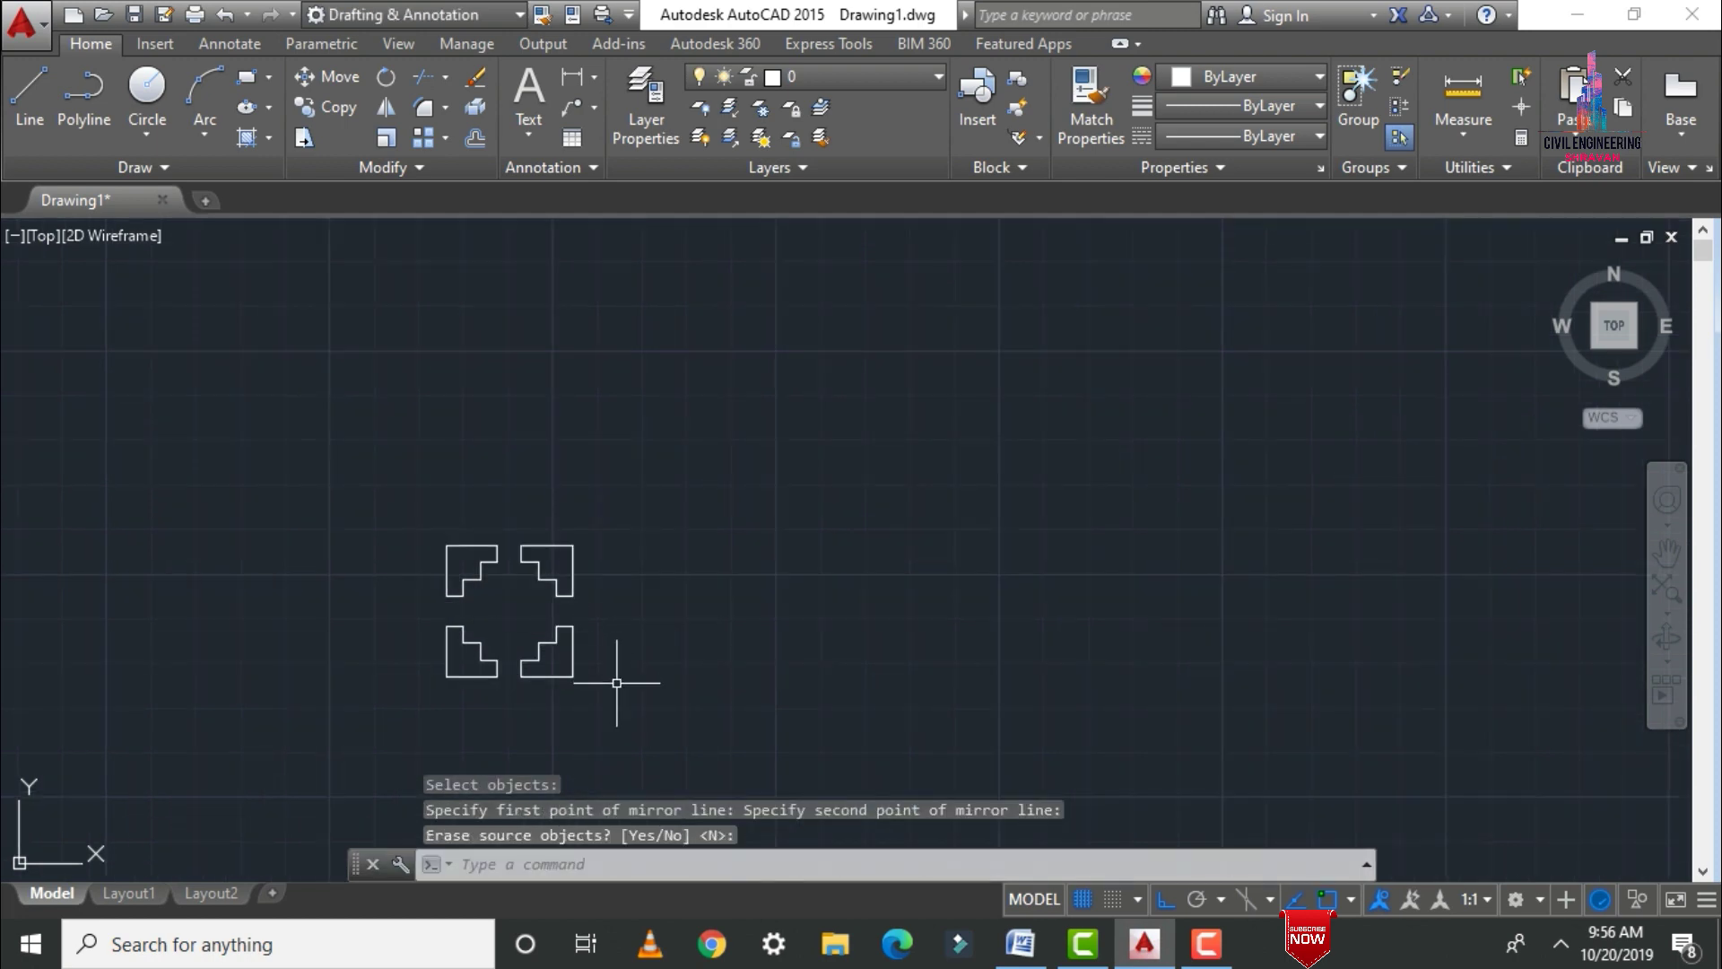
Mirror the four outlines to the right, keeping the originals
type("mi")
key("Return")
mouse_move(417, 518)
left_mouse_down()
mouse_move(645, 481)
mouse_move(640, 630)
mouse_move(580, 738)
mouse_move(412, 767)
left_mouse_up()
key("Return")
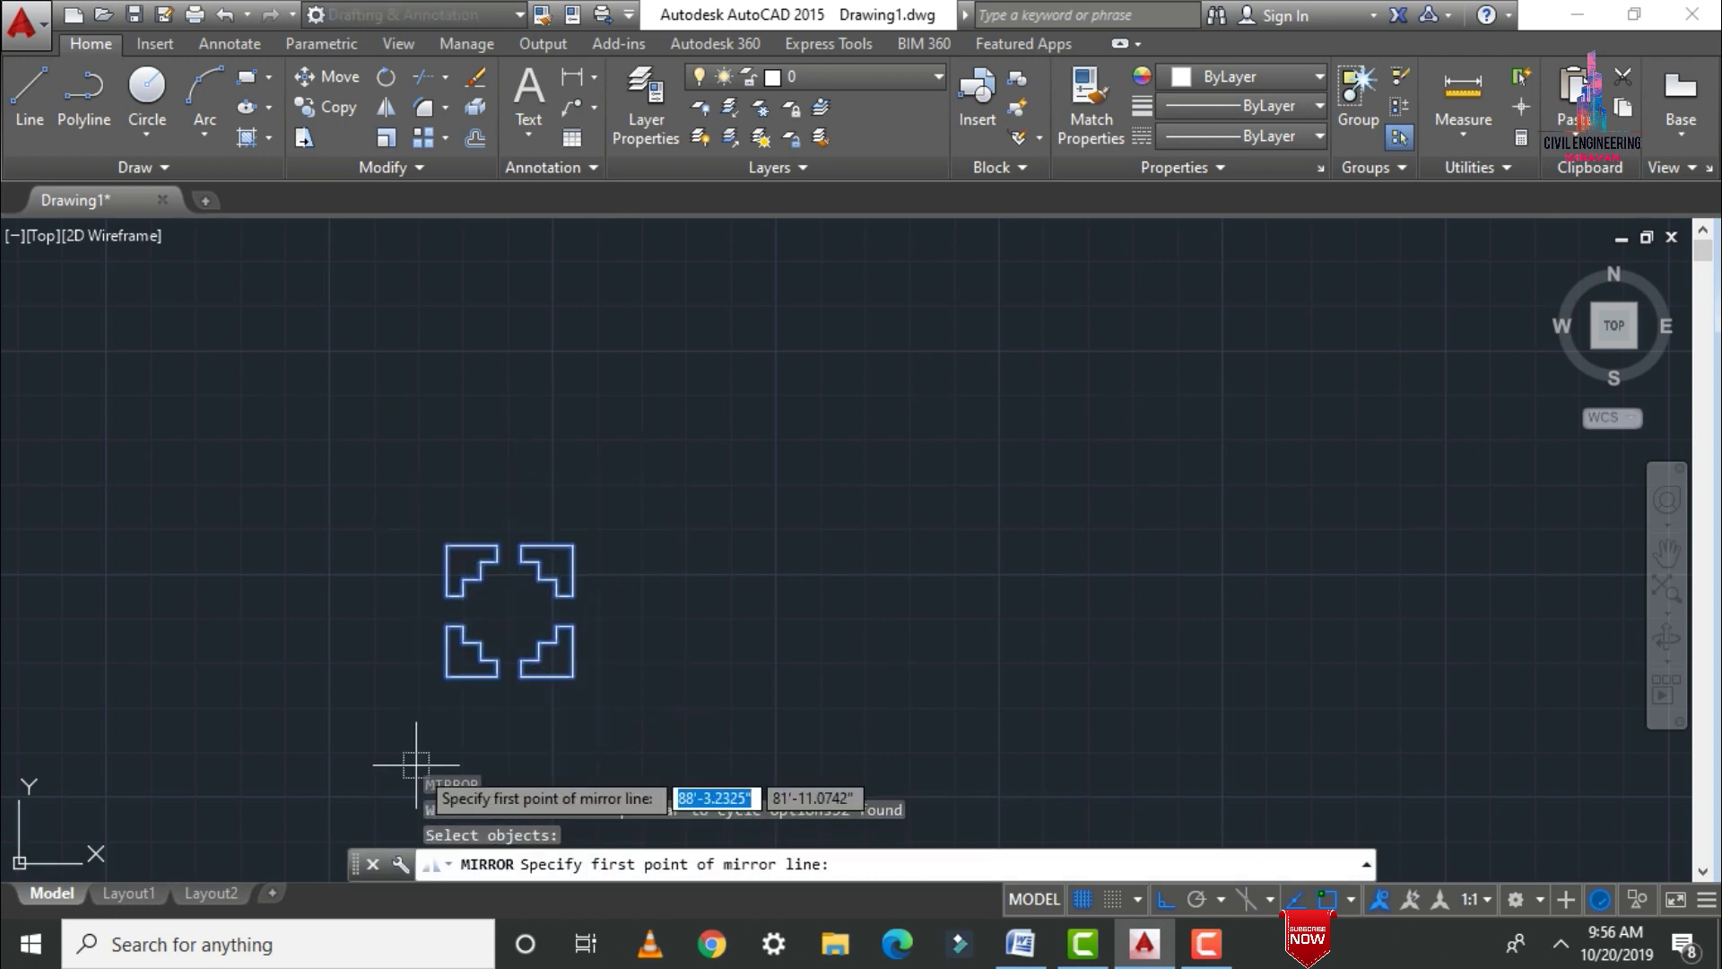
left_click(611, 525)
left_click(572, 713)
key("Return")
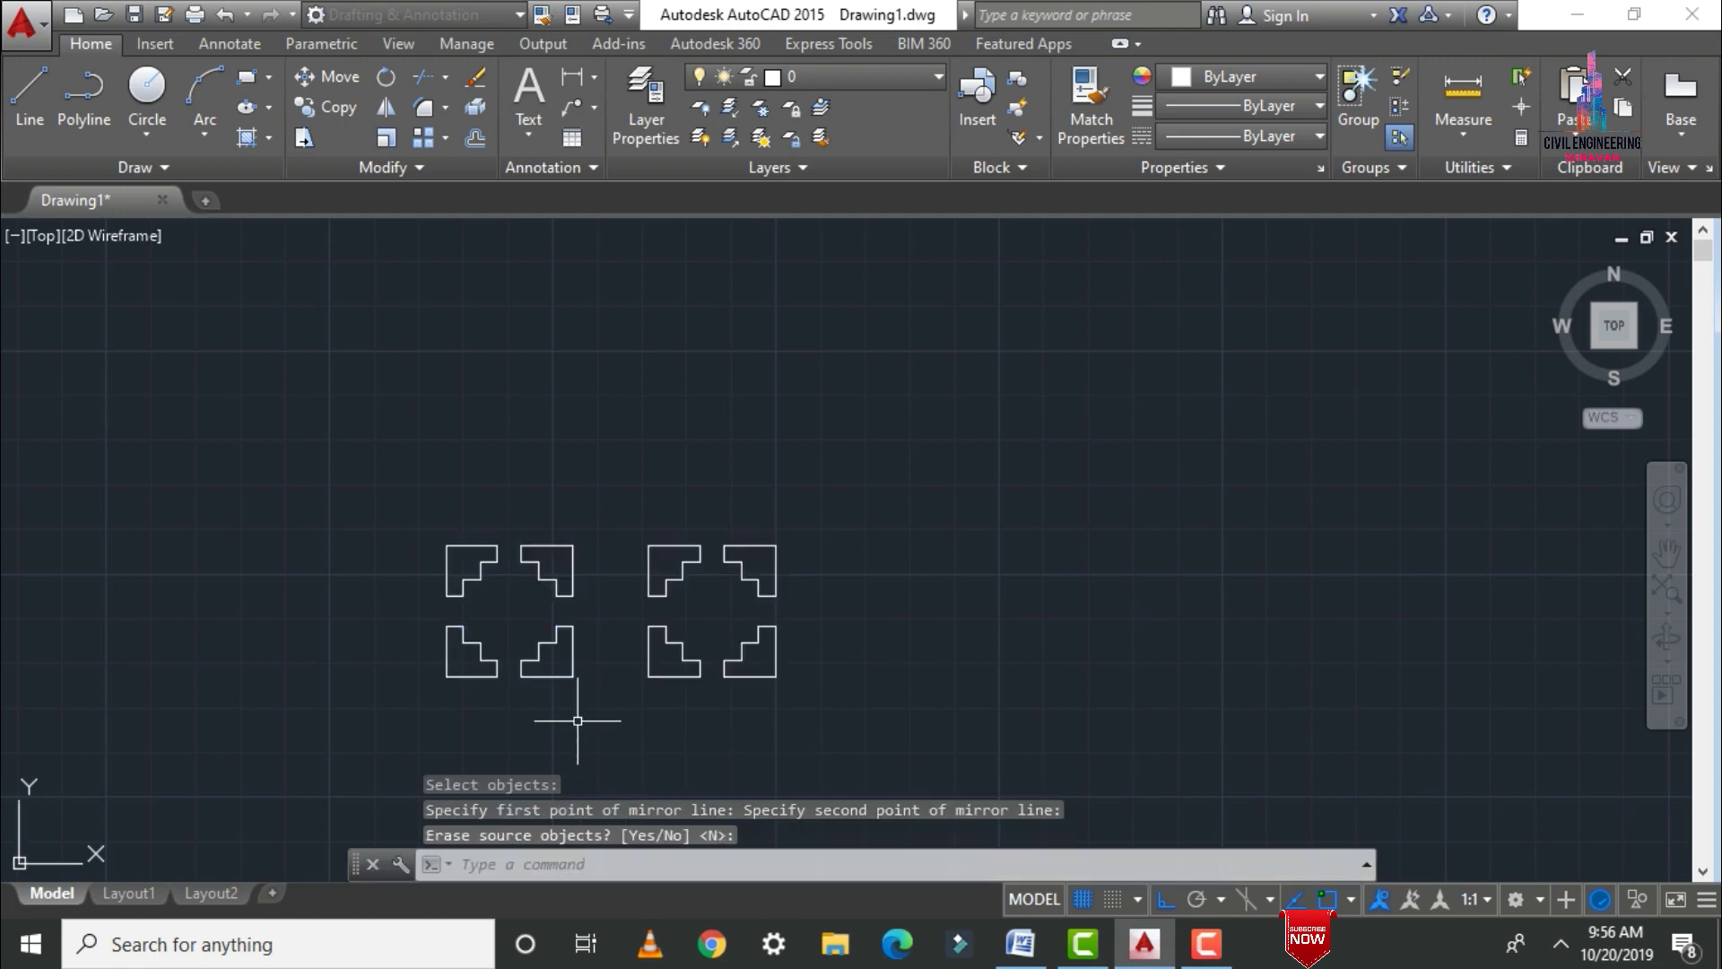
Mirror all eight outlines upward across a horizontal line, keeping the originals
type("mi")
key("Return")
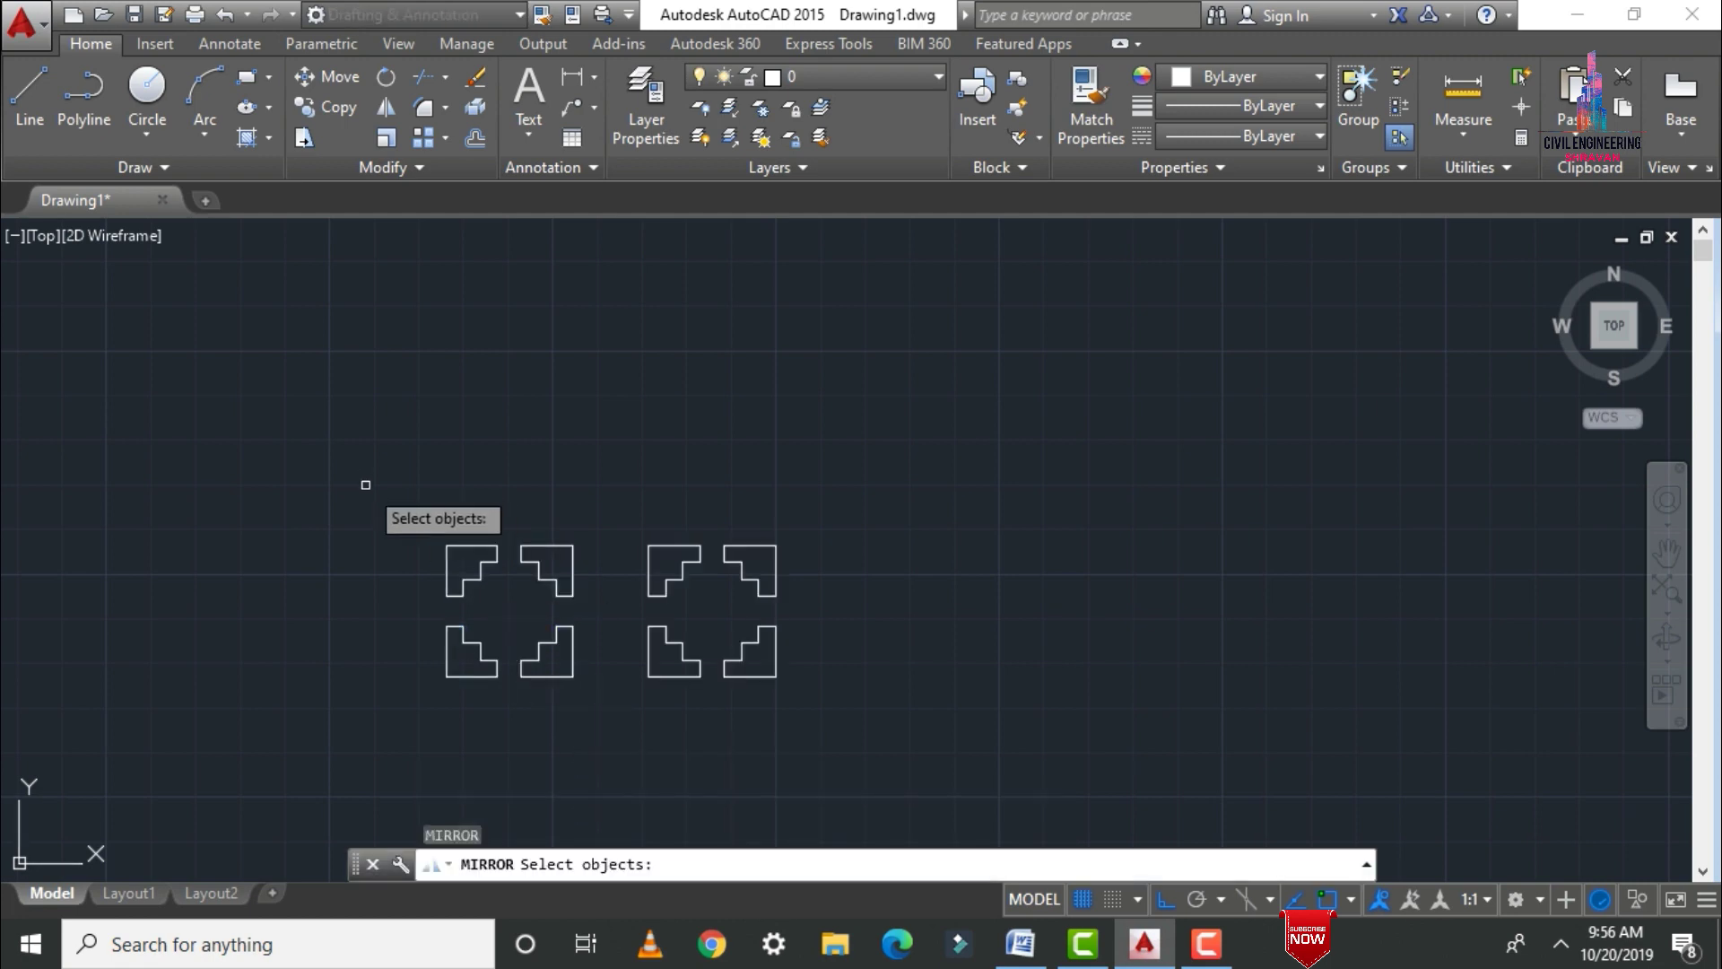
mouse_move(366, 484)
left_mouse_down()
mouse_move(773, 476)
mouse_move(829, 612)
mouse_move(738, 745)
mouse_move(434, 718)
left_mouse_up()
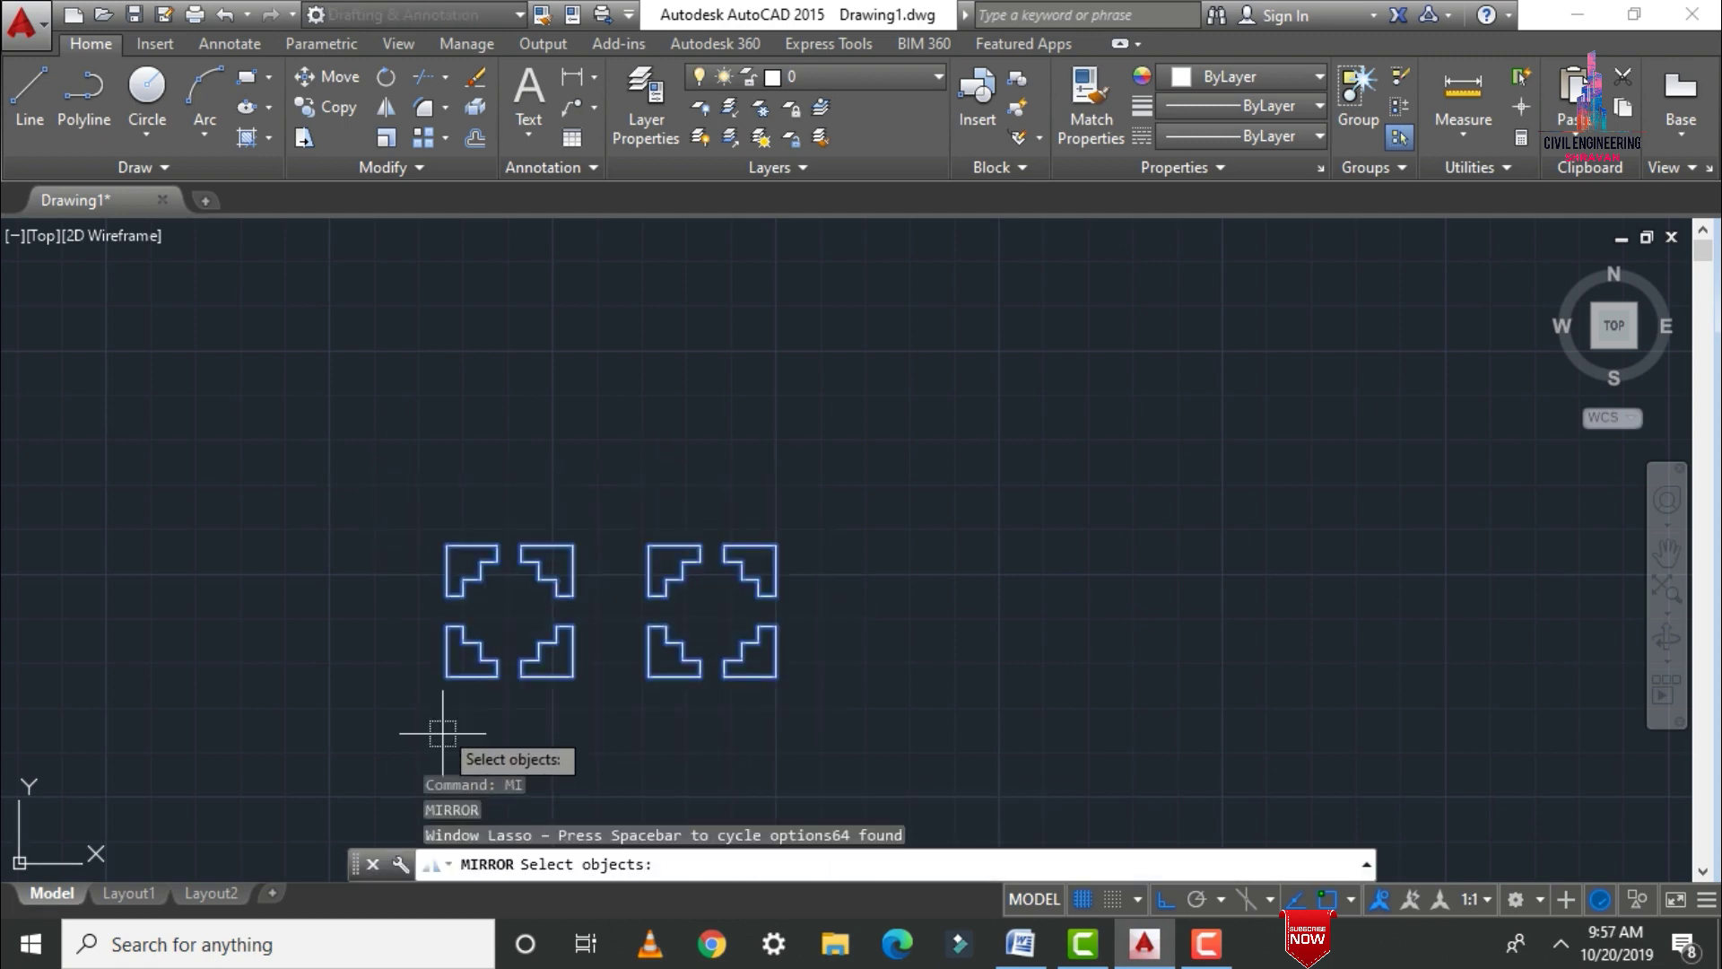
key("Return")
left_click(390, 515)
left_click(864, 497)
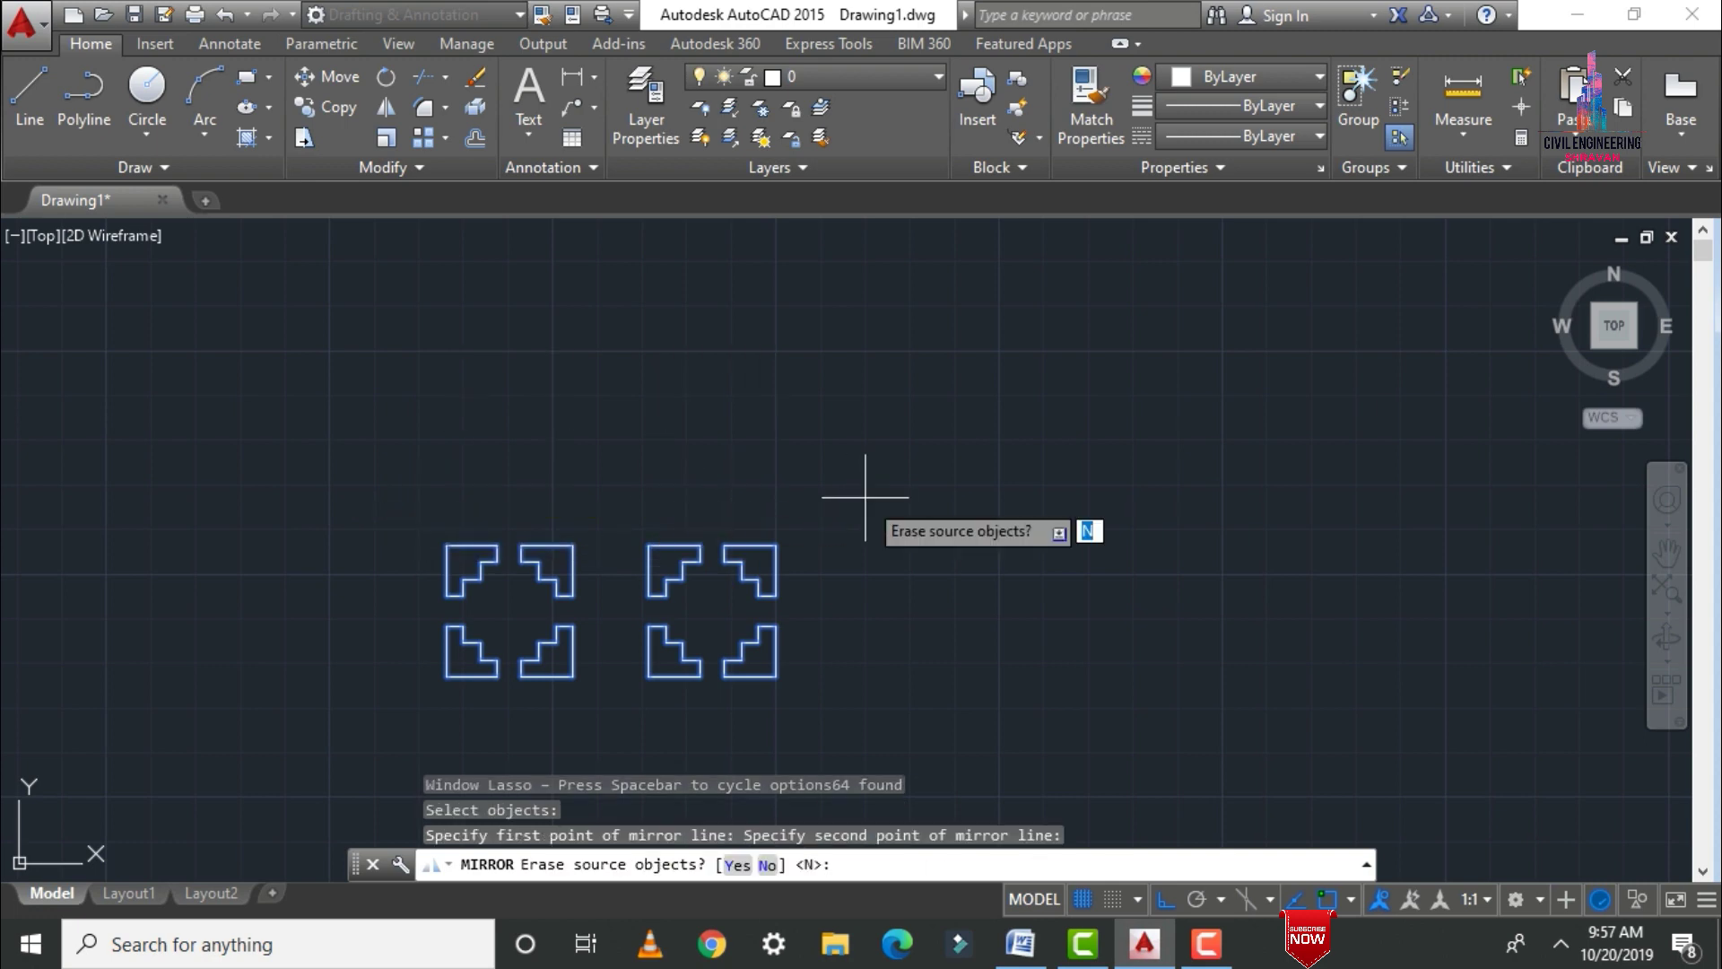
key("Return")
Mirror all sixteen outlines across a vertical line, keeping the originals
type("mi")
key("Return")
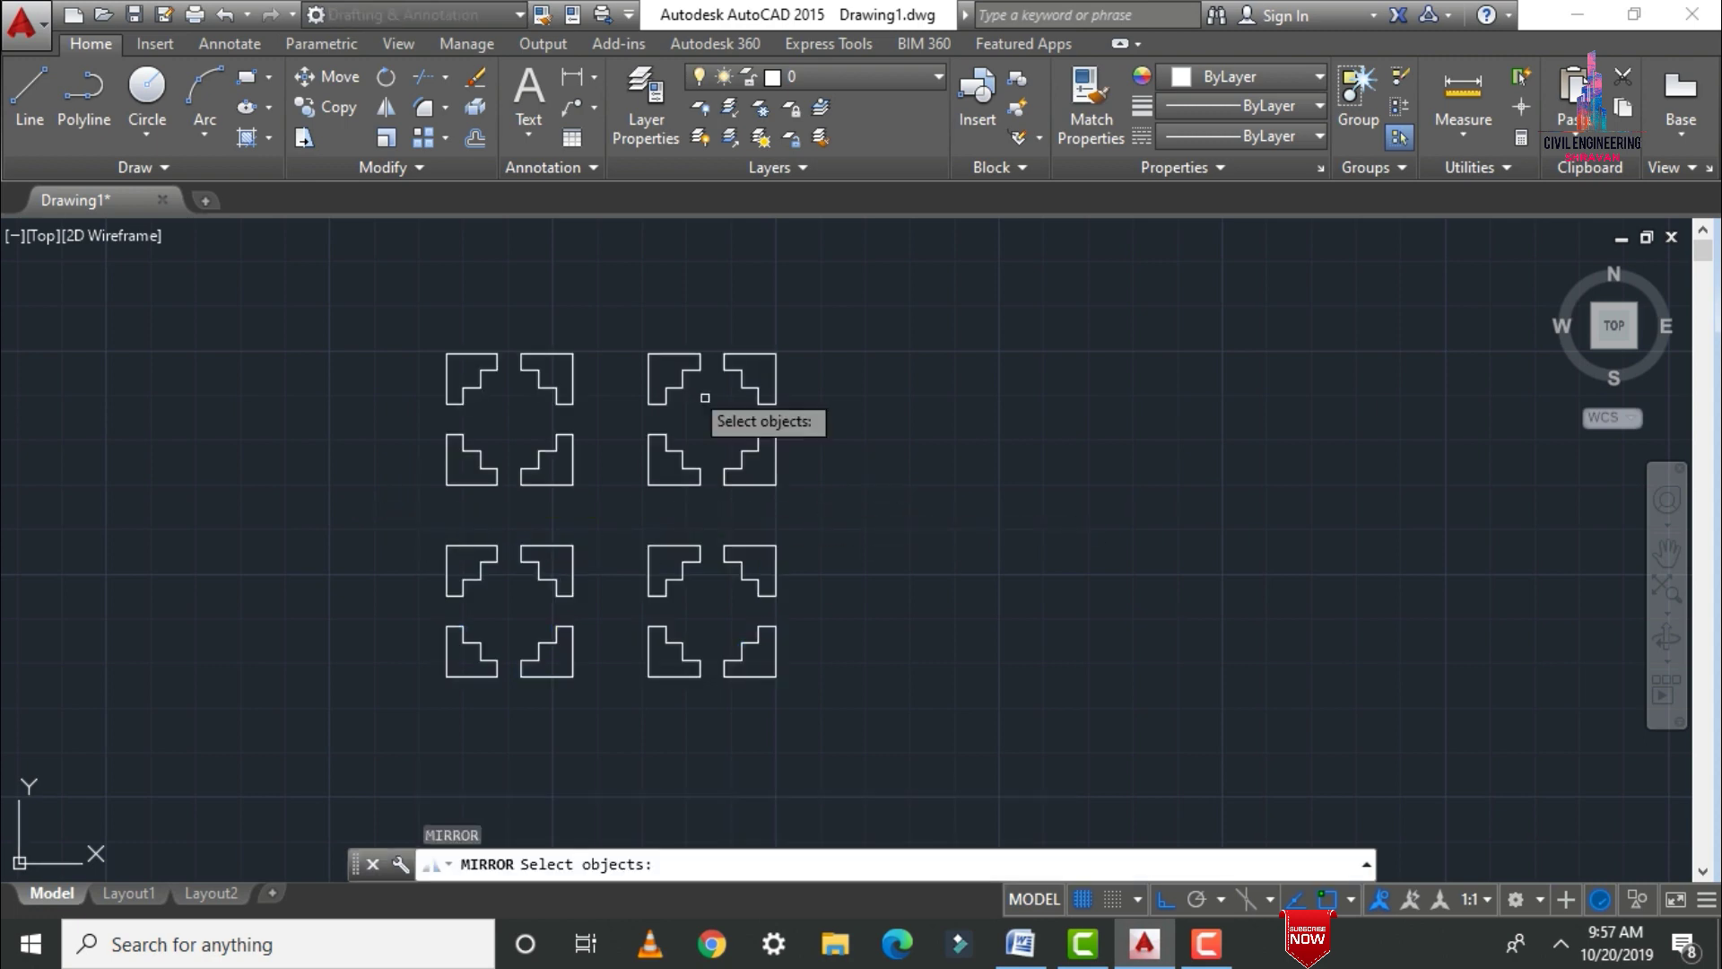
left_click(428, 329)
mouse_move(649, 256)
left_mouse_down()
mouse_move(832, 631)
mouse_move(568, 819)
mouse_move(358, 730)
left_mouse_up()
key("Return")
left_click(826, 300)
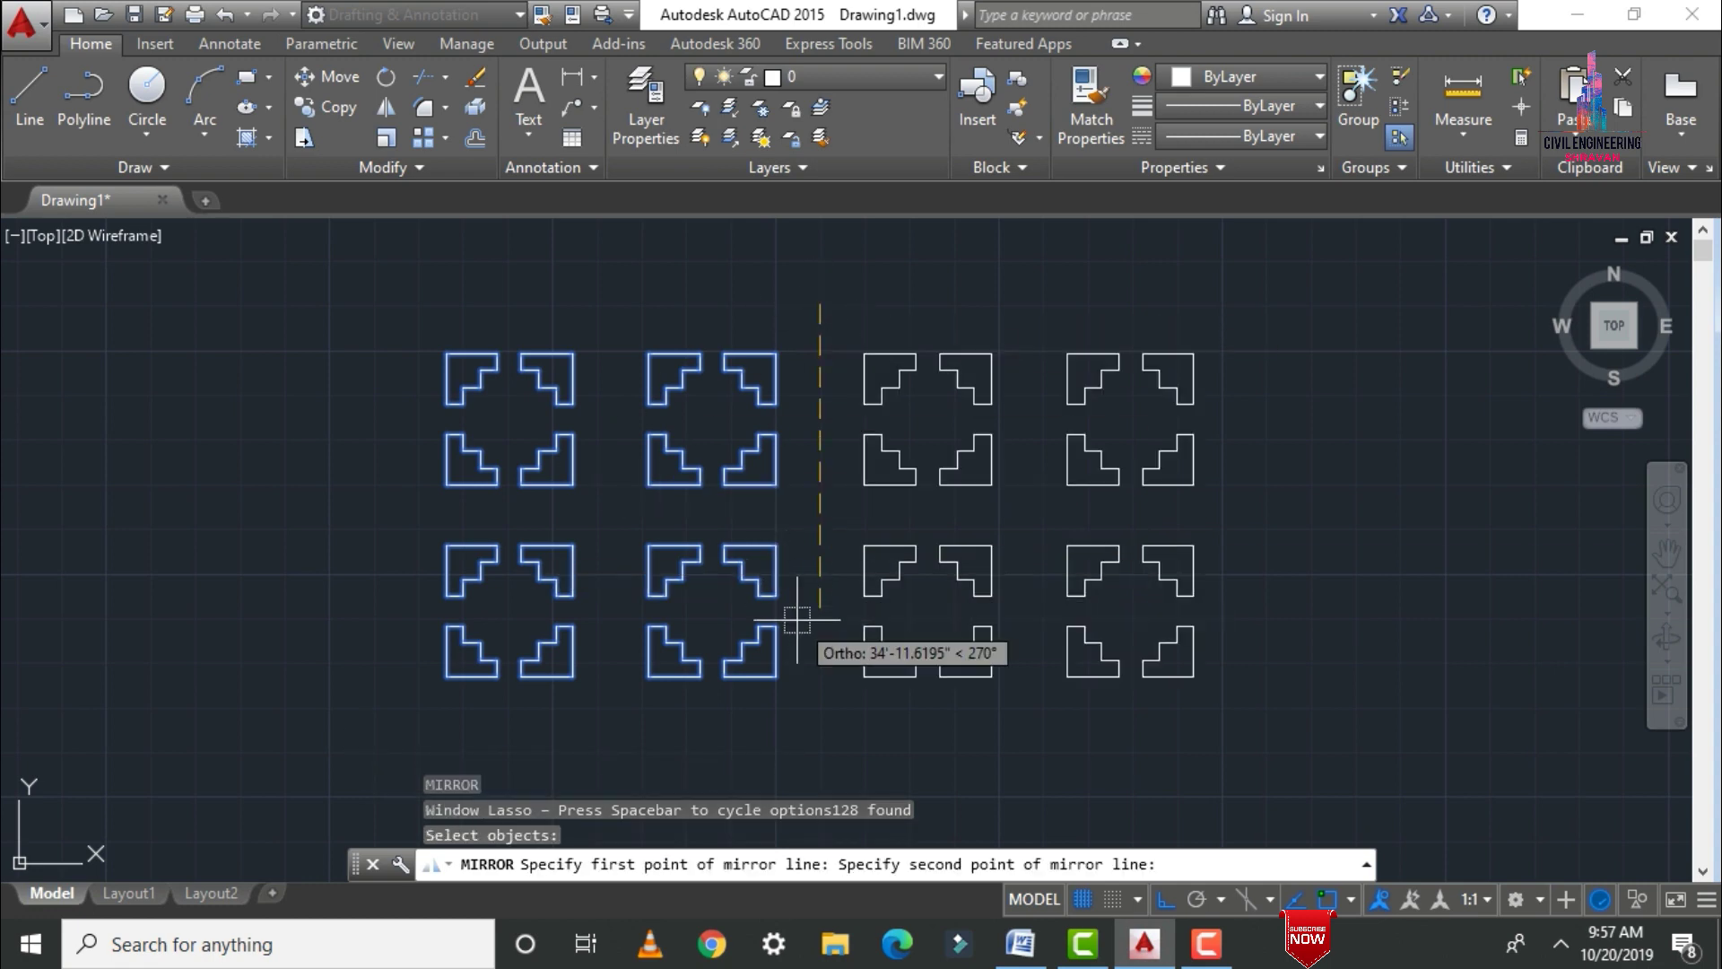
left_click(825, 700)
key("Return")
scroll(812, 700, "down", 2)
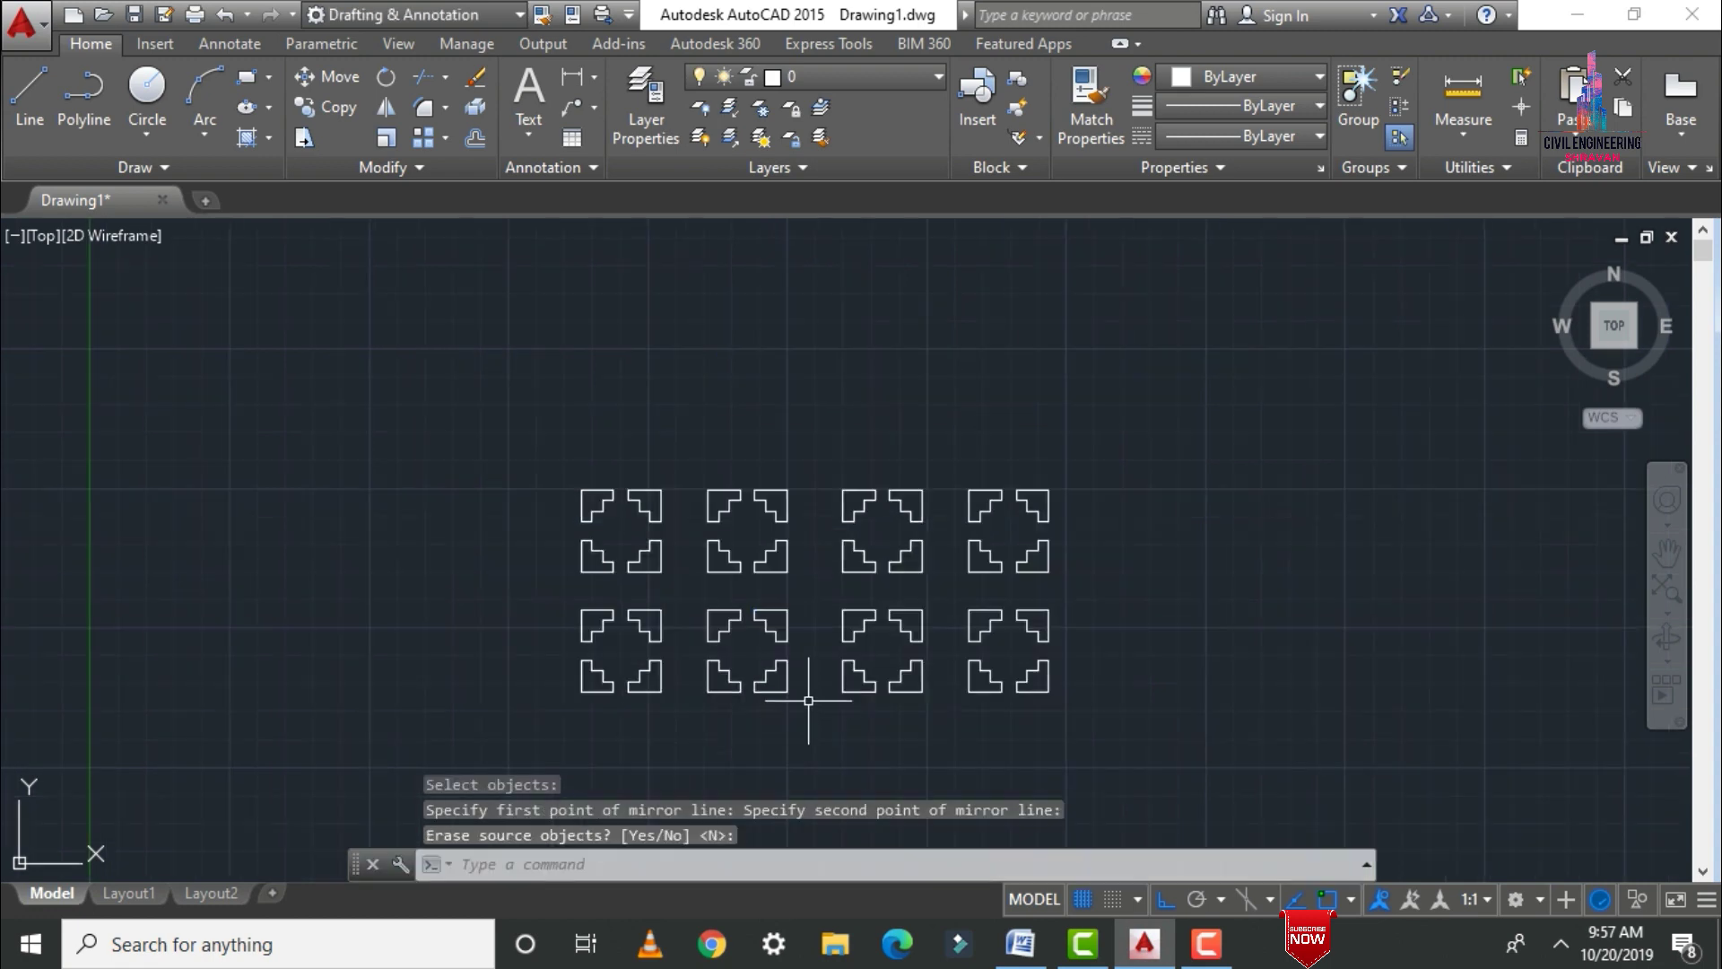
Mirror the whole pattern once more across a horizontal line, completing the eight-by-eight grid
type("mi")
key("Return")
mouse_move(549, 467)
left_mouse_down()
mouse_move(749, 401)
mouse_move(1221, 348)
mouse_move(1217, 647)
mouse_move(974, 773)
mouse_move(568, 722)
left_mouse_up()
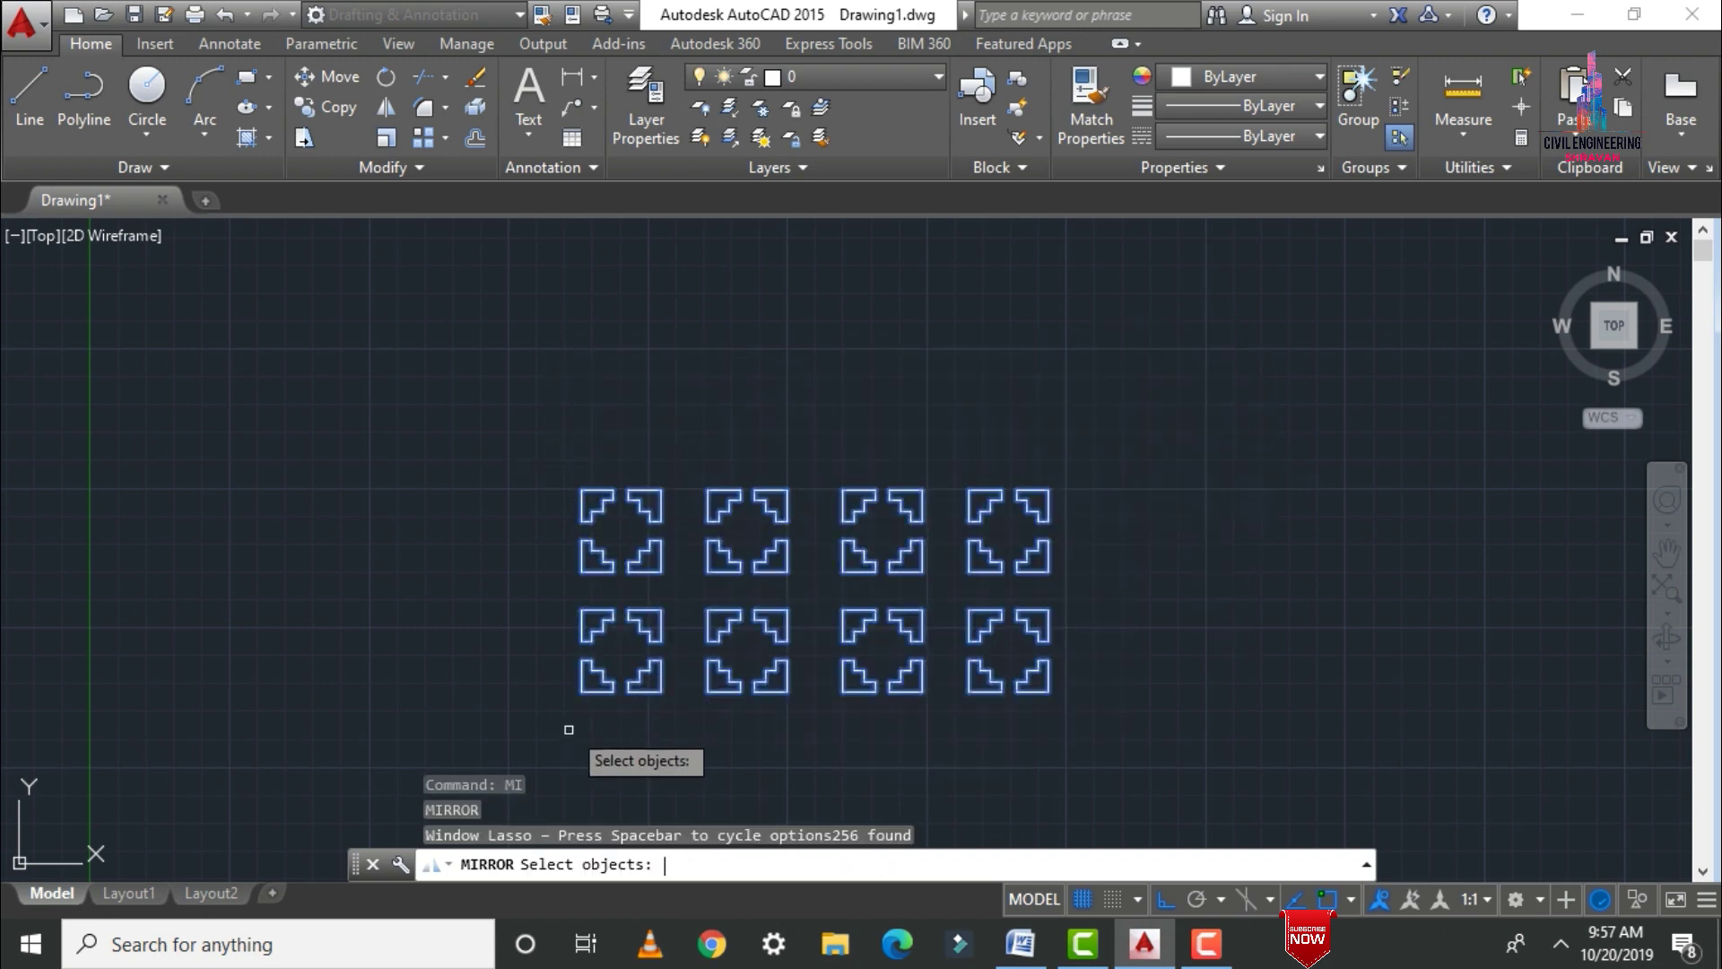
key("Return")
left_click(550, 451)
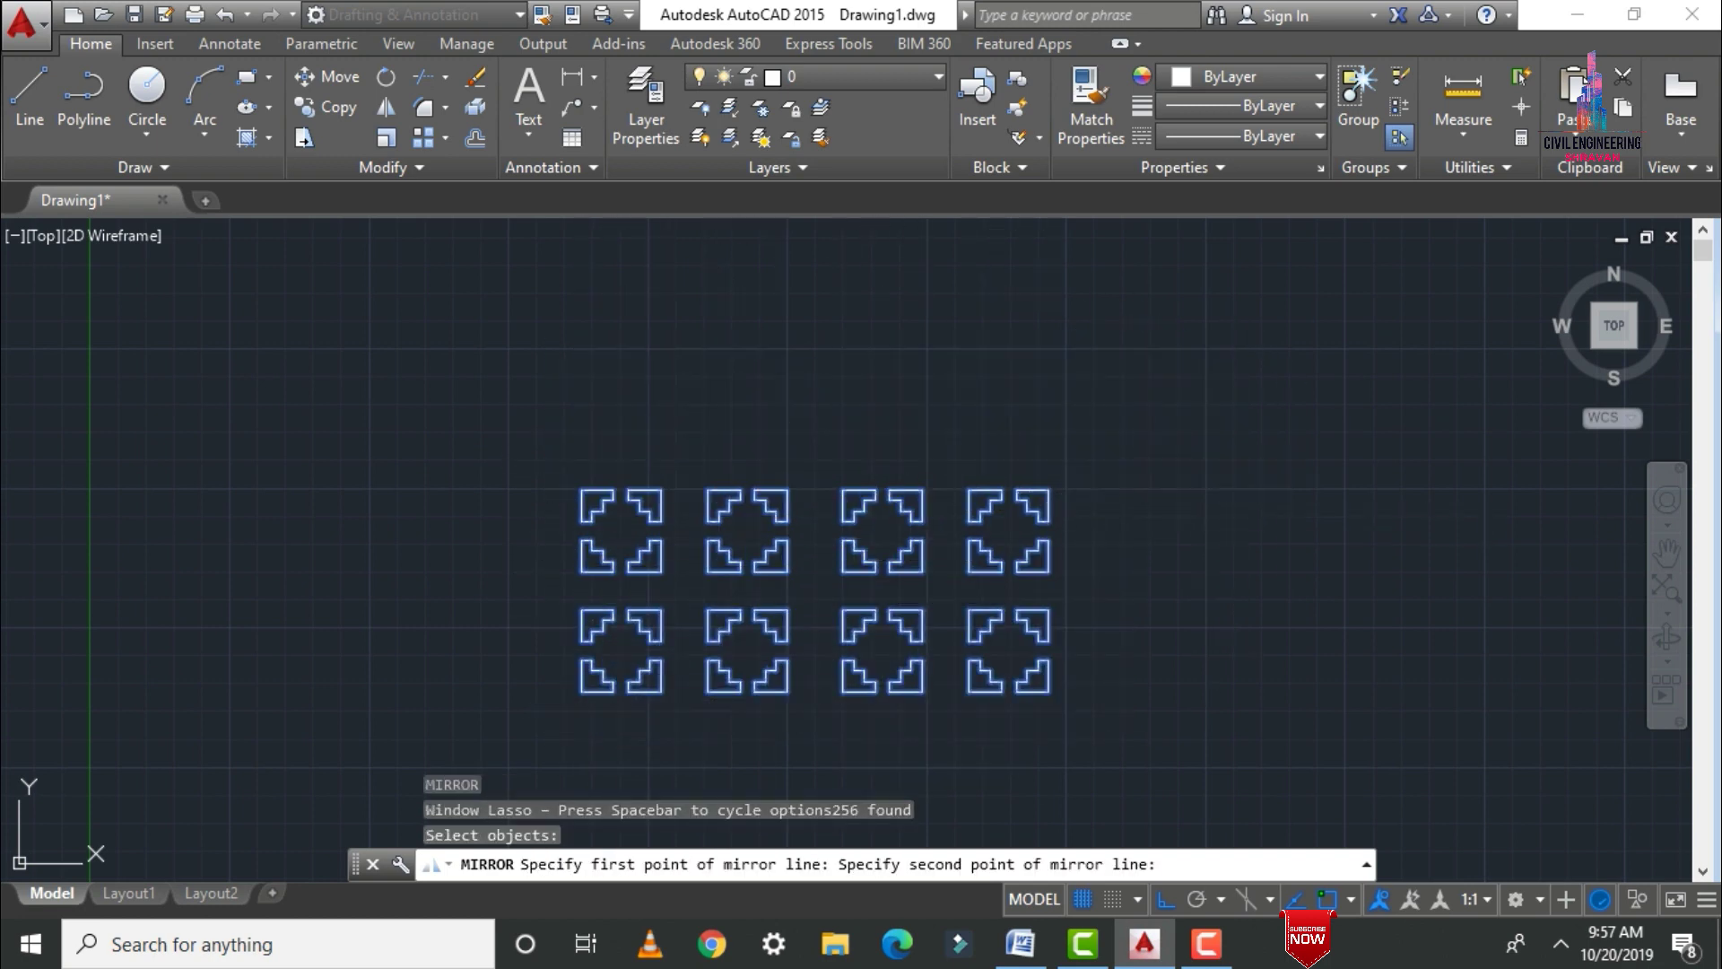
left_click(1096, 440)
key("Return")
scroll(961, 576, "down", 2)
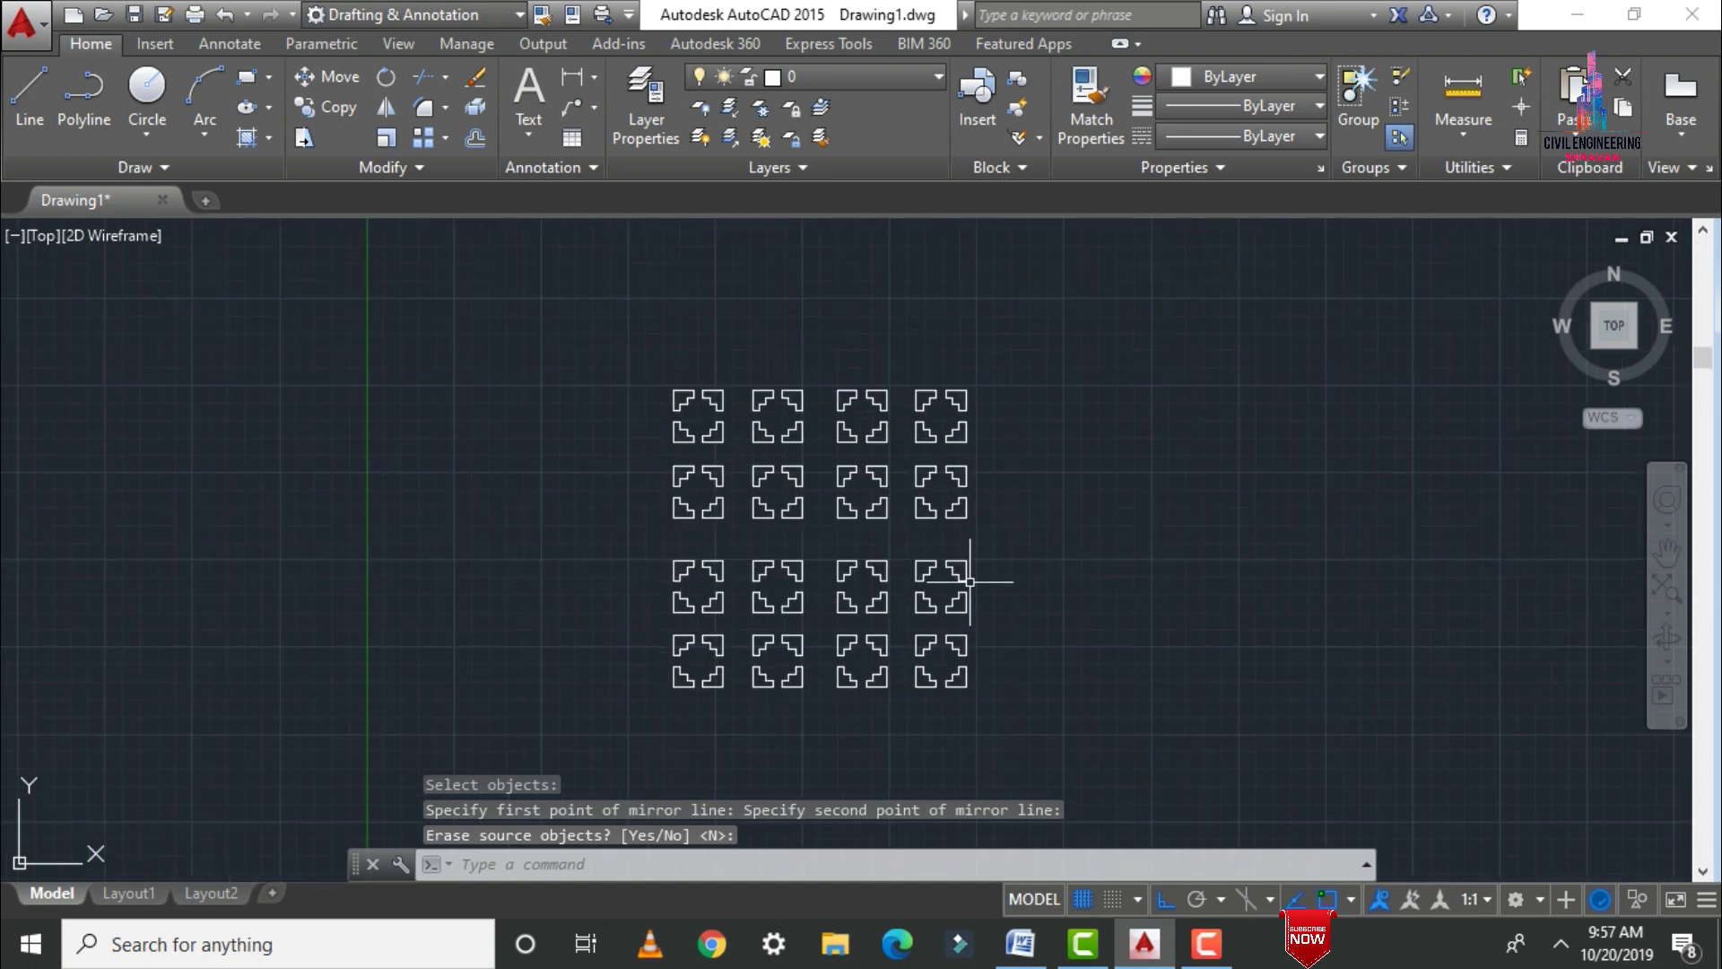
scroll(953, 603, "up", 2)
mouse_move(1102, 356)
middle_mouse_down()
mouse_move(1053, 457)
mouse_move(1072, 385)
middle_mouse_up()
scroll(1023, 350, "up", 2)
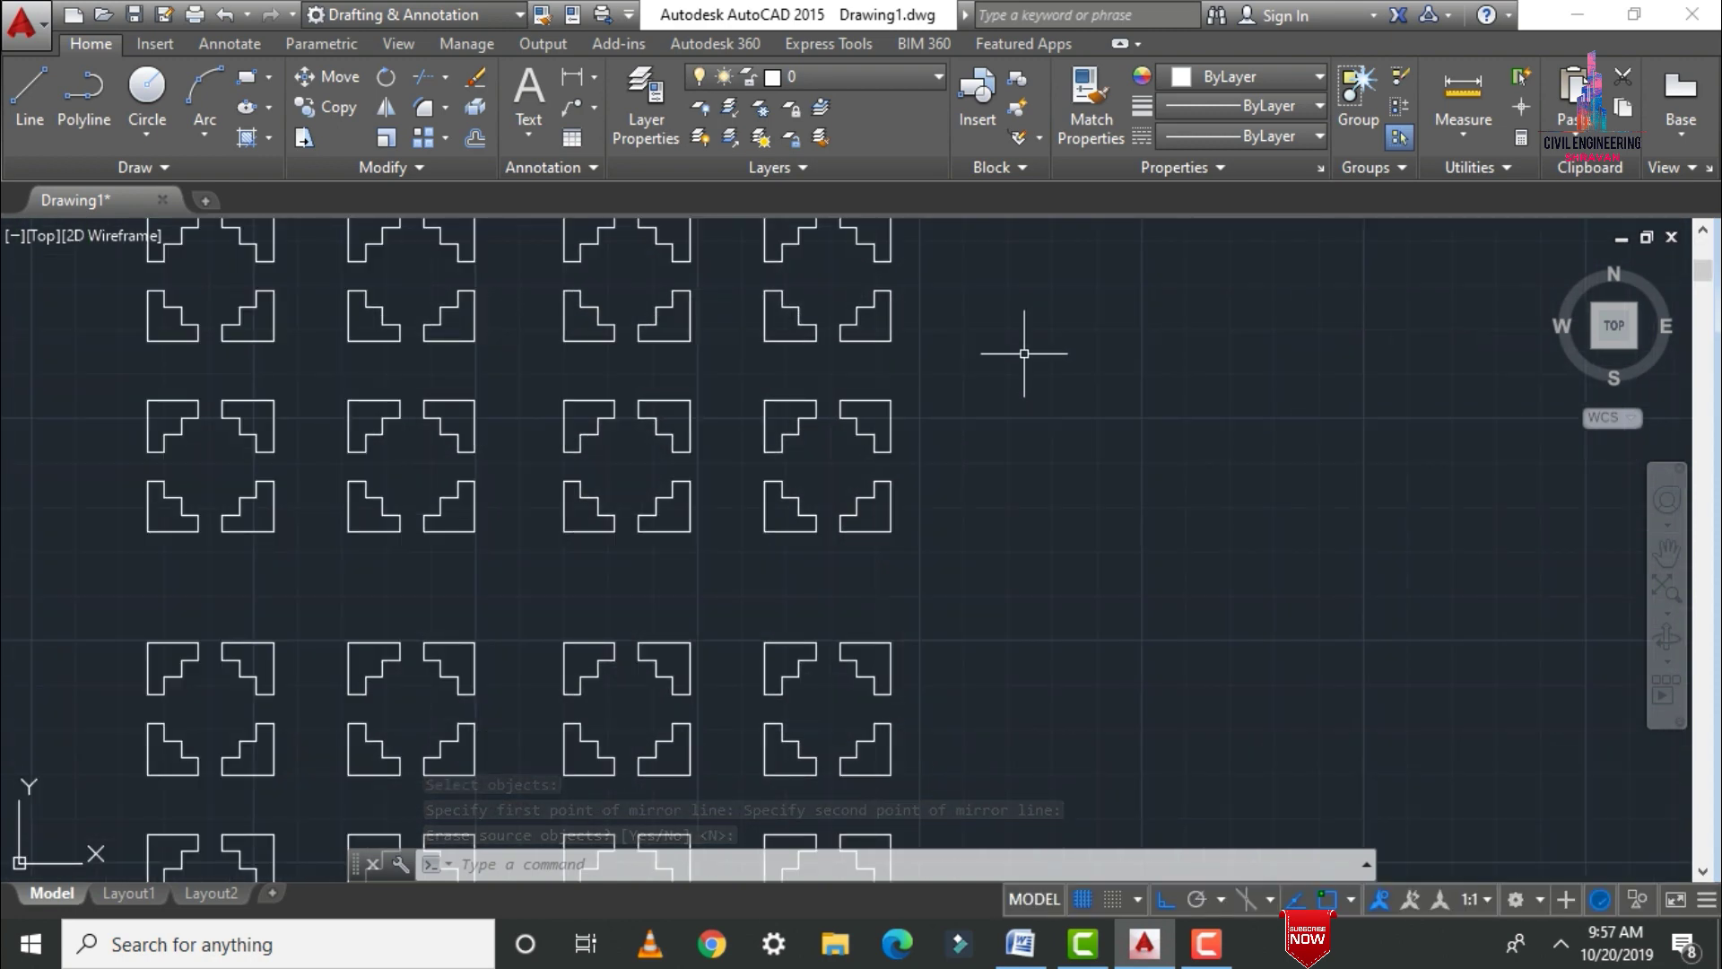
scroll(1023, 354, "down", 2)
key("Escape")
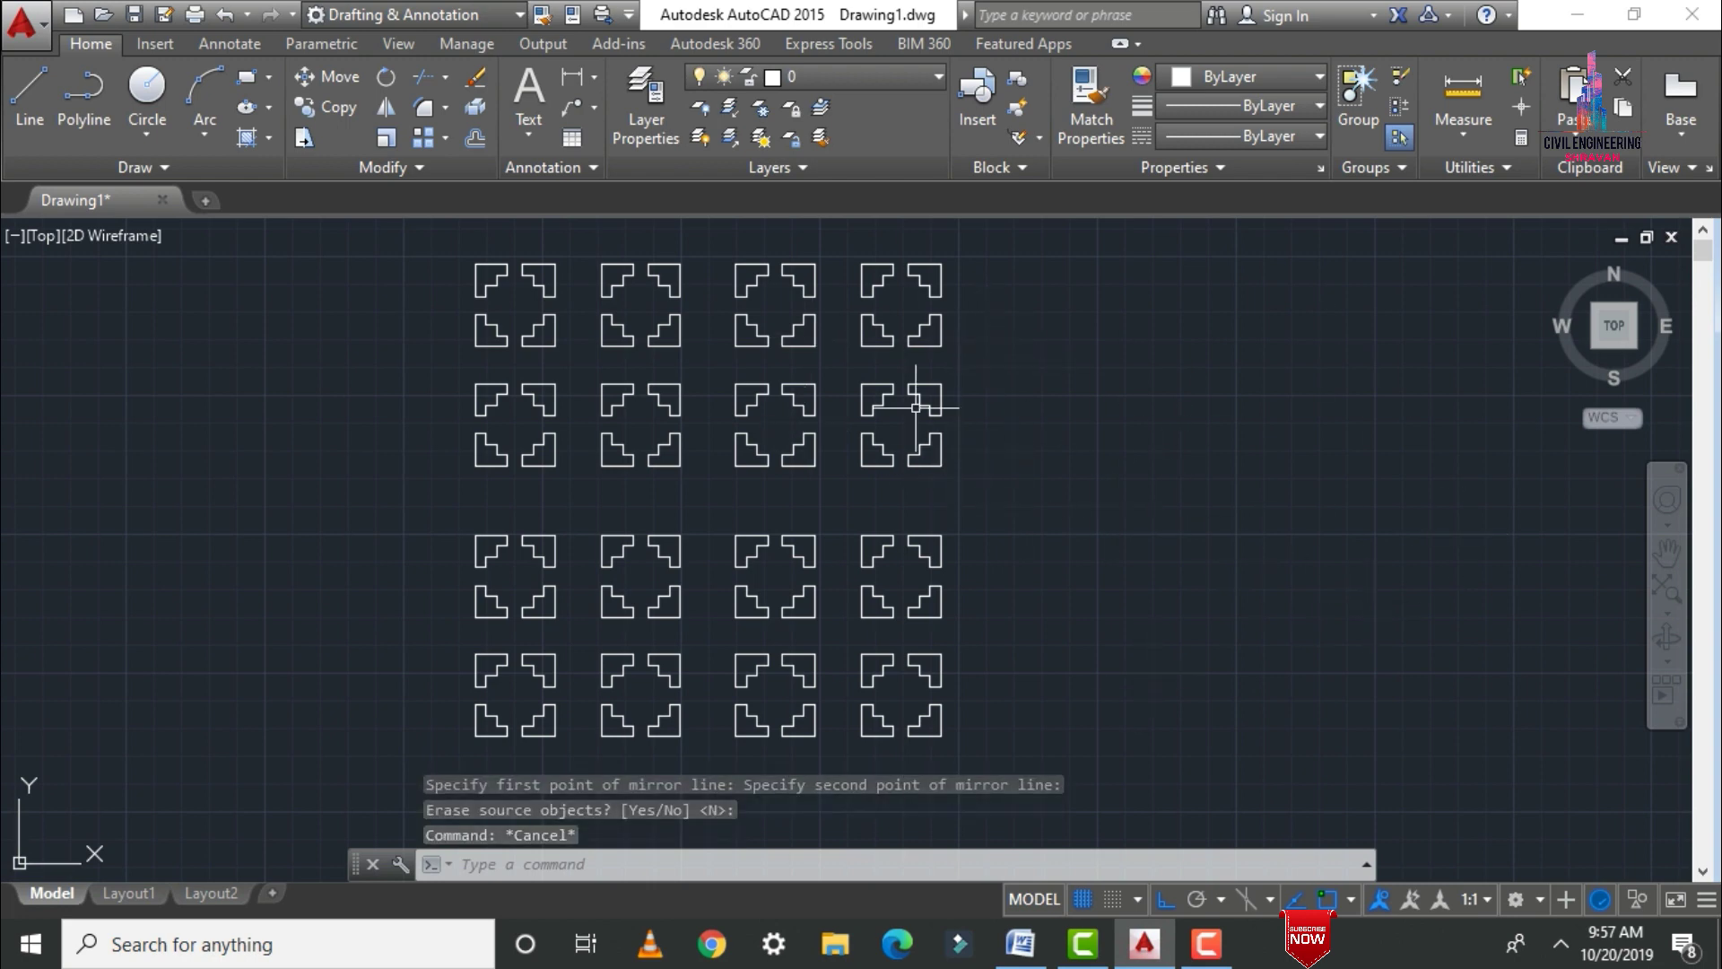
Mark Offset as the next command in the Word list, then return to AutoCAD
left_click(1020, 943)
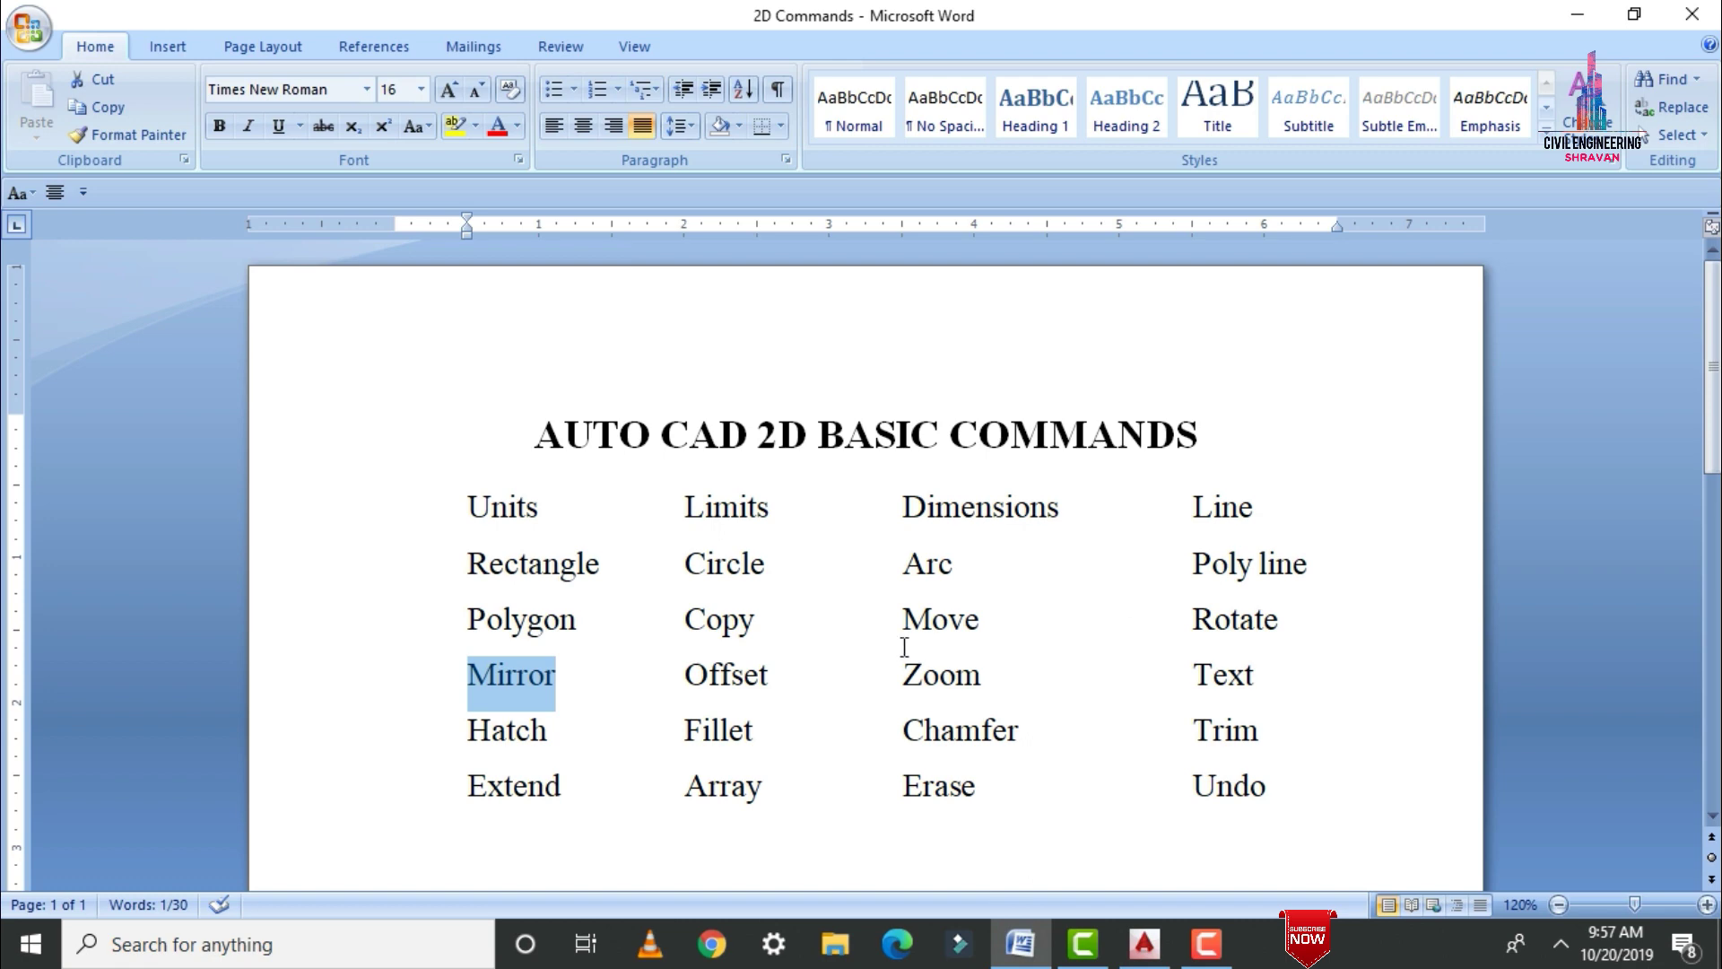
left_click_drag(796, 679, 674, 708)
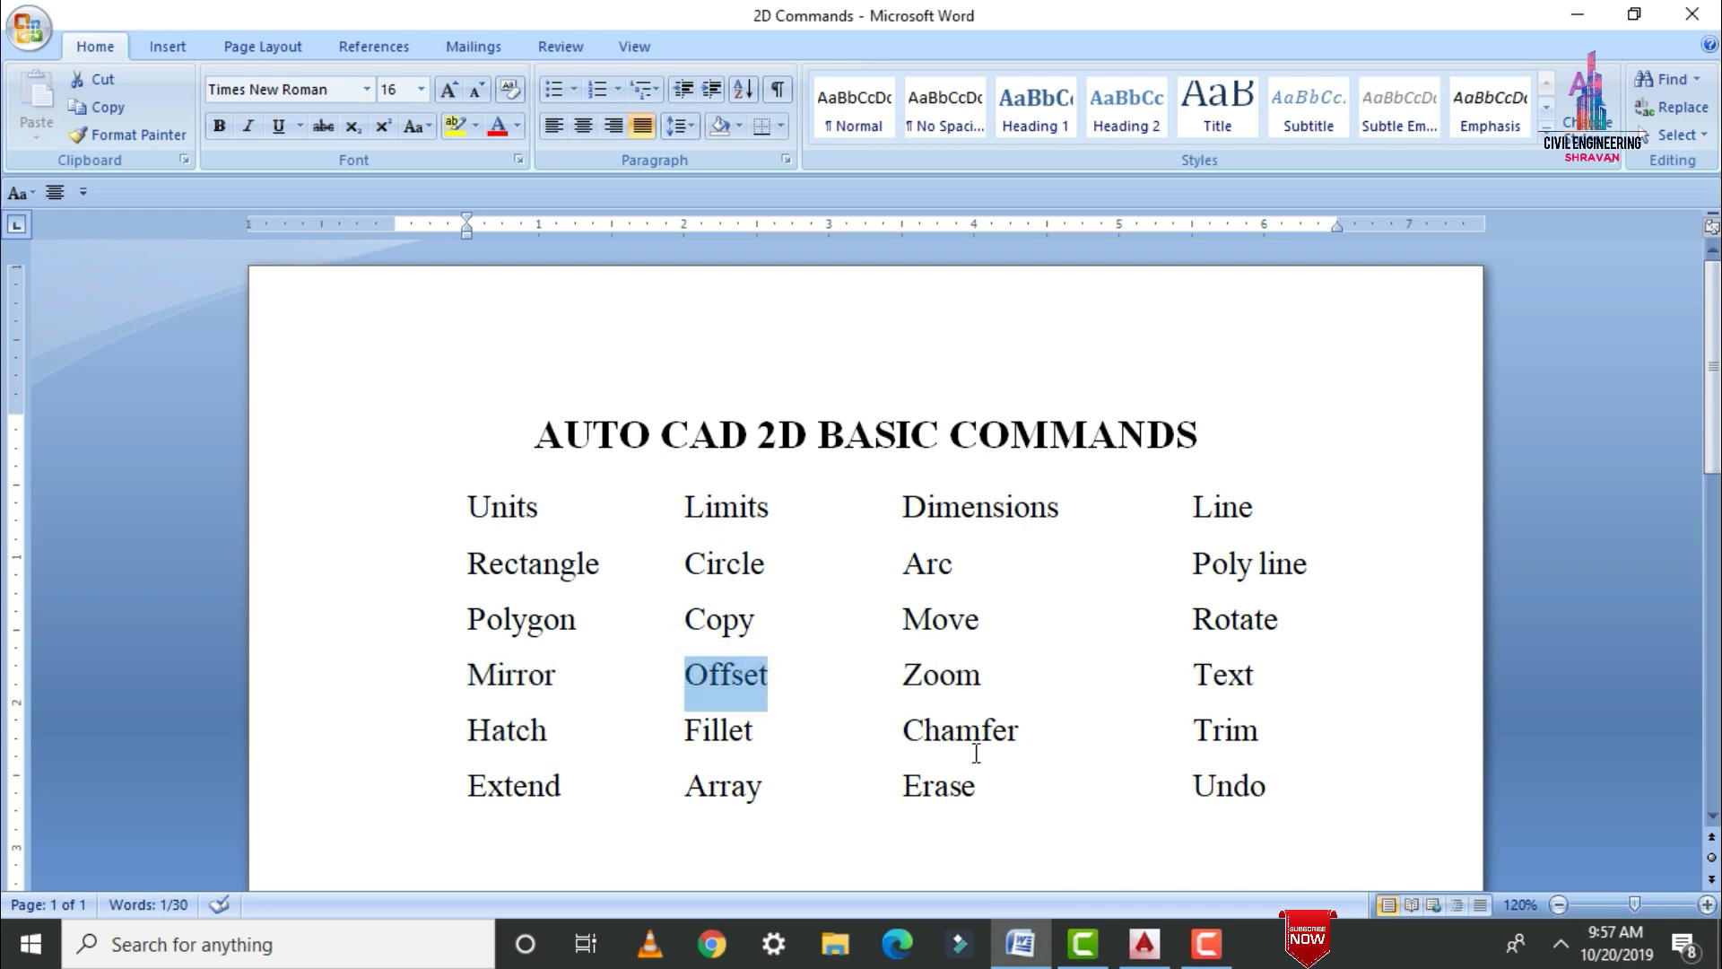
left_click(1141, 943)
Erase everything in the drawing, then draw a single horizontal 10'0" line
key("ctrl+a")
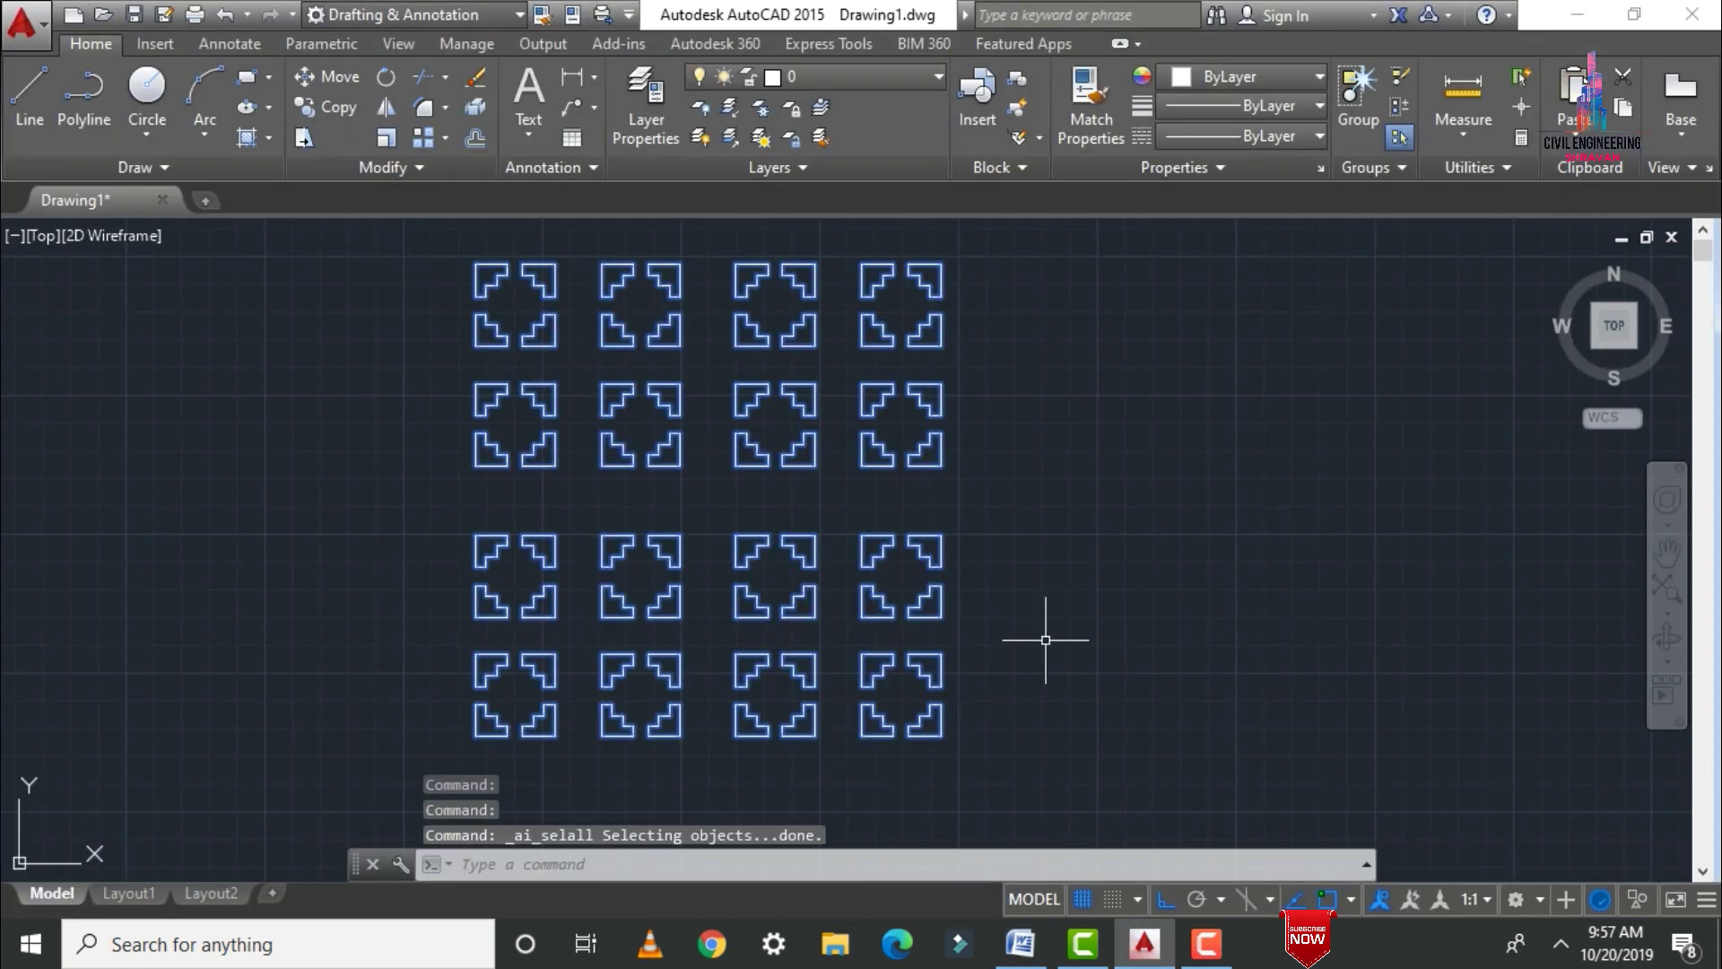
key("Delete")
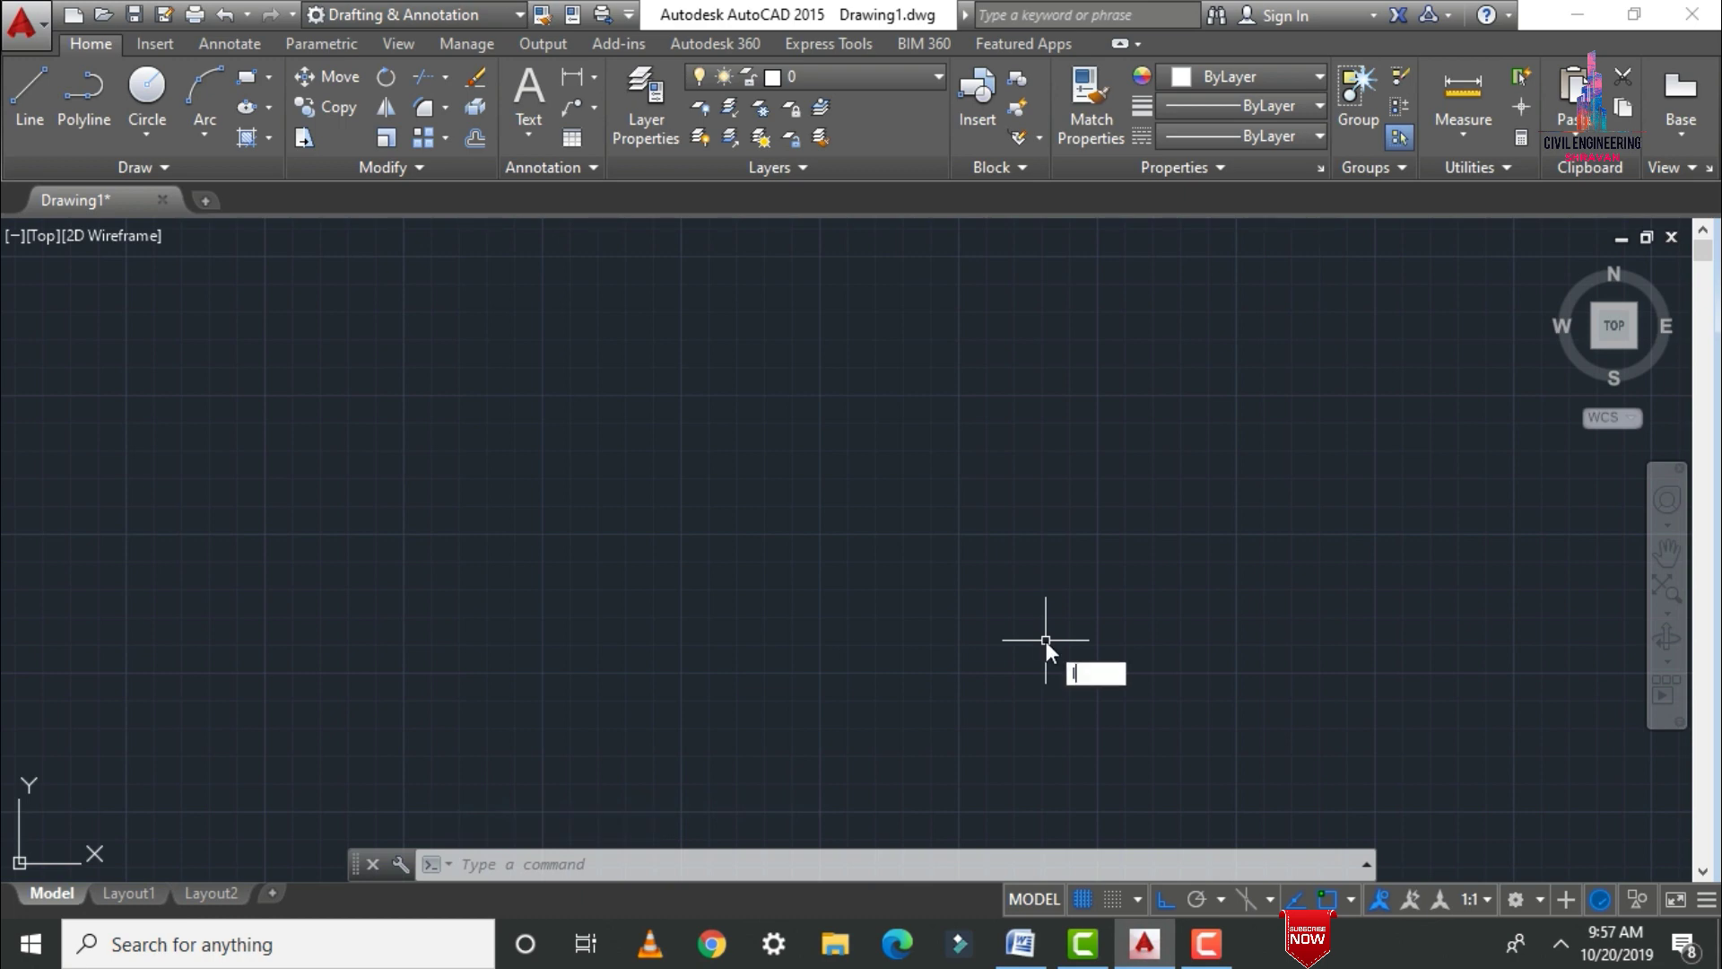
type("l")
key("Return")
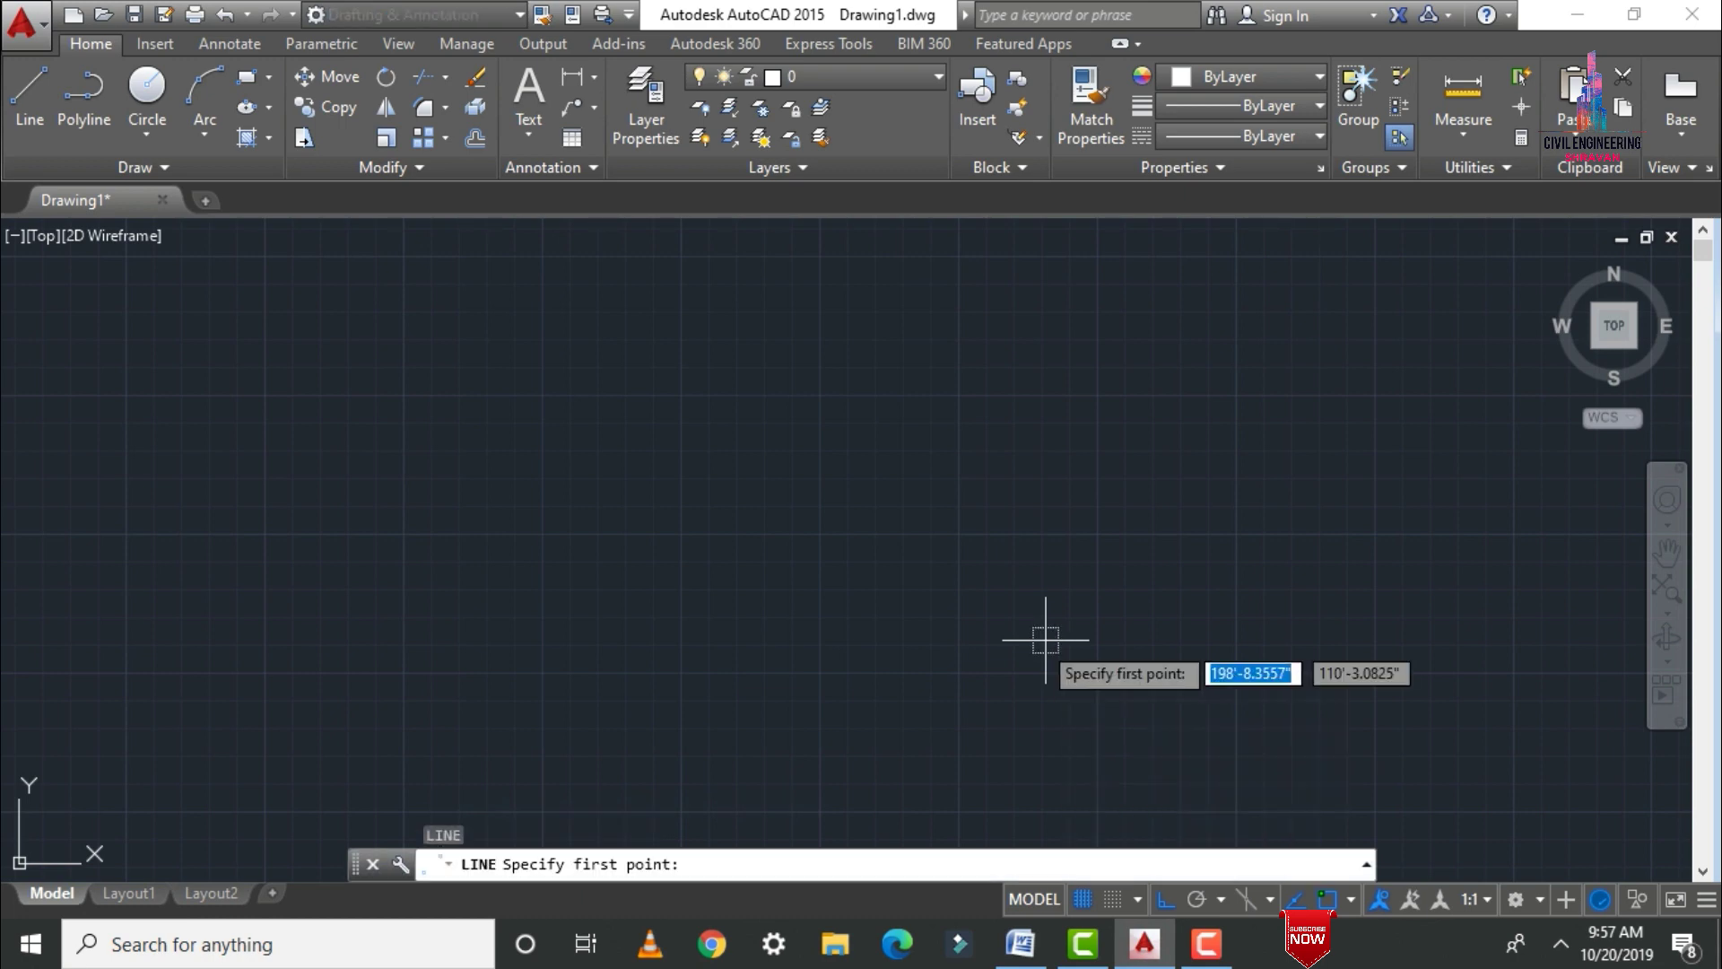
left_click(334, 714)
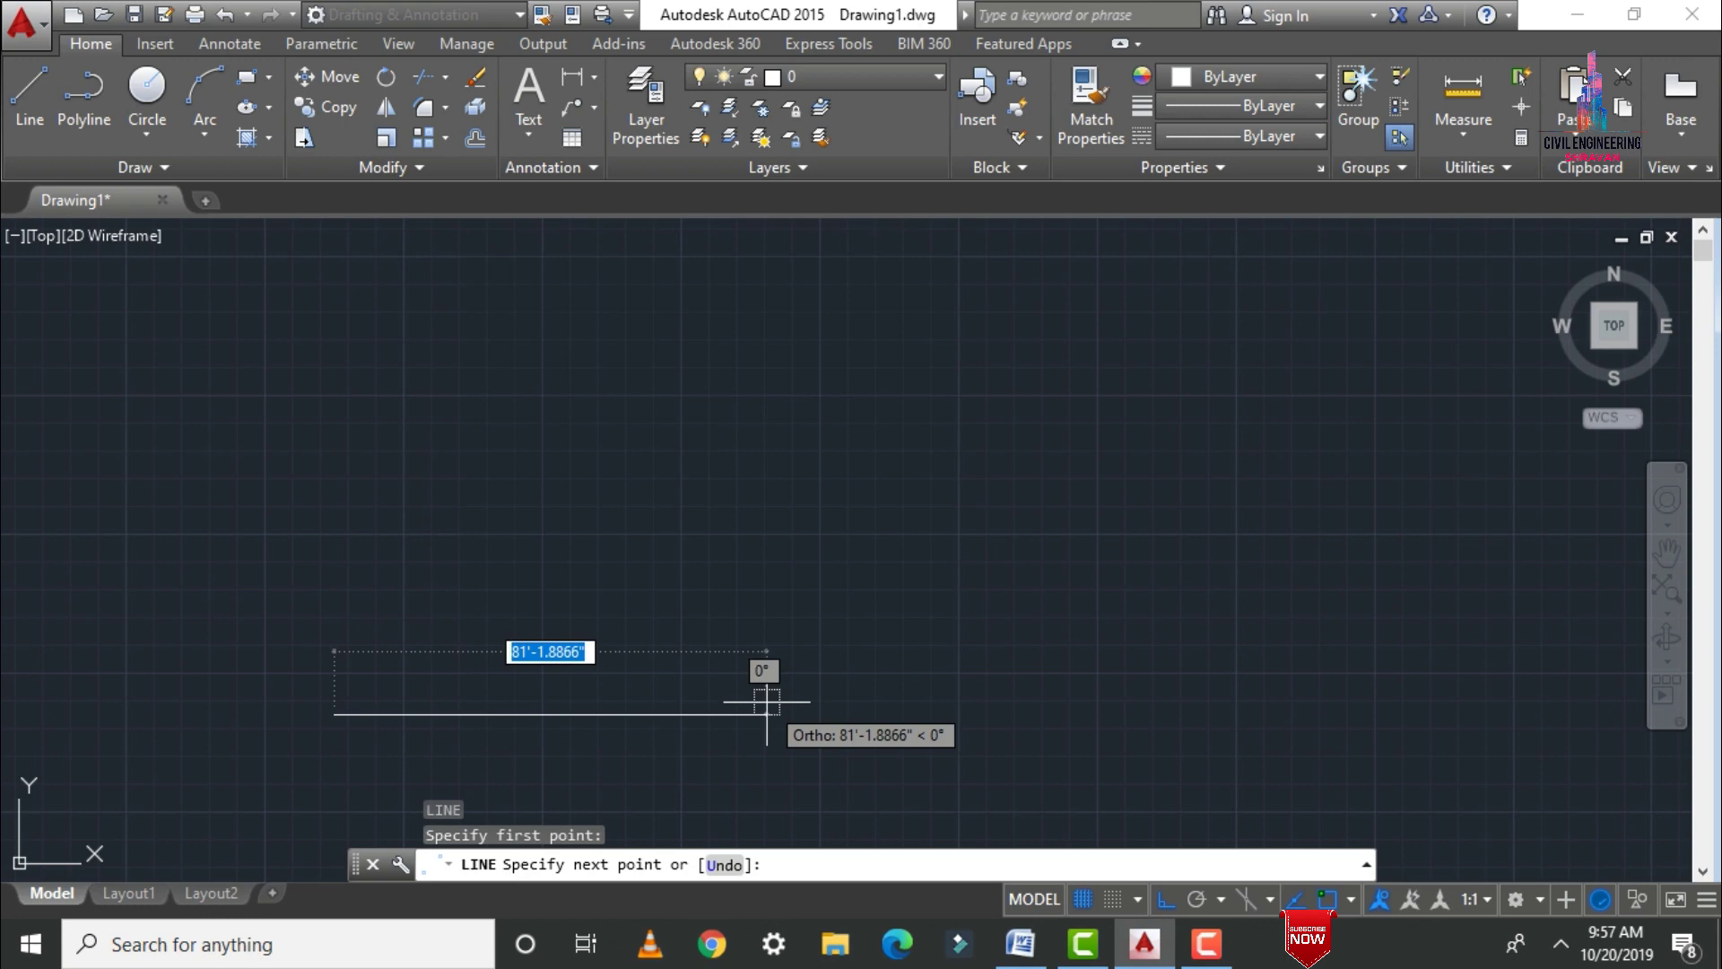
type("10'")
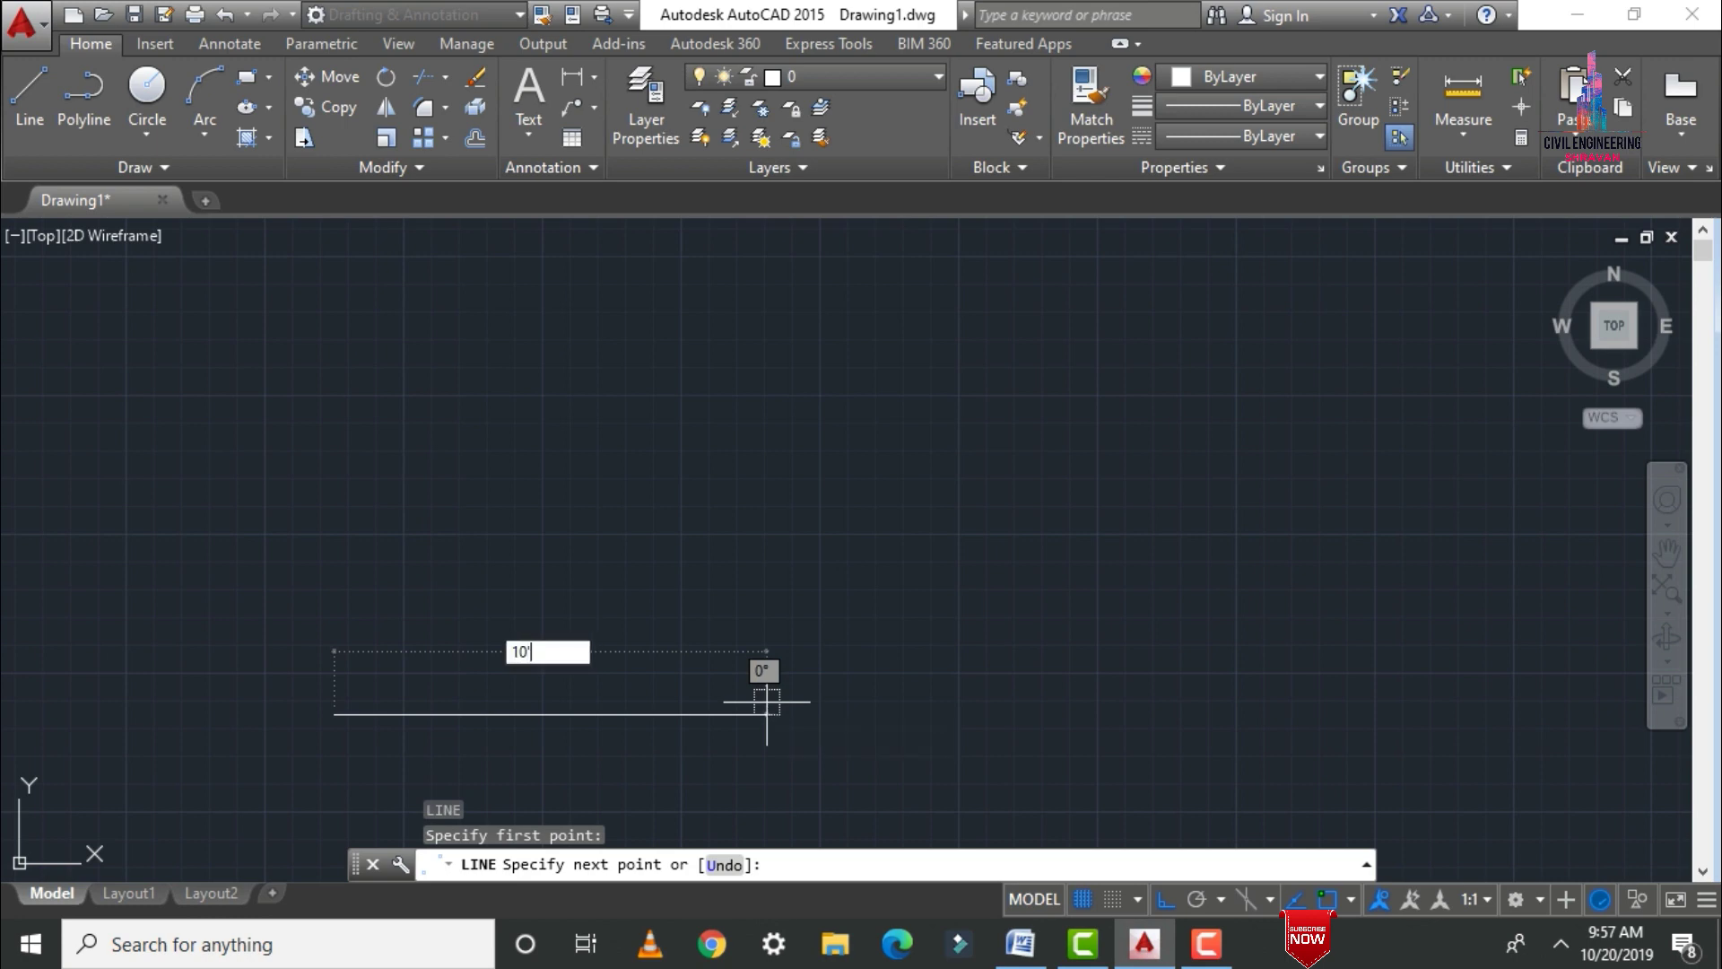
type("0")
key("Return")
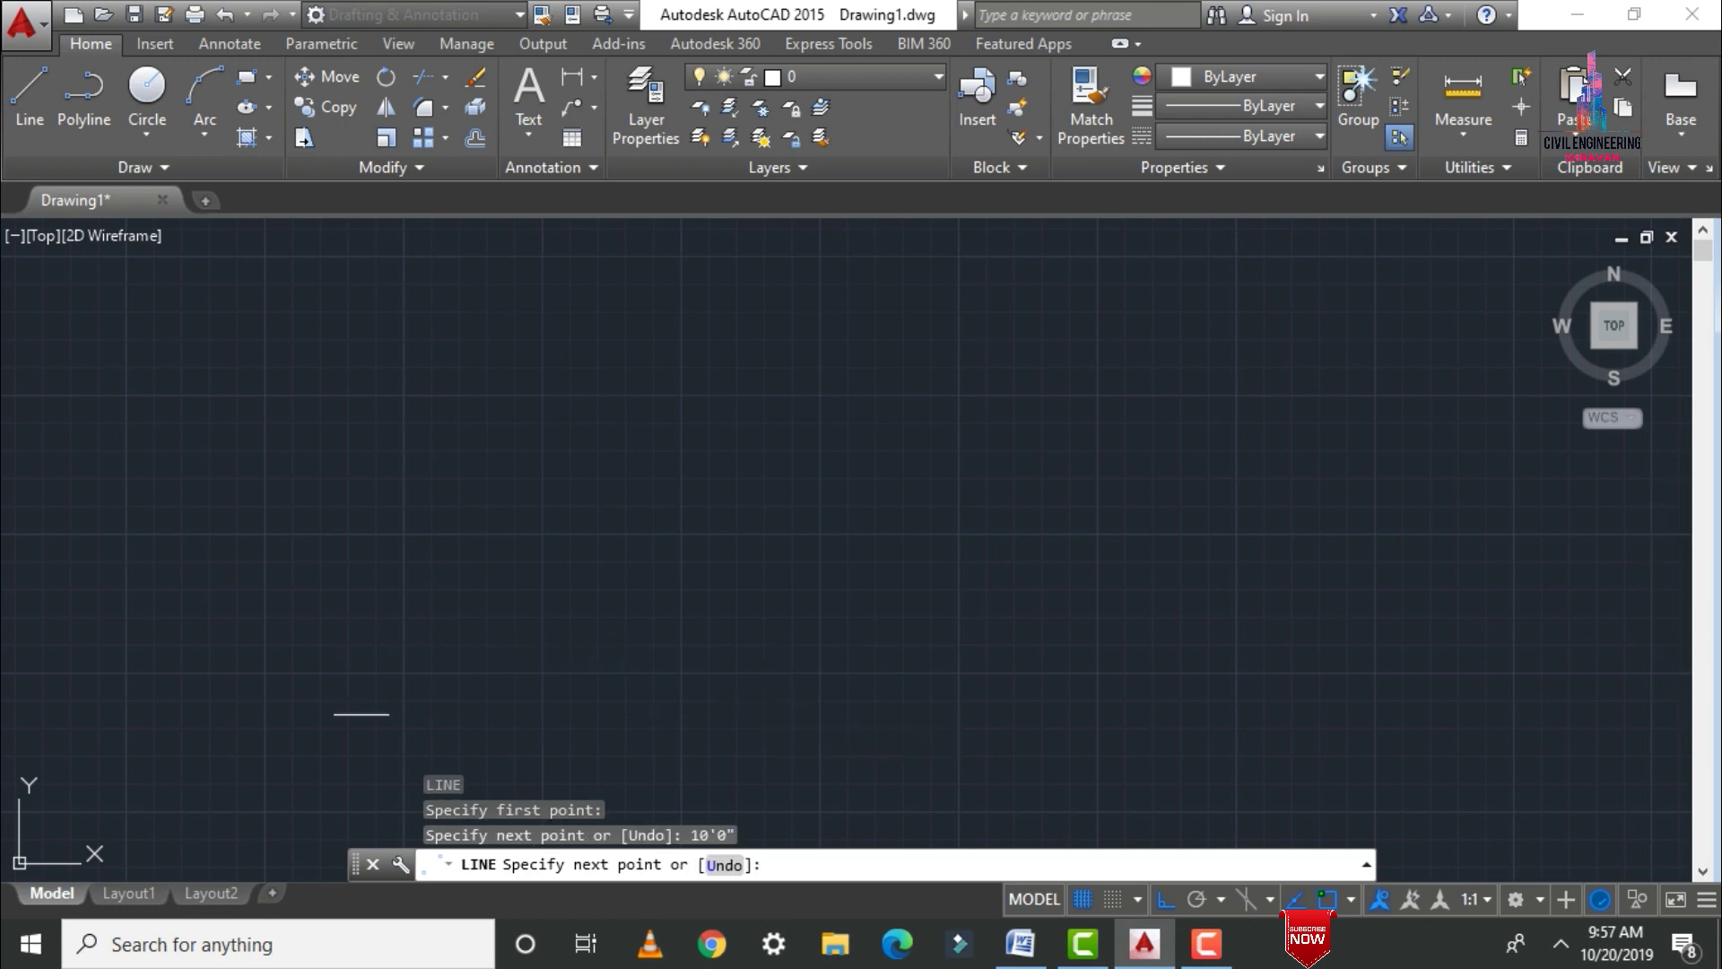
scroll(341, 709, "up", 10)
key("Escape")
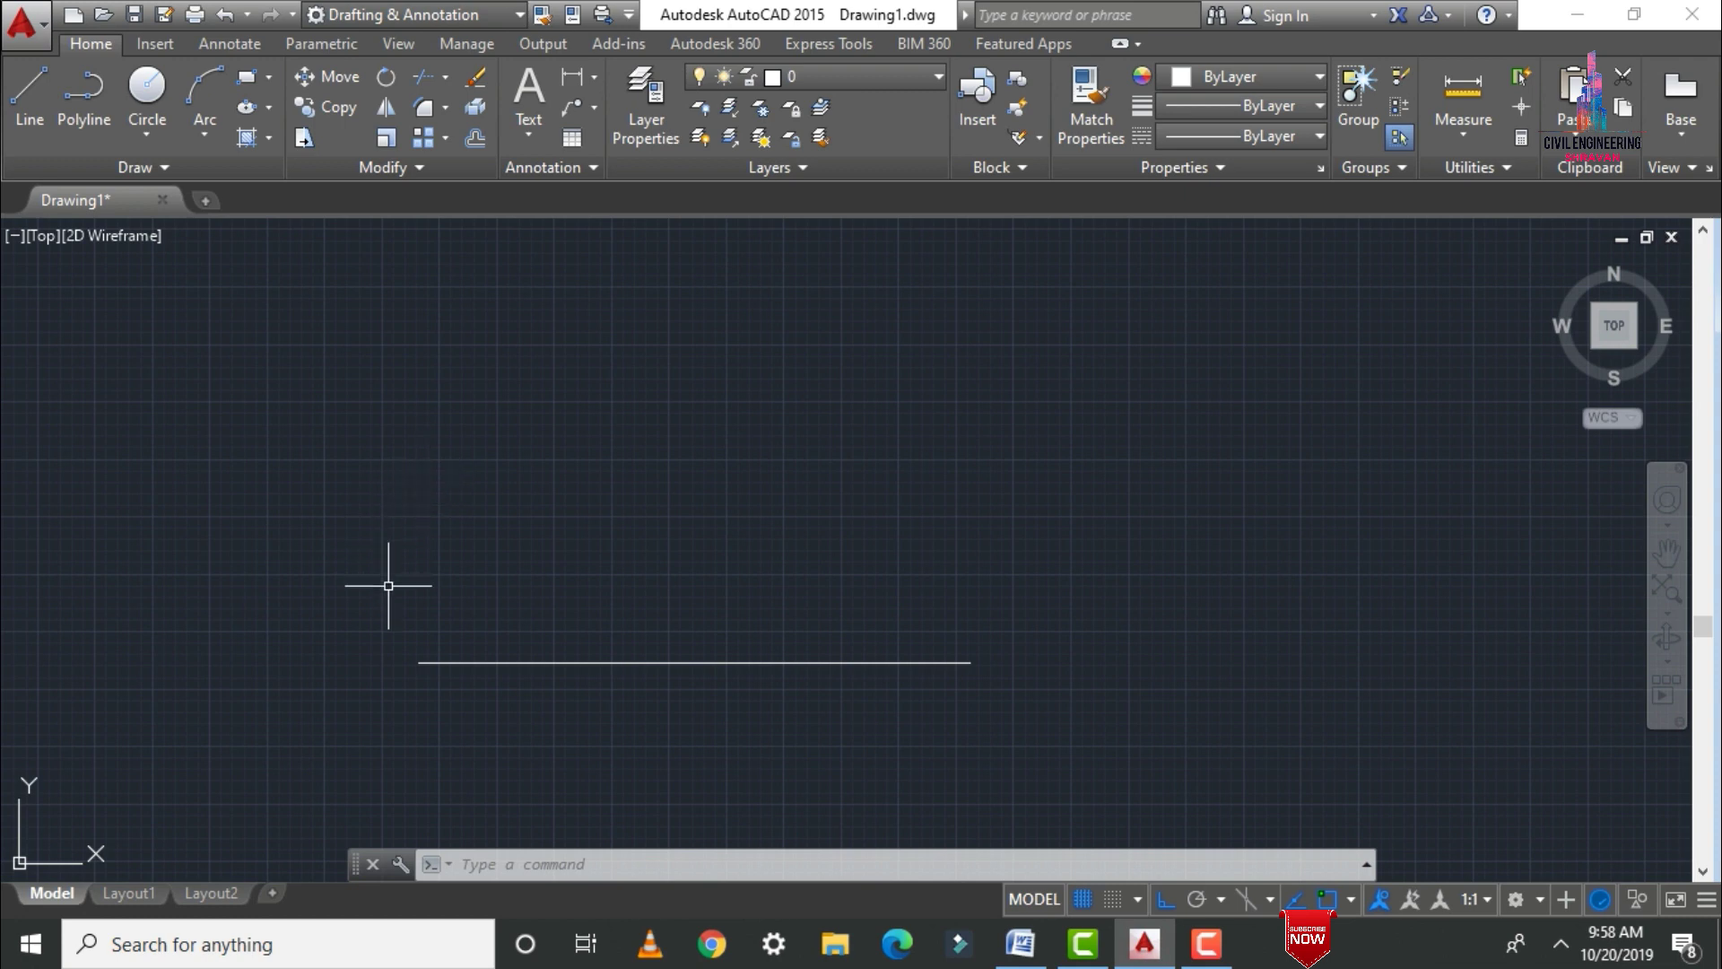
Offset the line 1'0", placing one parallel copy above it and one below
type("o")
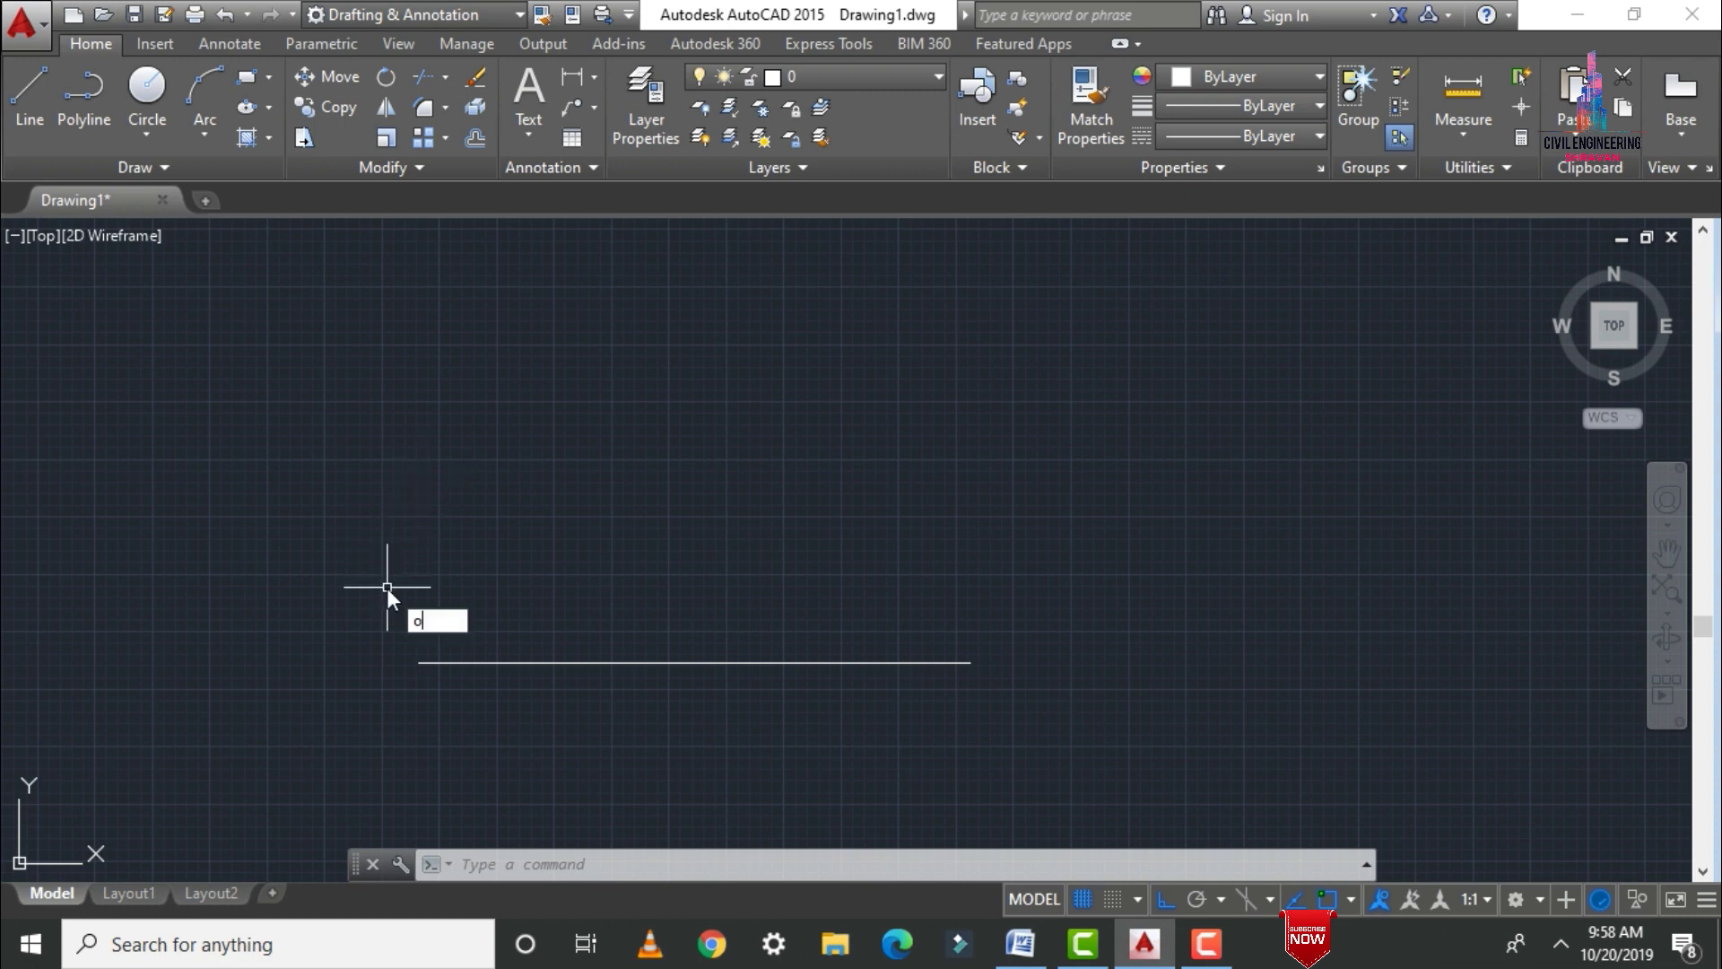
key("Return")
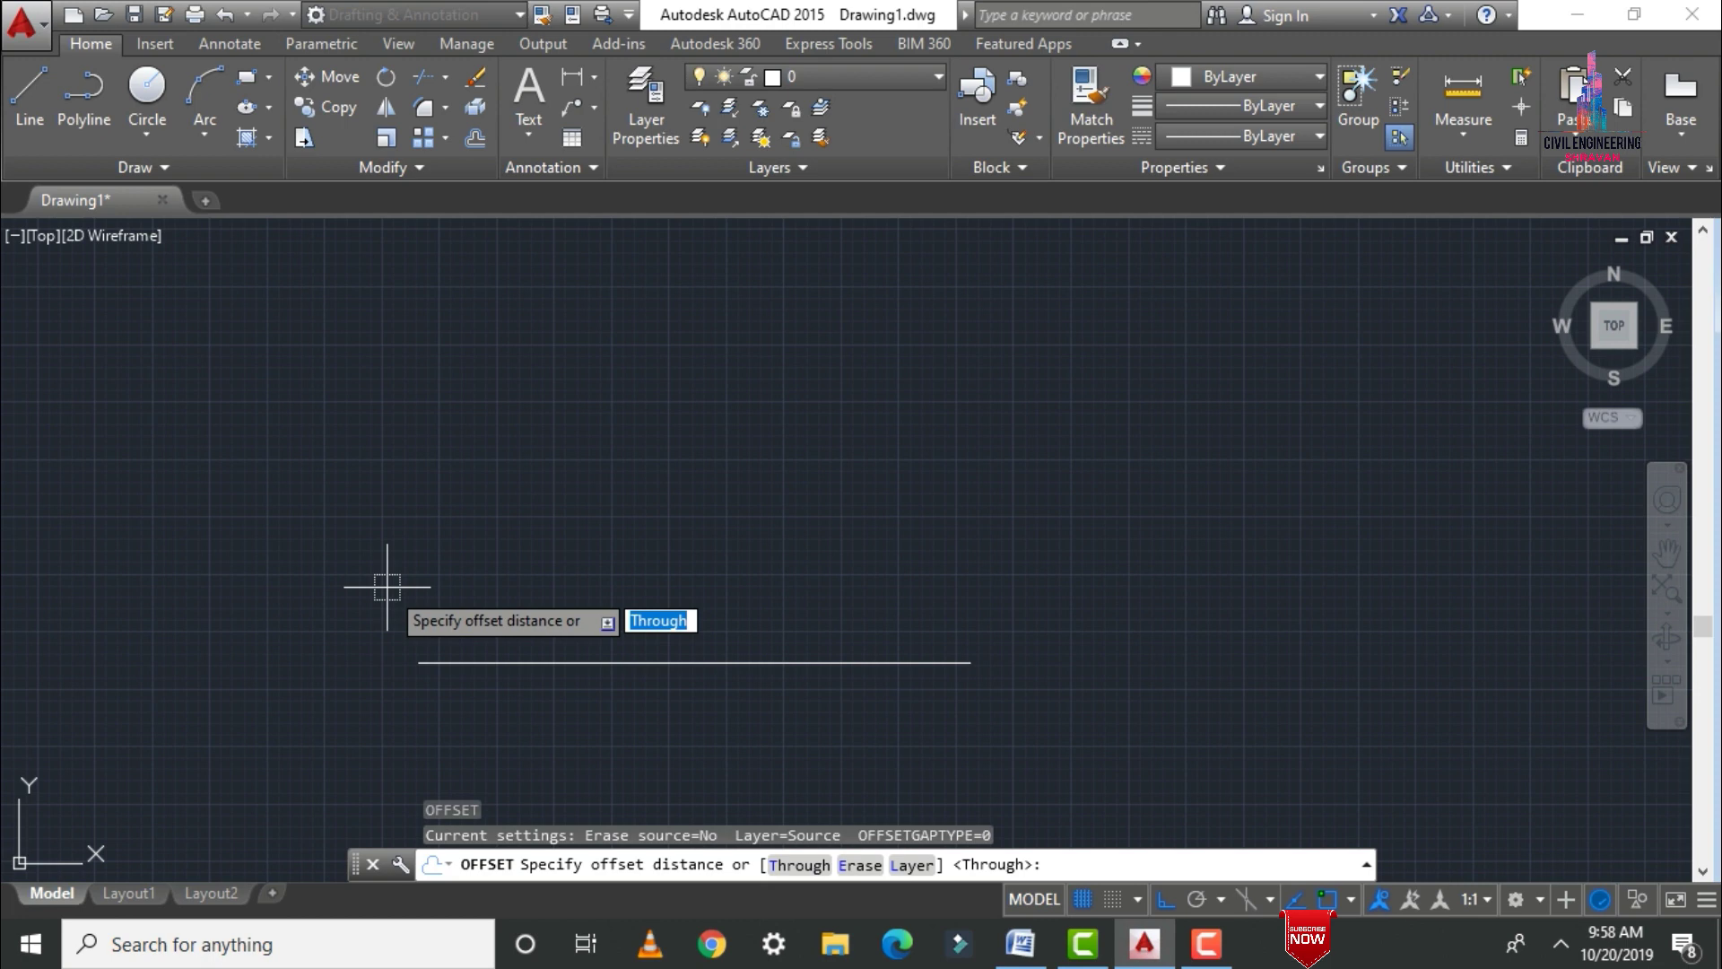
type("1'0\"")
key("Return")
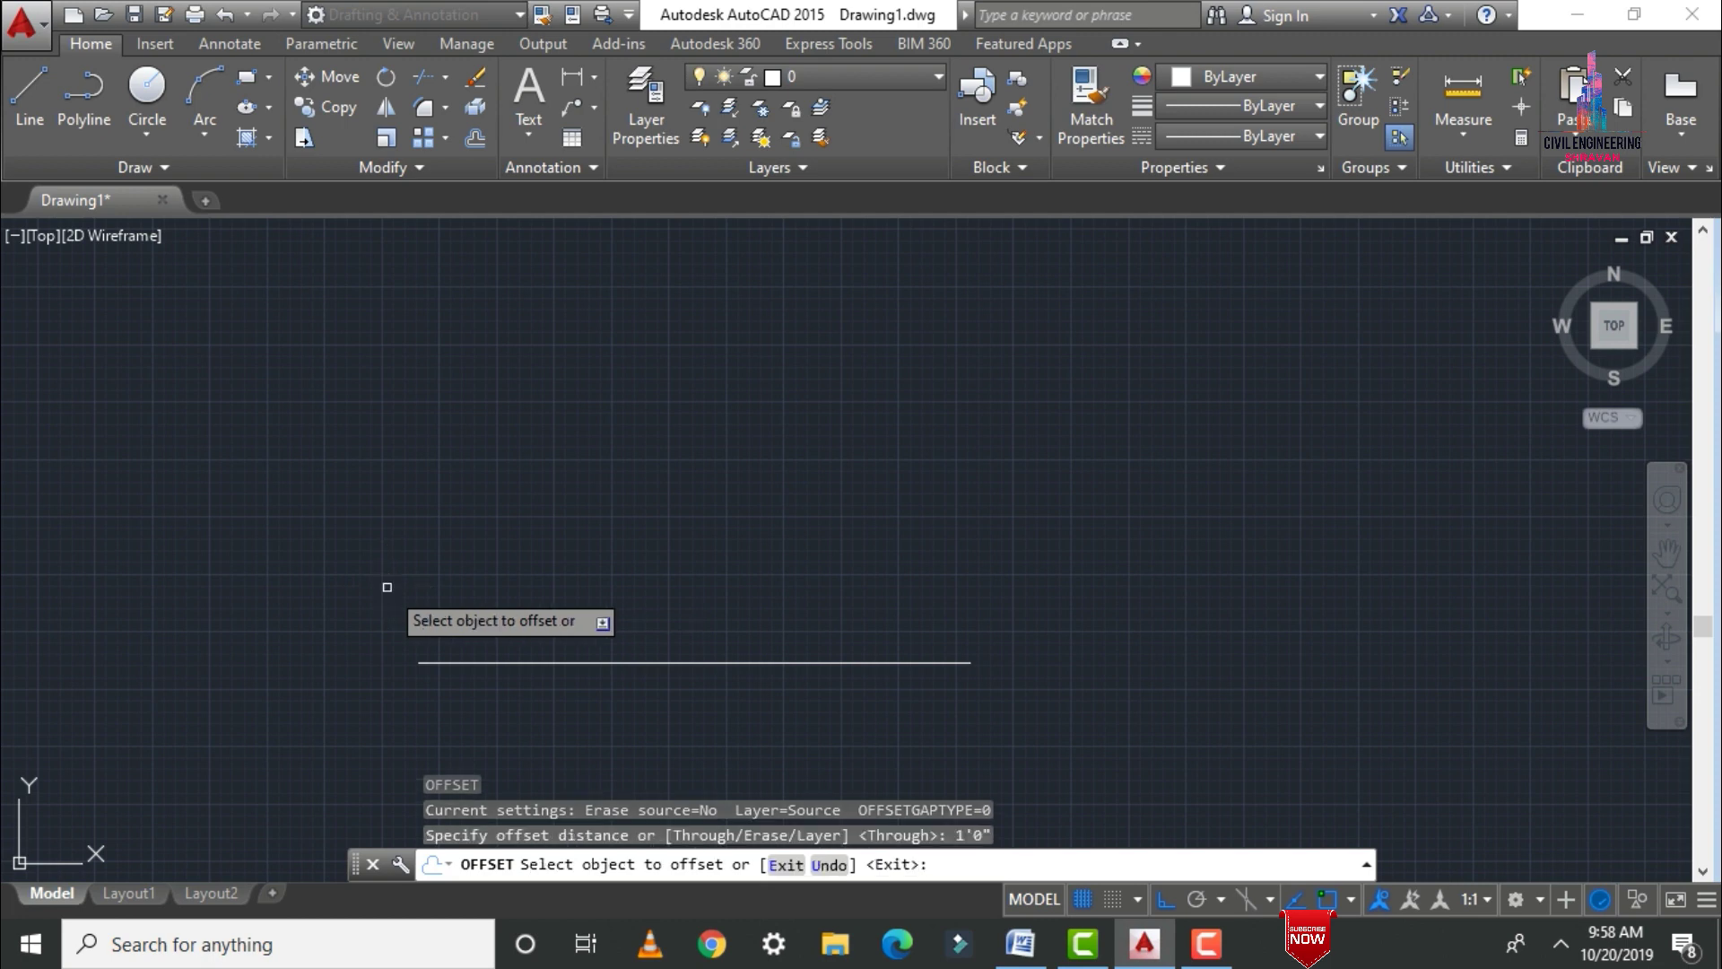
left_click(587, 659)
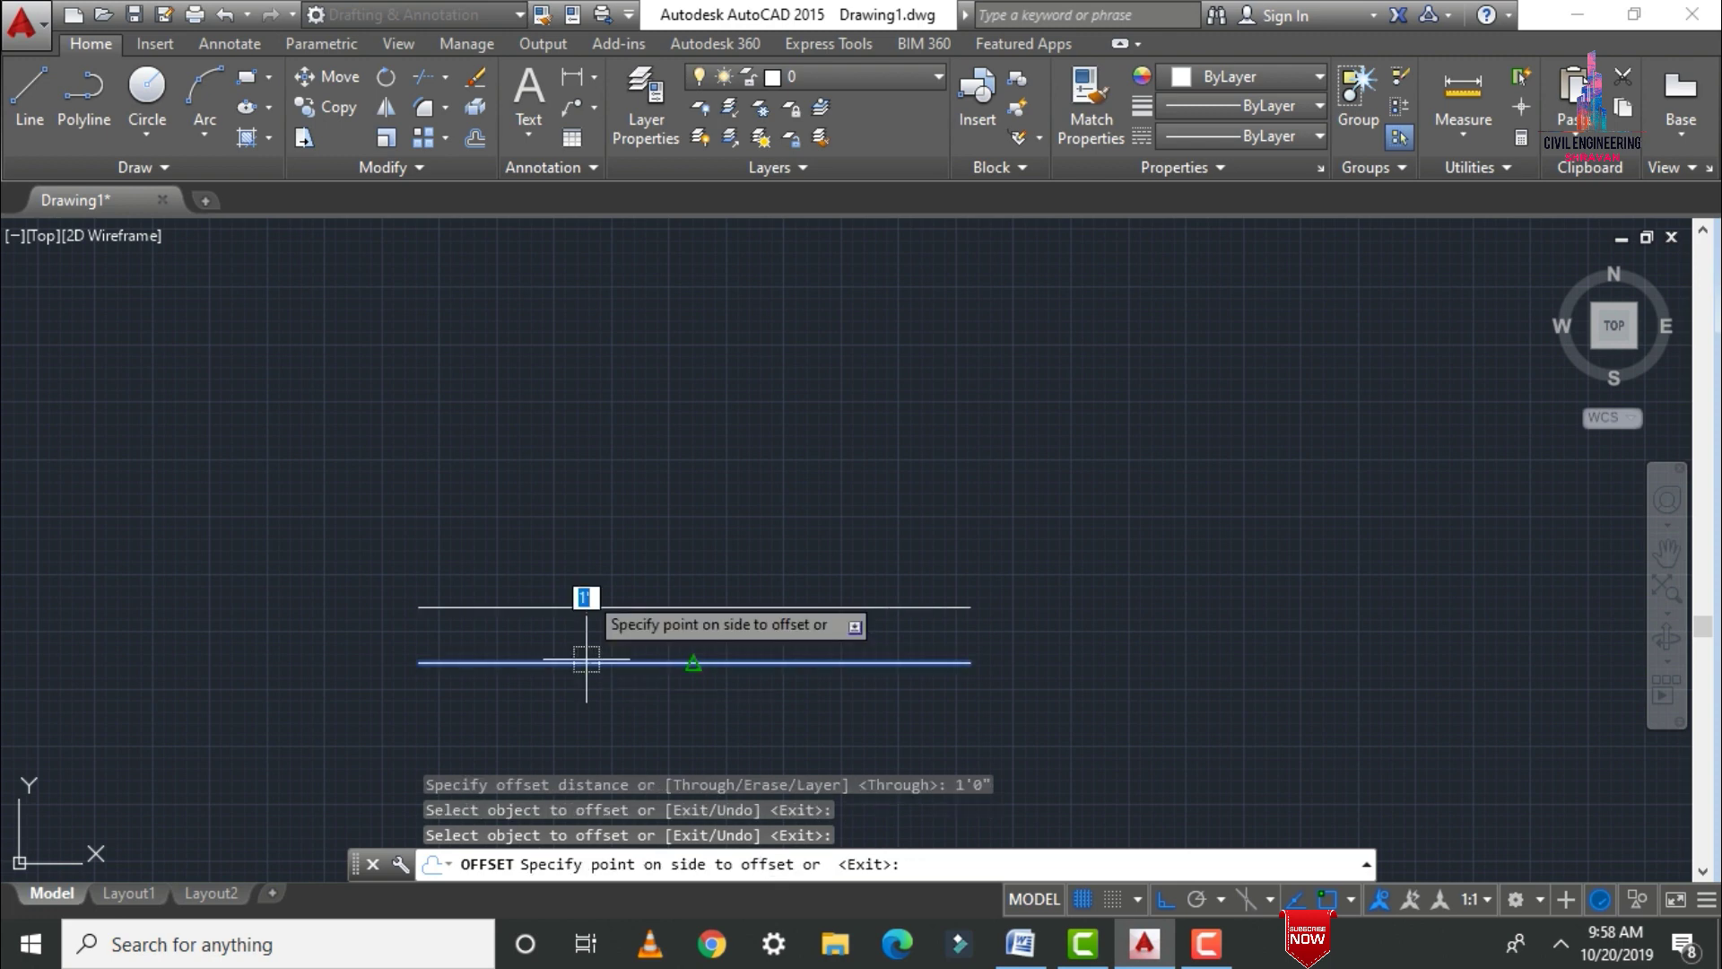
left_click(574, 644)
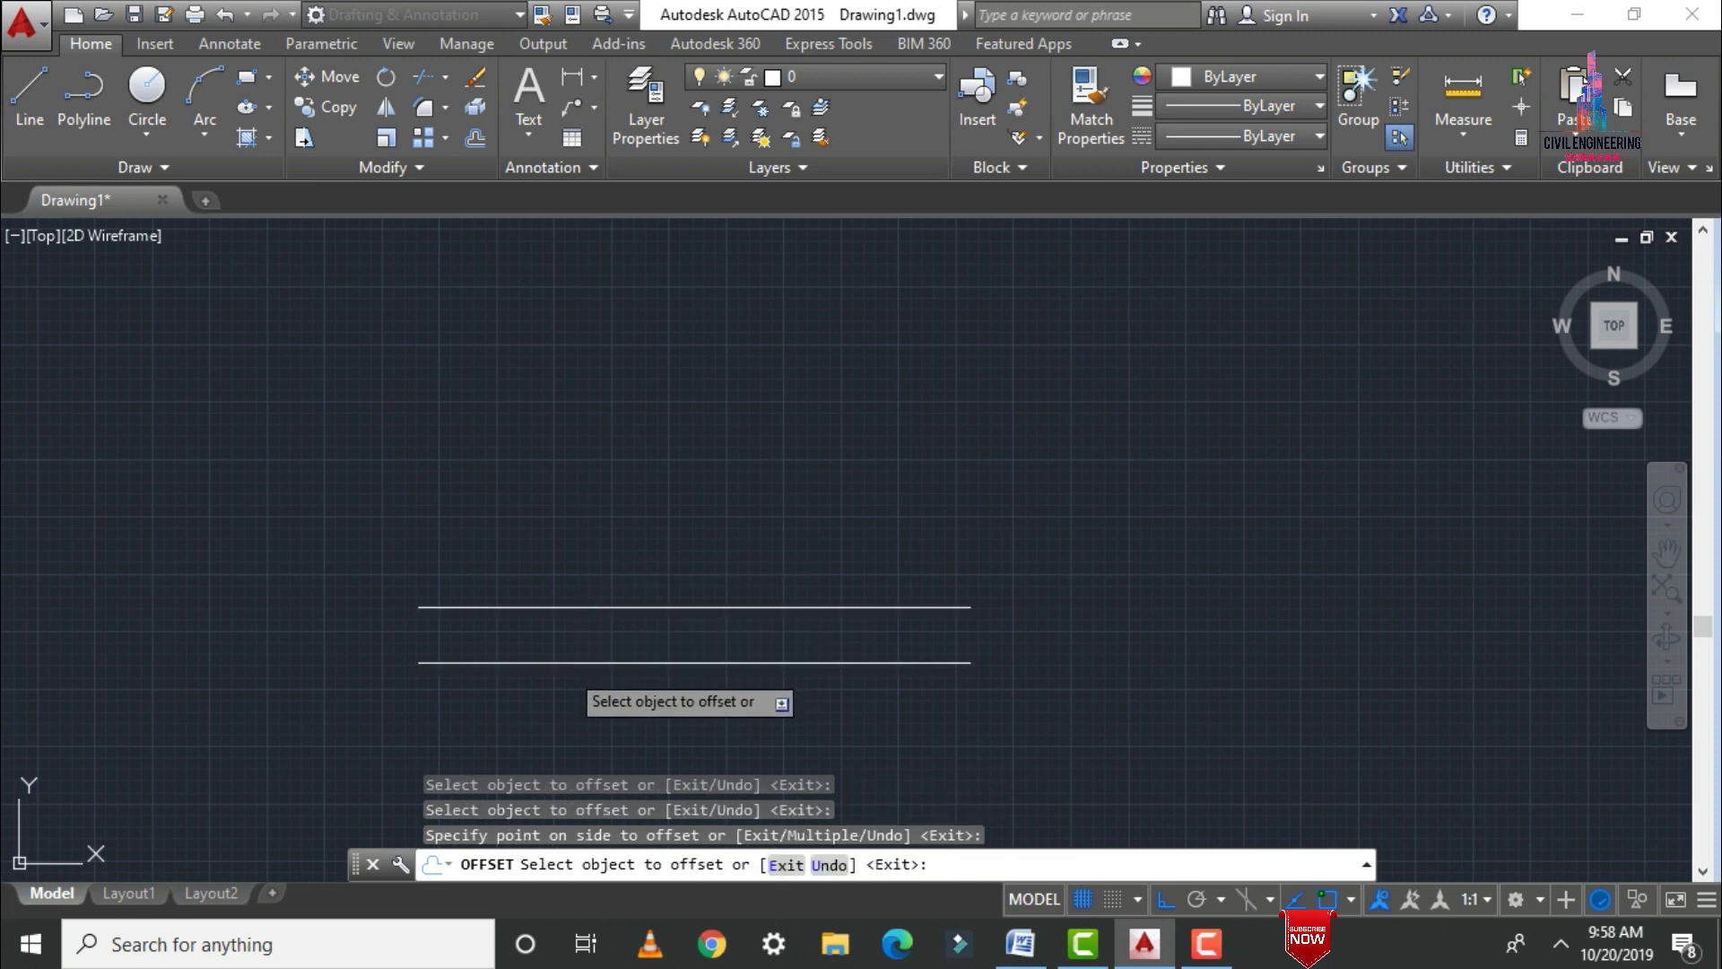
left_click(572, 662)
left_click(576, 719)
Keep offsetting 1'0" upward until nine parallel horizontal lines are stacked
left_click(577, 607)
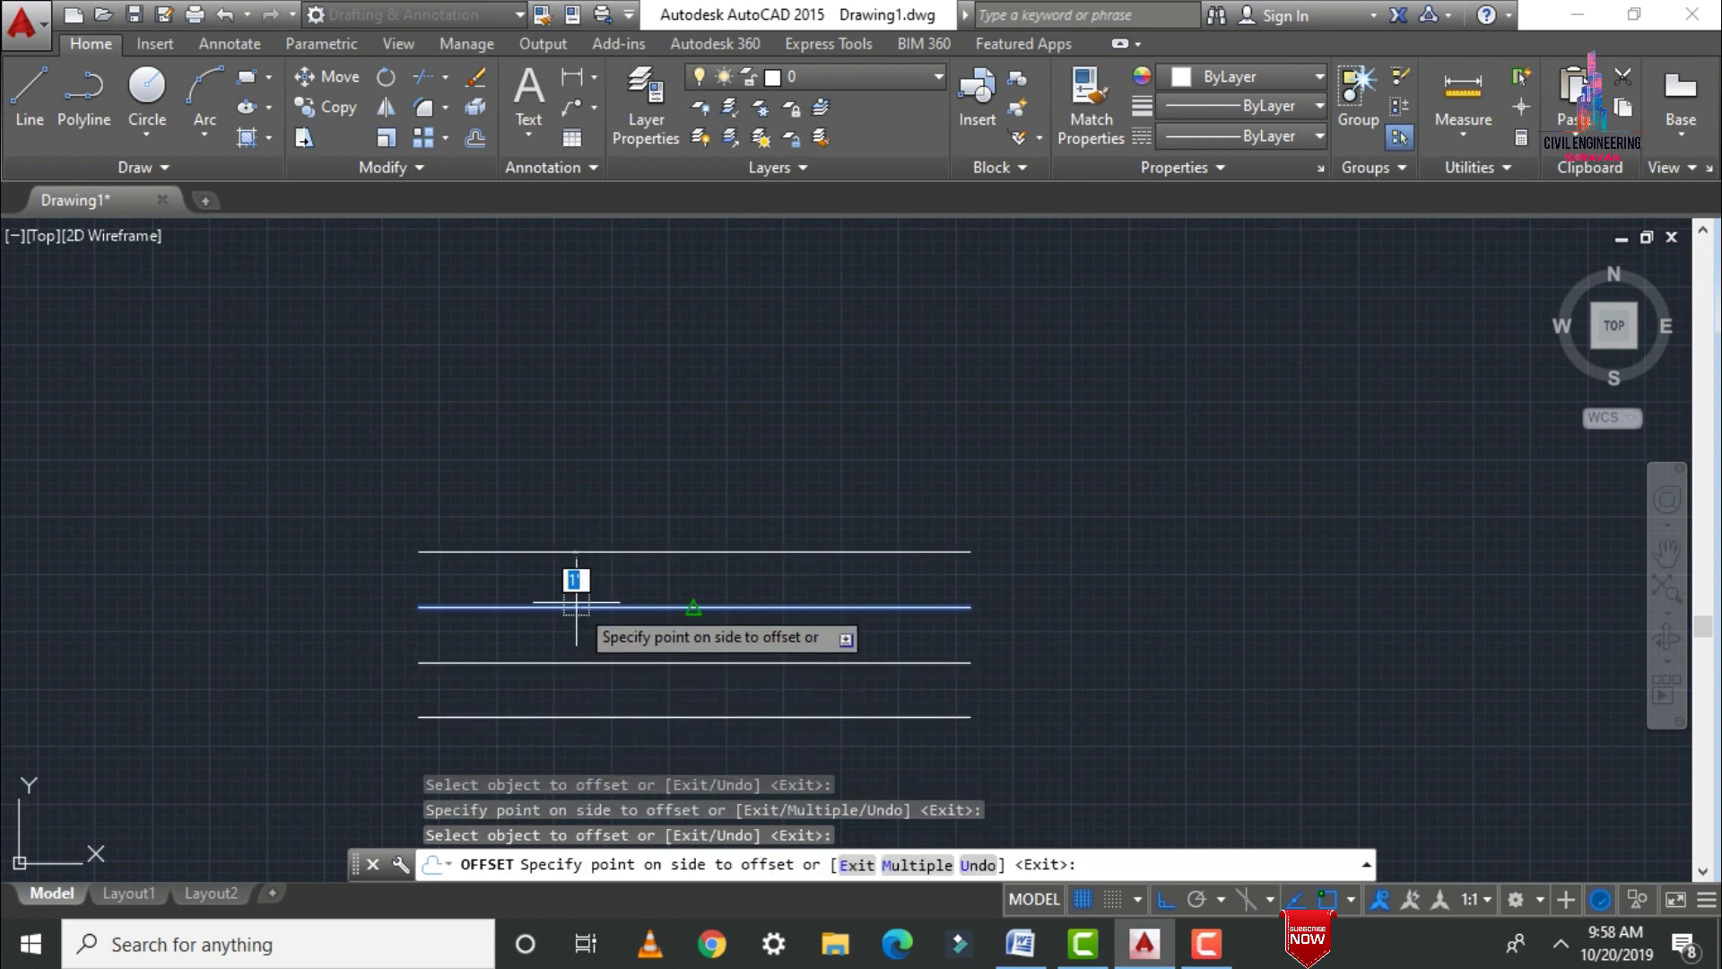
left_click(572, 583)
left_click(571, 552)
left_click(568, 492)
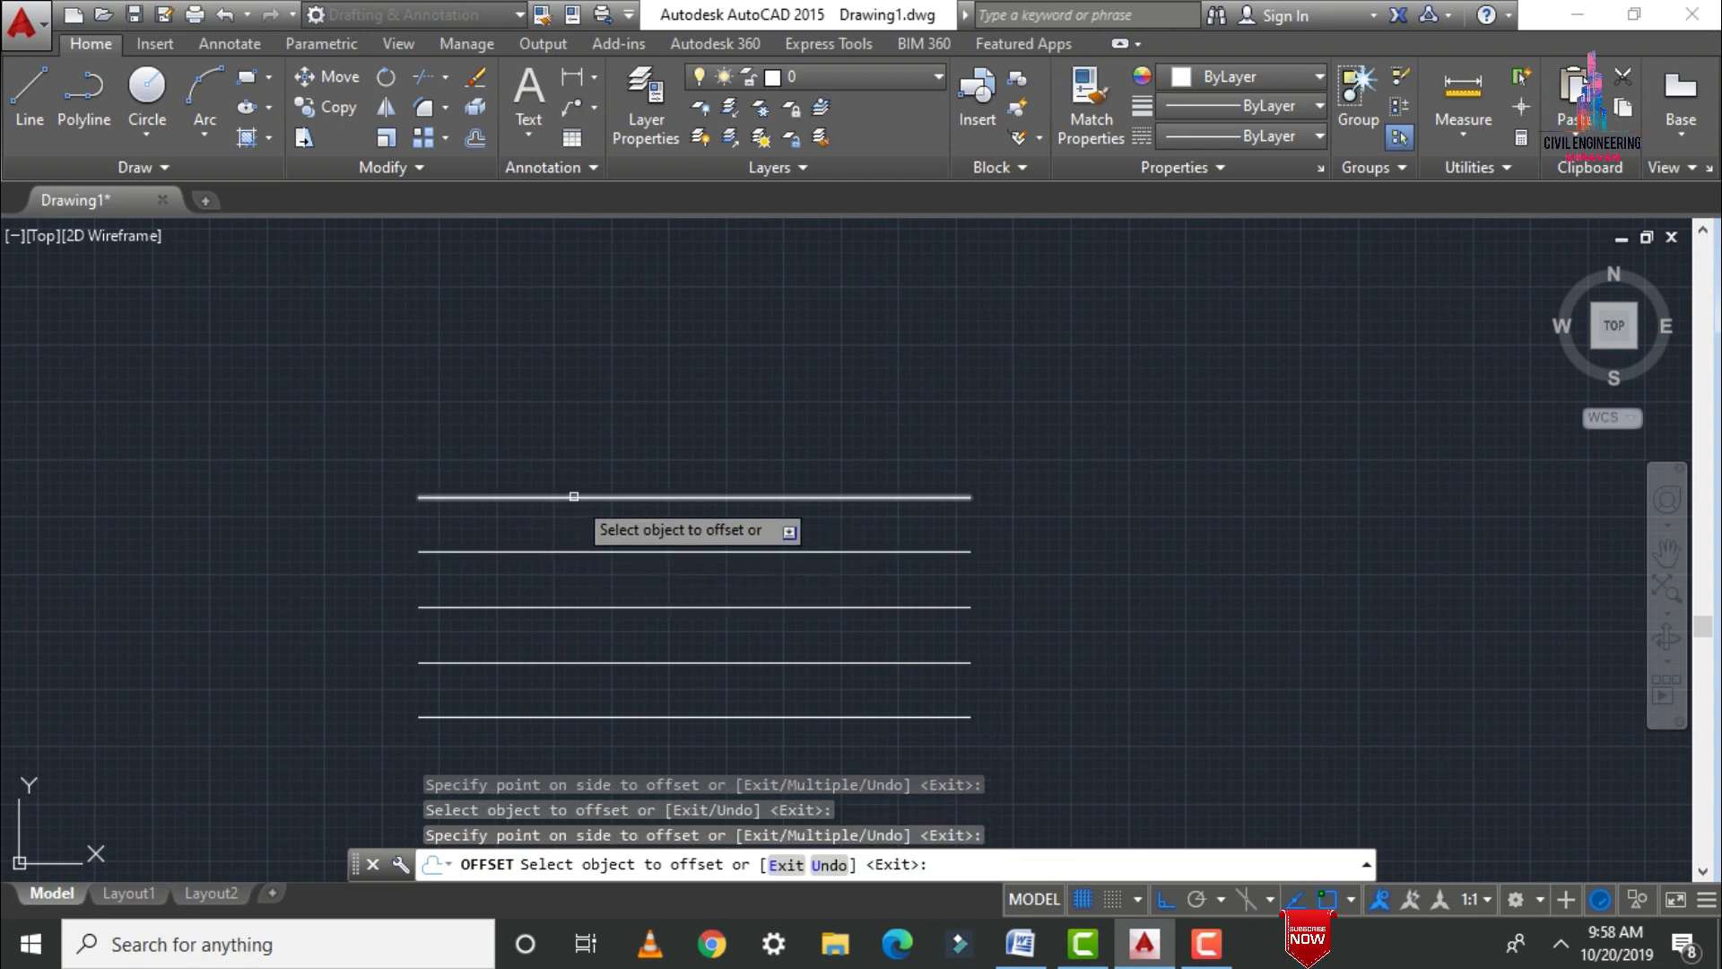
left_click(570, 496)
left_click(598, 437)
left_click(597, 440)
left_click(597, 381)
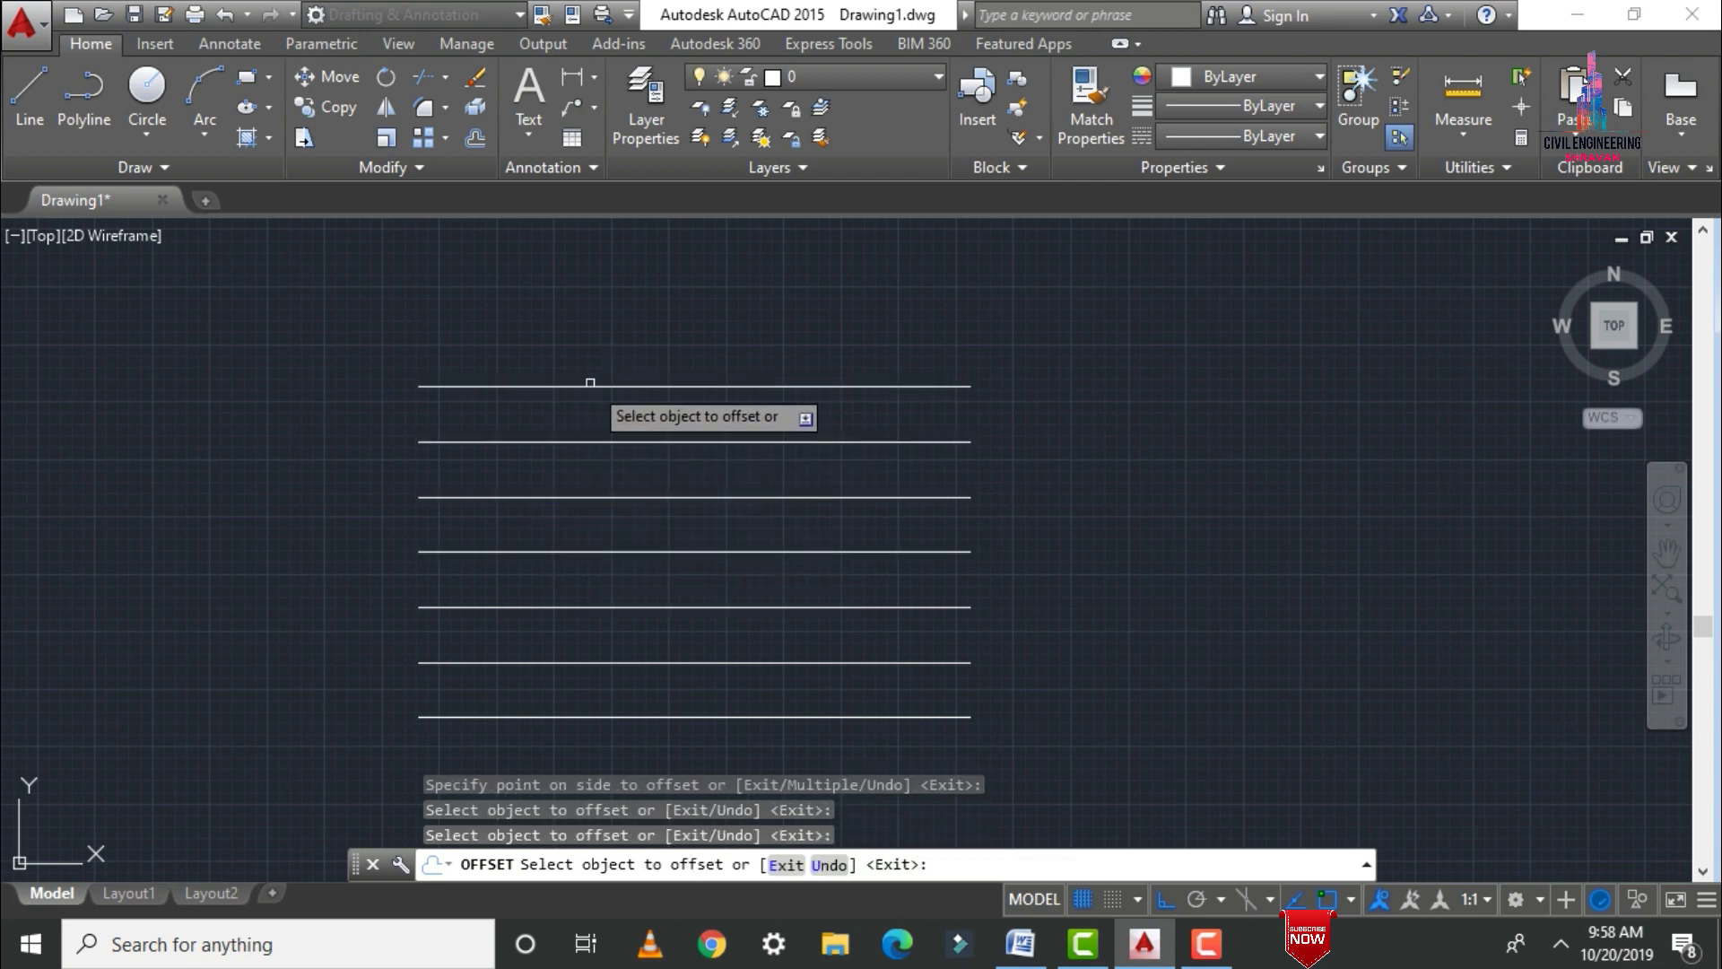
left_click(589, 386)
left_click(572, 328)
left_click(572, 328)
left_click(577, 277)
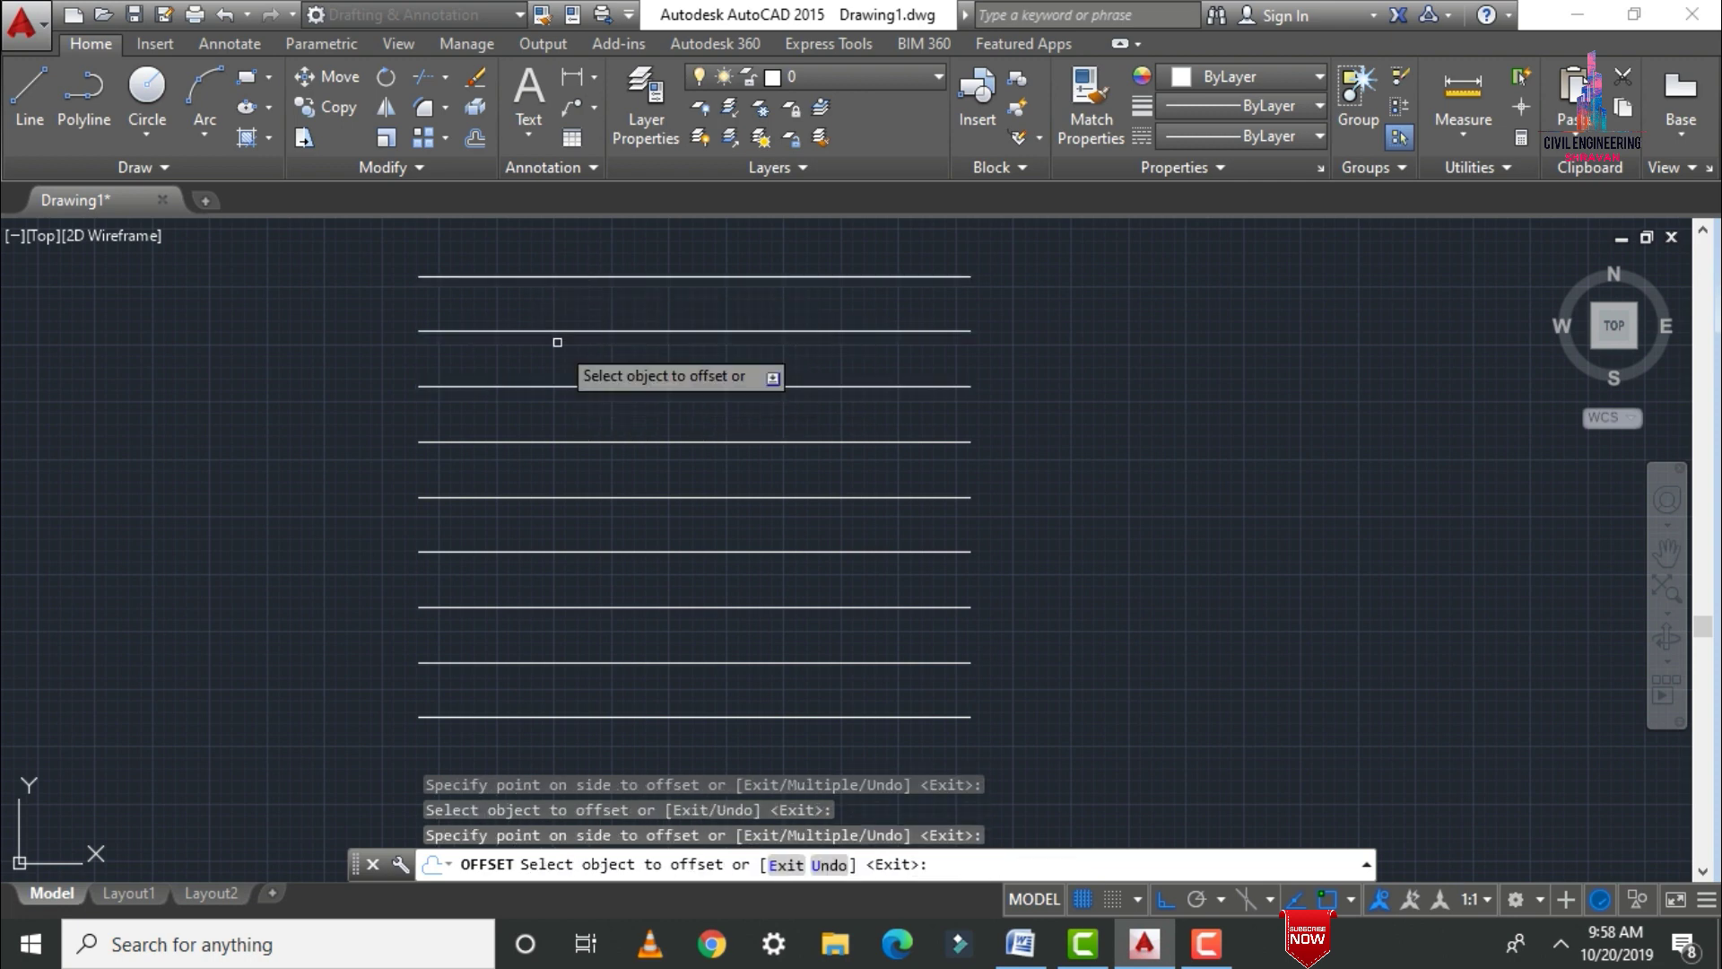
key("Escape")
type("l")
key("Return")
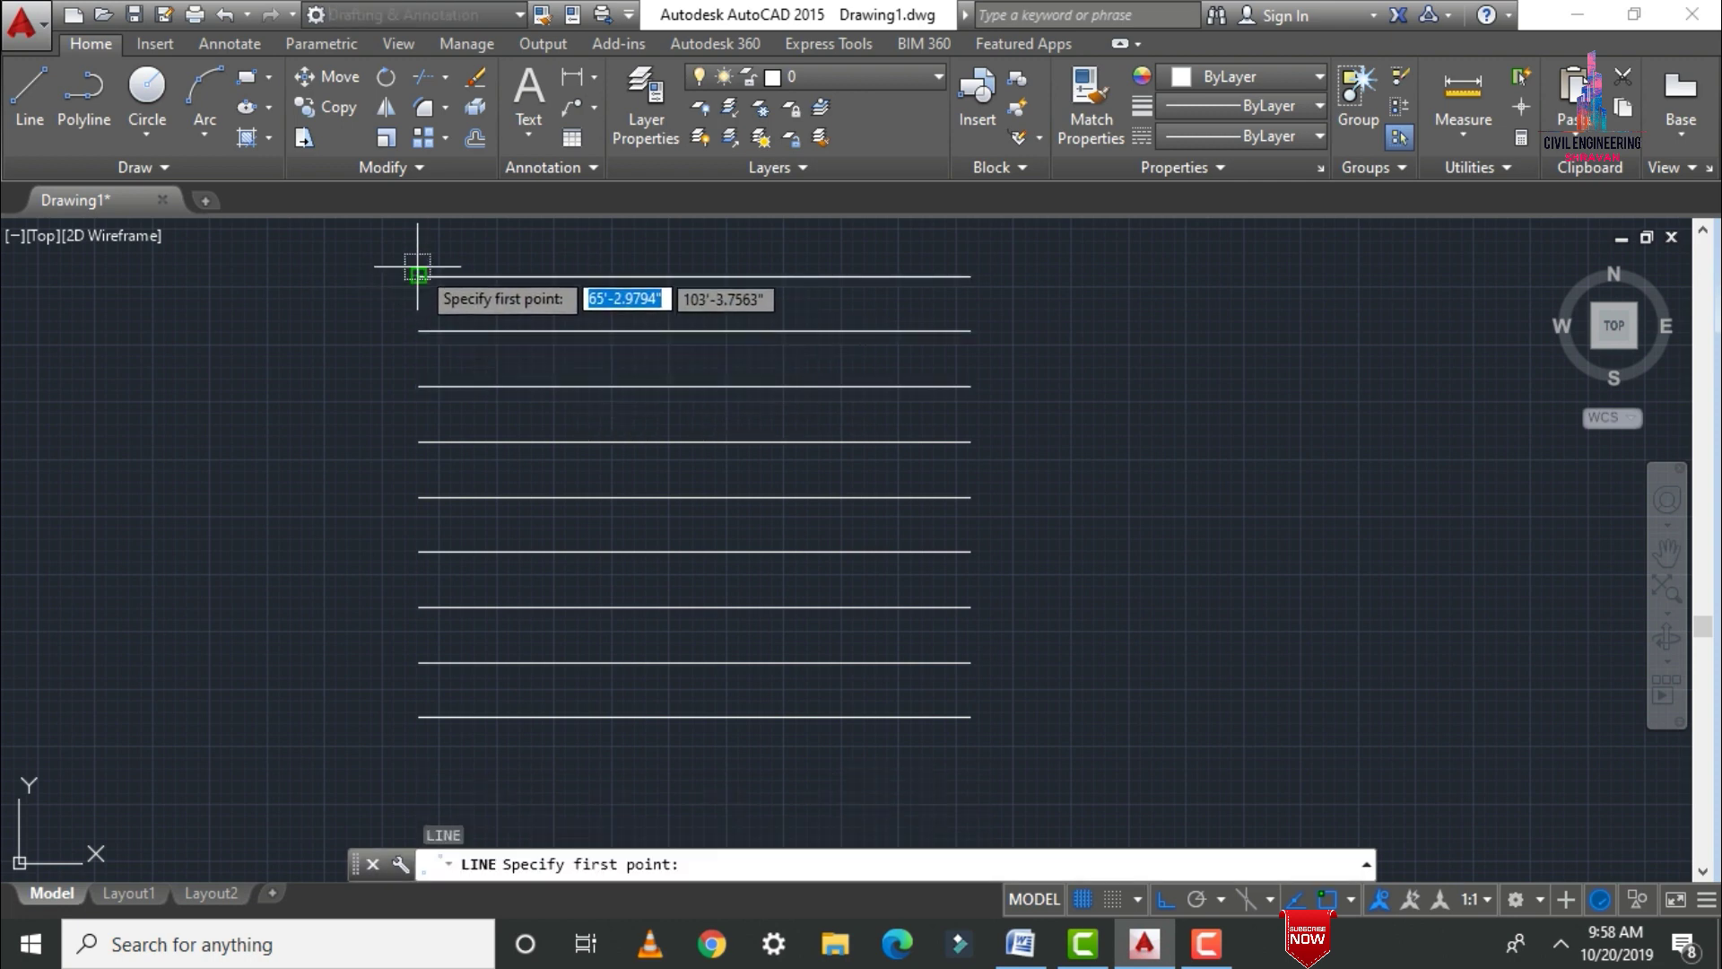
Draw a vertical line joining the left ends, then offset it 1'0" to the right
left_click(419, 277)
left_click(431, 713)
key("Escape")
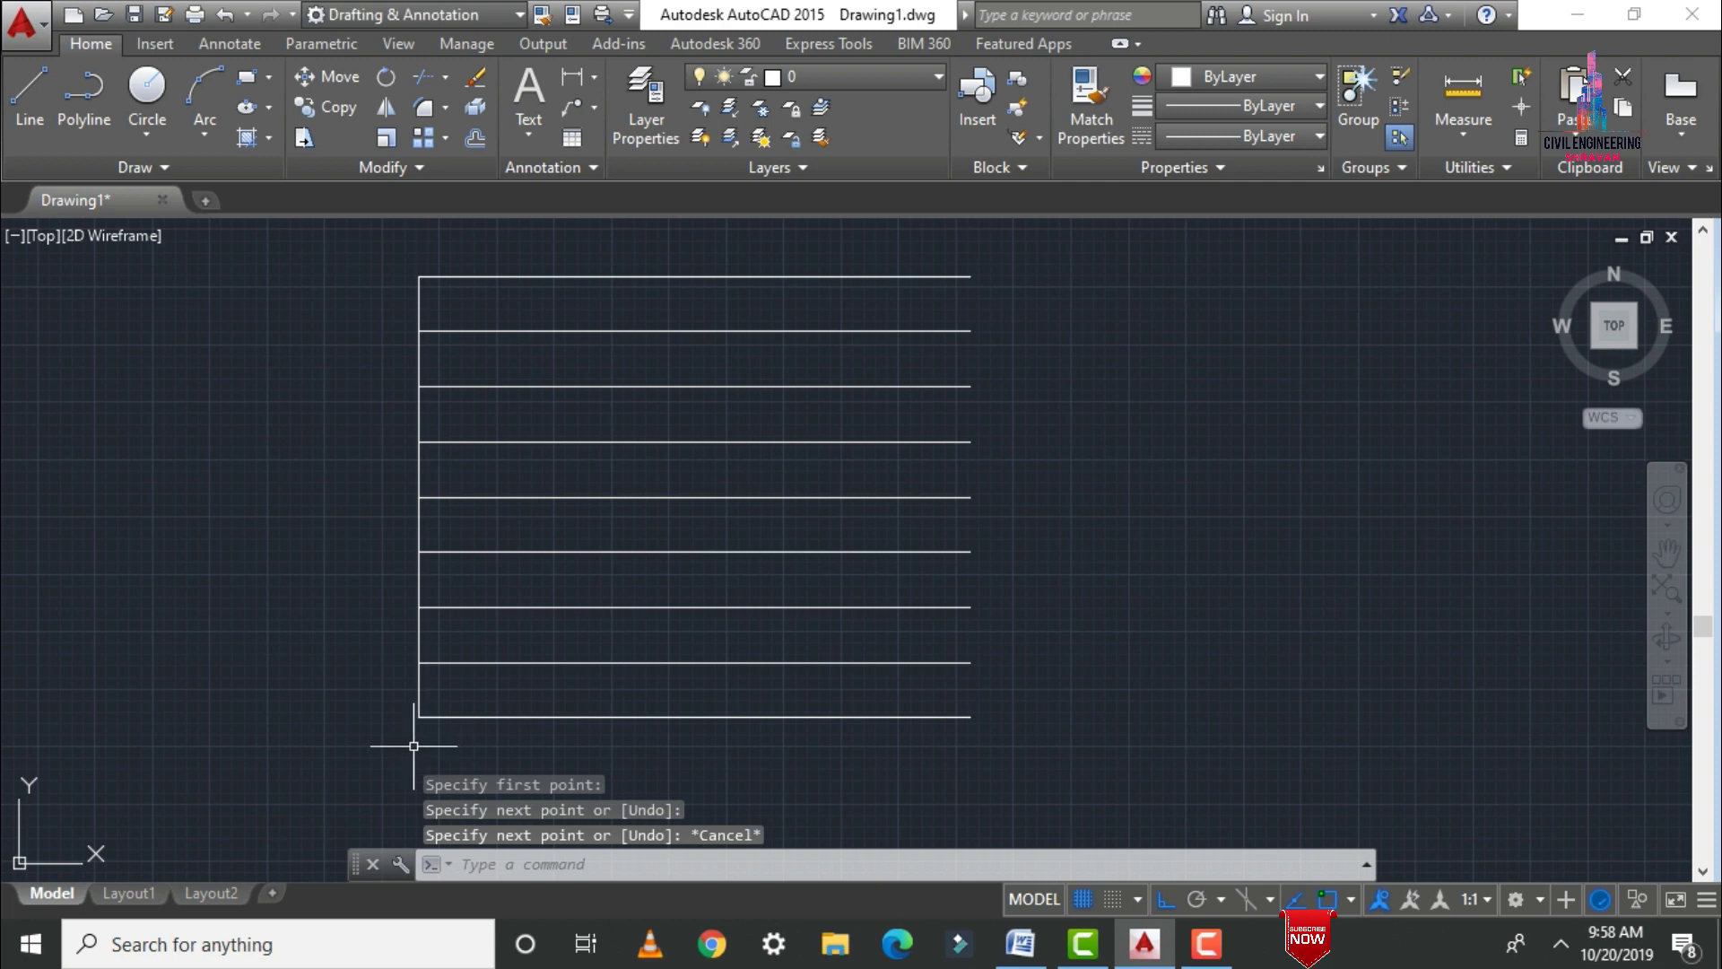
key("Return")
key("Return")
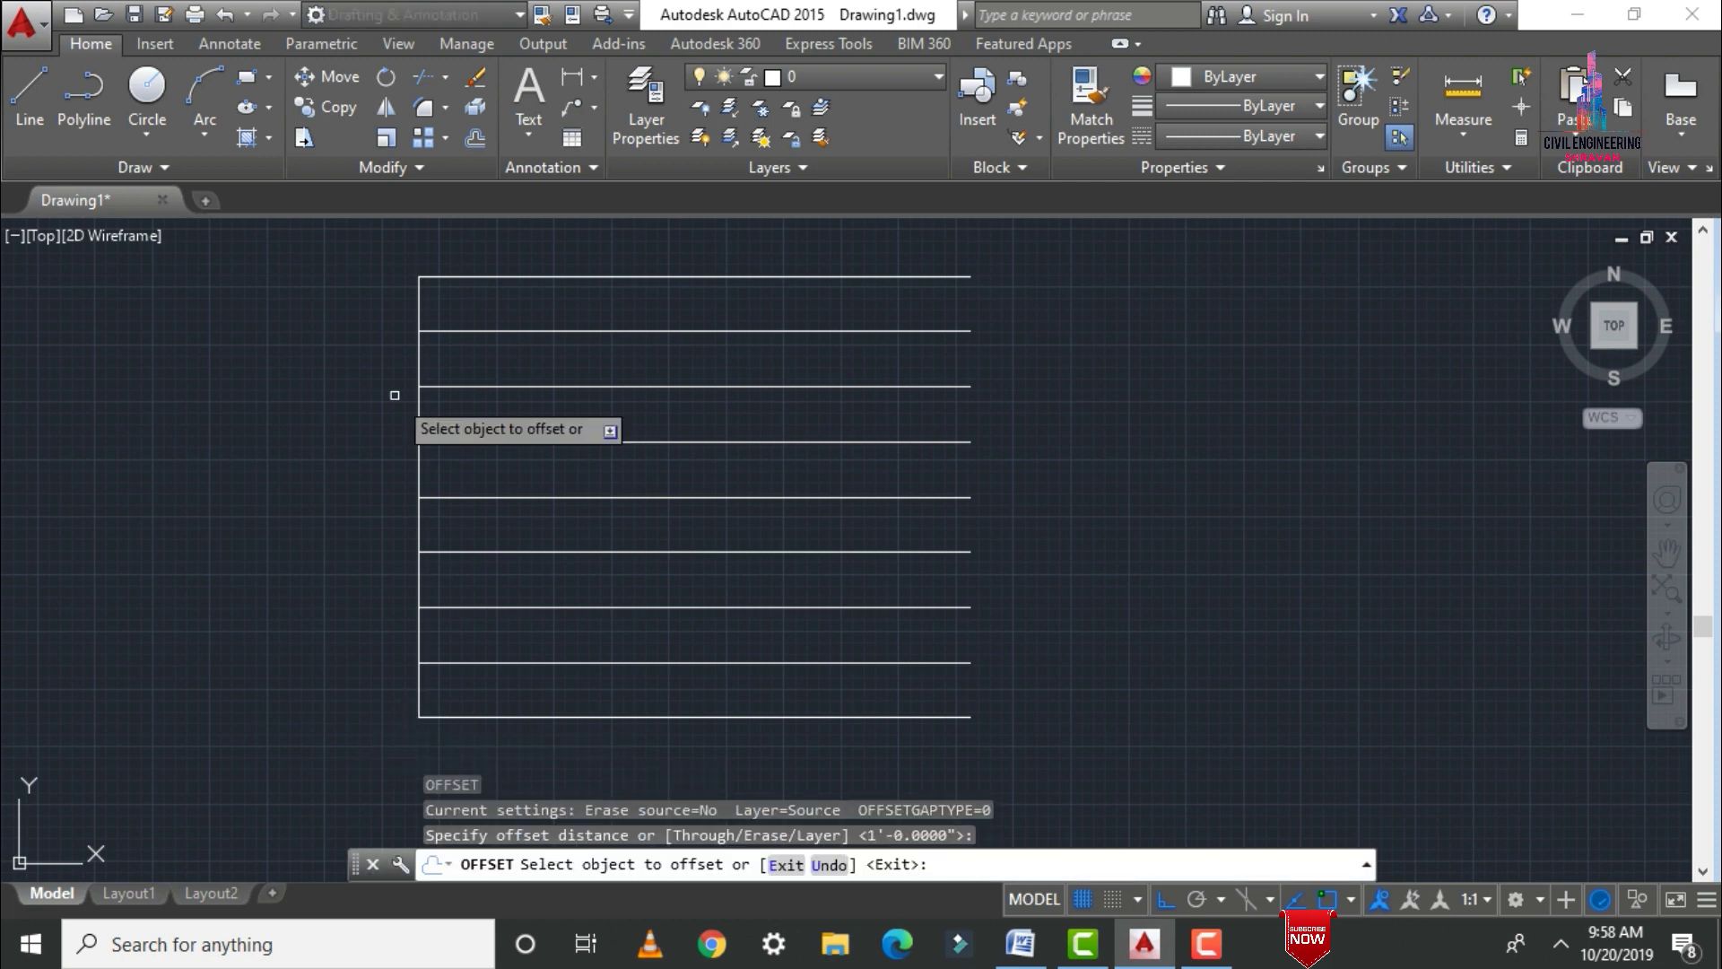
left_click(418, 289)
left_click(801, 422)
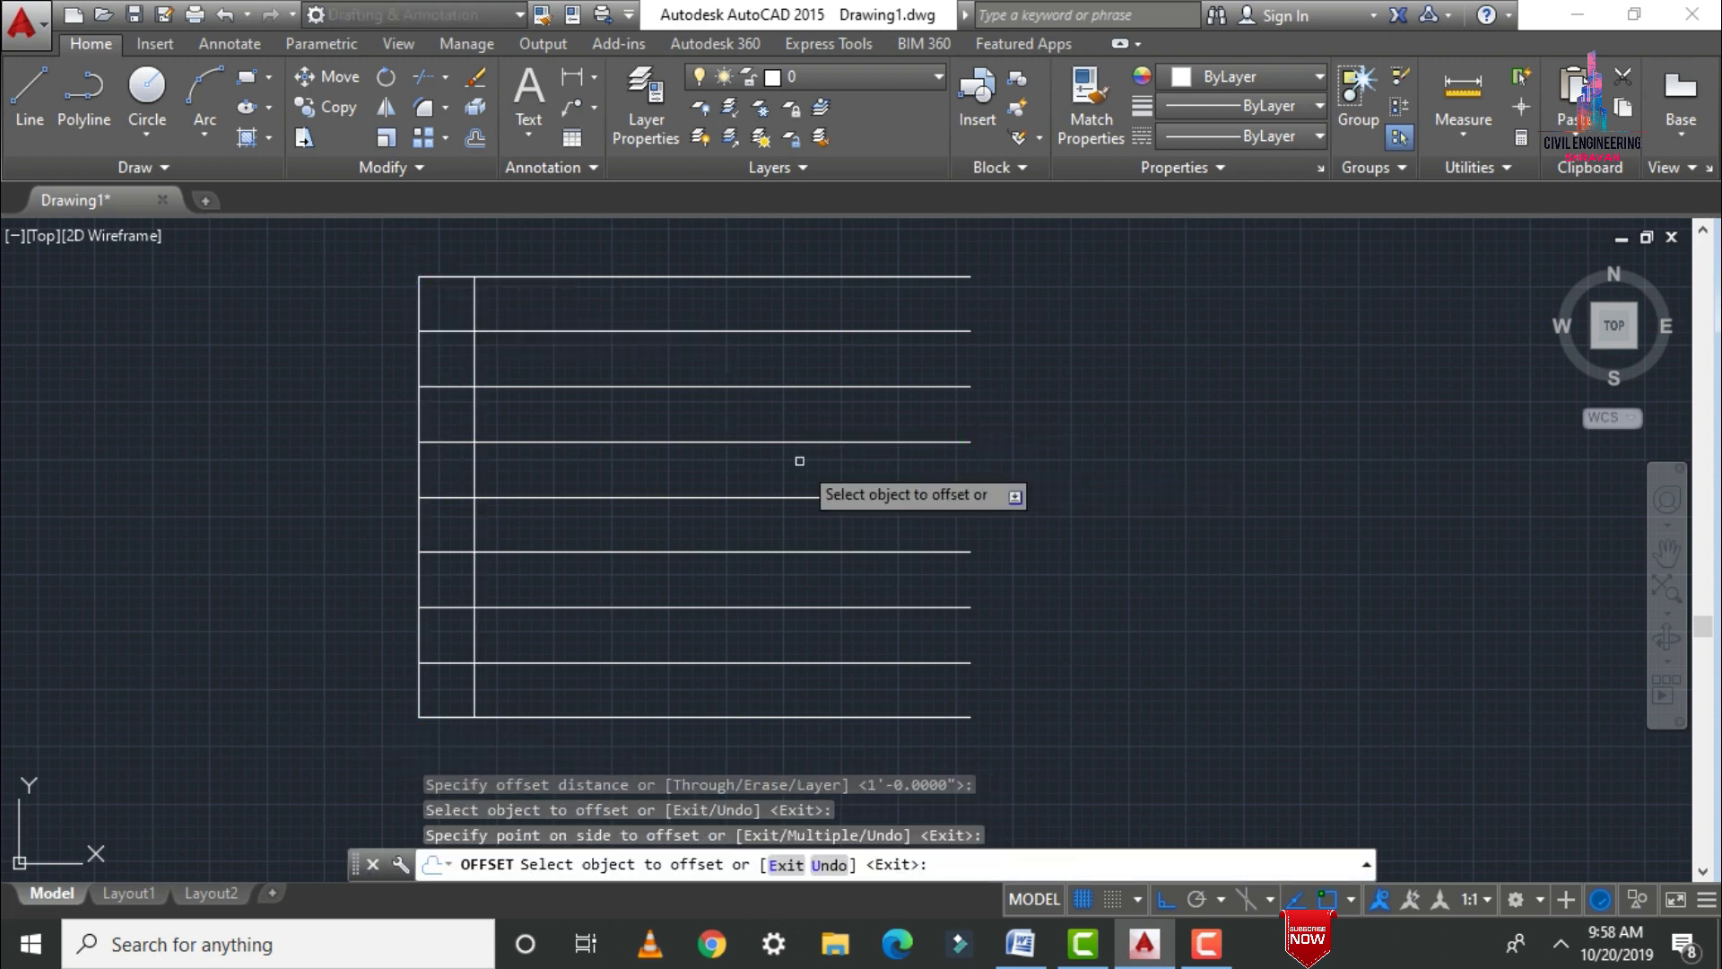
left_click(479, 419)
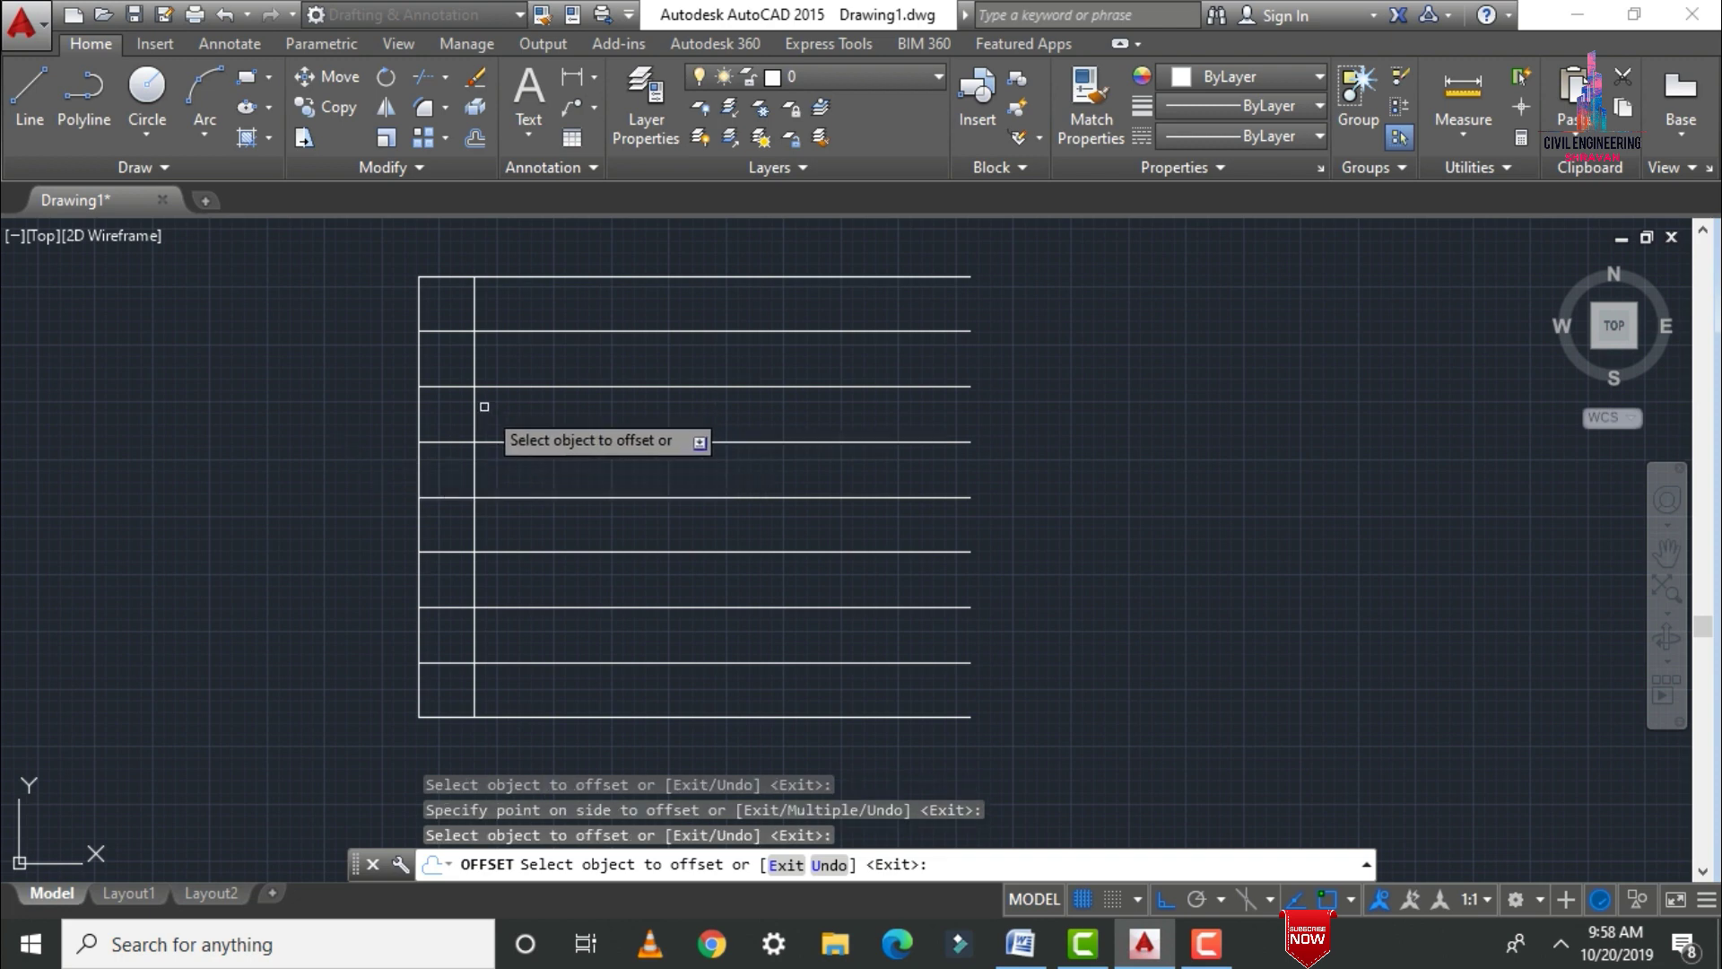
left_click(474, 410)
left_click(545, 404)
Repeat 1'0" offsets of each new vertical line rightward until the grid reaches its right edge
left_click(529, 415)
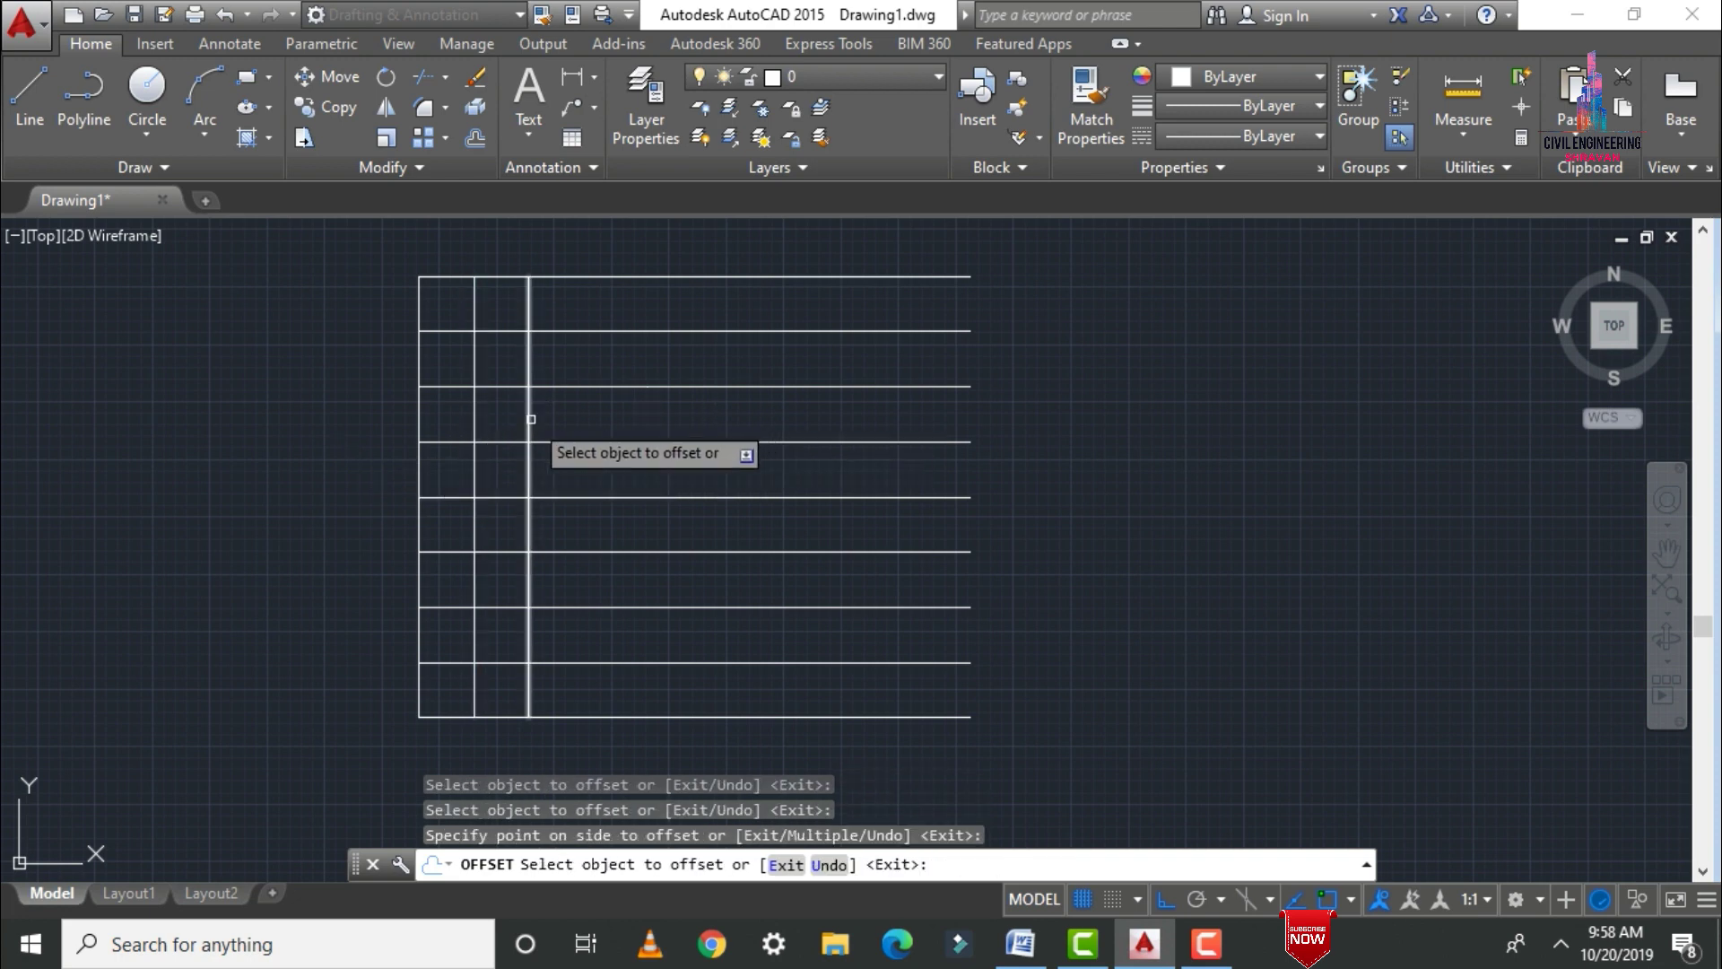
left_click(661, 430)
left_click(584, 415)
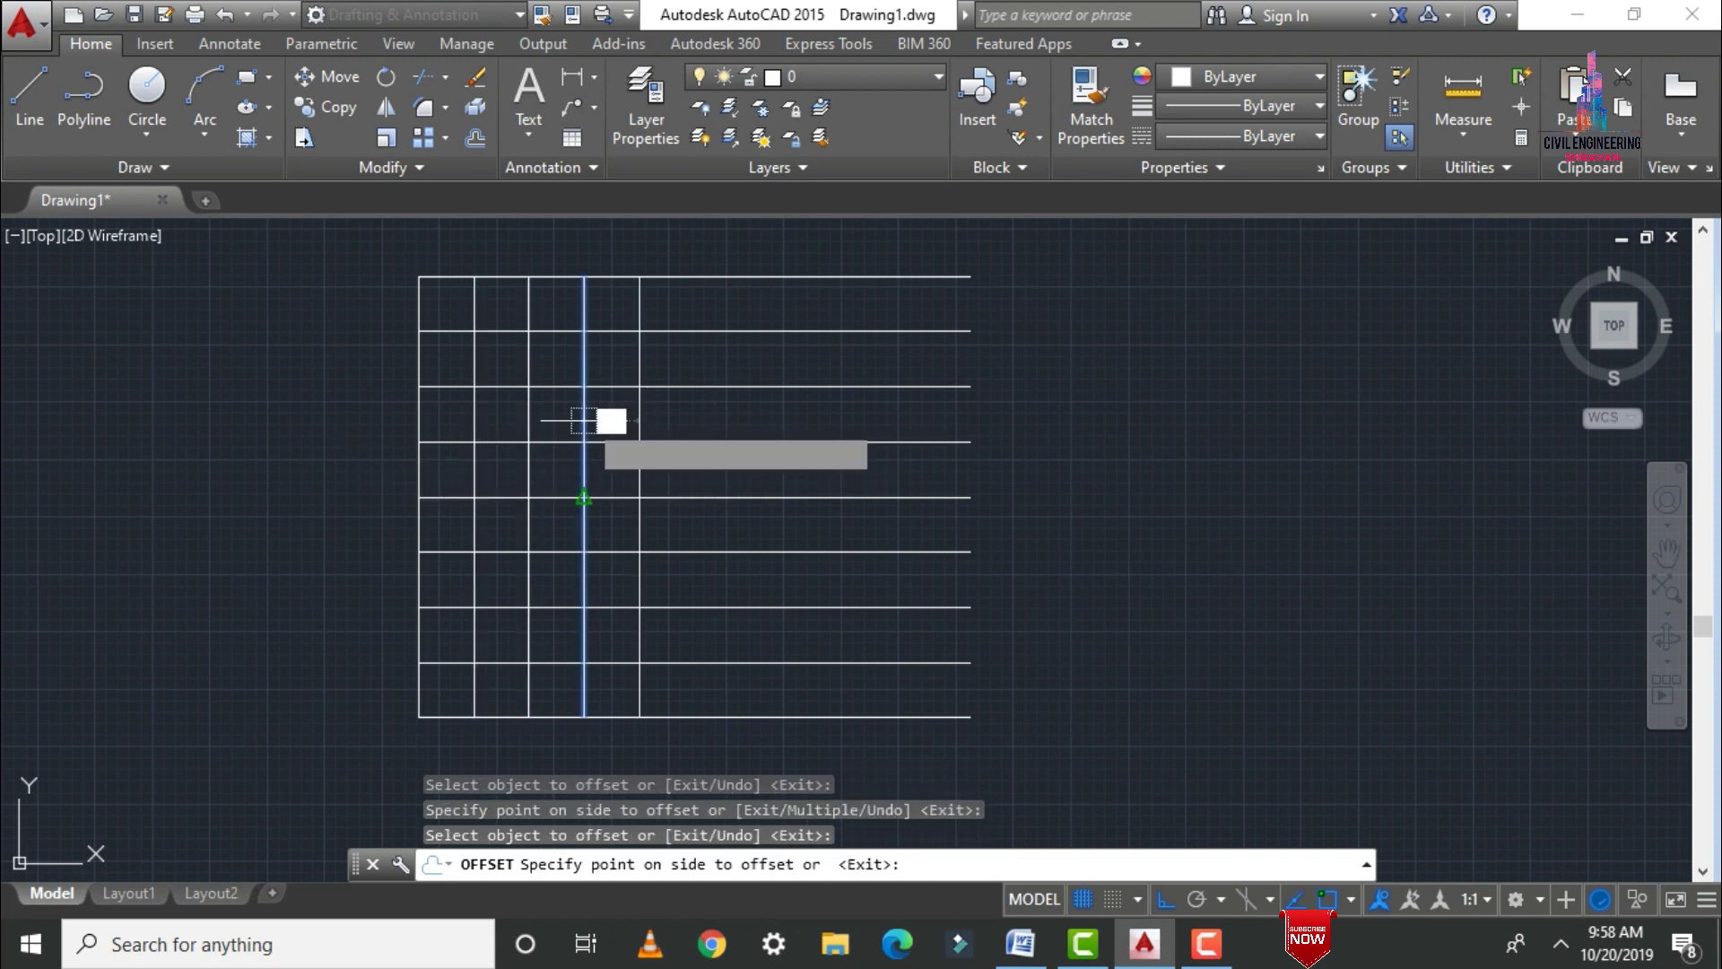
left_click(647, 414)
left_click(627, 422)
left_click(638, 421)
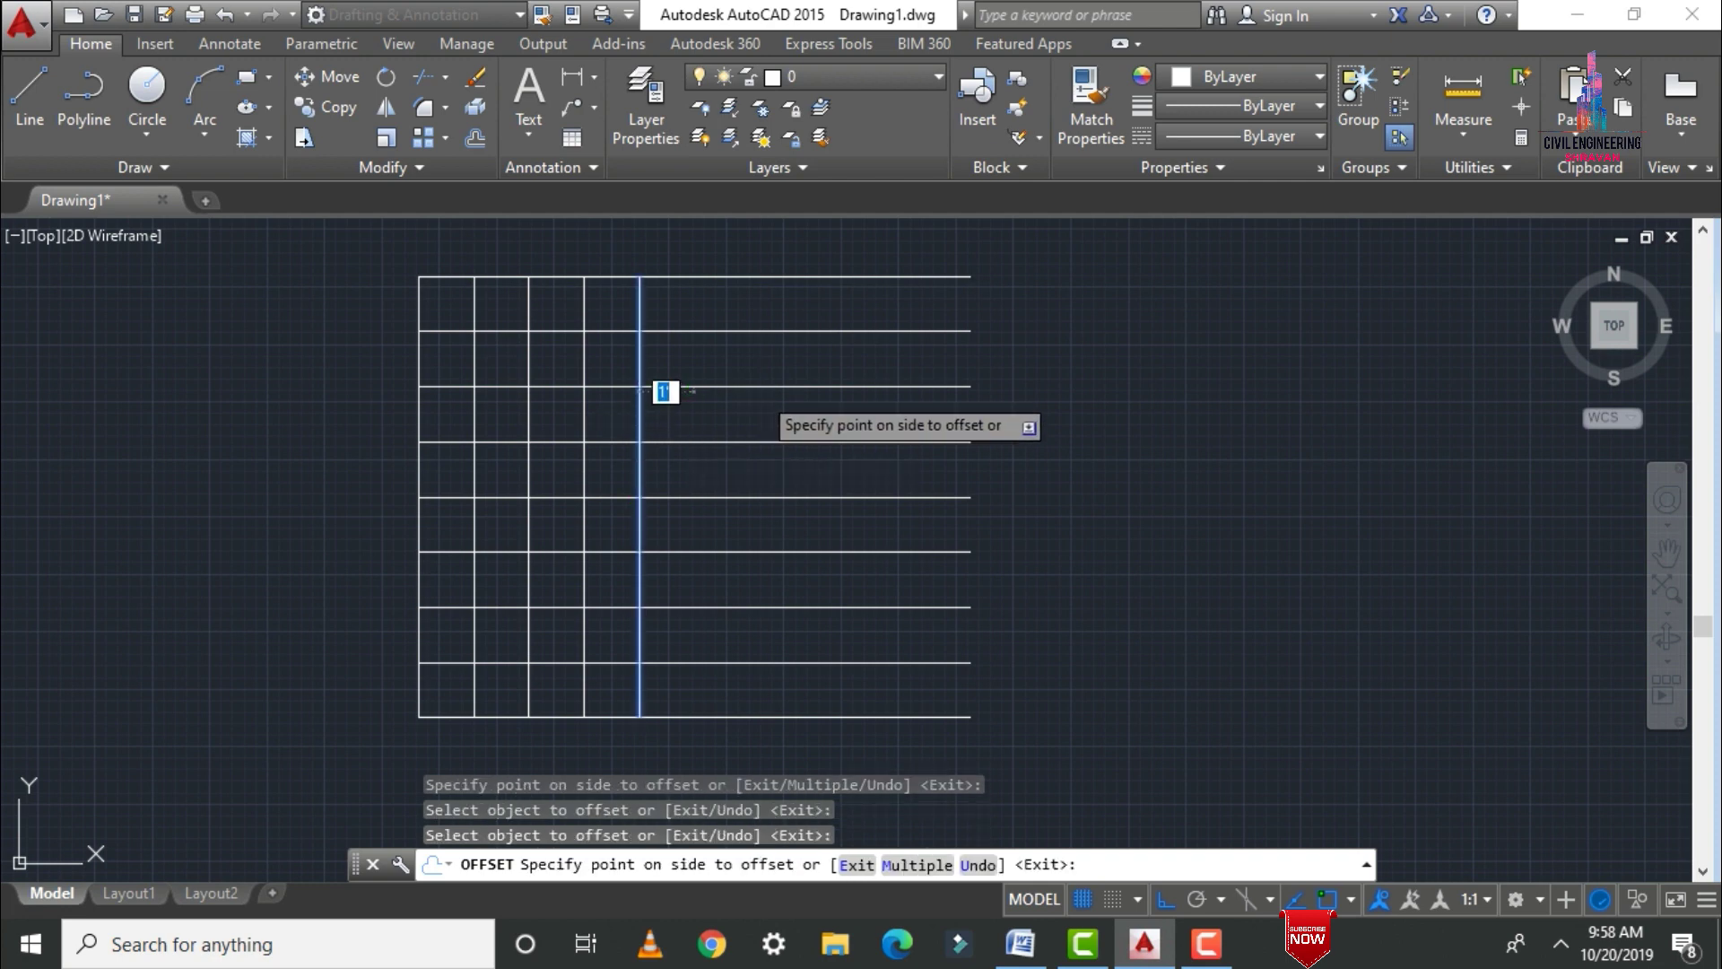
left_click(685, 407)
left_click(694, 406)
left_click(780, 421)
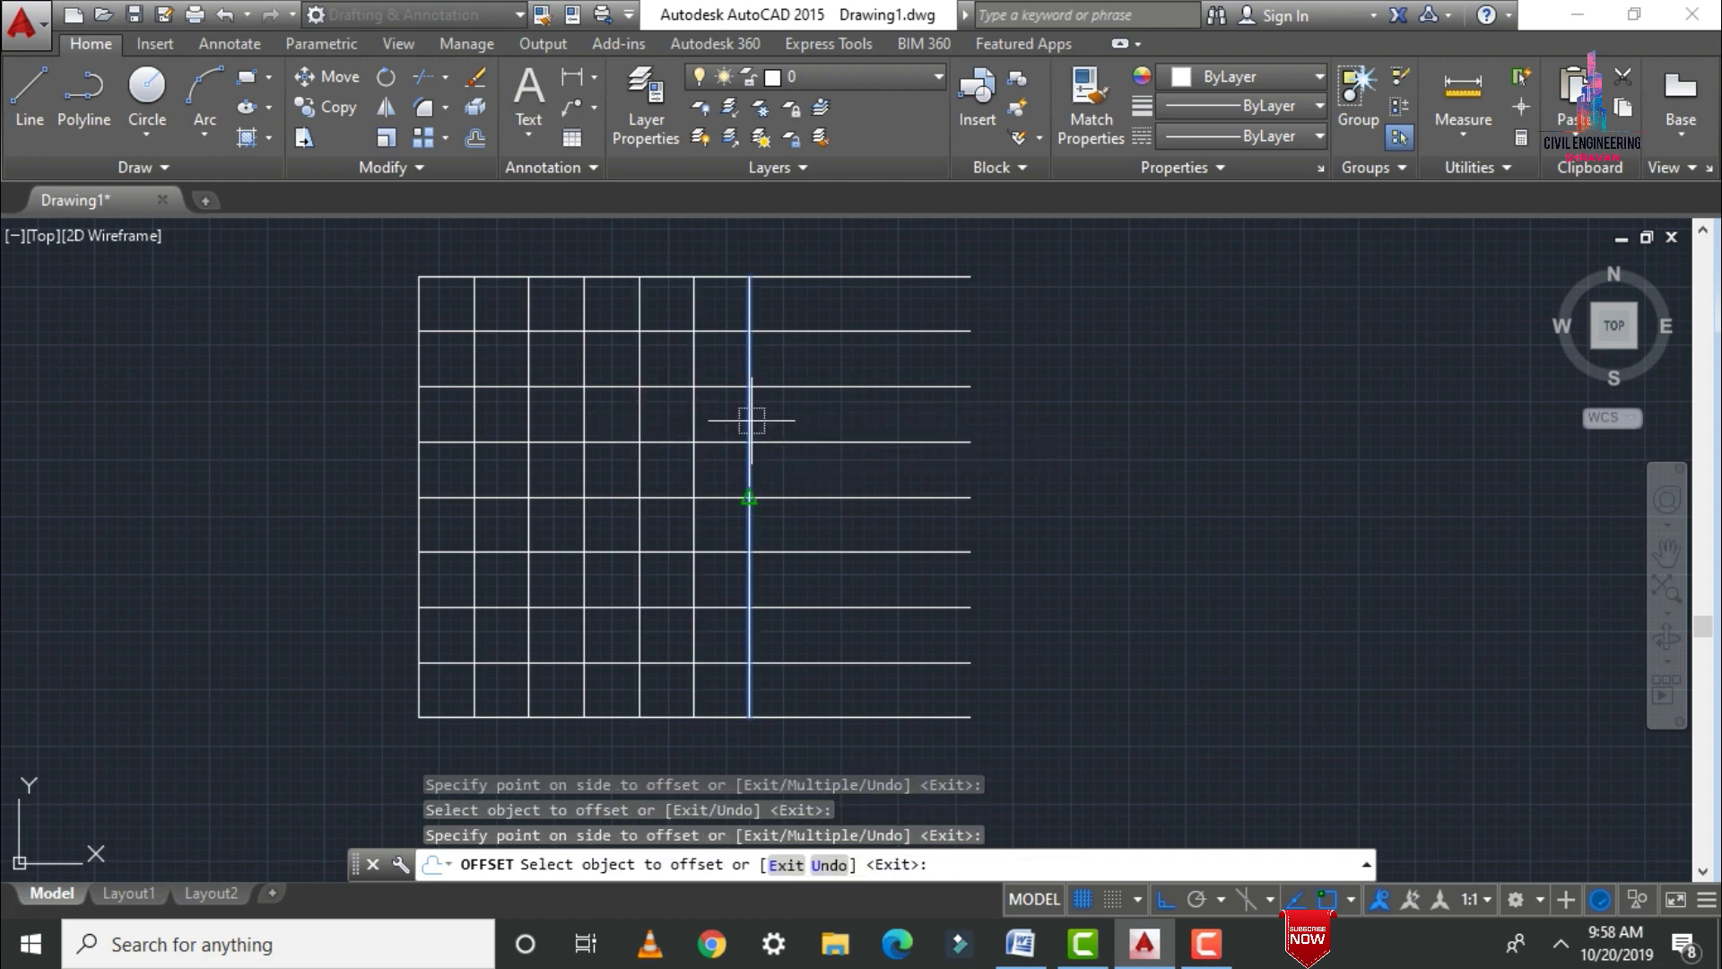
left_click(750, 422)
left_click(819, 434)
left_click(806, 430)
left_click(854, 431)
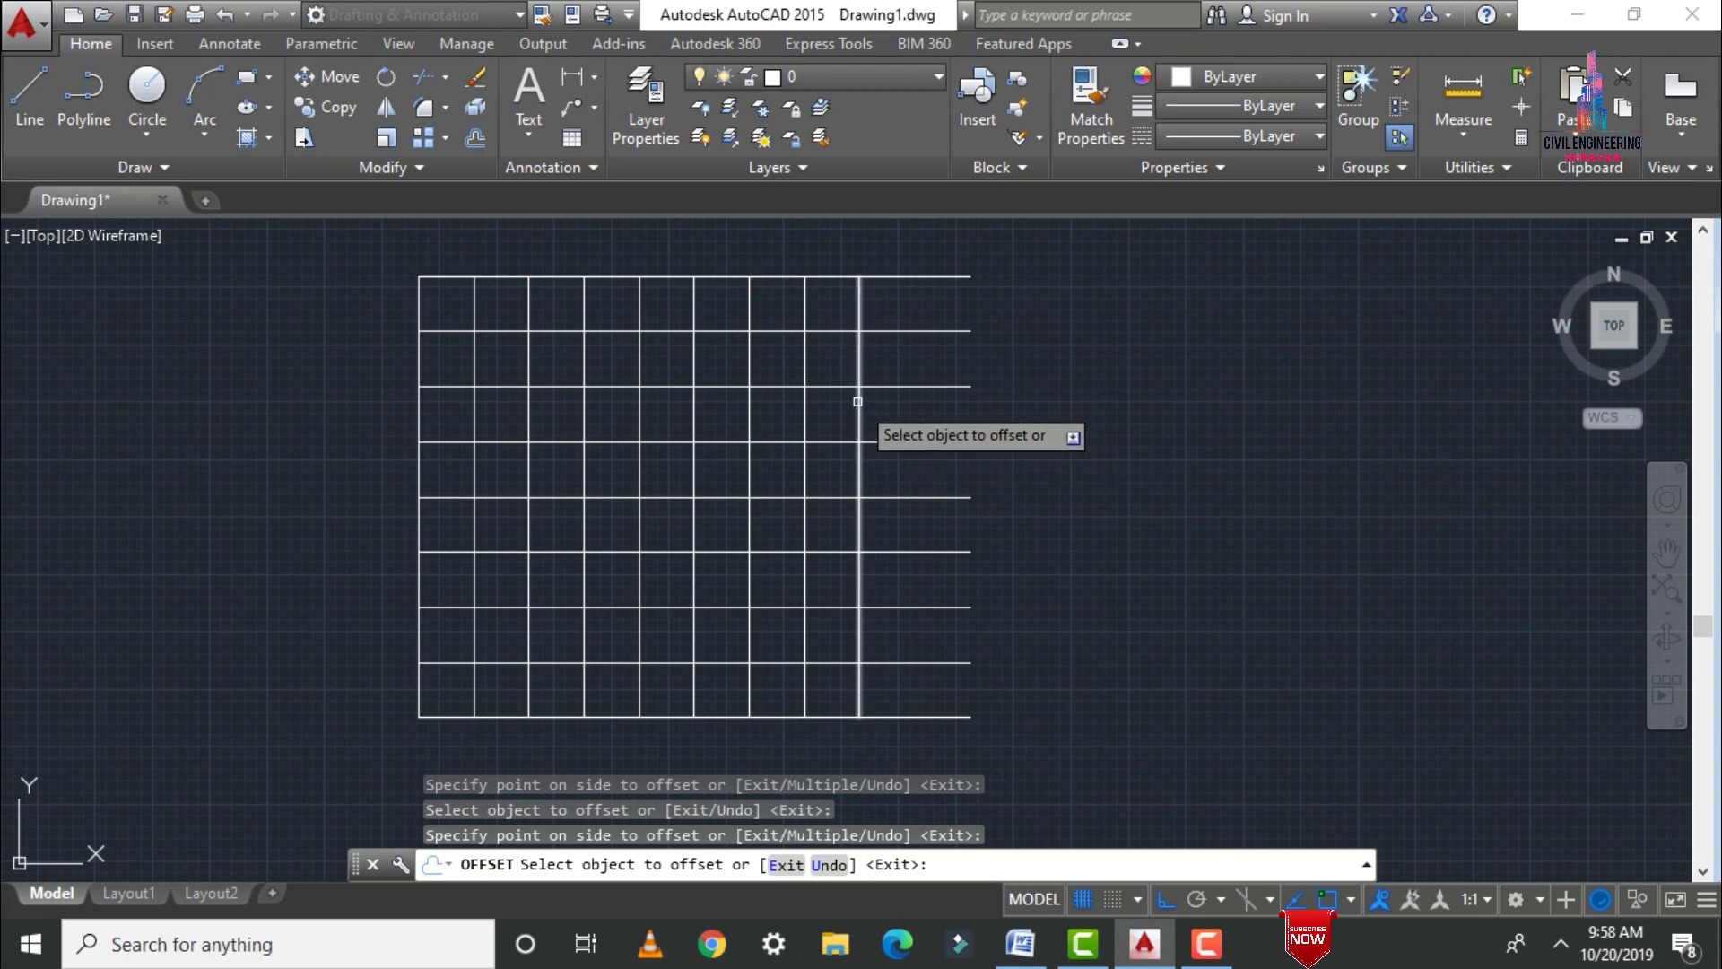
left_click(861, 406)
left_click(886, 412)
left_click(915, 394)
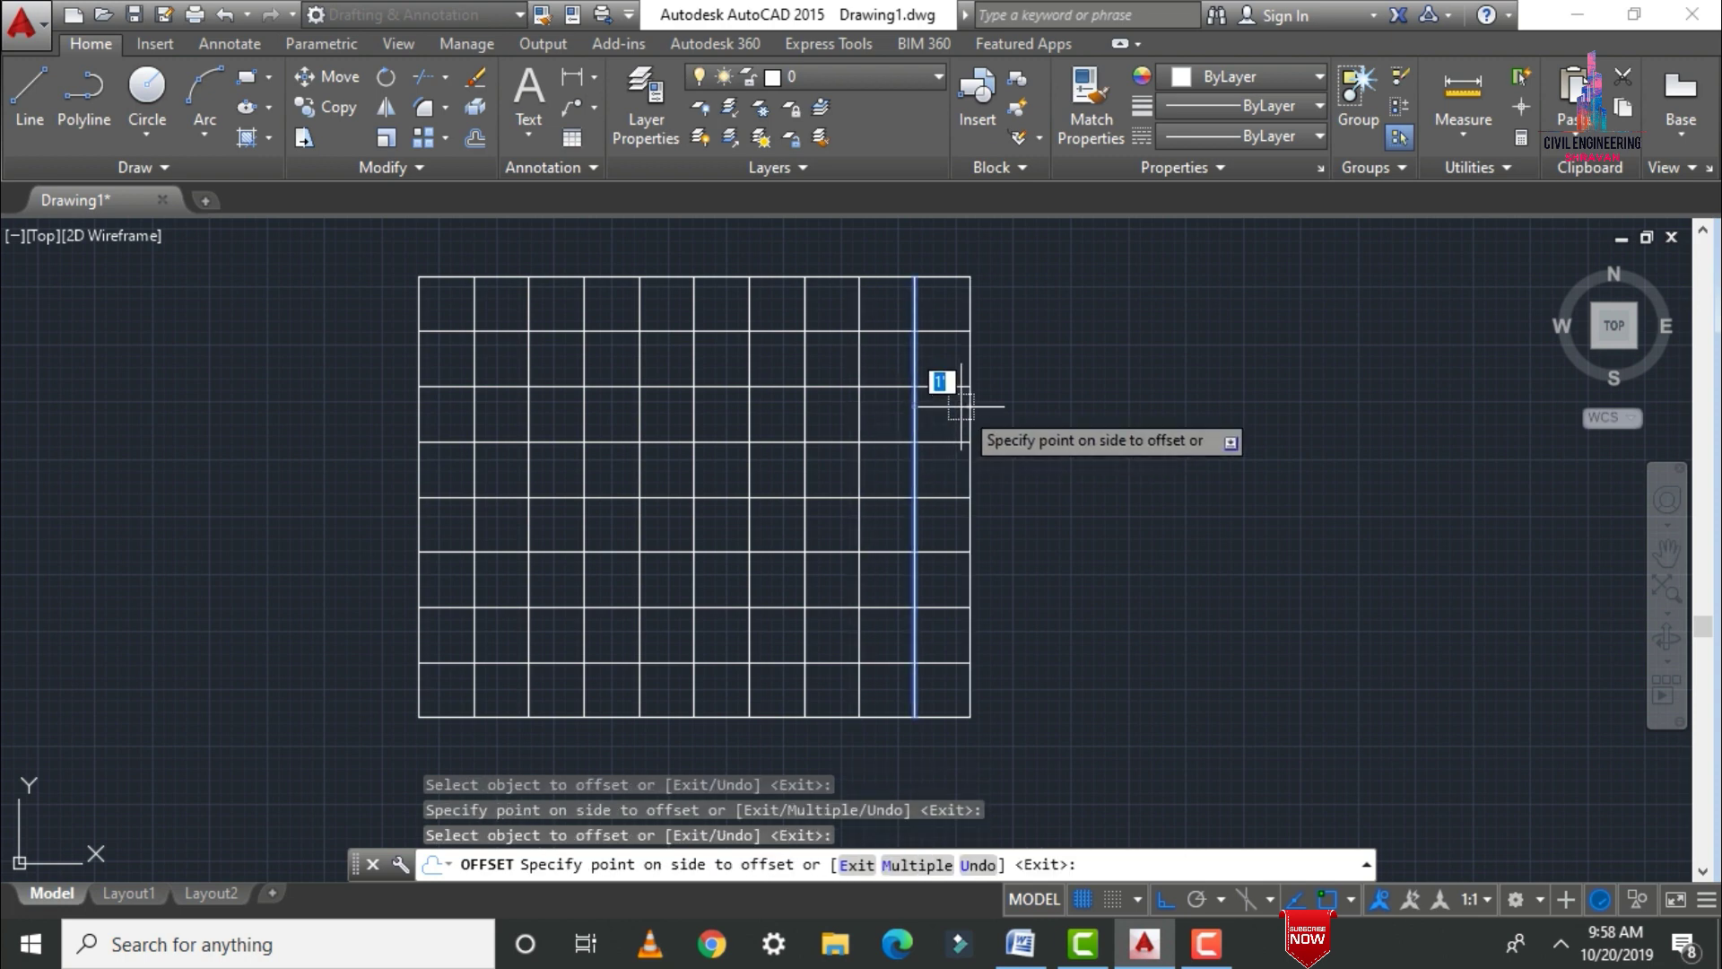
left_click(938, 380)
scroll(440, 653, "down", 2)
key("Escape")
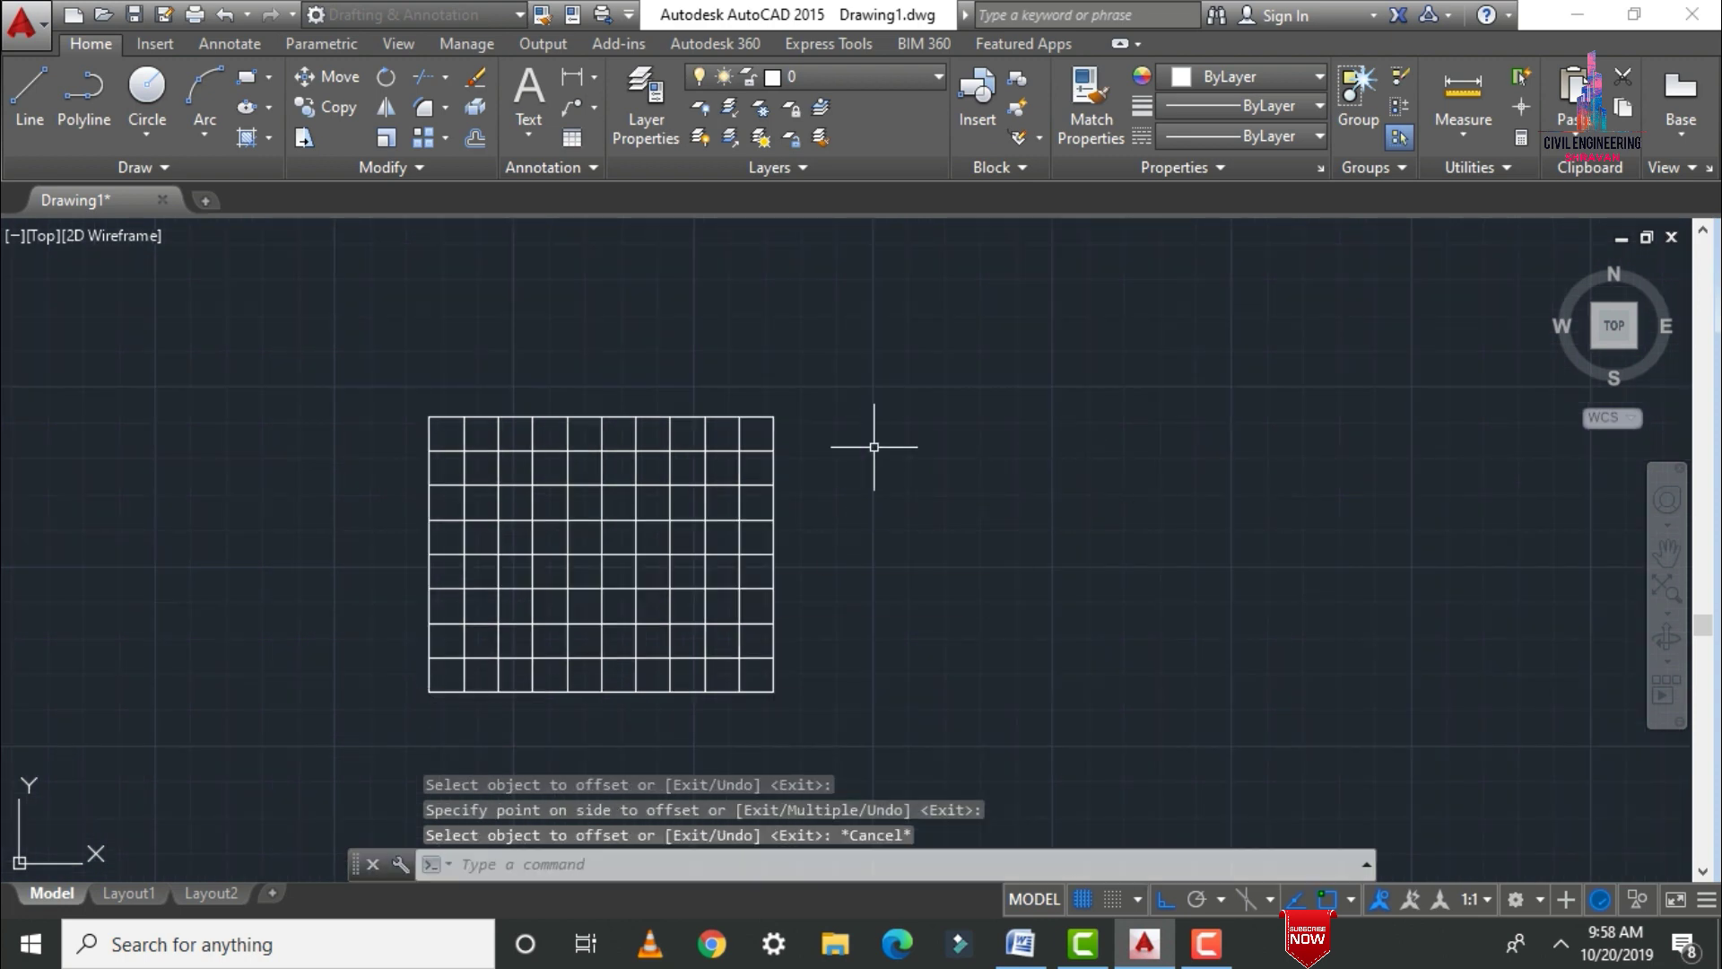
Draw a circle of 10'0" radius centred to the right of the line grid
scroll(377, 567, "down", 2)
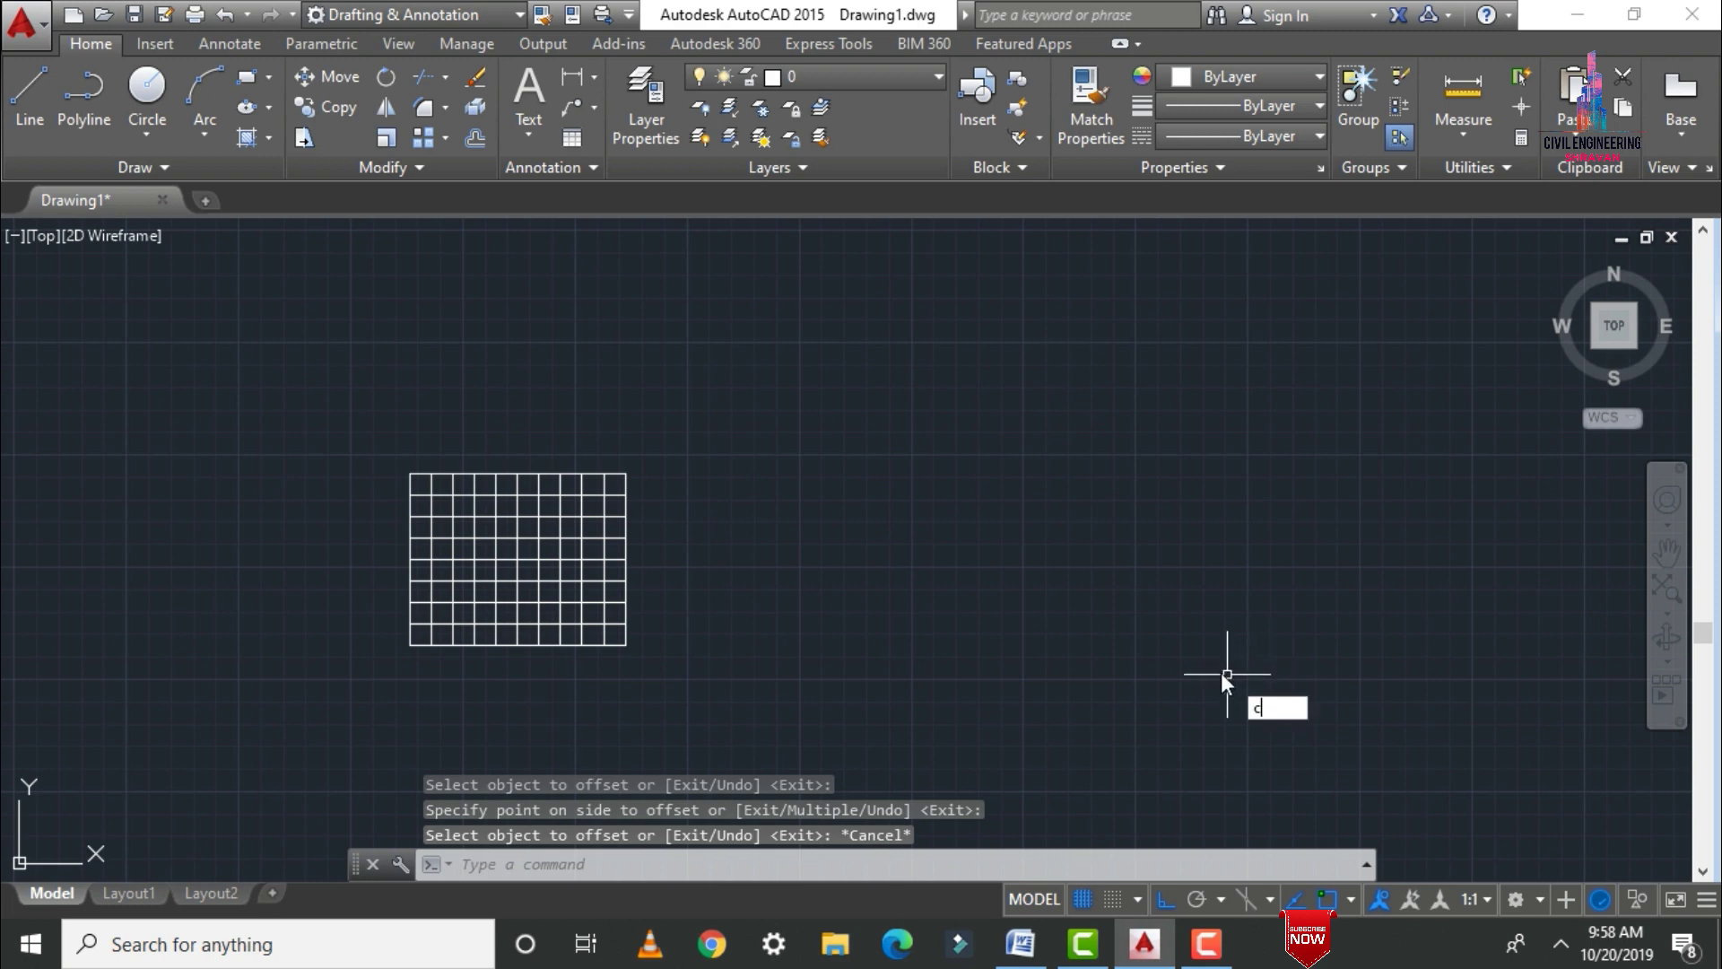
type("c")
key("Return")
left_click(1016, 485)
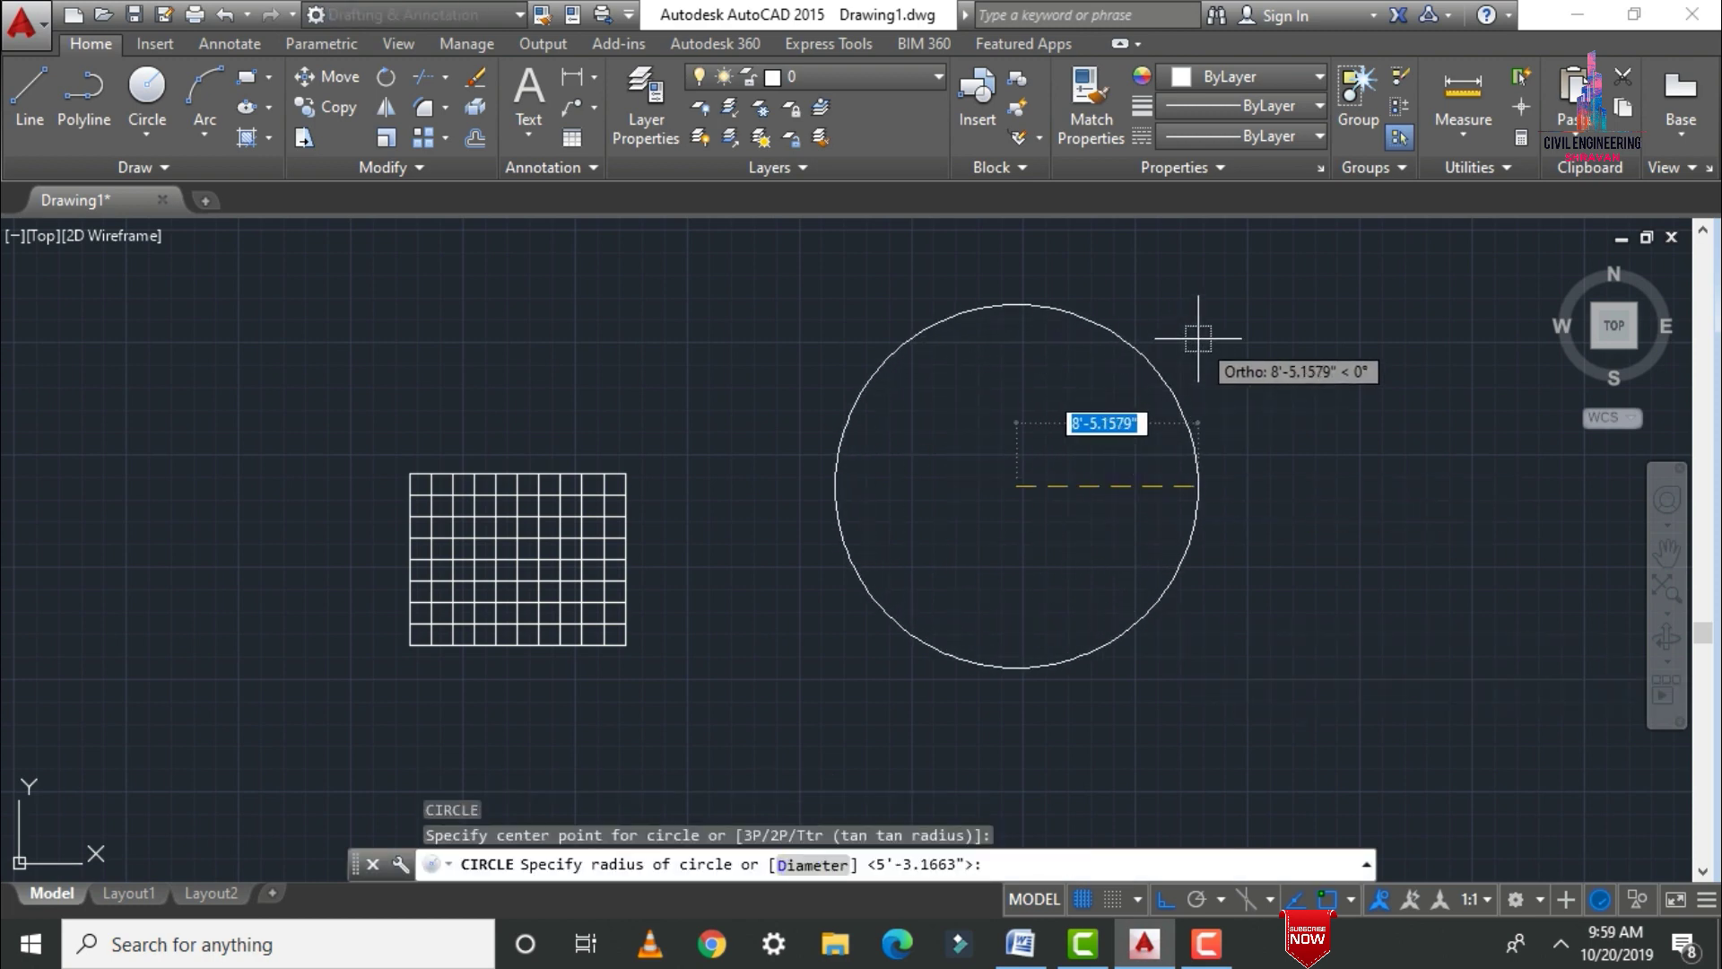
type("2")
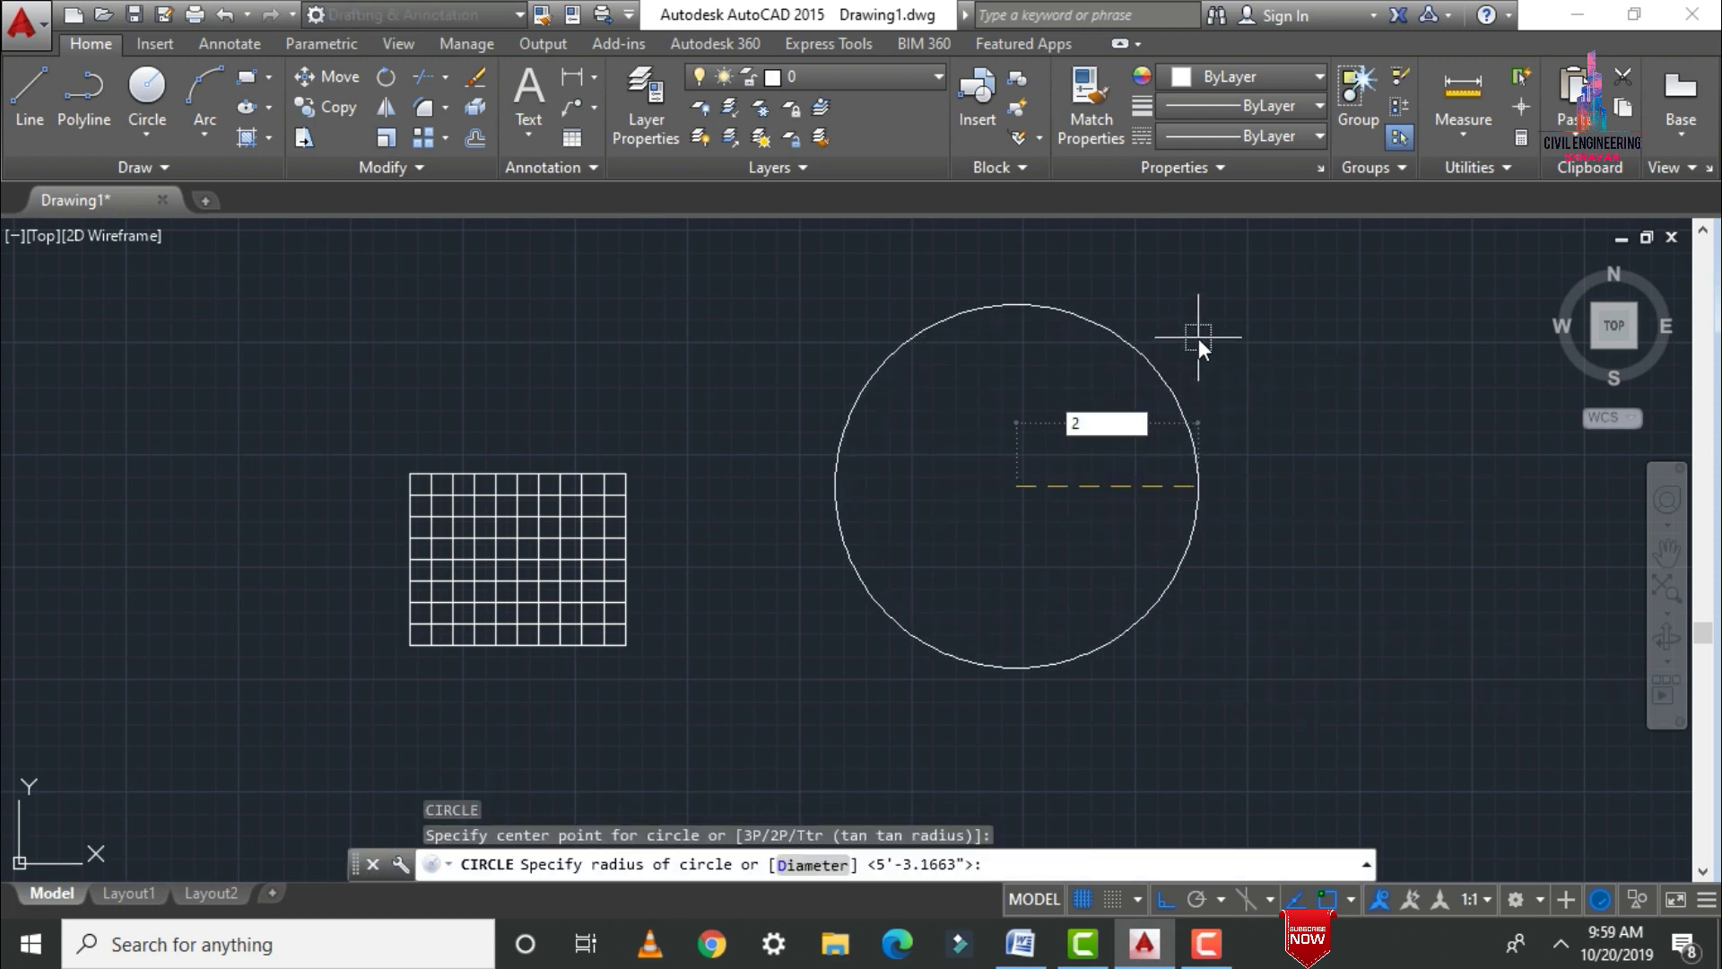
key("BackSpace")
type("10'0\"")
key("Return")
key("Escape")
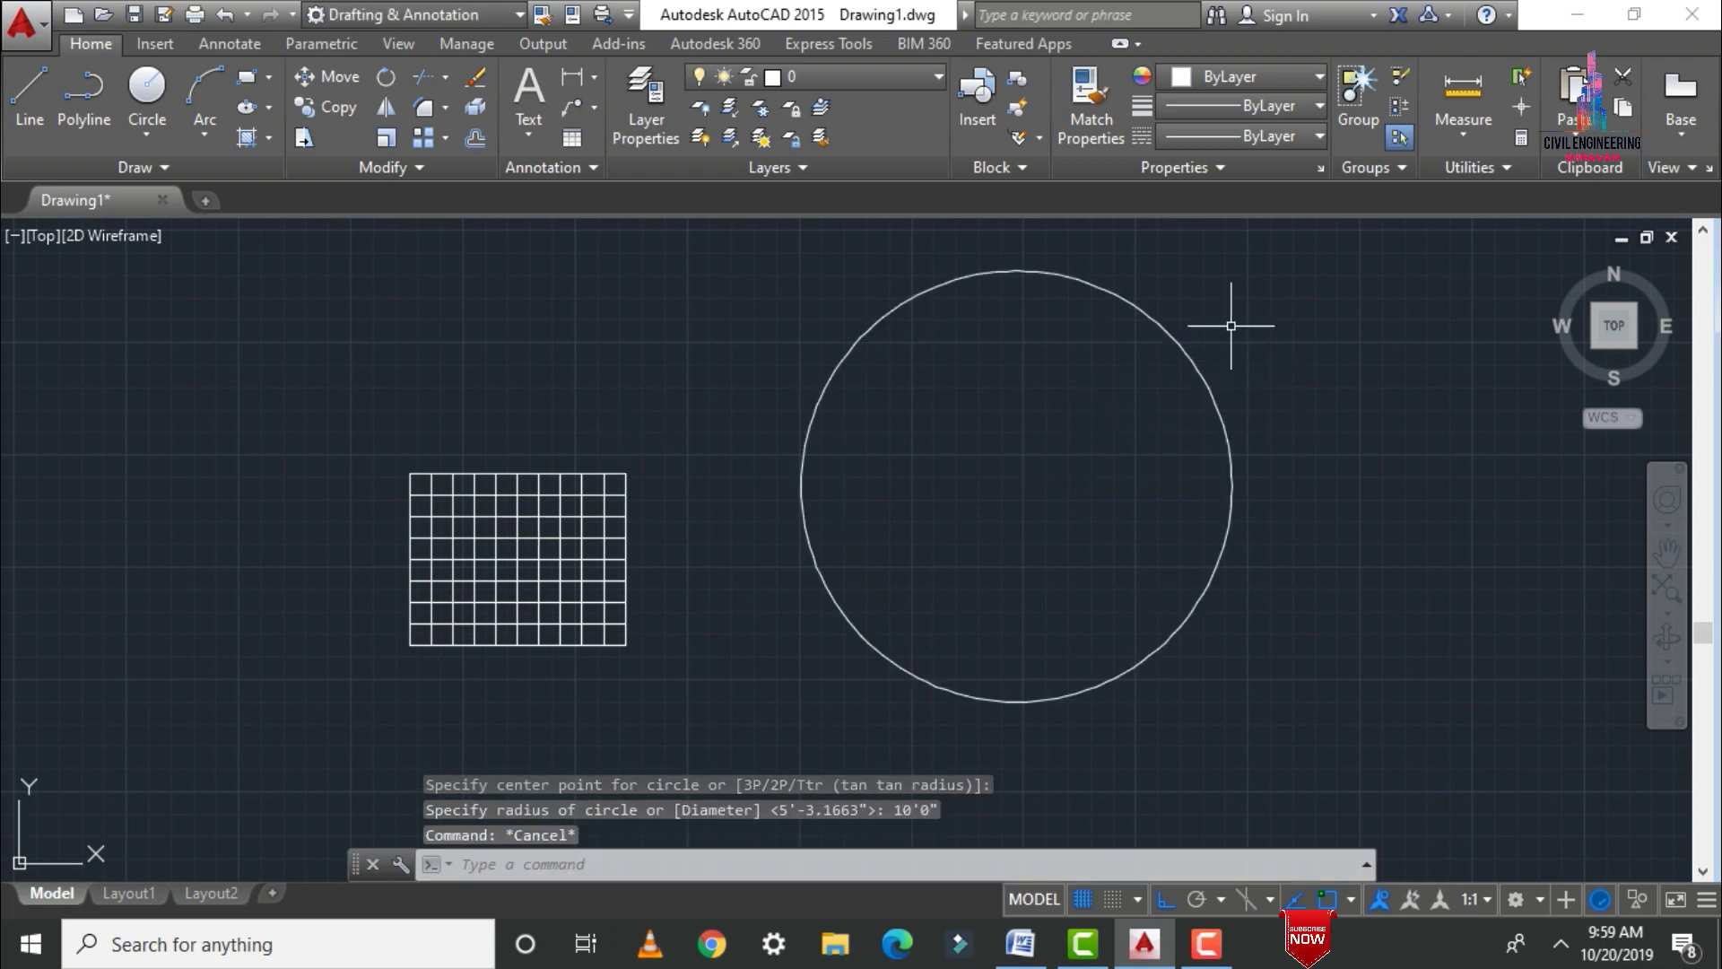
scroll(1360, 399, "up", 2)
scroll(1186, 467, "down", 2)
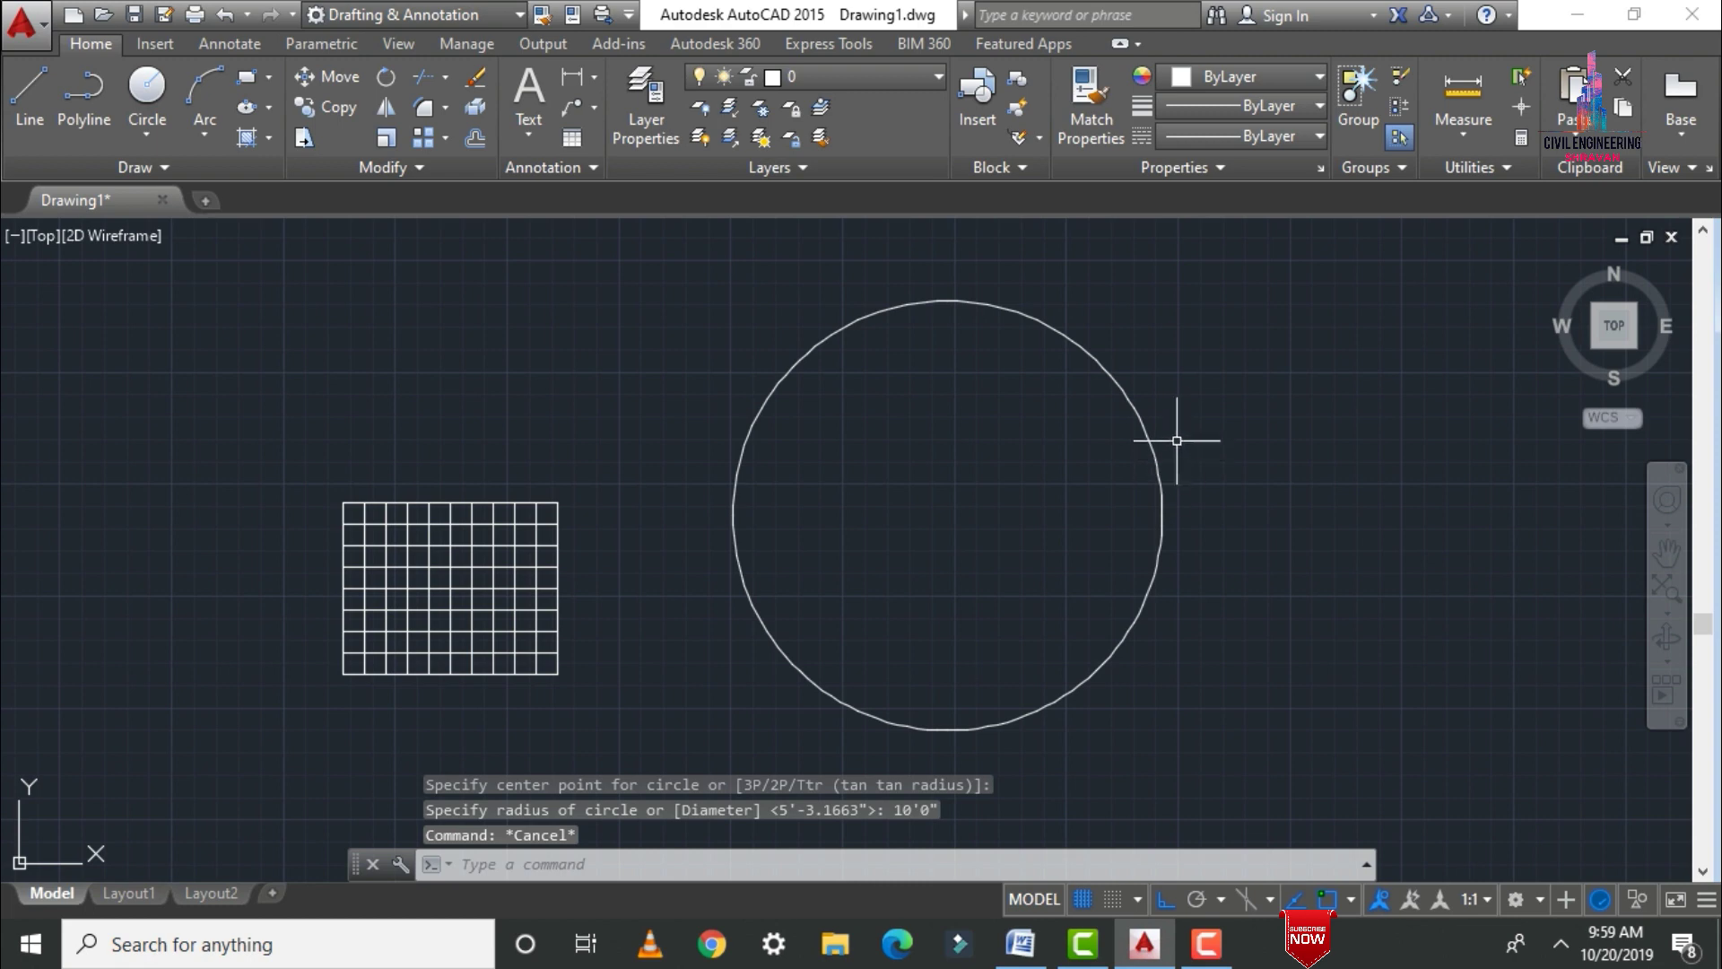
mouse_move(1236, 469)
middle_mouse_down()
mouse_move(1226, 488)
mouse_move(1127, 487)
middle_mouse_up()
Offset the circle inward eight times at 1'-0" to nest rings down to the centre
type("O")
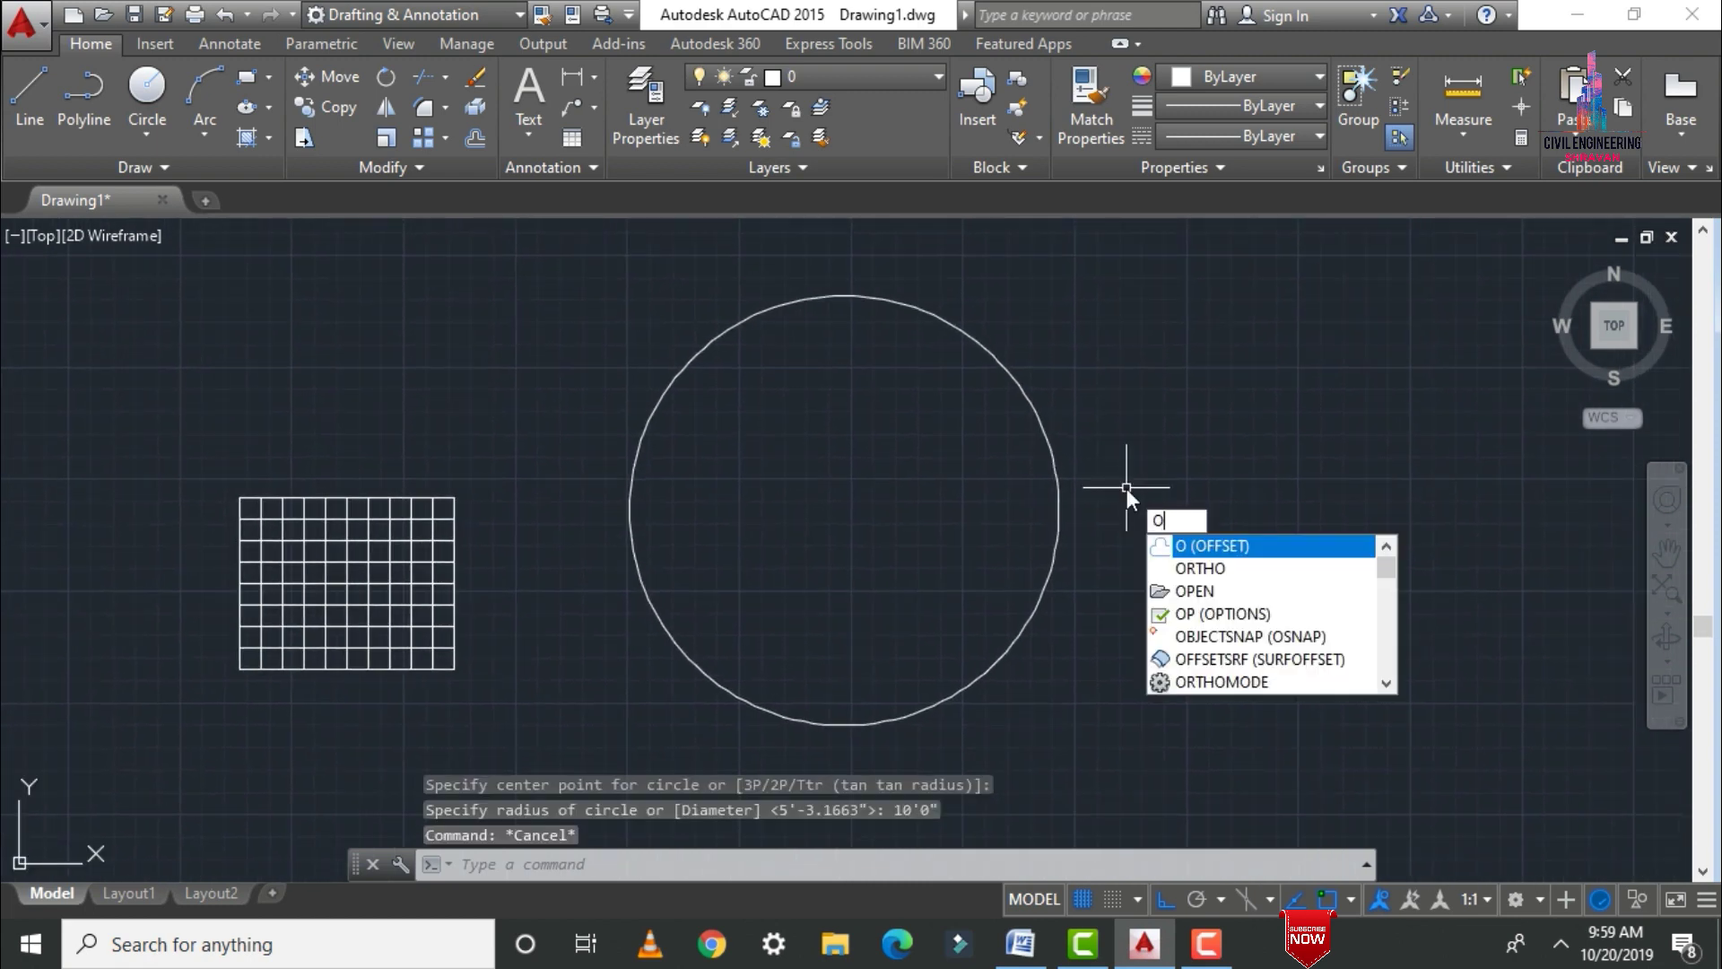
key("Return")
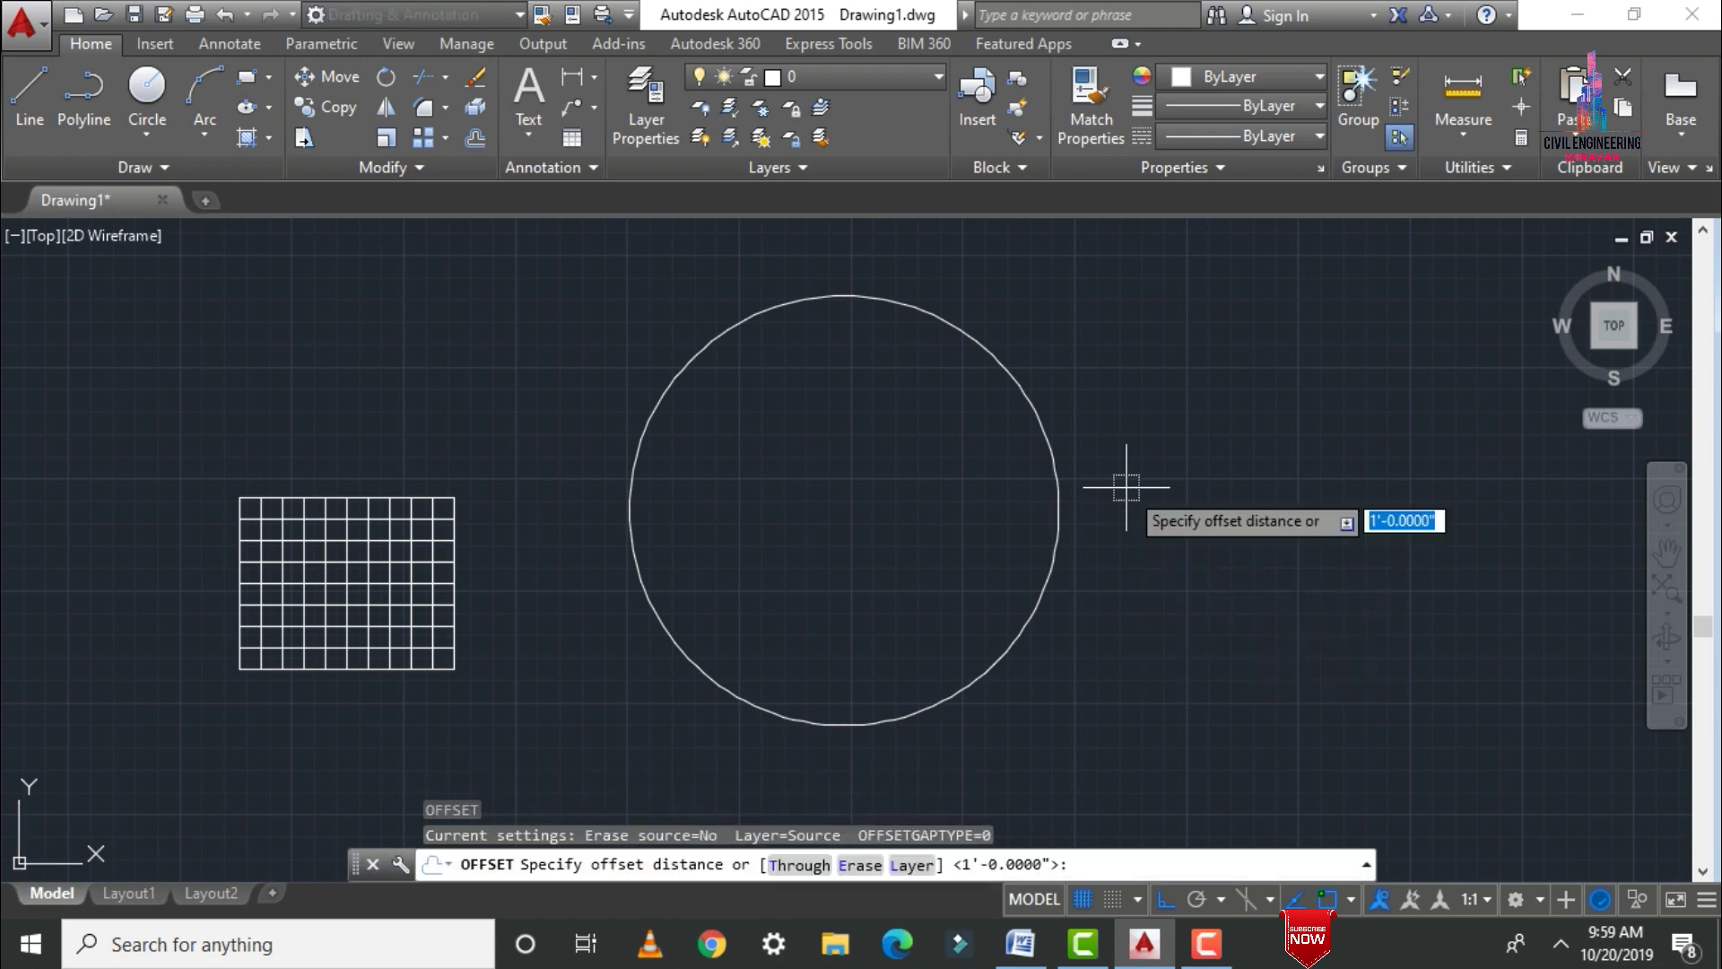
key("Return")
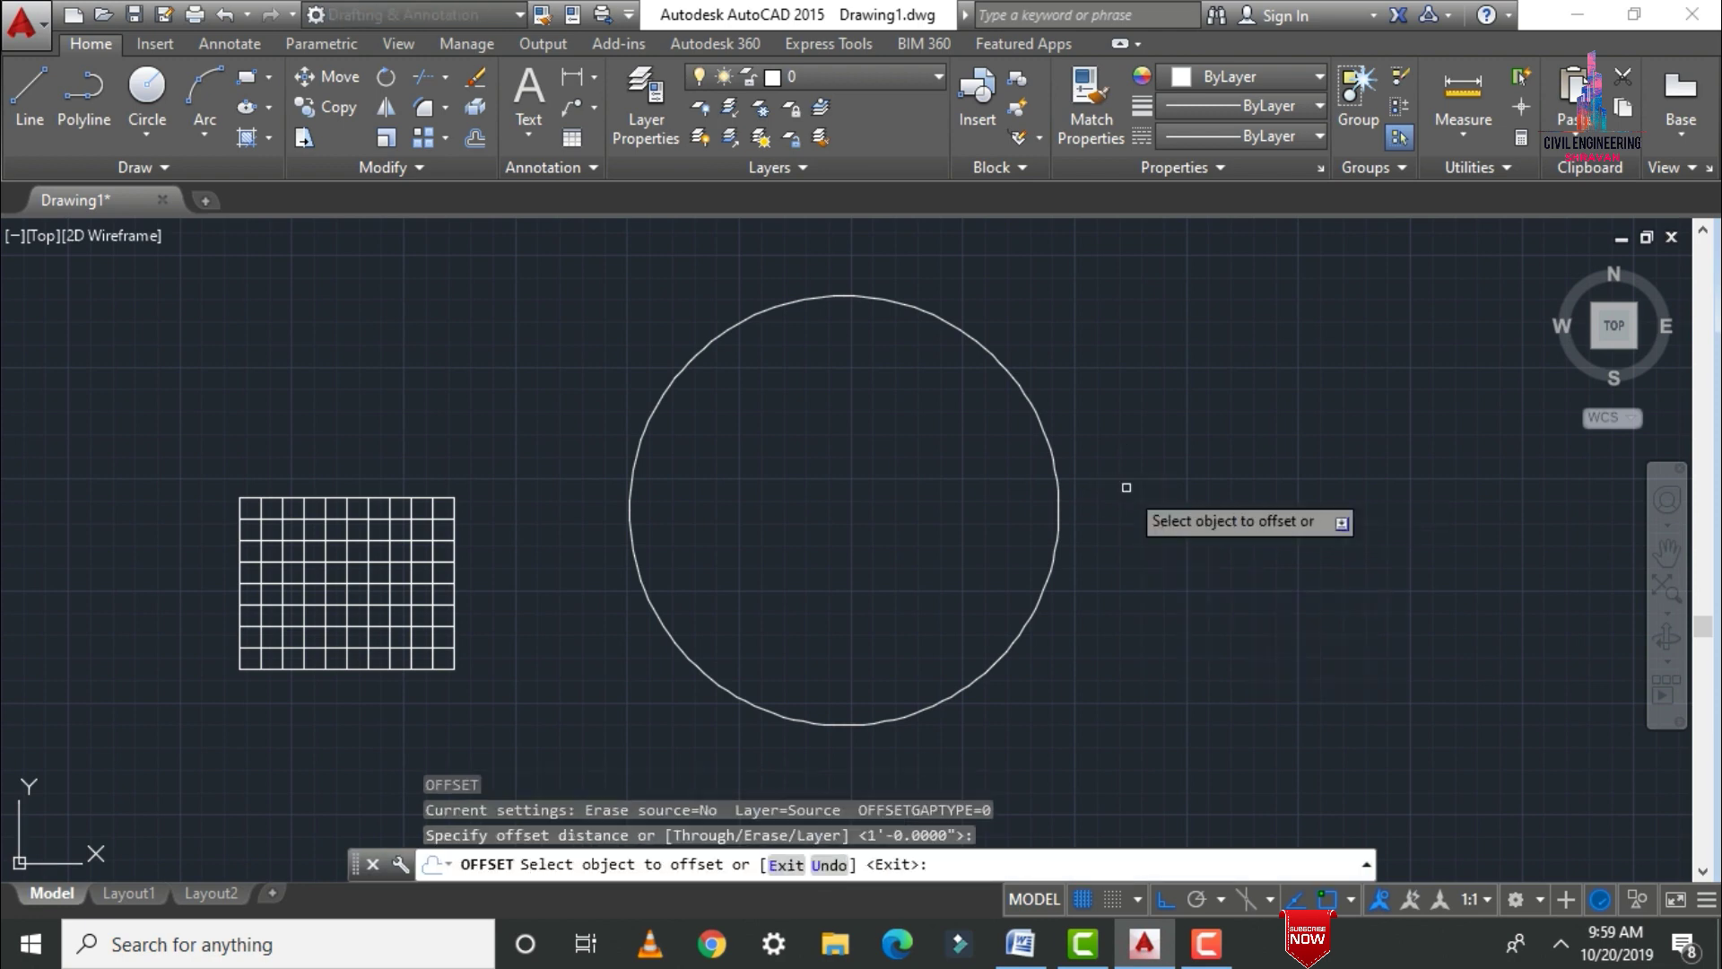
left_click(846, 296)
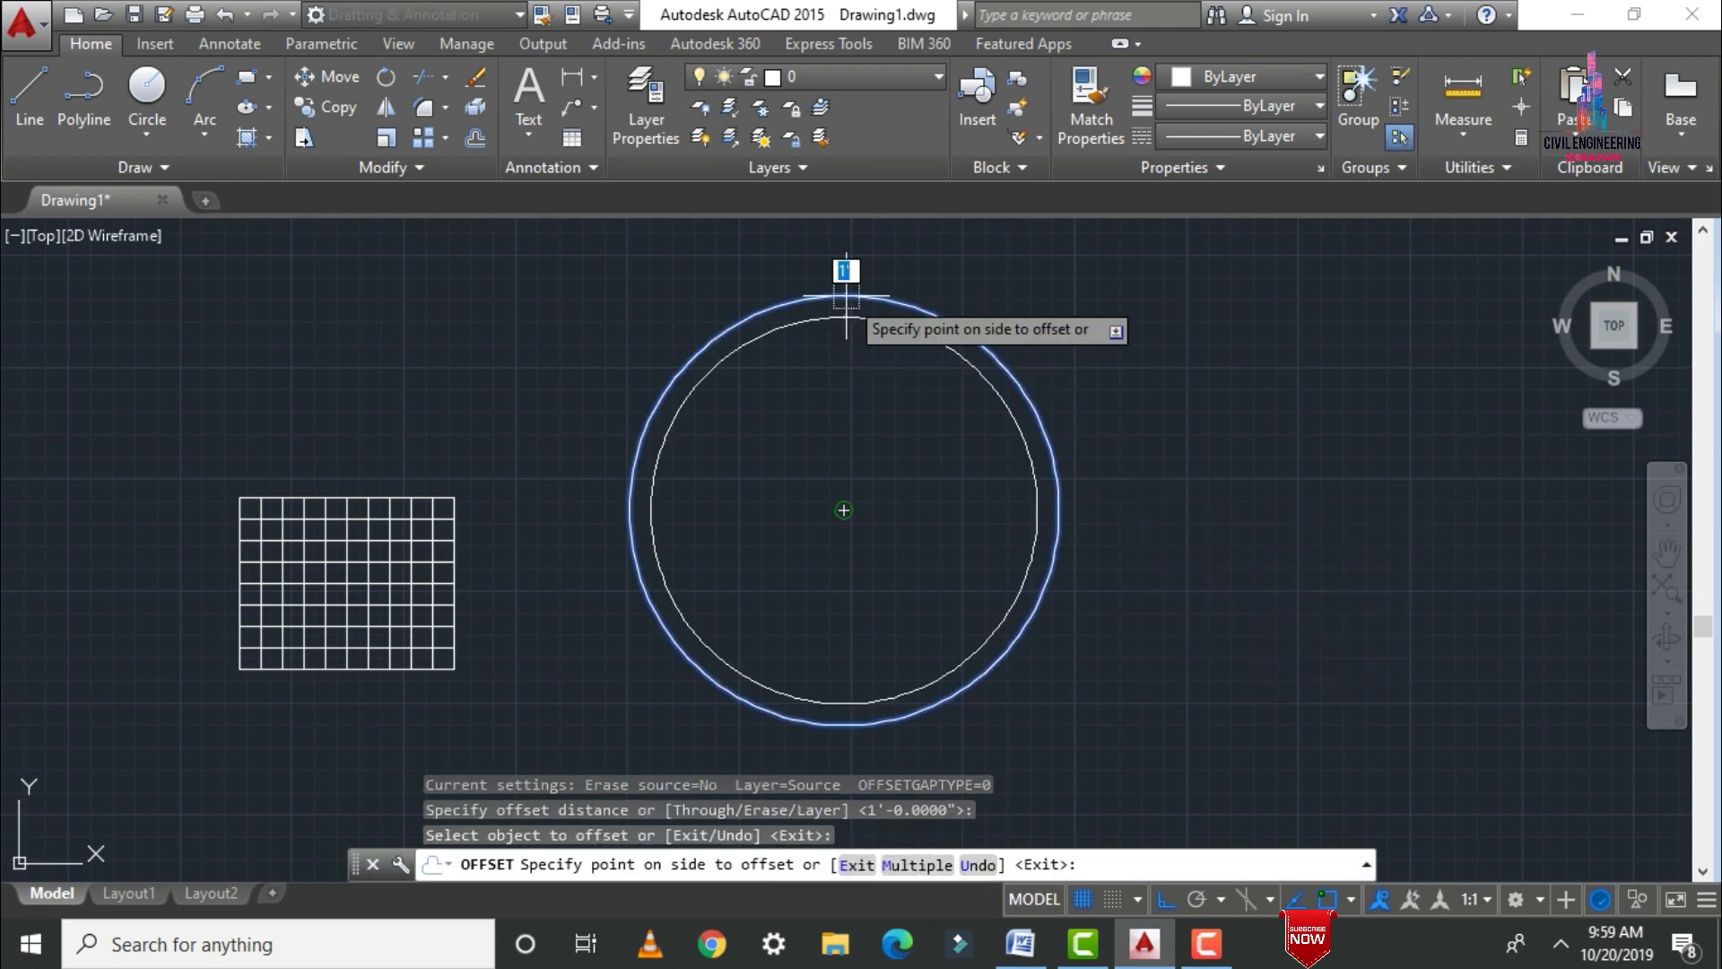
left_click(844, 359)
left_click(843, 318)
left_click(838, 341)
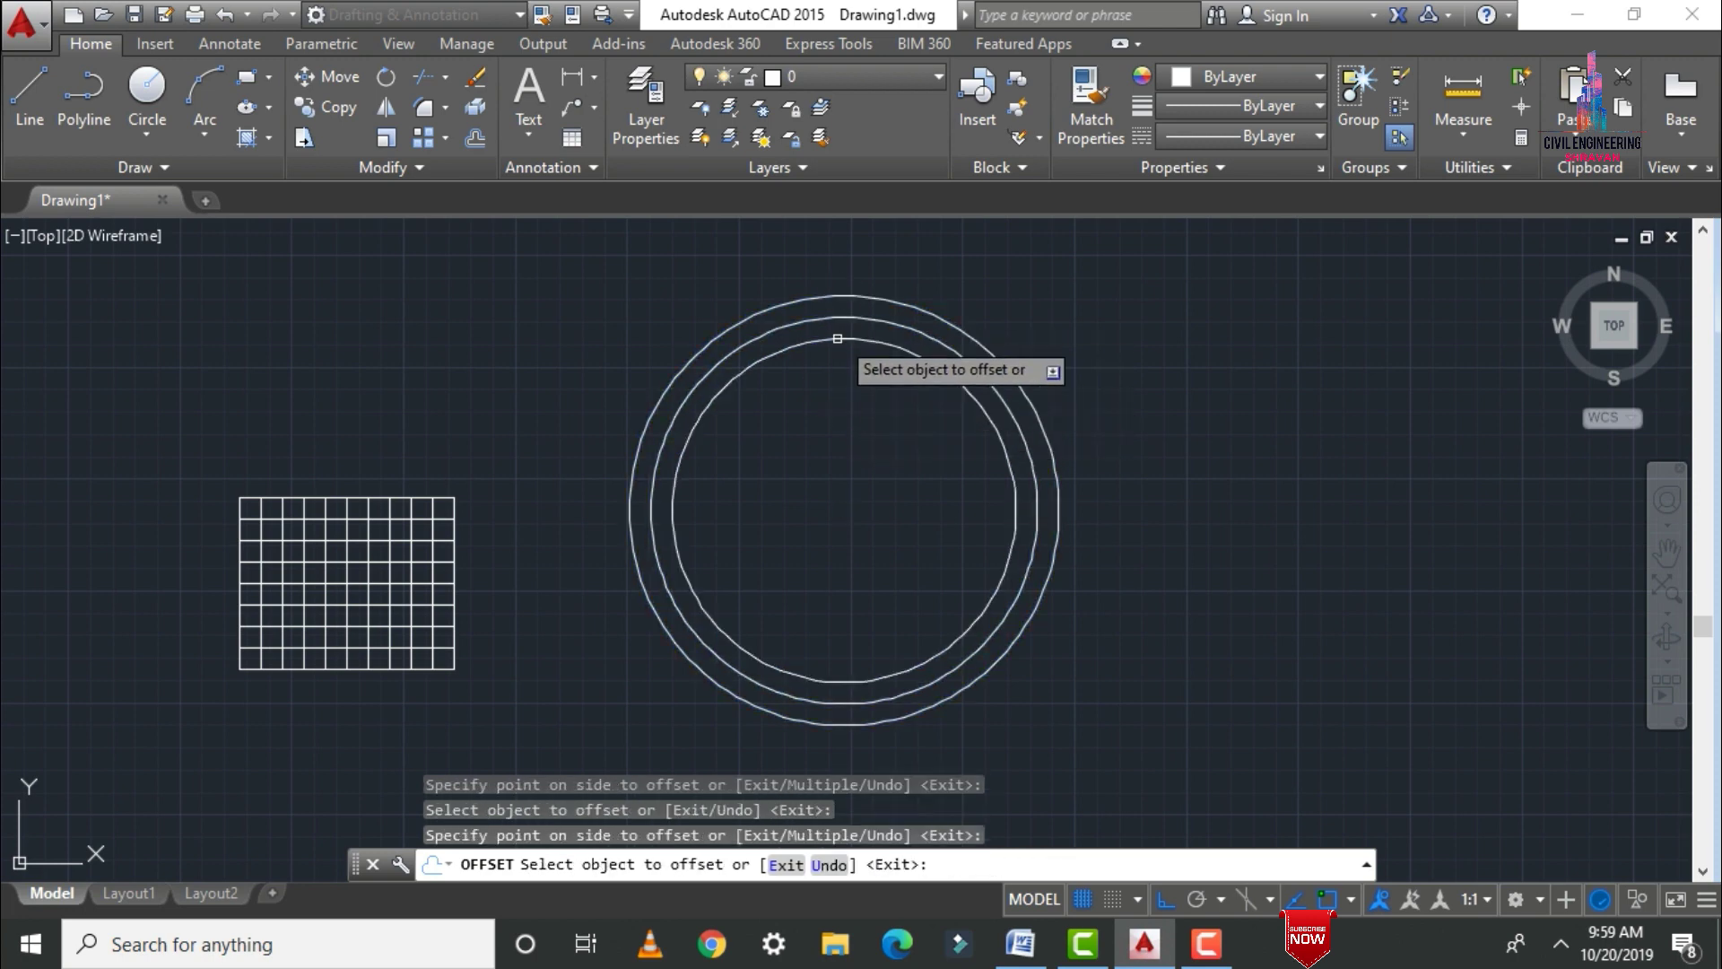
left_click(838, 339)
left_click(832, 380)
left_click(824, 363)
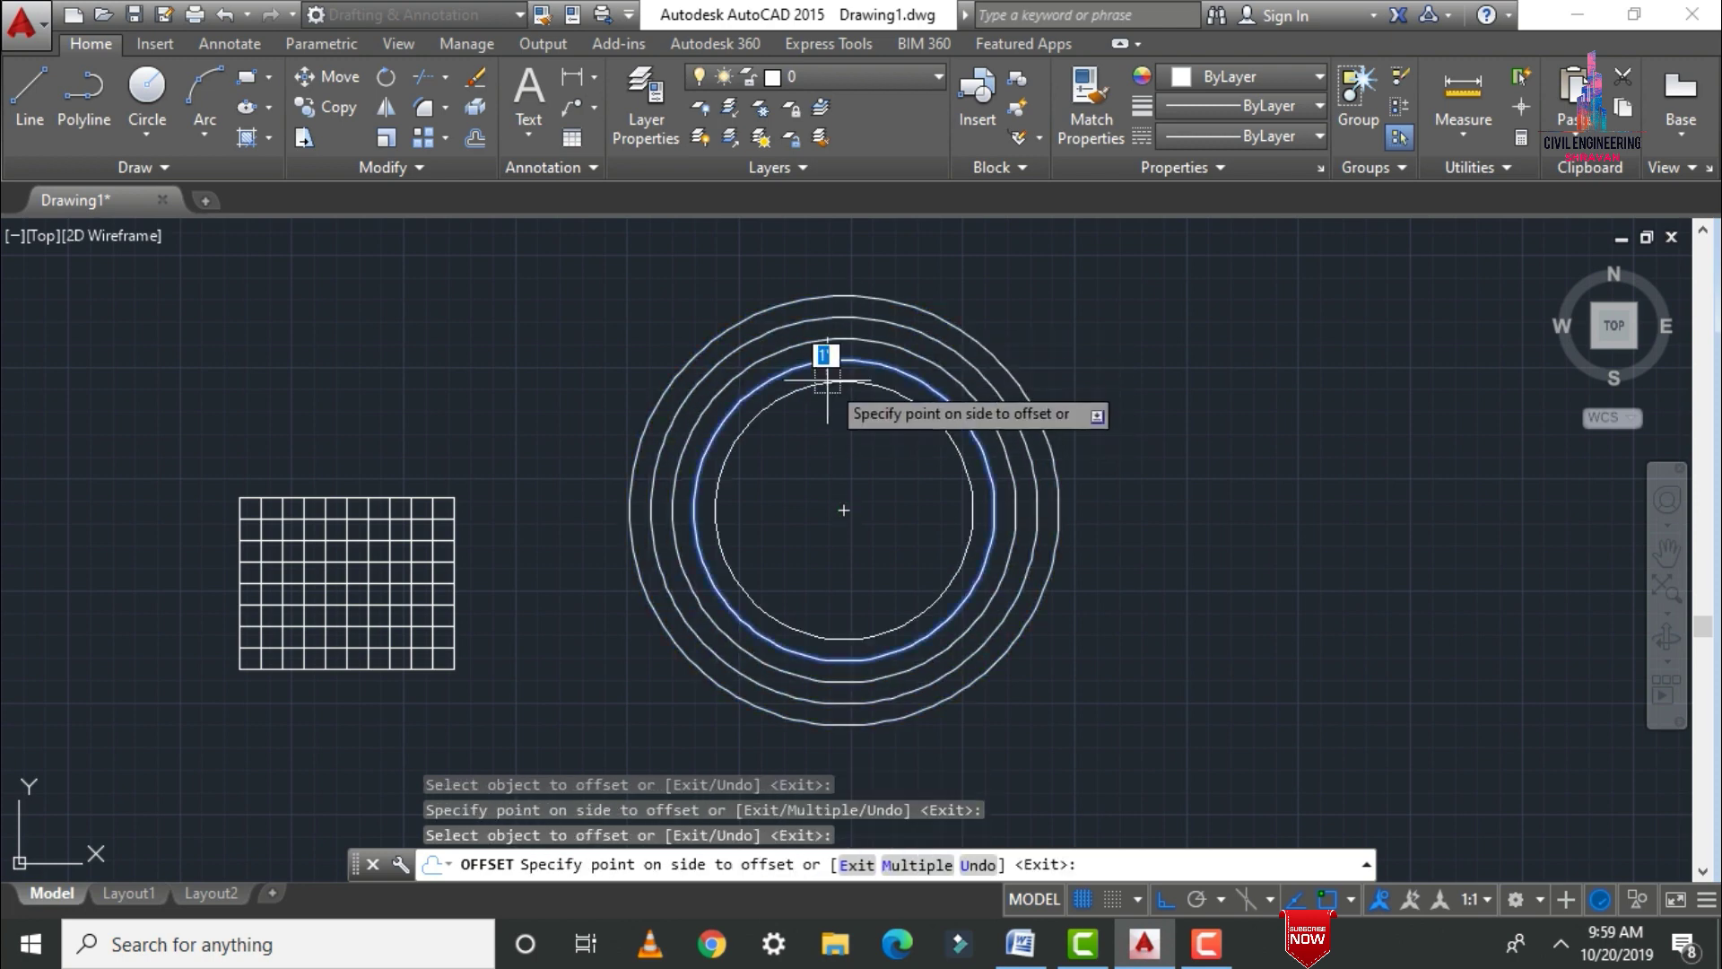
left_click(827, 381)
left_click(833, 382)
left_click(826, 403)
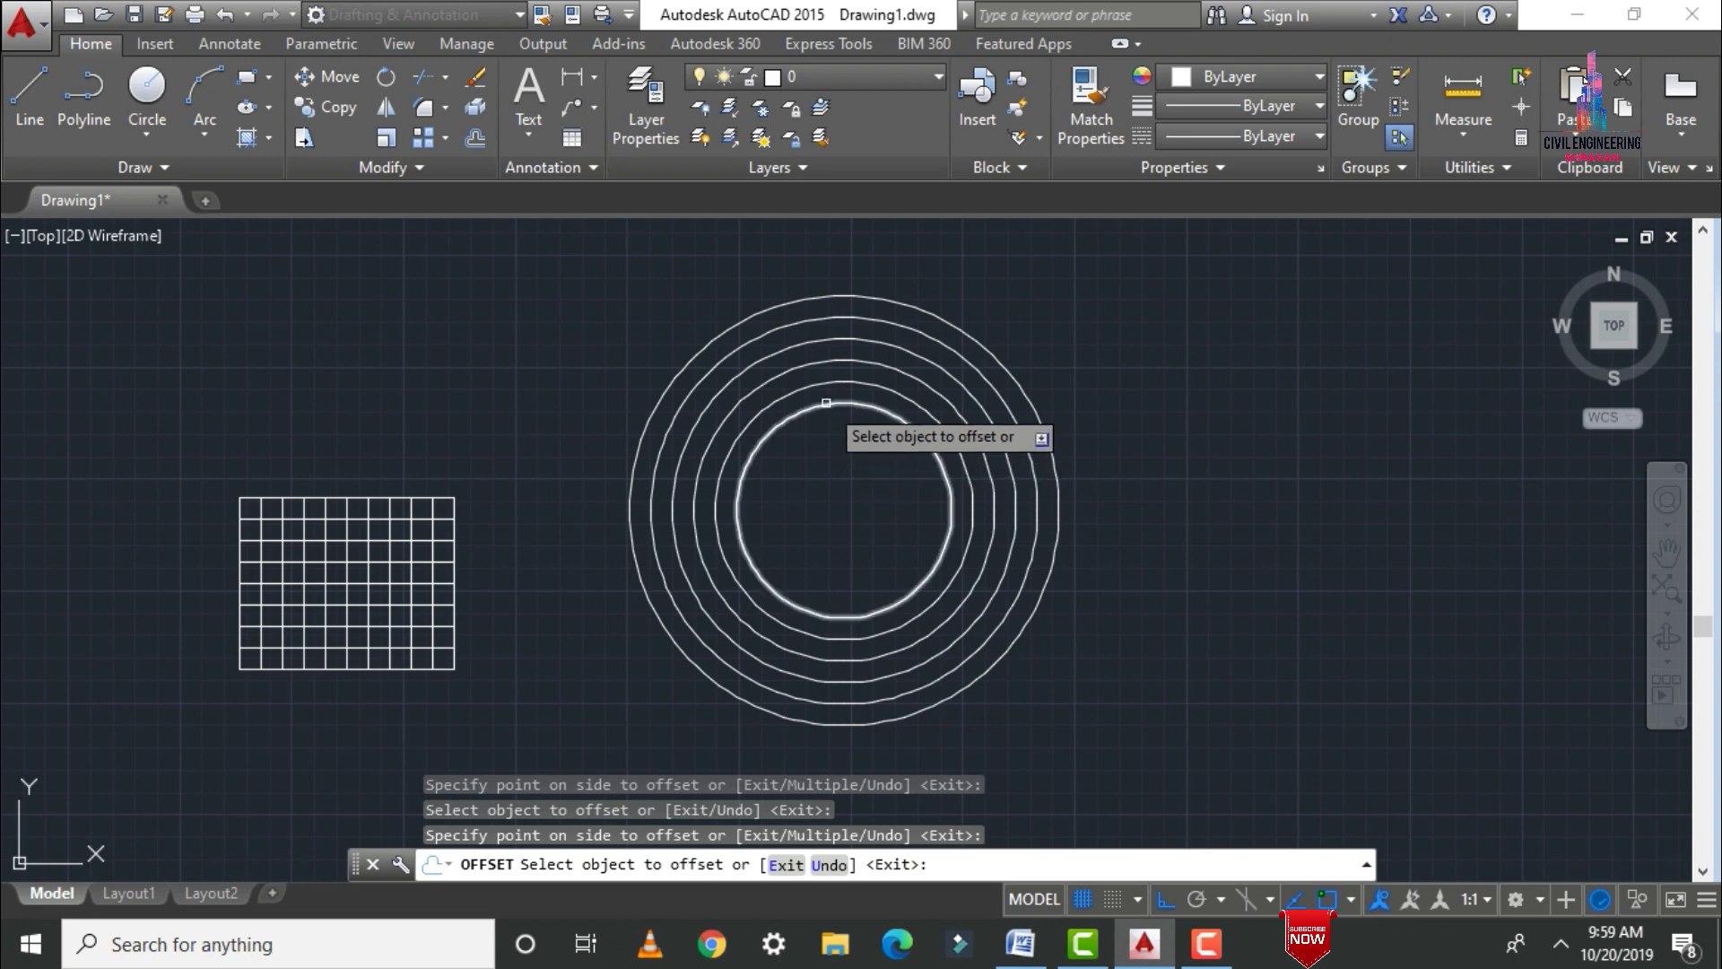
left_click(826, 403)
left_click(826, 429)
left_click(826, 424)
left_click(824, 452)
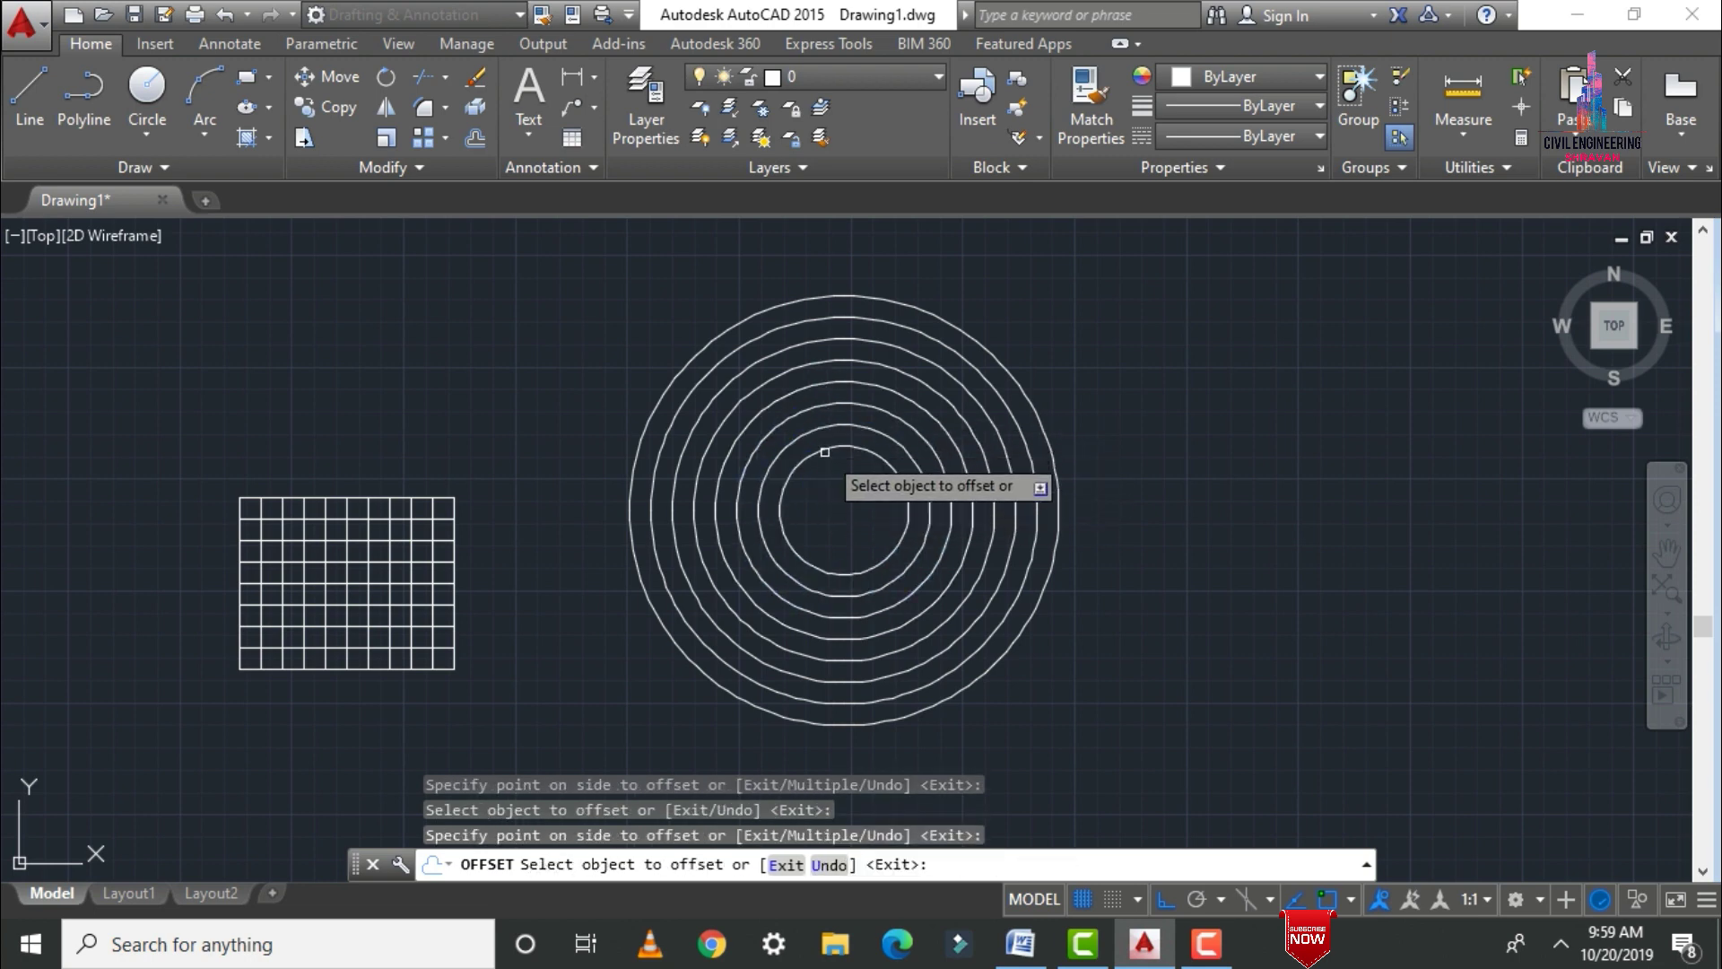
left_click(824, 452)
left_click(841, 499)
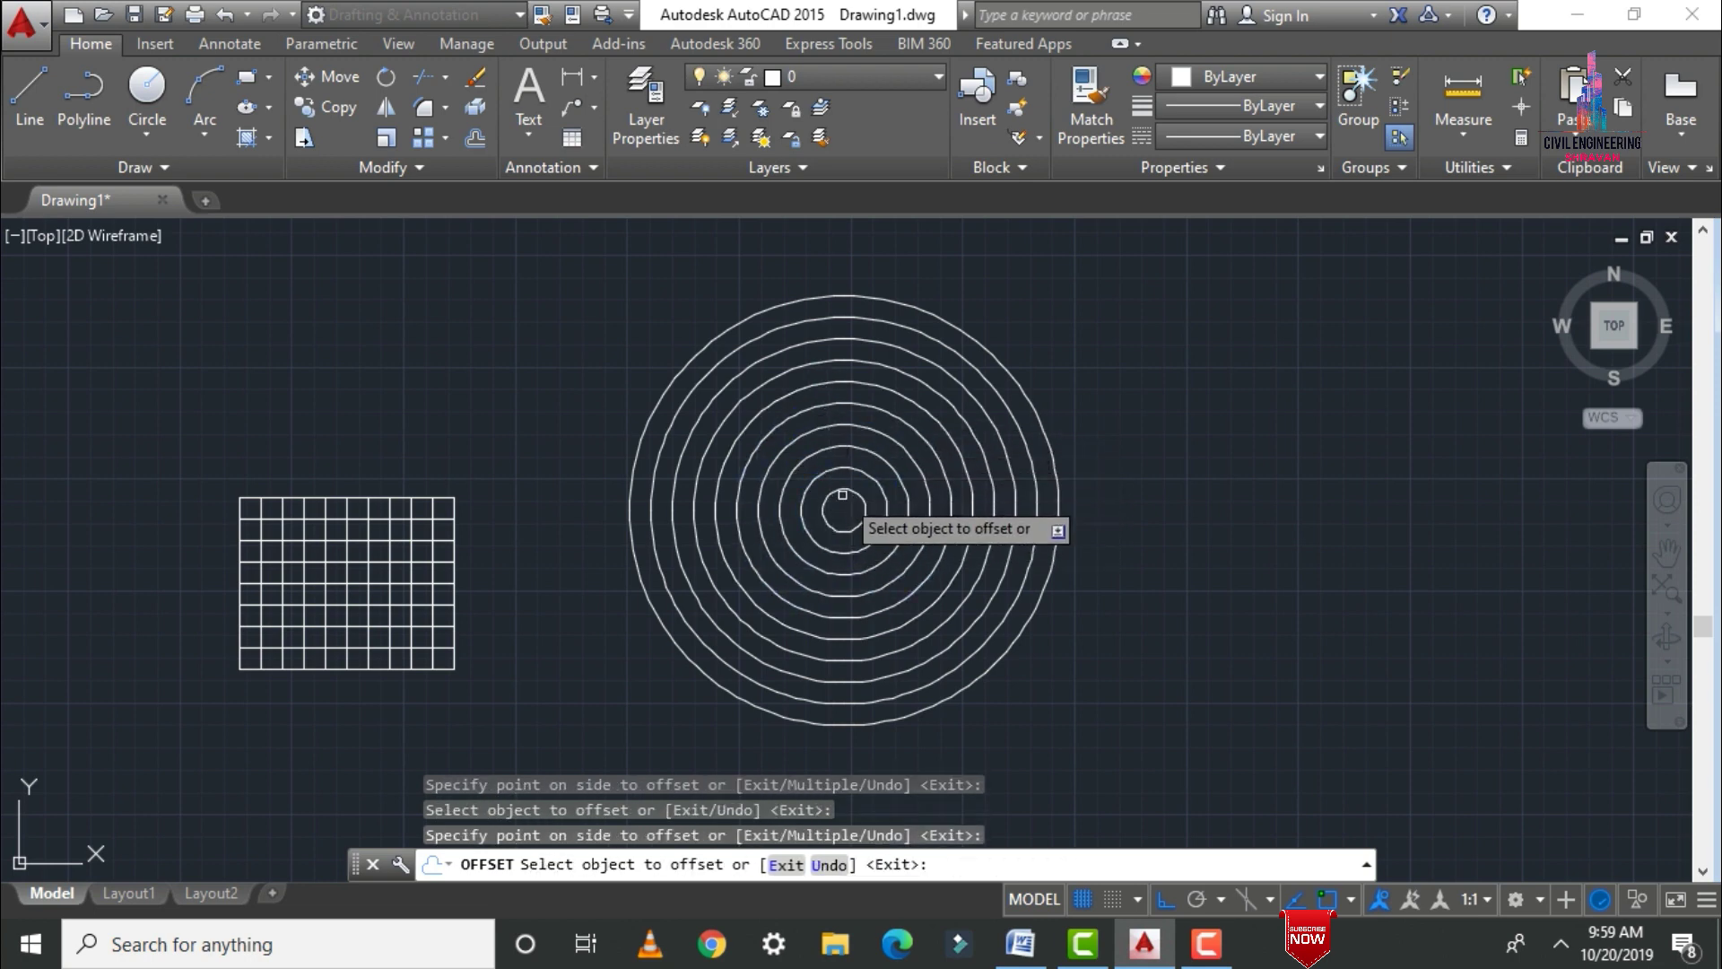
Add five larger 1'-0" offset rings outside the circle, then end Offset and zoom out
left_click(931, 316)
left_click(956, 296)
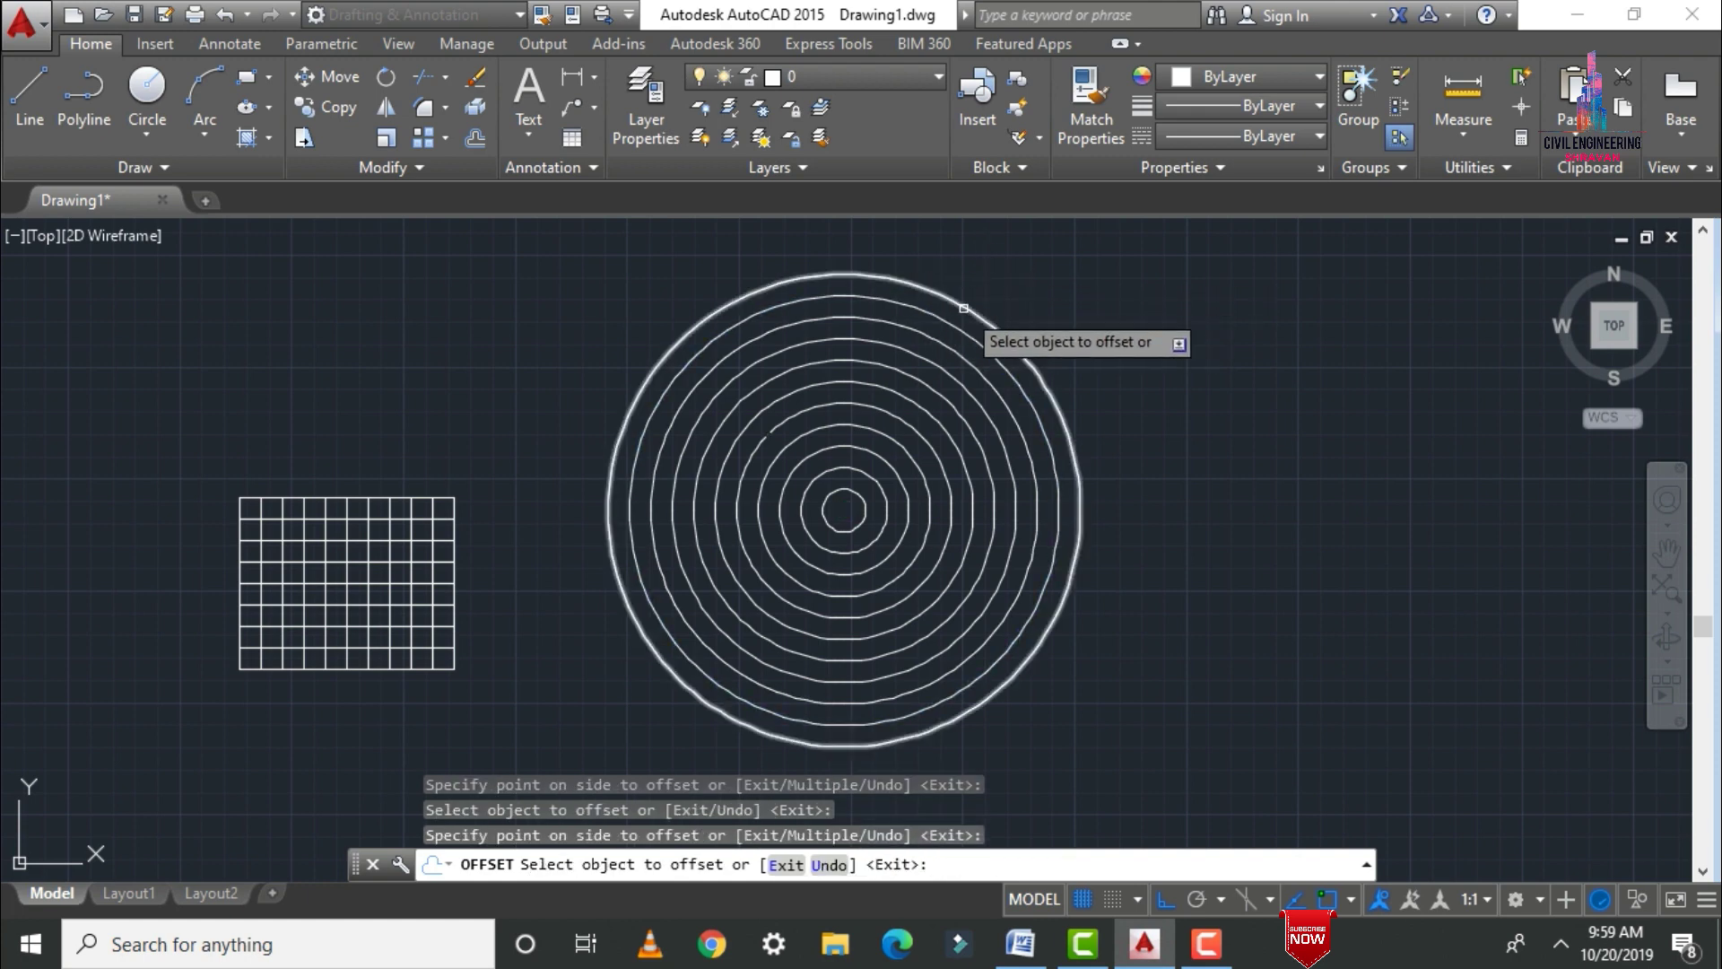
left_click(964, 307)
left_click(1024, 240)
left_click(990, 290)
left_click(1040, 269)
left_click(1033, 301)
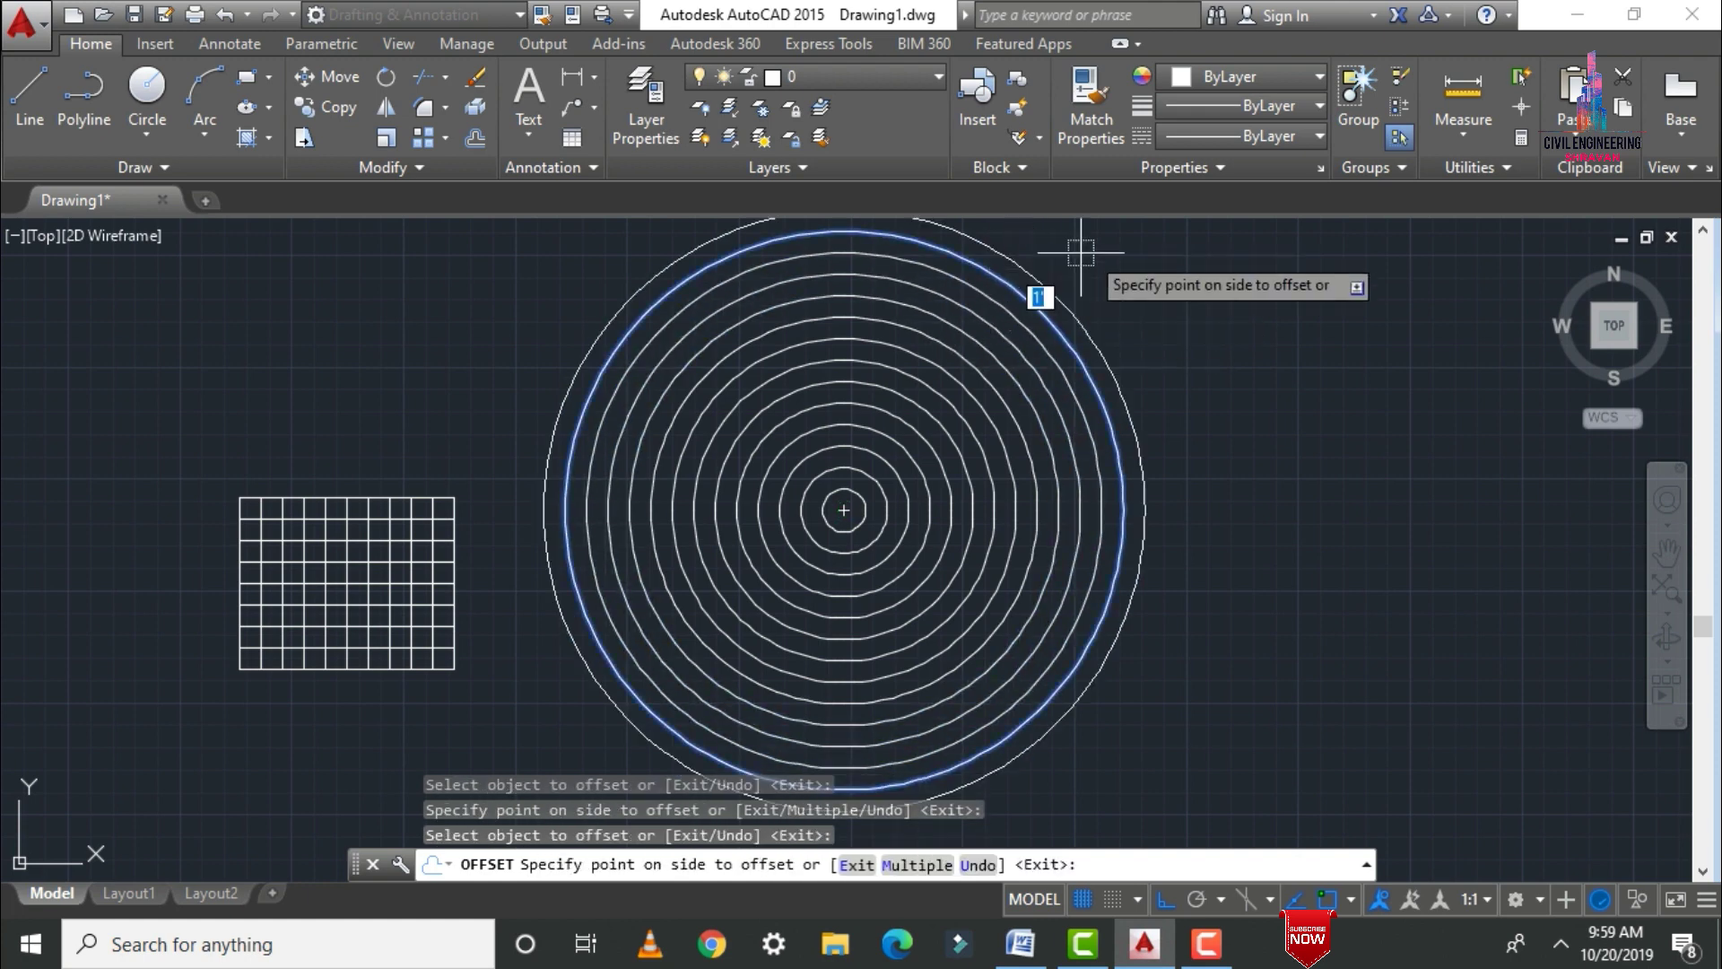
left_click(1076, 269)
left_click(1061, 301)
left_click(1121, 323)
scroll(832, 421, "down", 2)
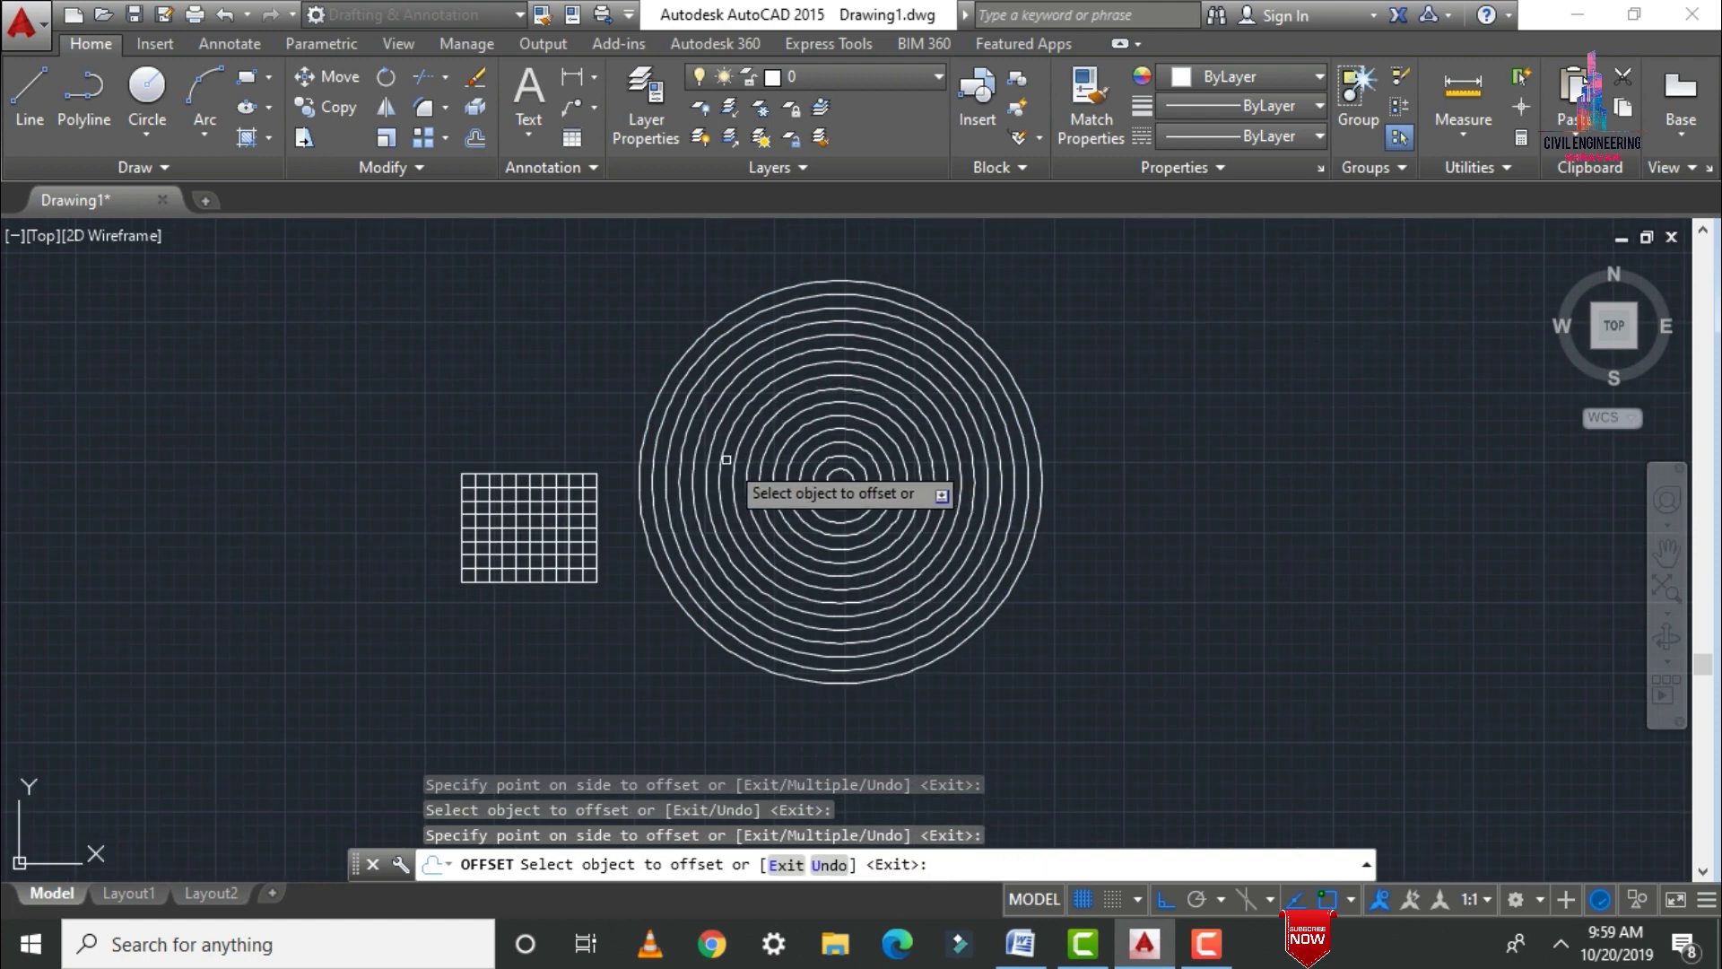
key("Escape")
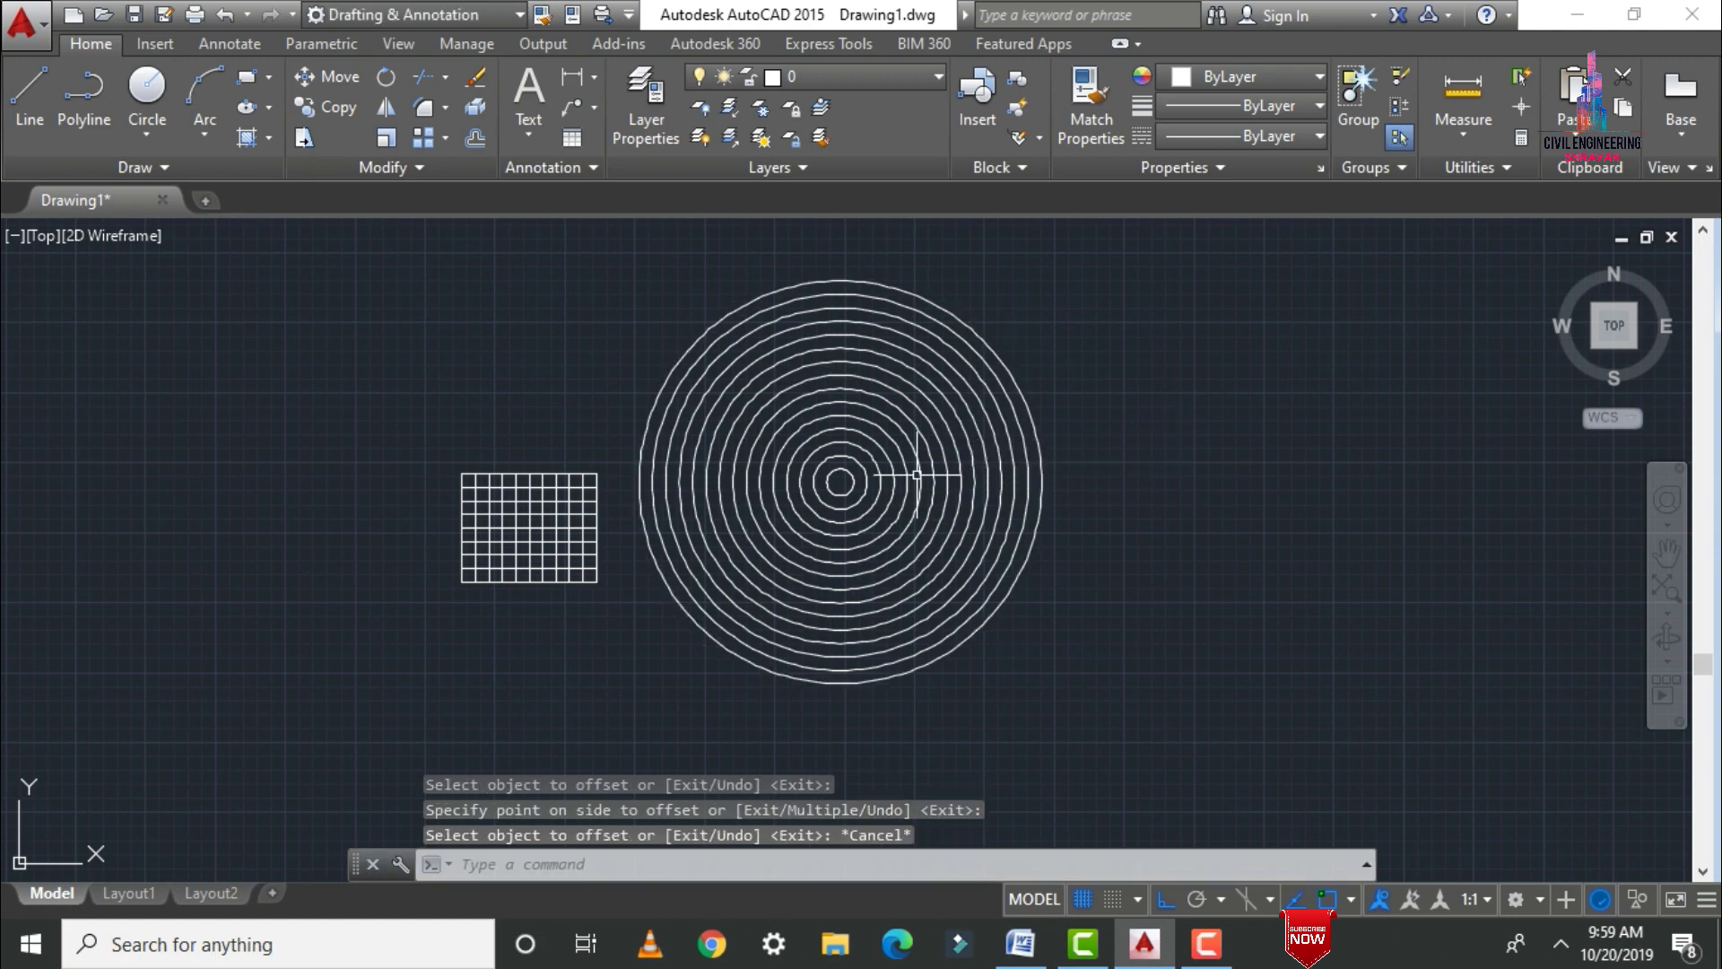
scroll(380, 521, "down", 1)
scroll(461, 521, "up", 10)
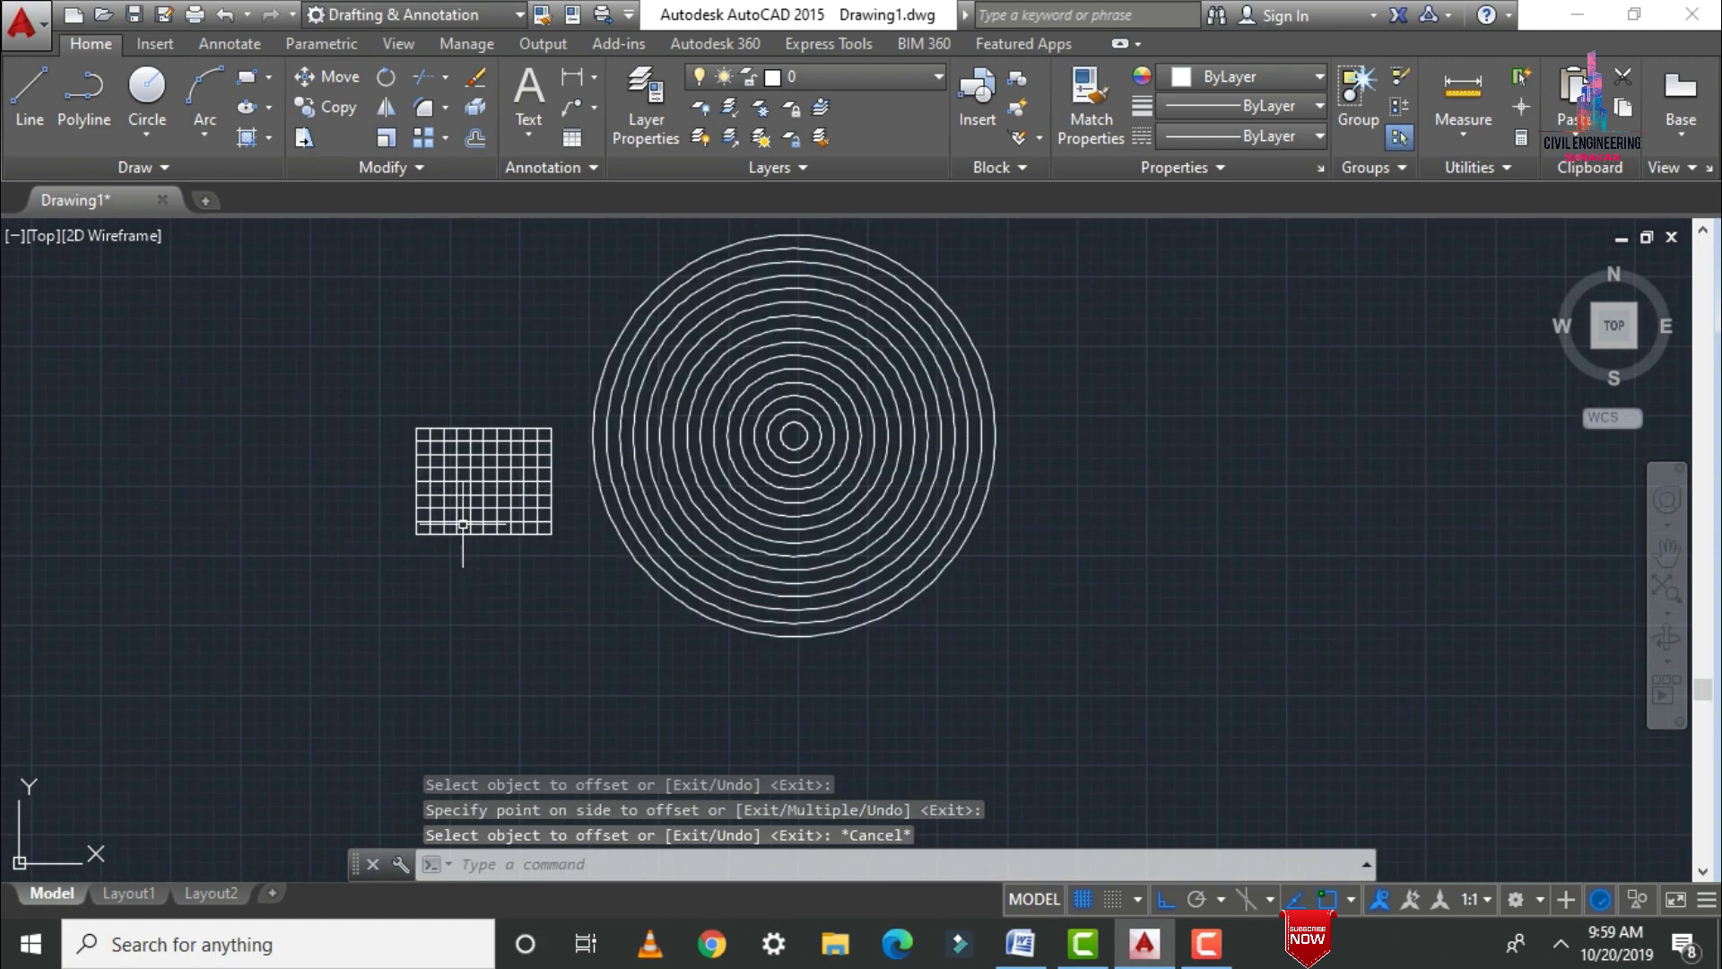
scroll(403, 561, "down", 9)
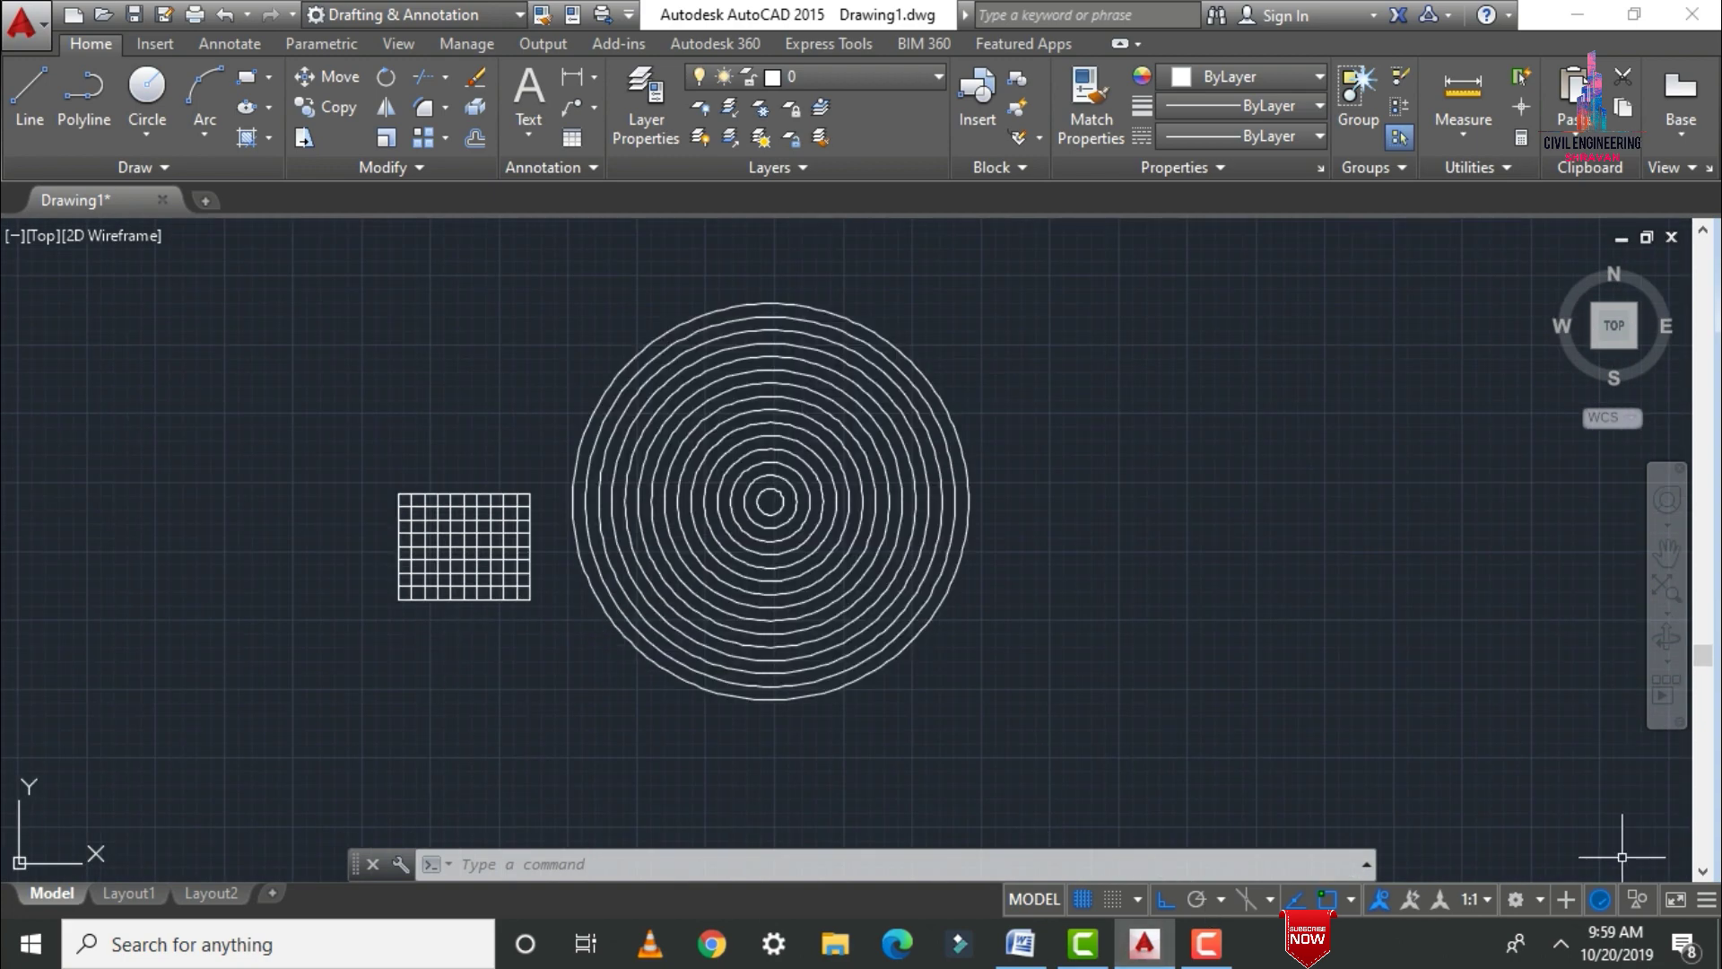
Erase all 35 objects, then mark Zoom in the Word command list instead of Offset
mouse_move(343, 342)
left_mouse_down()
mouse_move(535, 271)
mouse_move(1031, 238)
mouse_move(1140, 681)
mouse_move(1086, 839)
mouse_move(337, 842)
mouse_move(242, 707)
left_mouse_up()
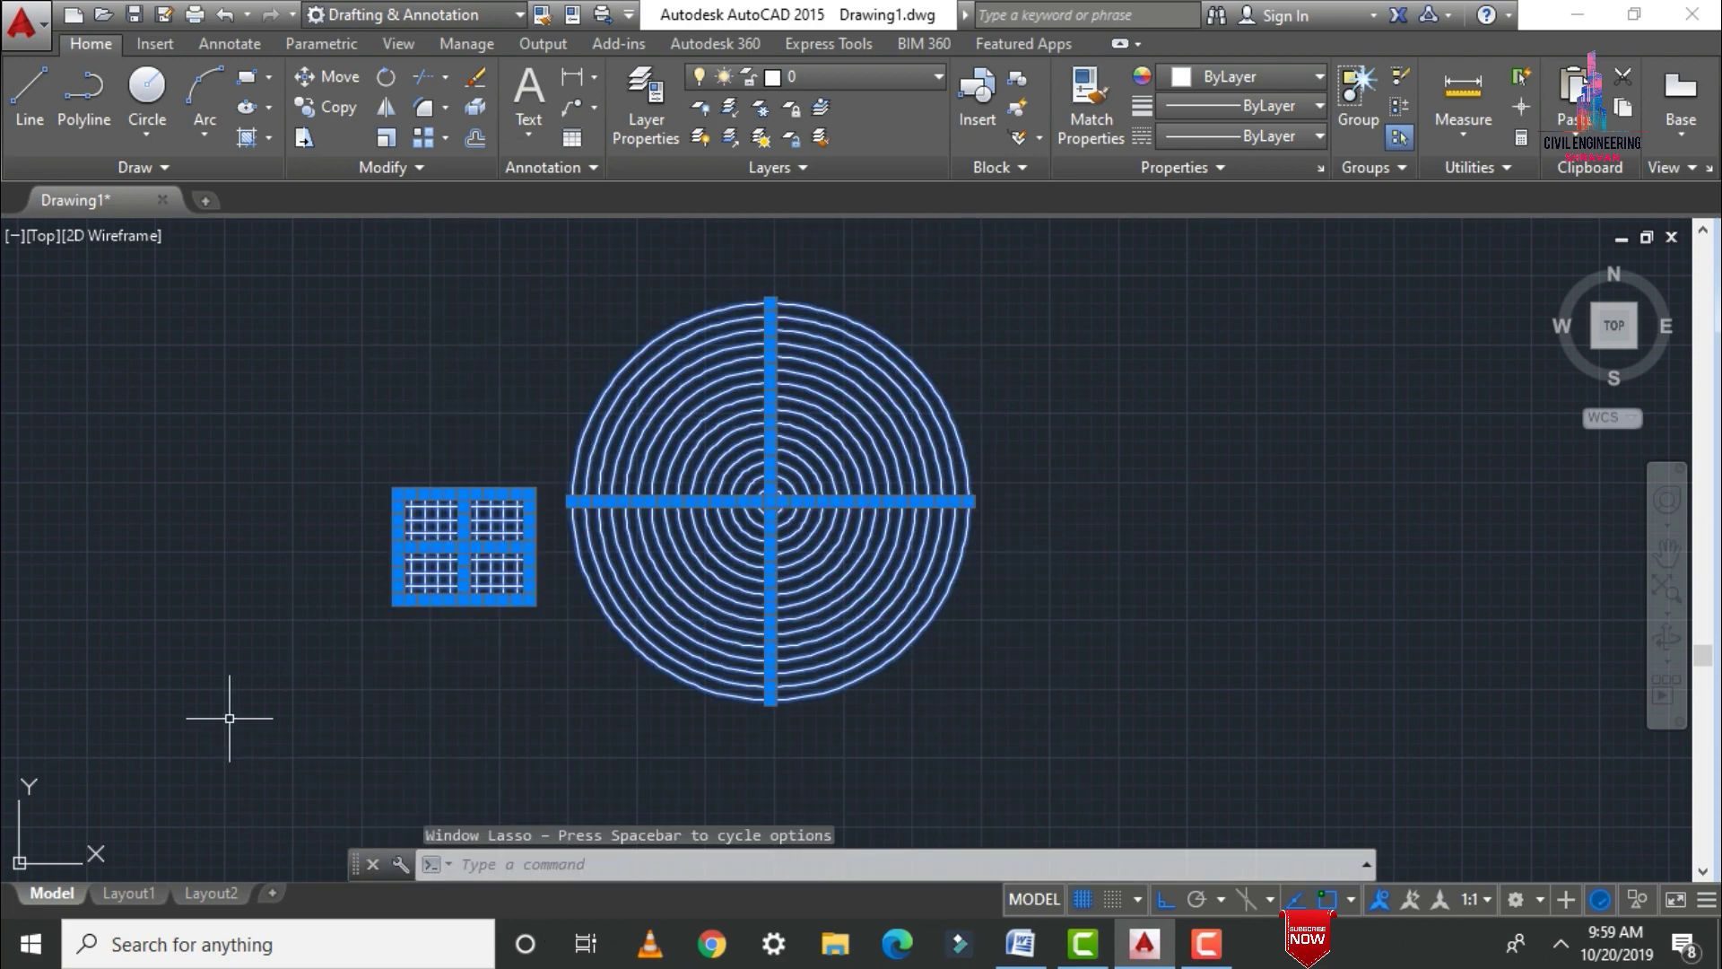
key("Delete")
left_click(1020, 944)
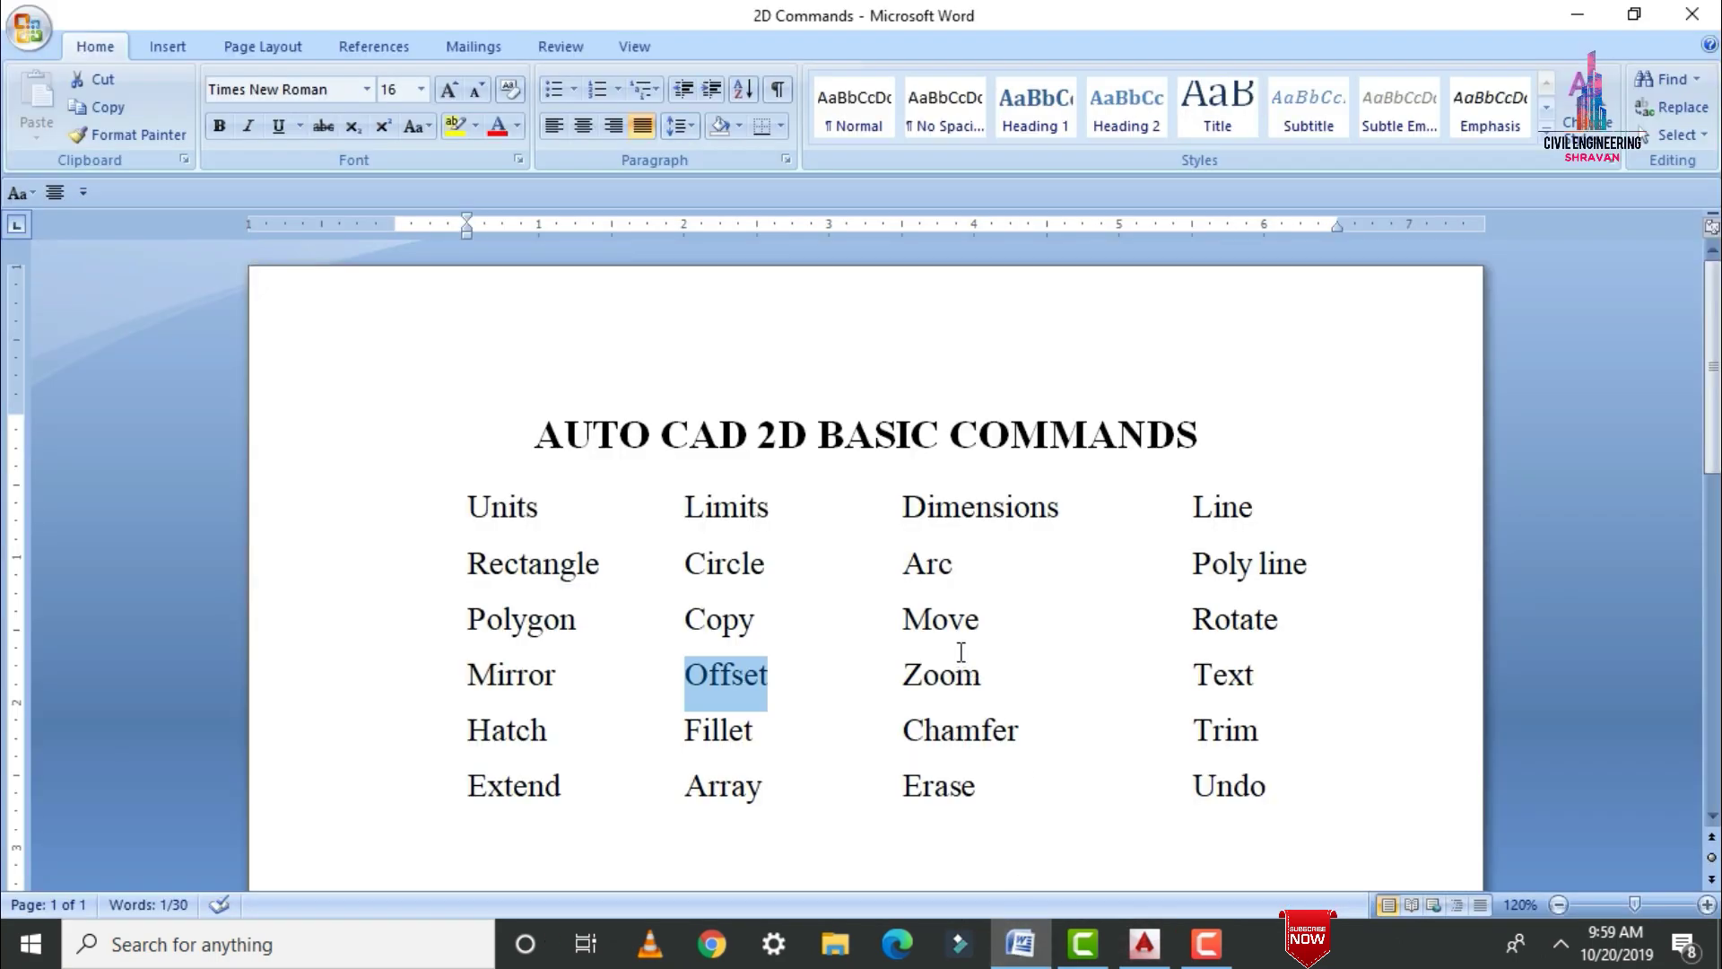
left_click(904, 672)
left_click_drag(904, 673, 994, 677)
left_click(1145, 944)
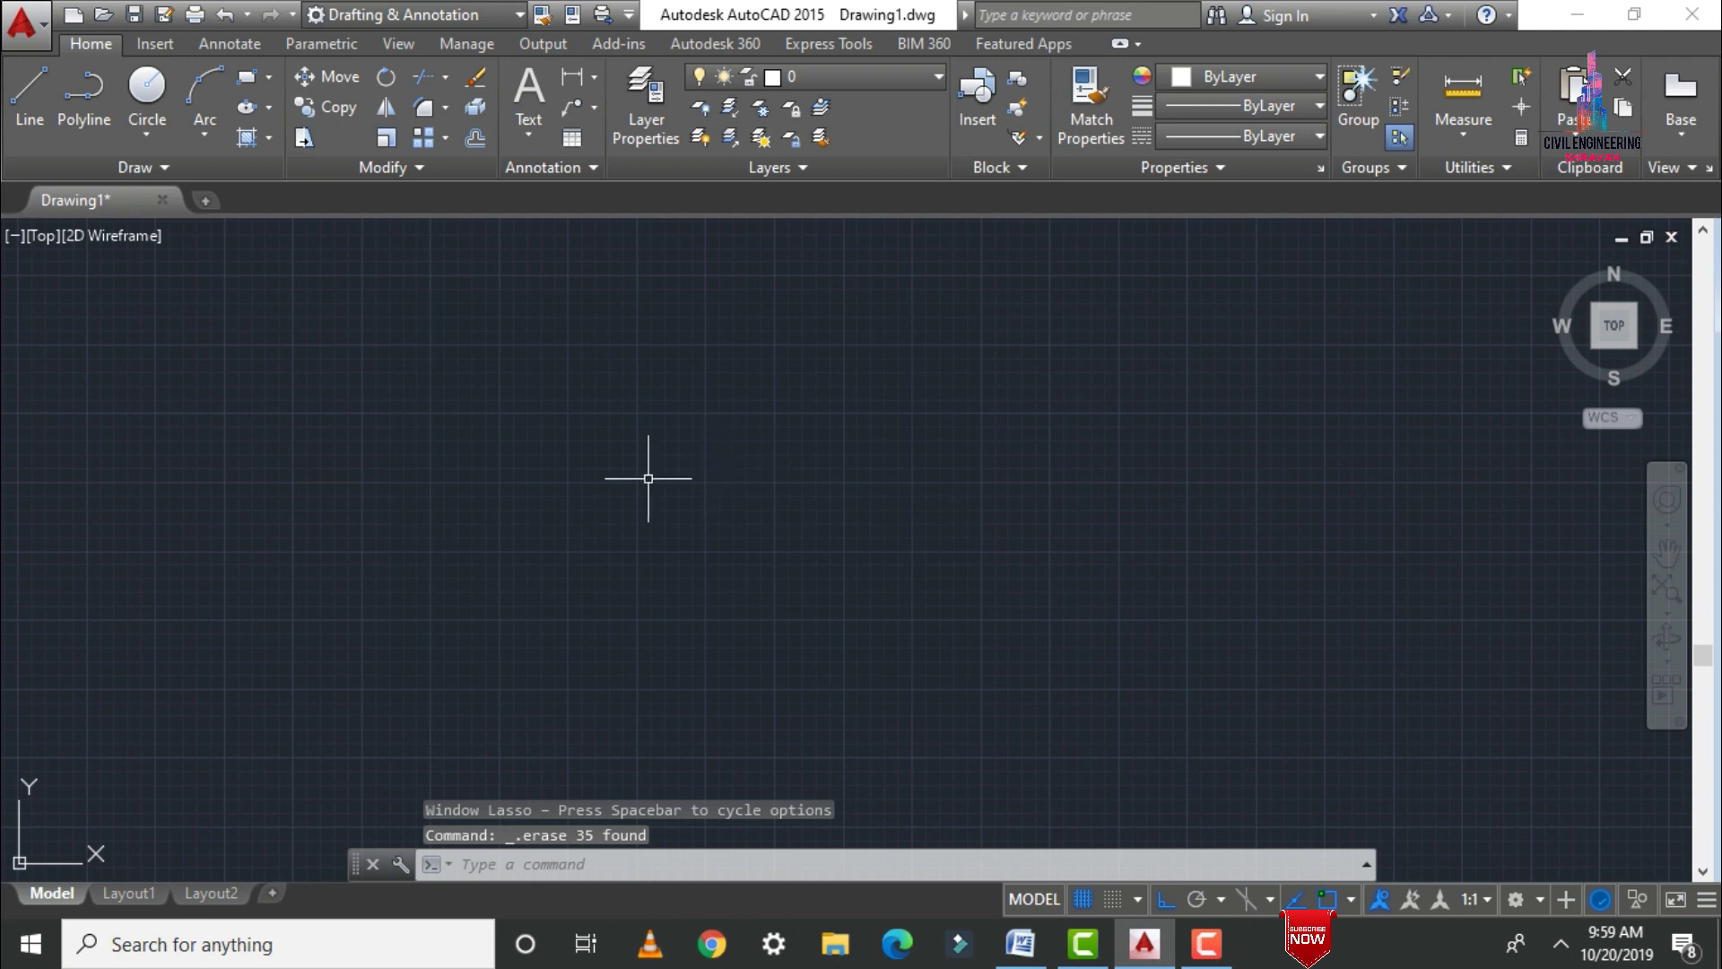
Draw a small circle and, beside it, a small rectangle
type("c")
key("Return")
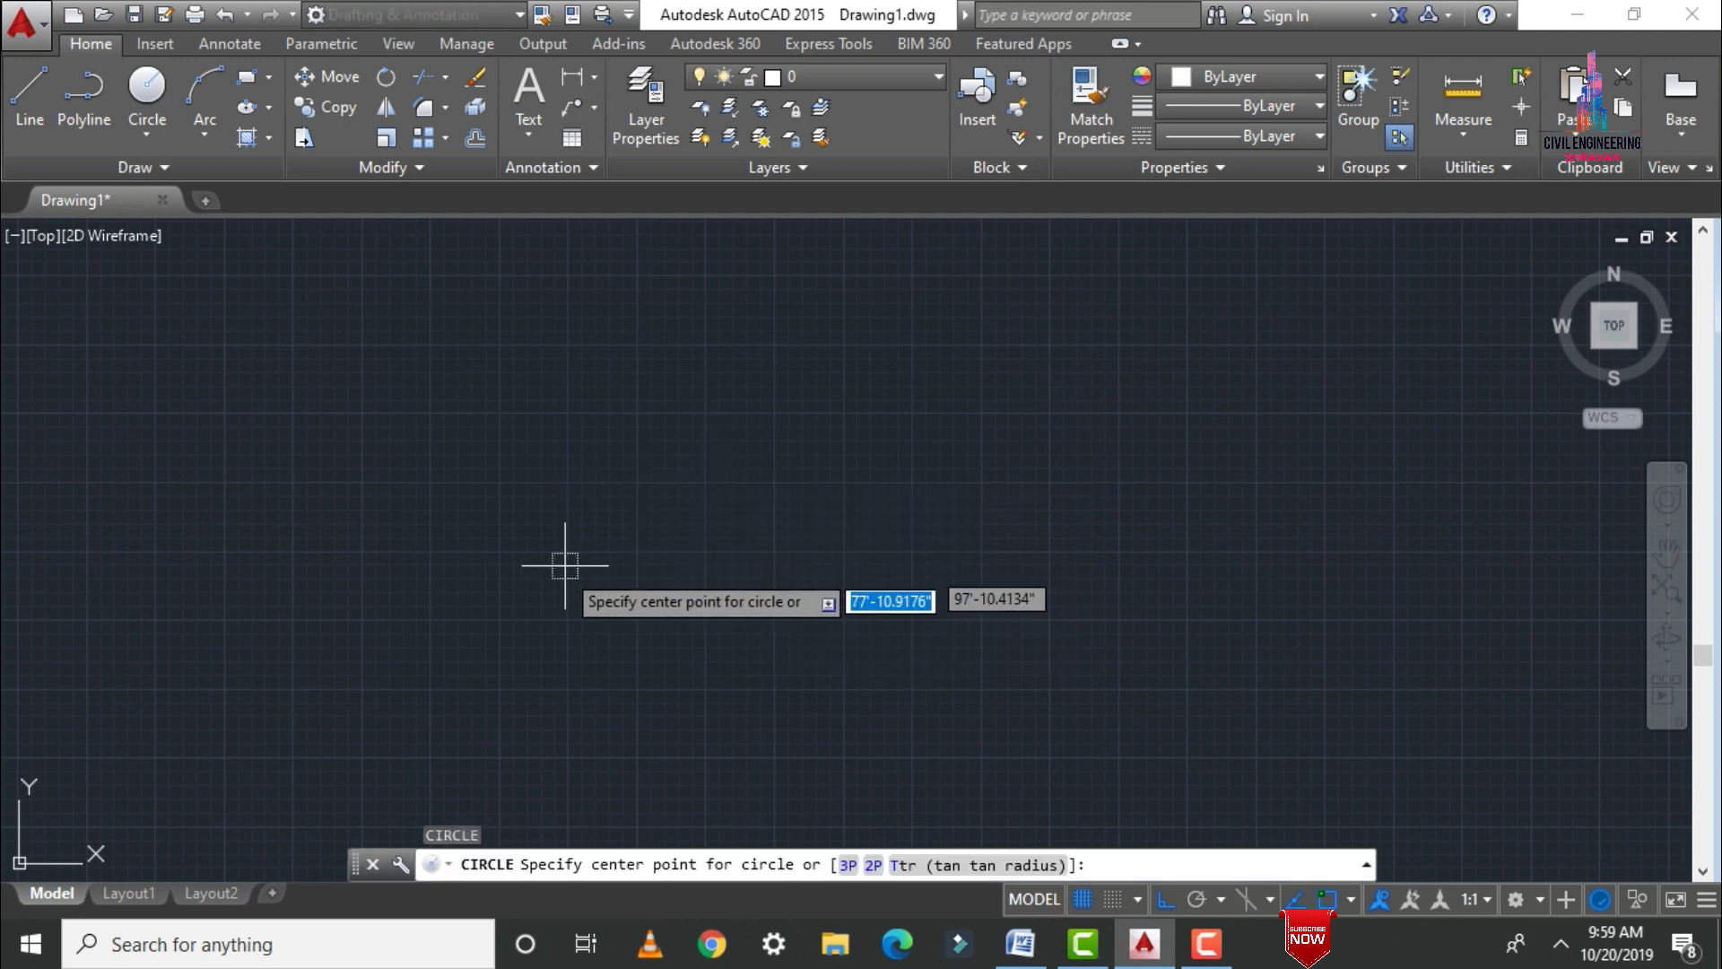
left_click(555, 574)
left_click(572, 574)
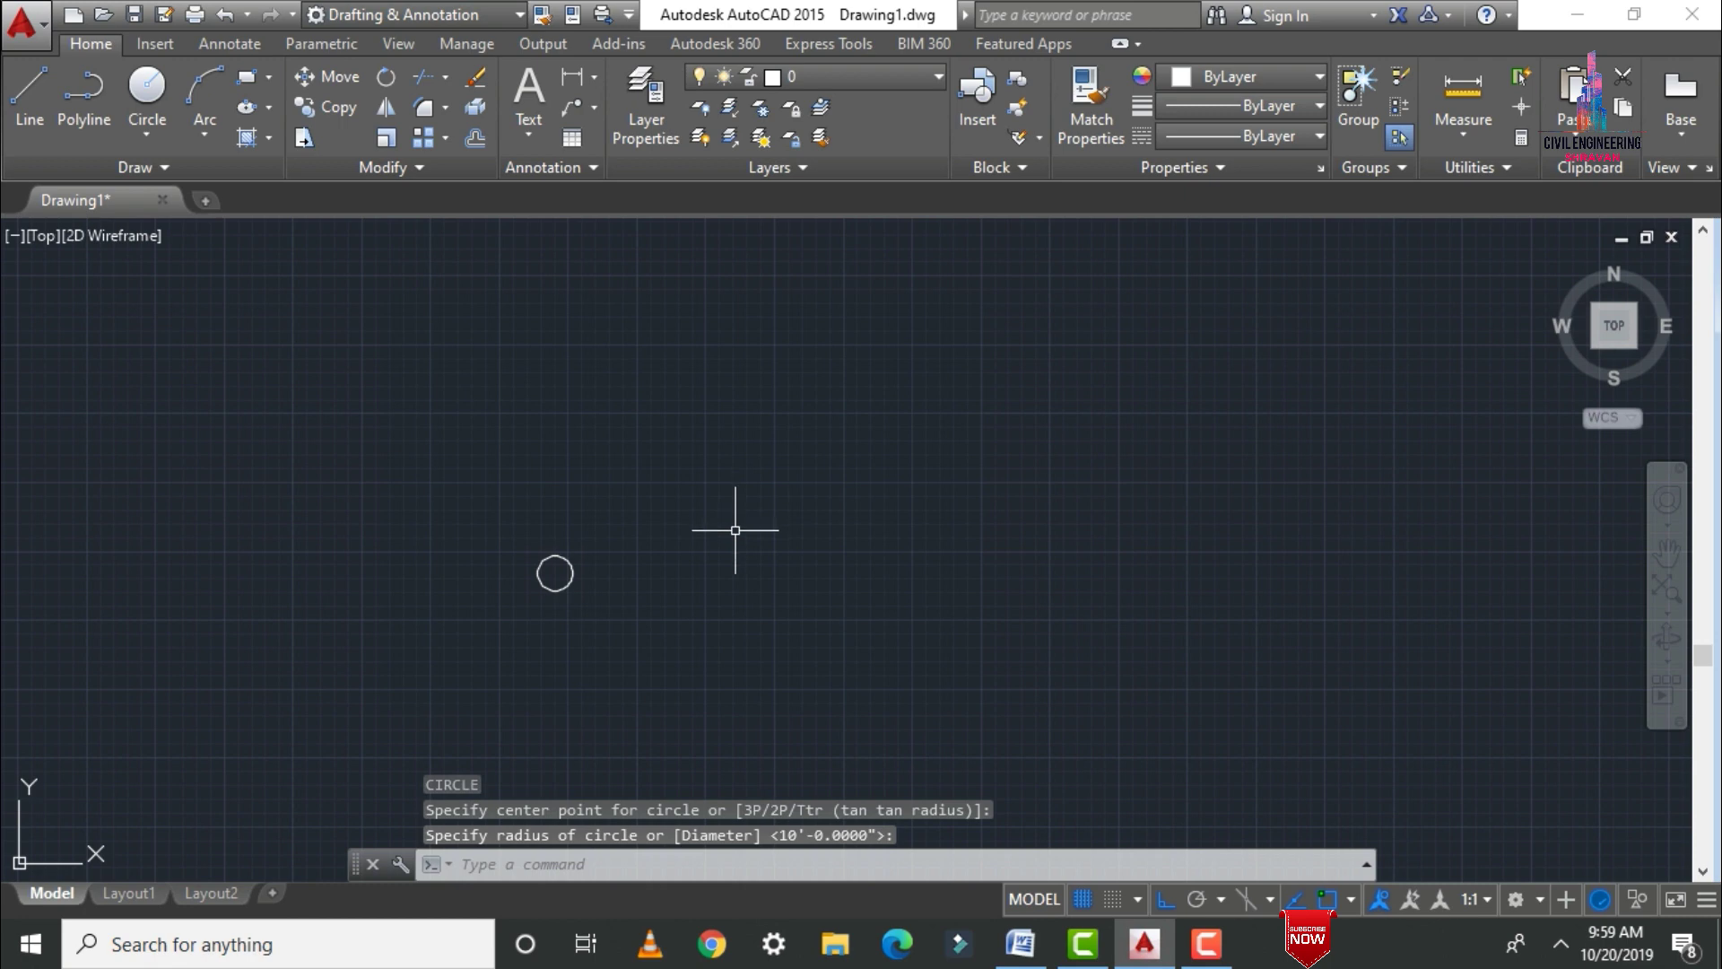
type("rec")
key("Return")
left_click(669, 511)
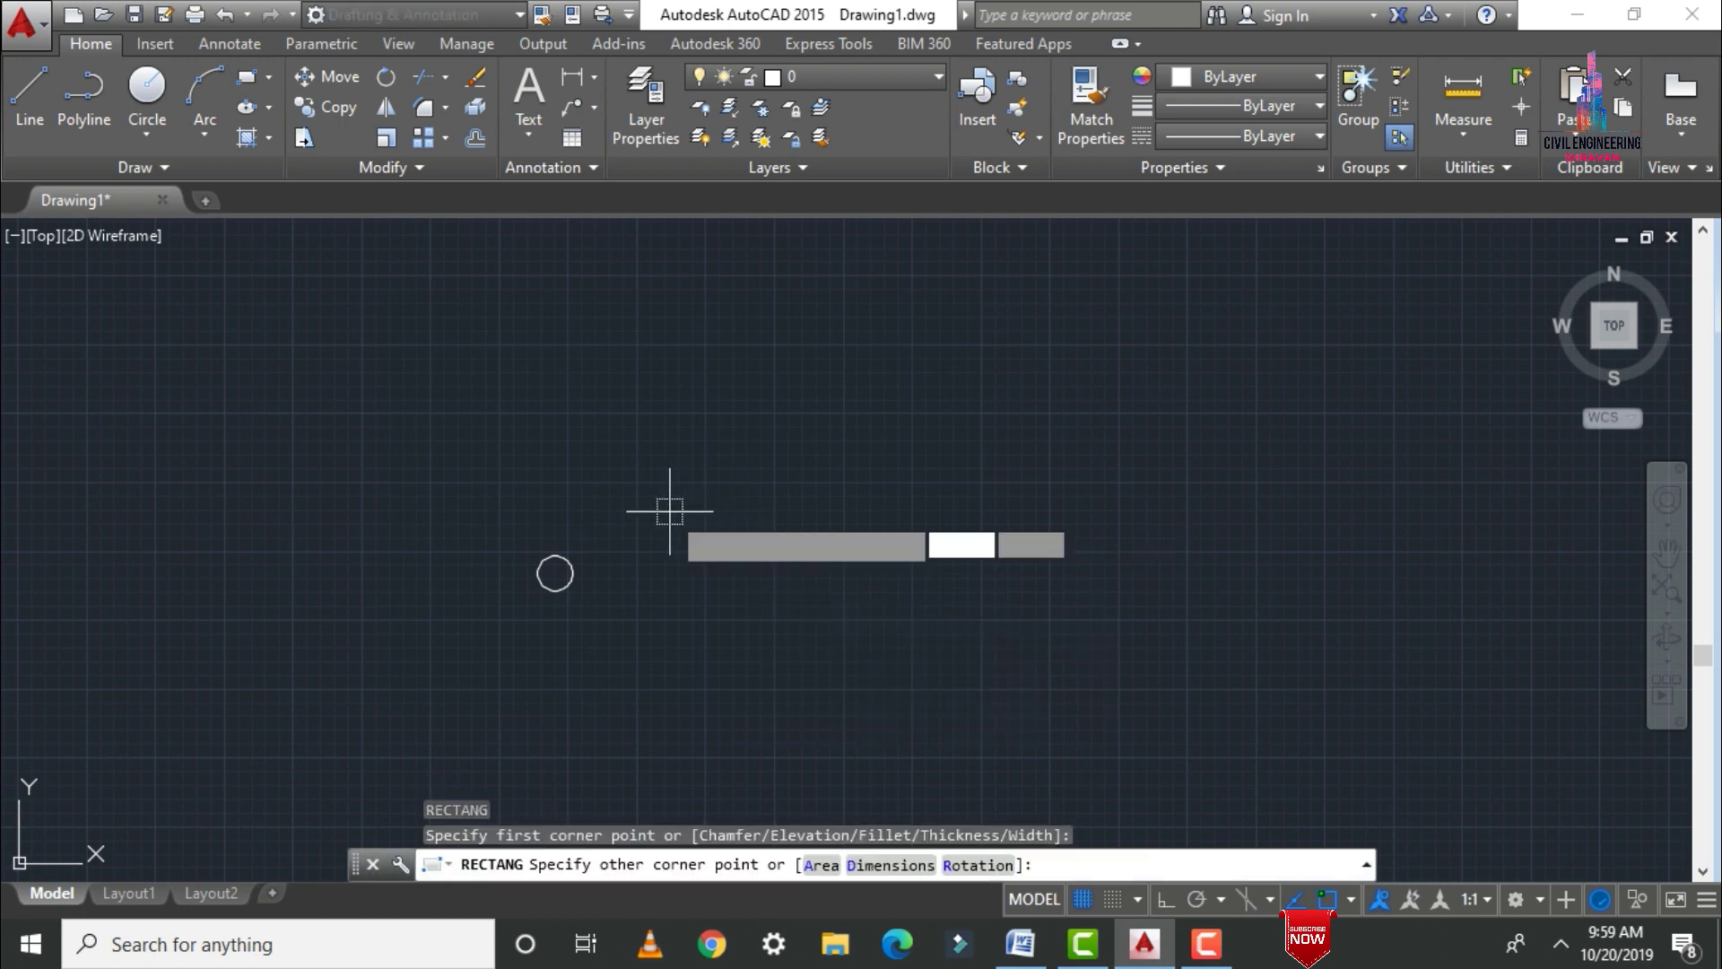
left_click(701, 524)
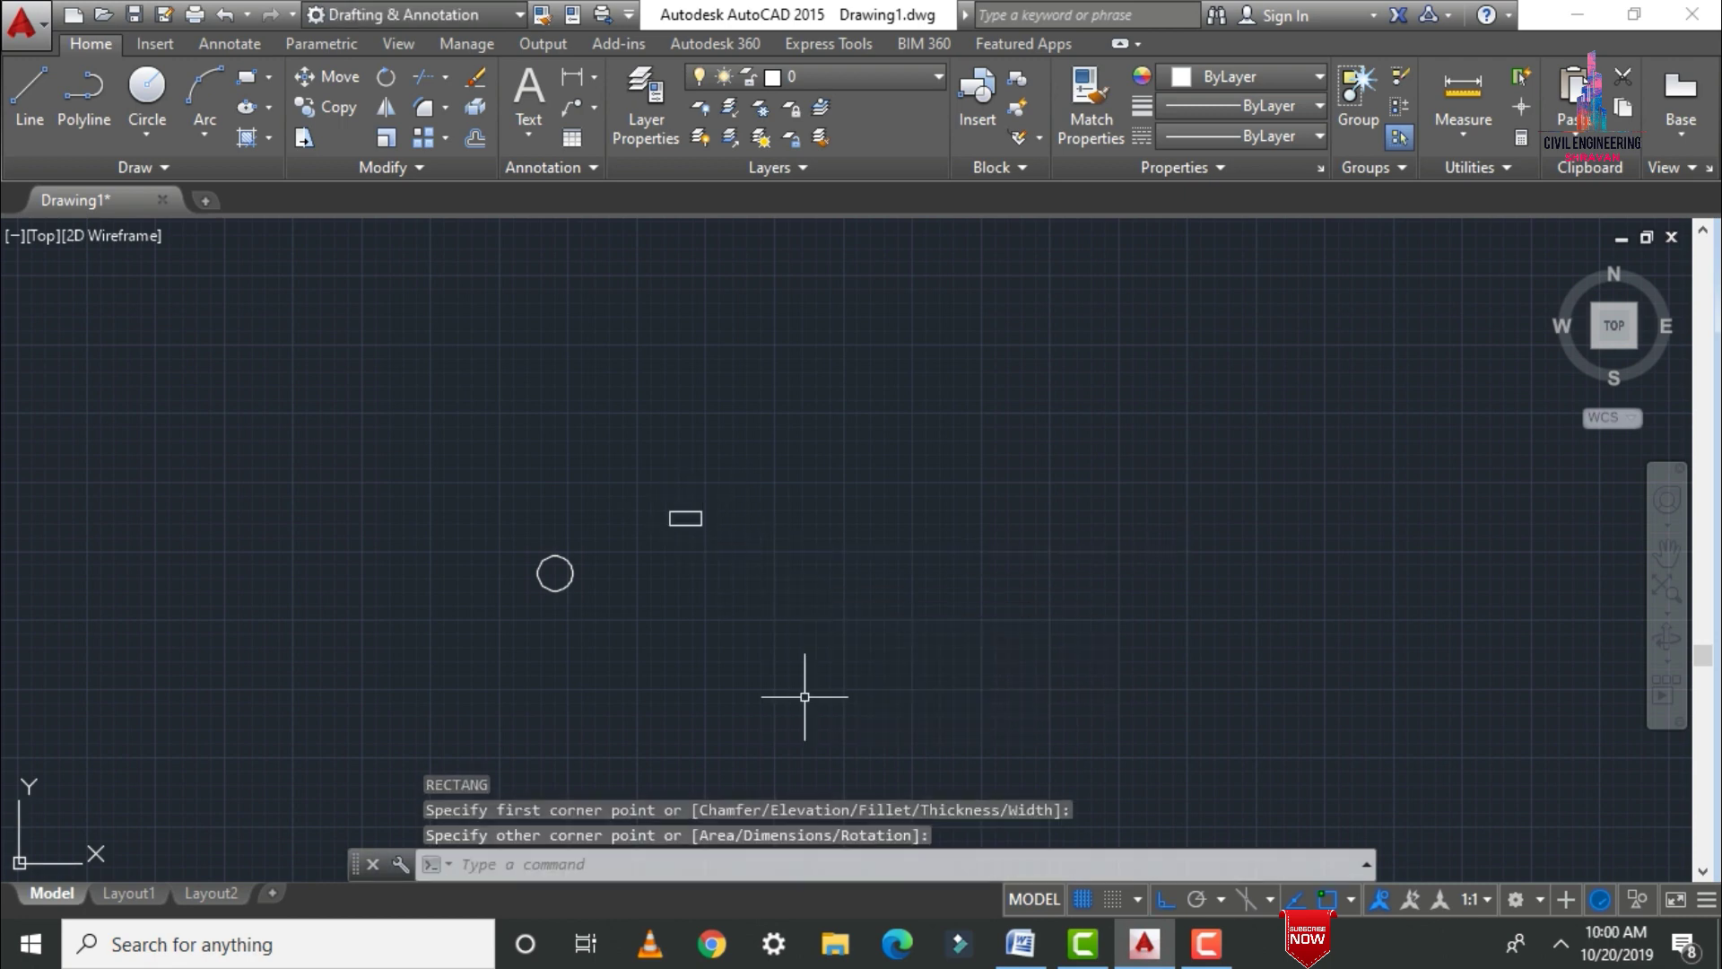
Draw a second small circle below the rectangle and begin the small square
type("c")
key("Return")
left_click(743, 639)
left_click(758, 639)
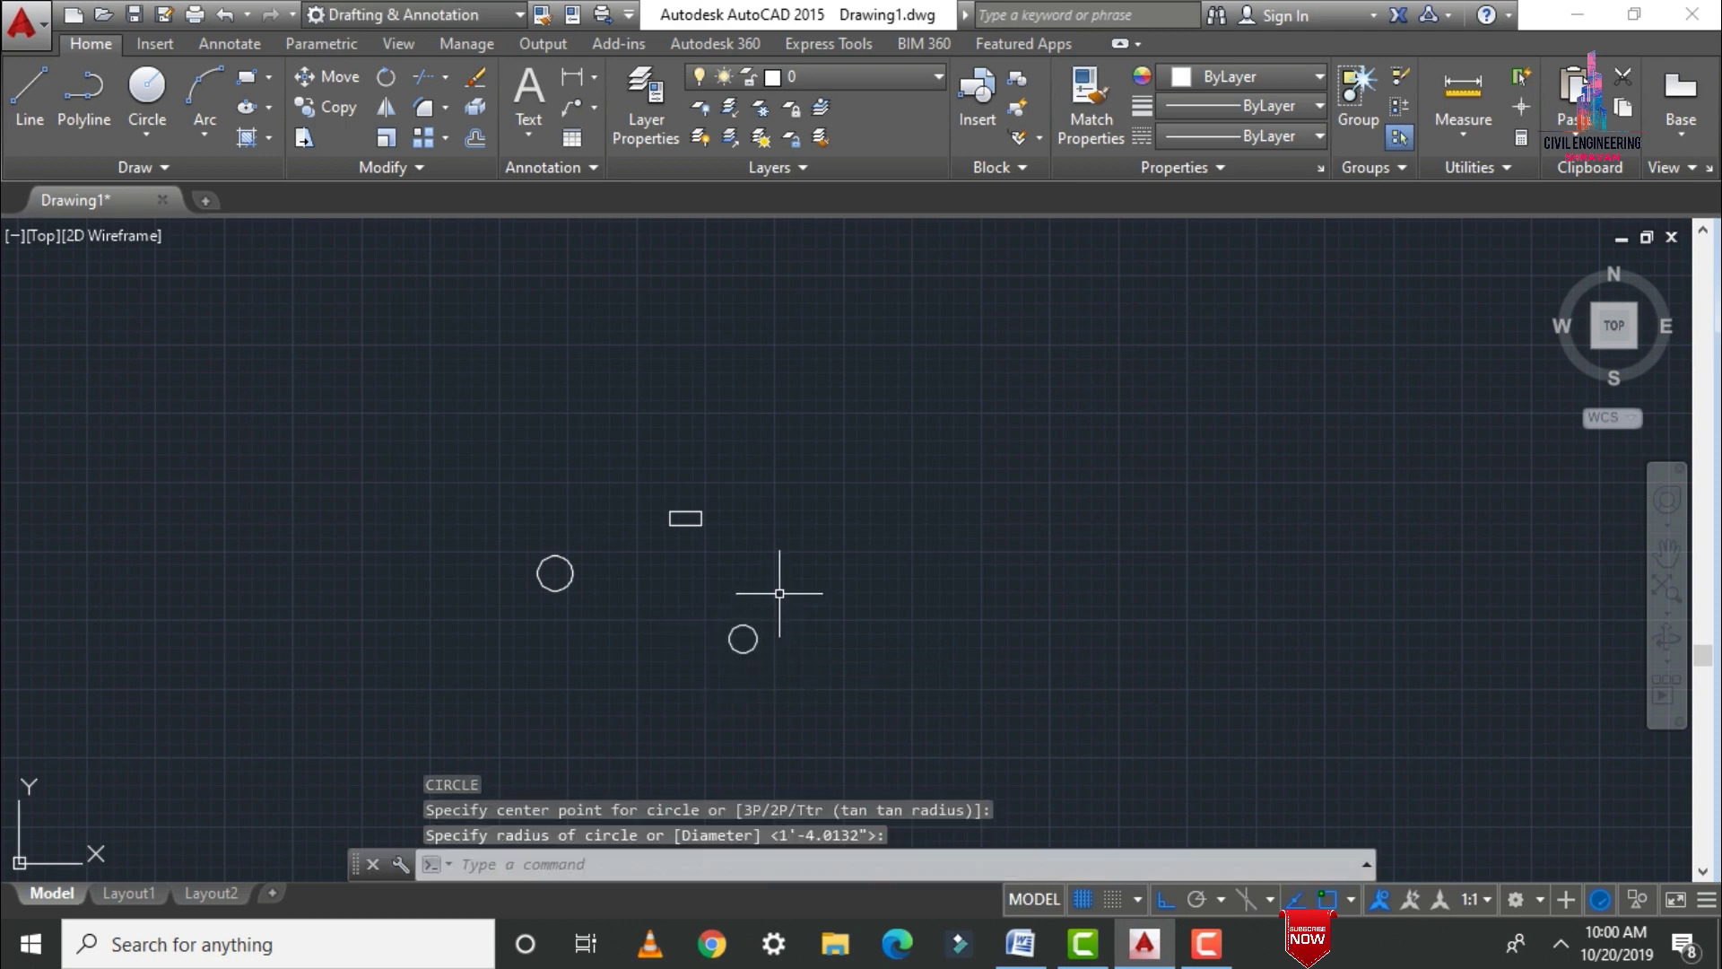
key("Return")
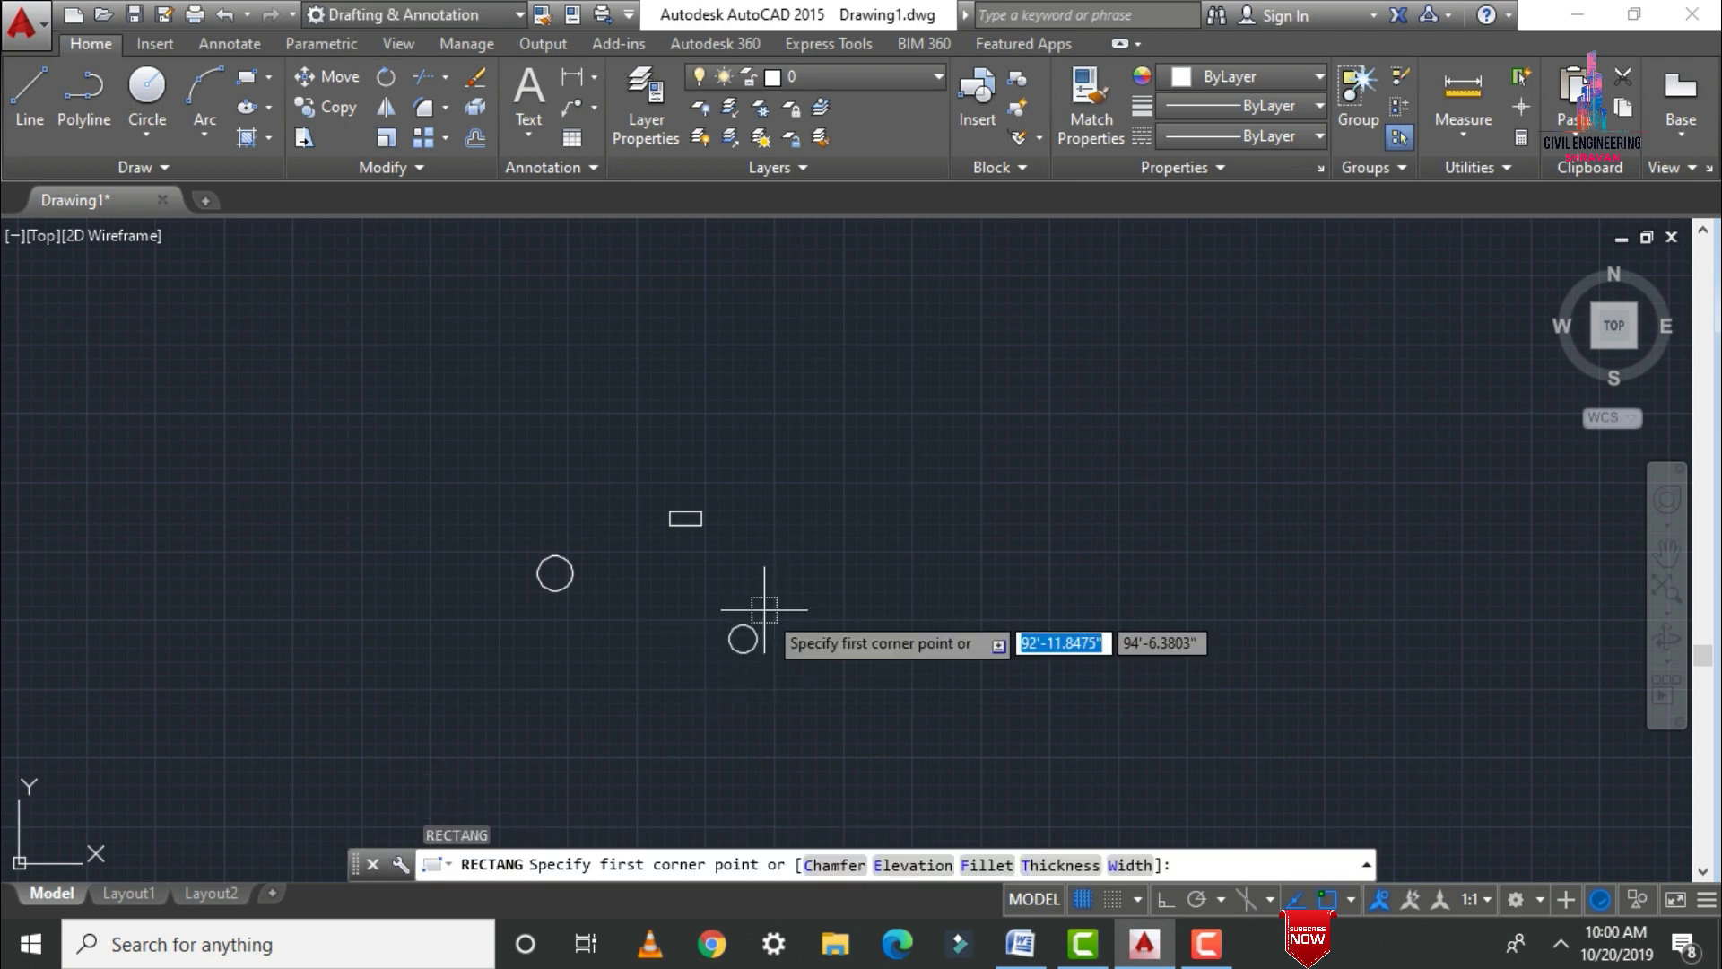
left_click(830, 505)
Draw another small rectangle on the left of the canvas
type("r")
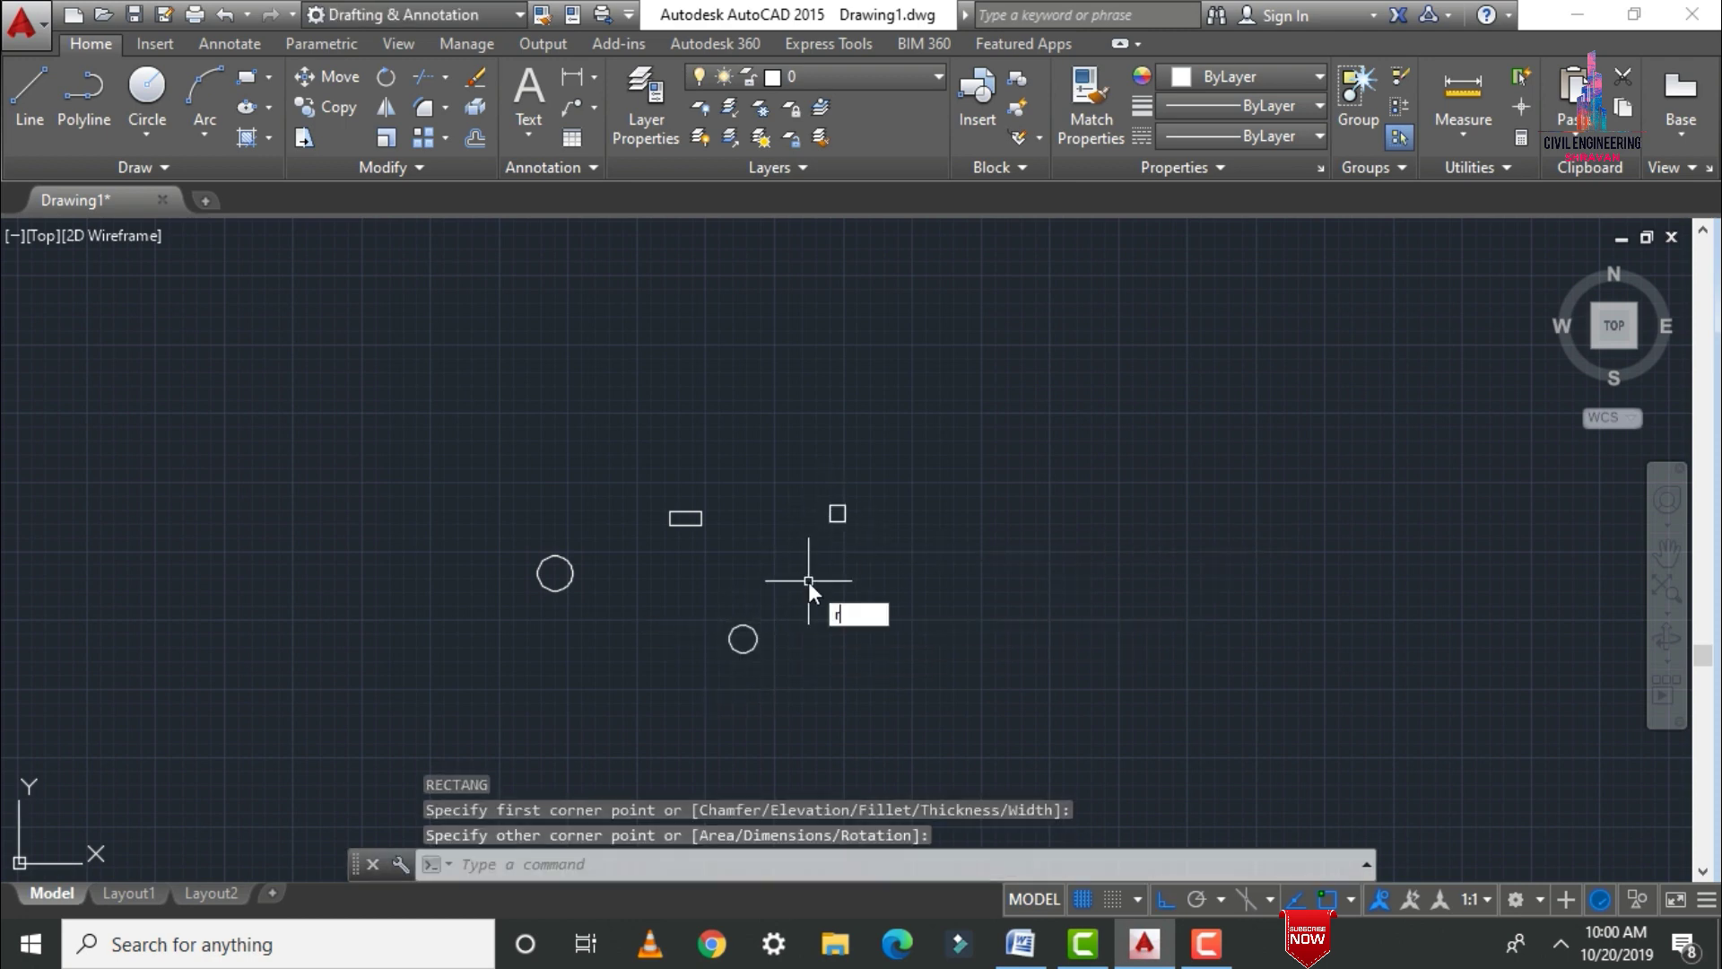
type("ec")
key("Return")
left_click(396, 454)
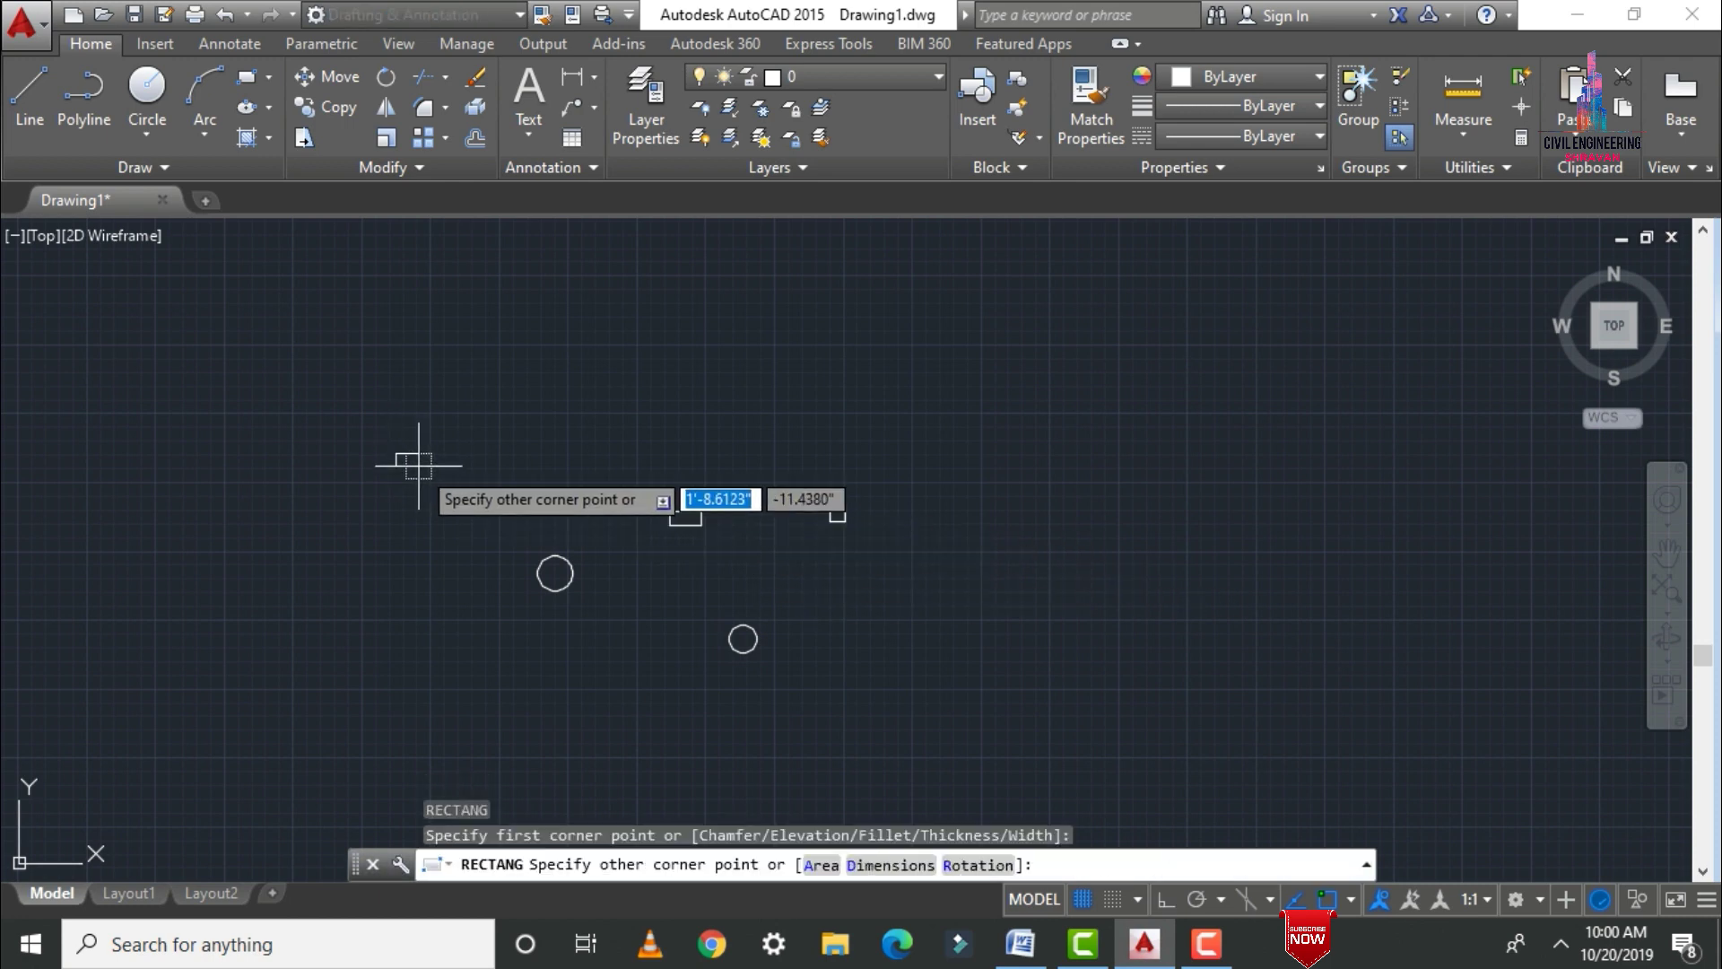
left_click(418, 467)
key("Escape")
scroll(371, 405, "up", 2)
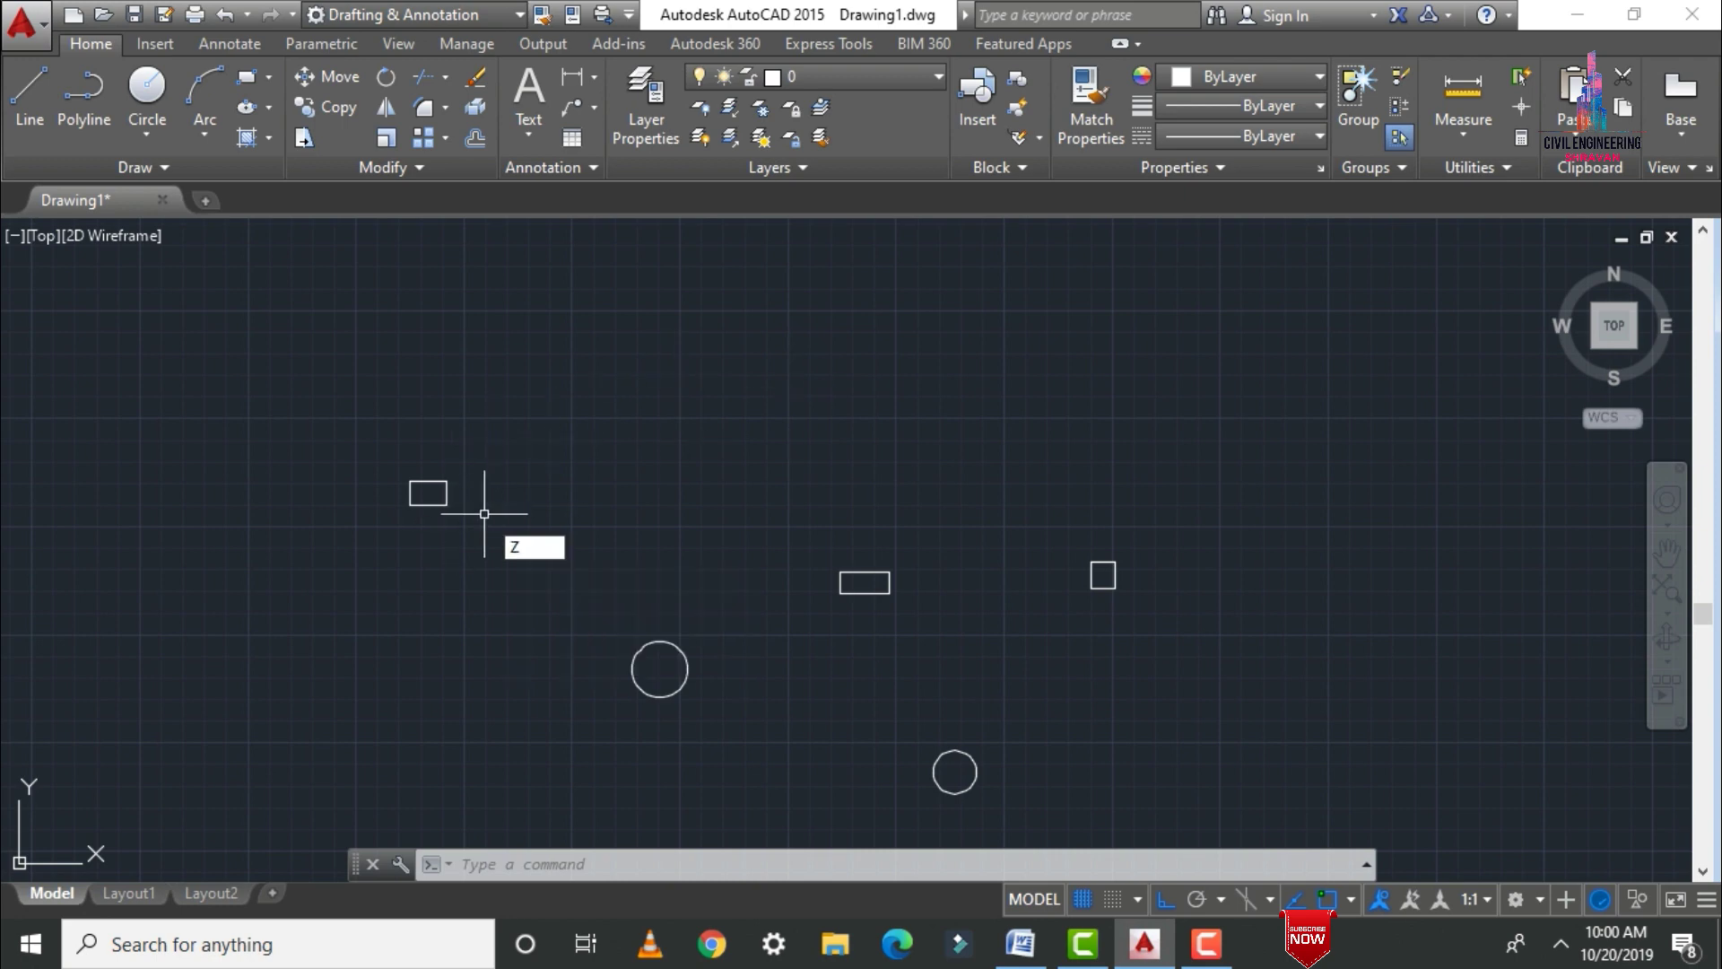
Zoom Window around the left rectangle so it fills the view
key("Return")
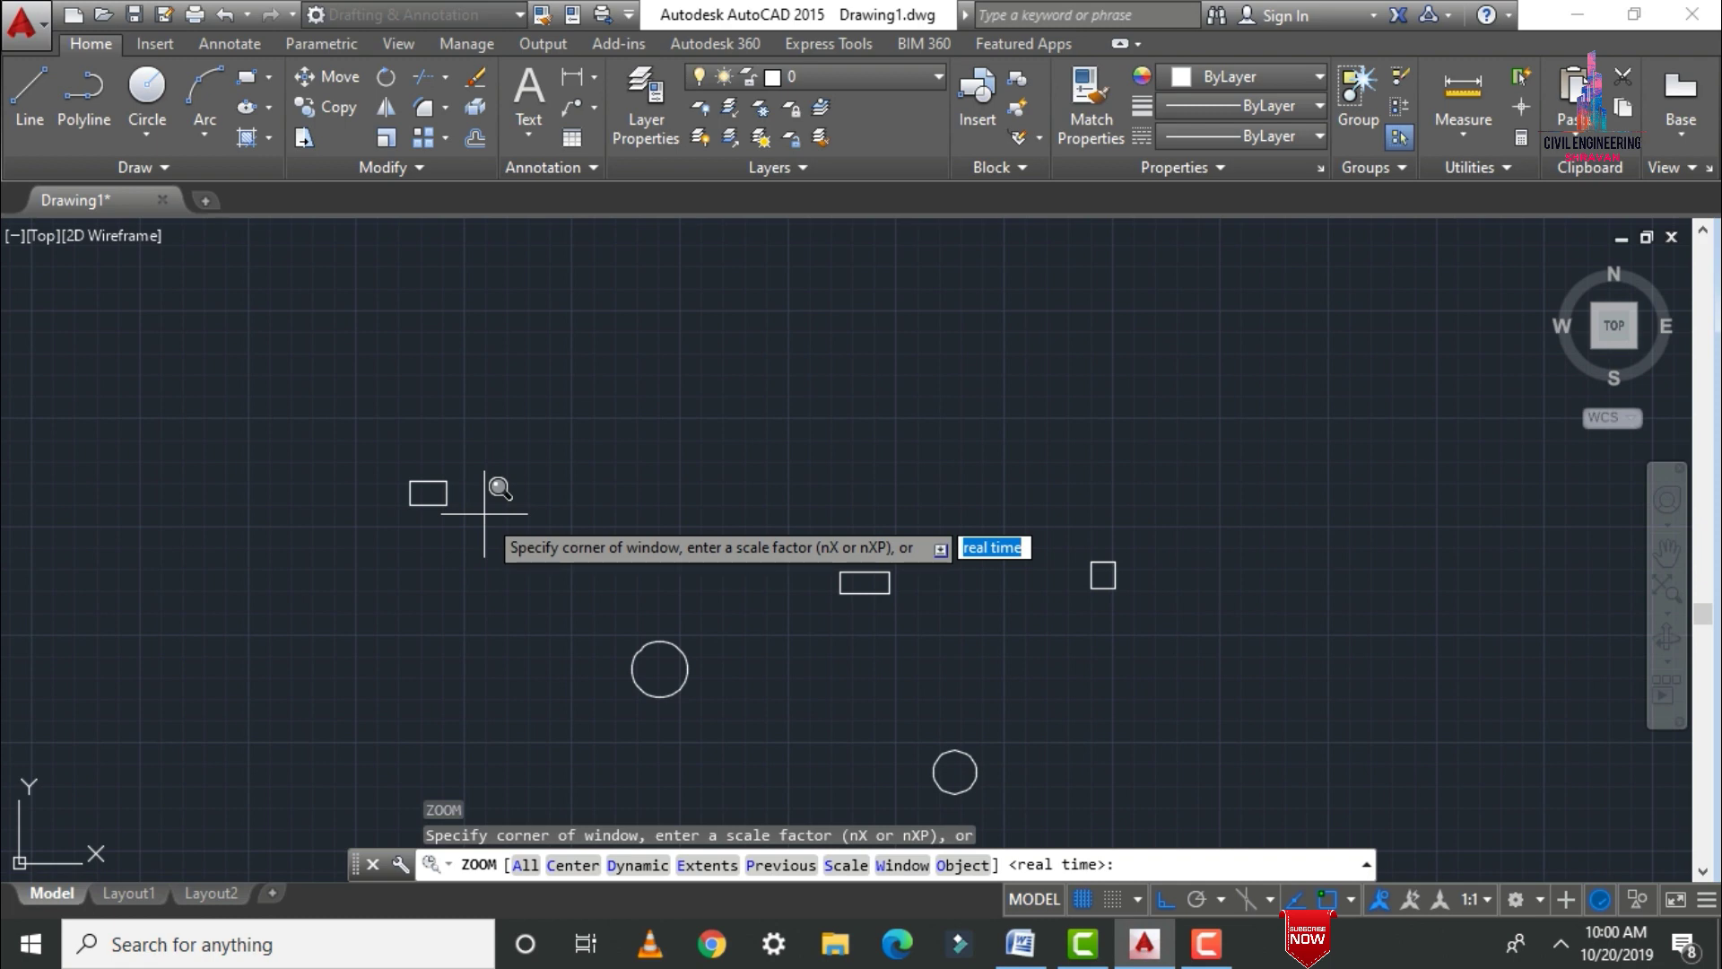
left_click(400, 470)
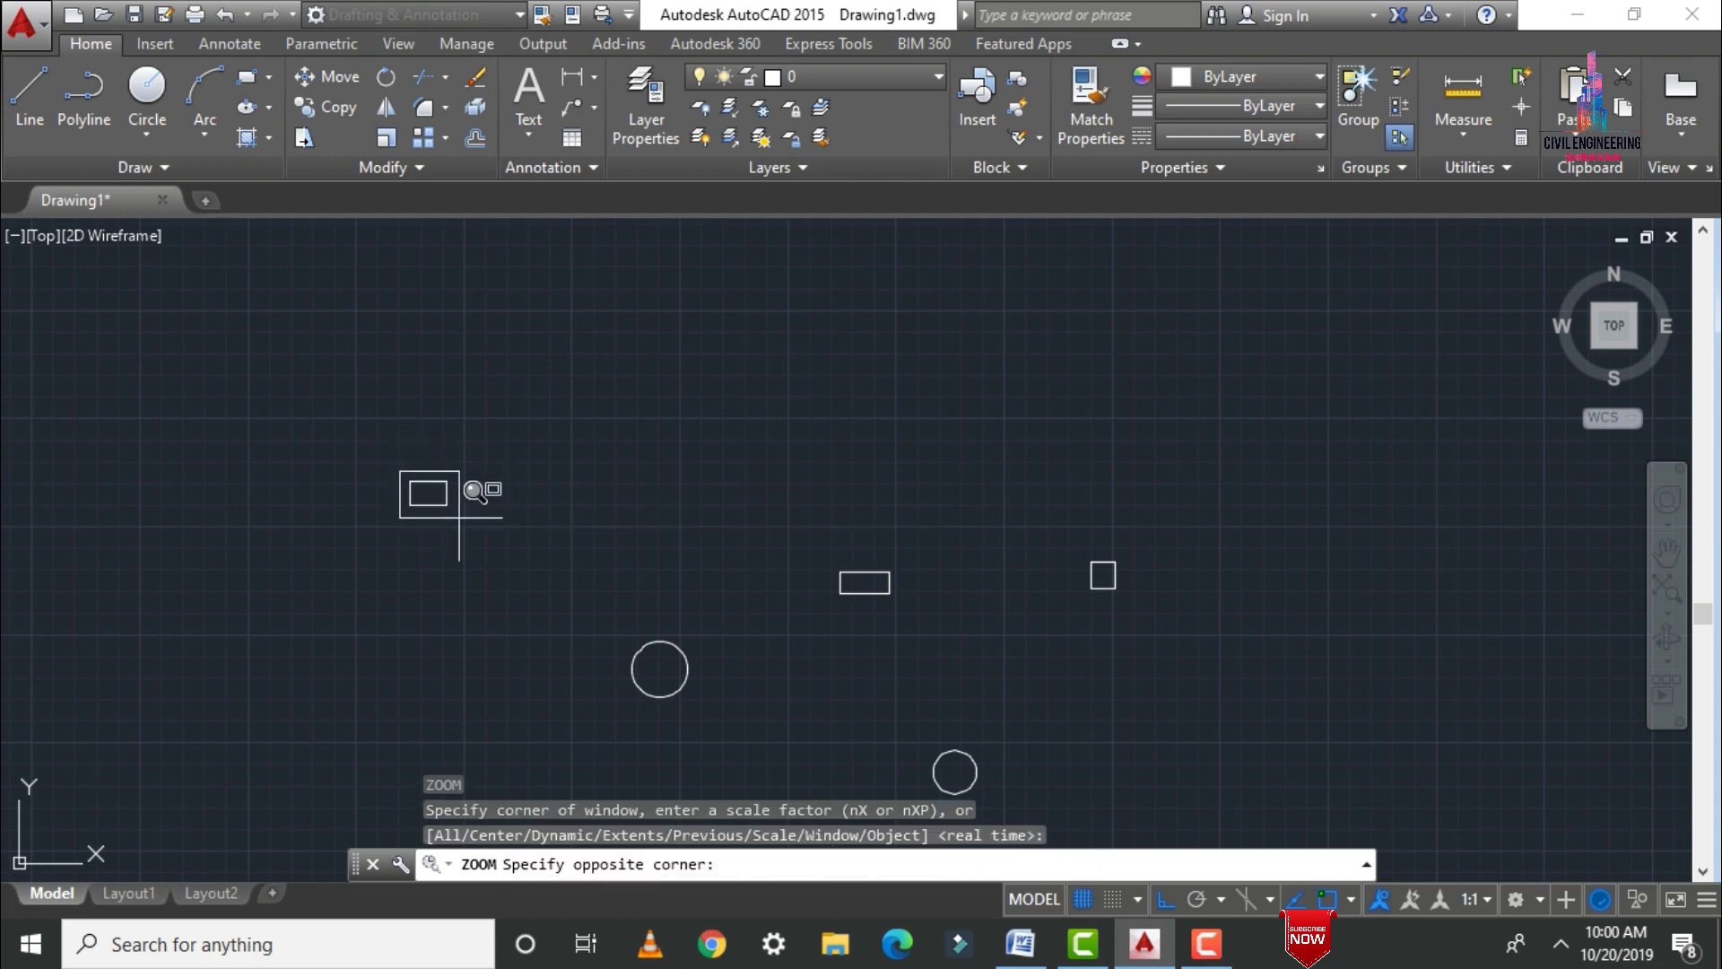
scroll(476, 507, "up", 3)
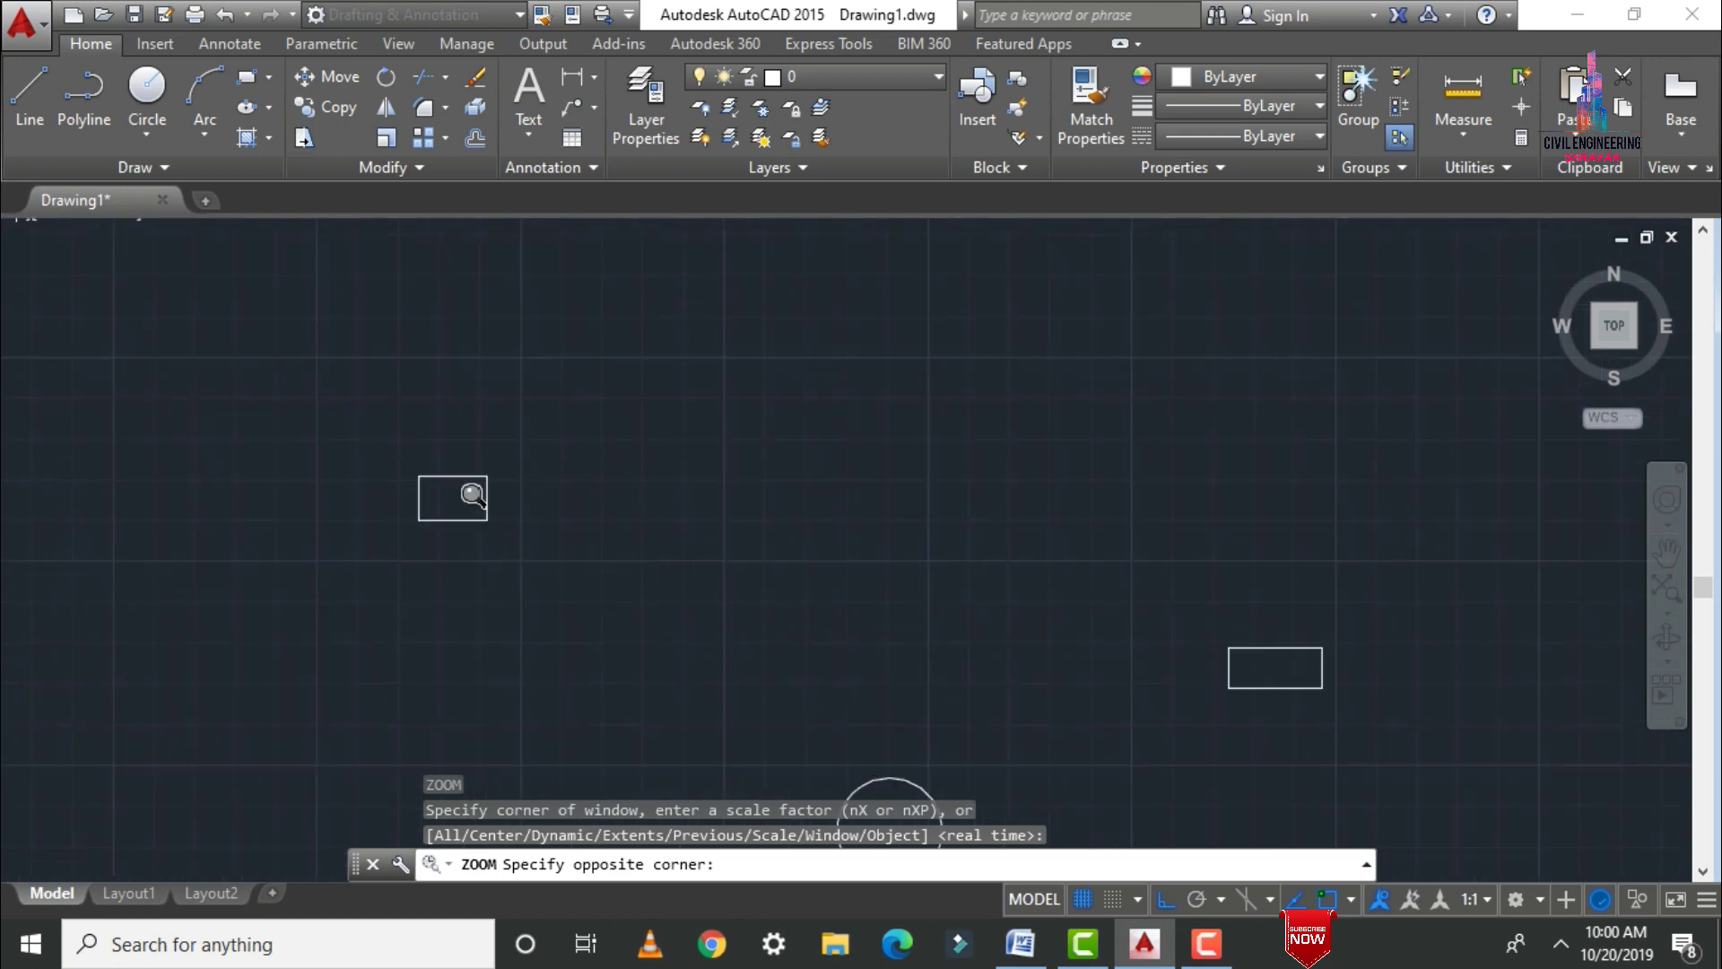
left_click(445, 533)
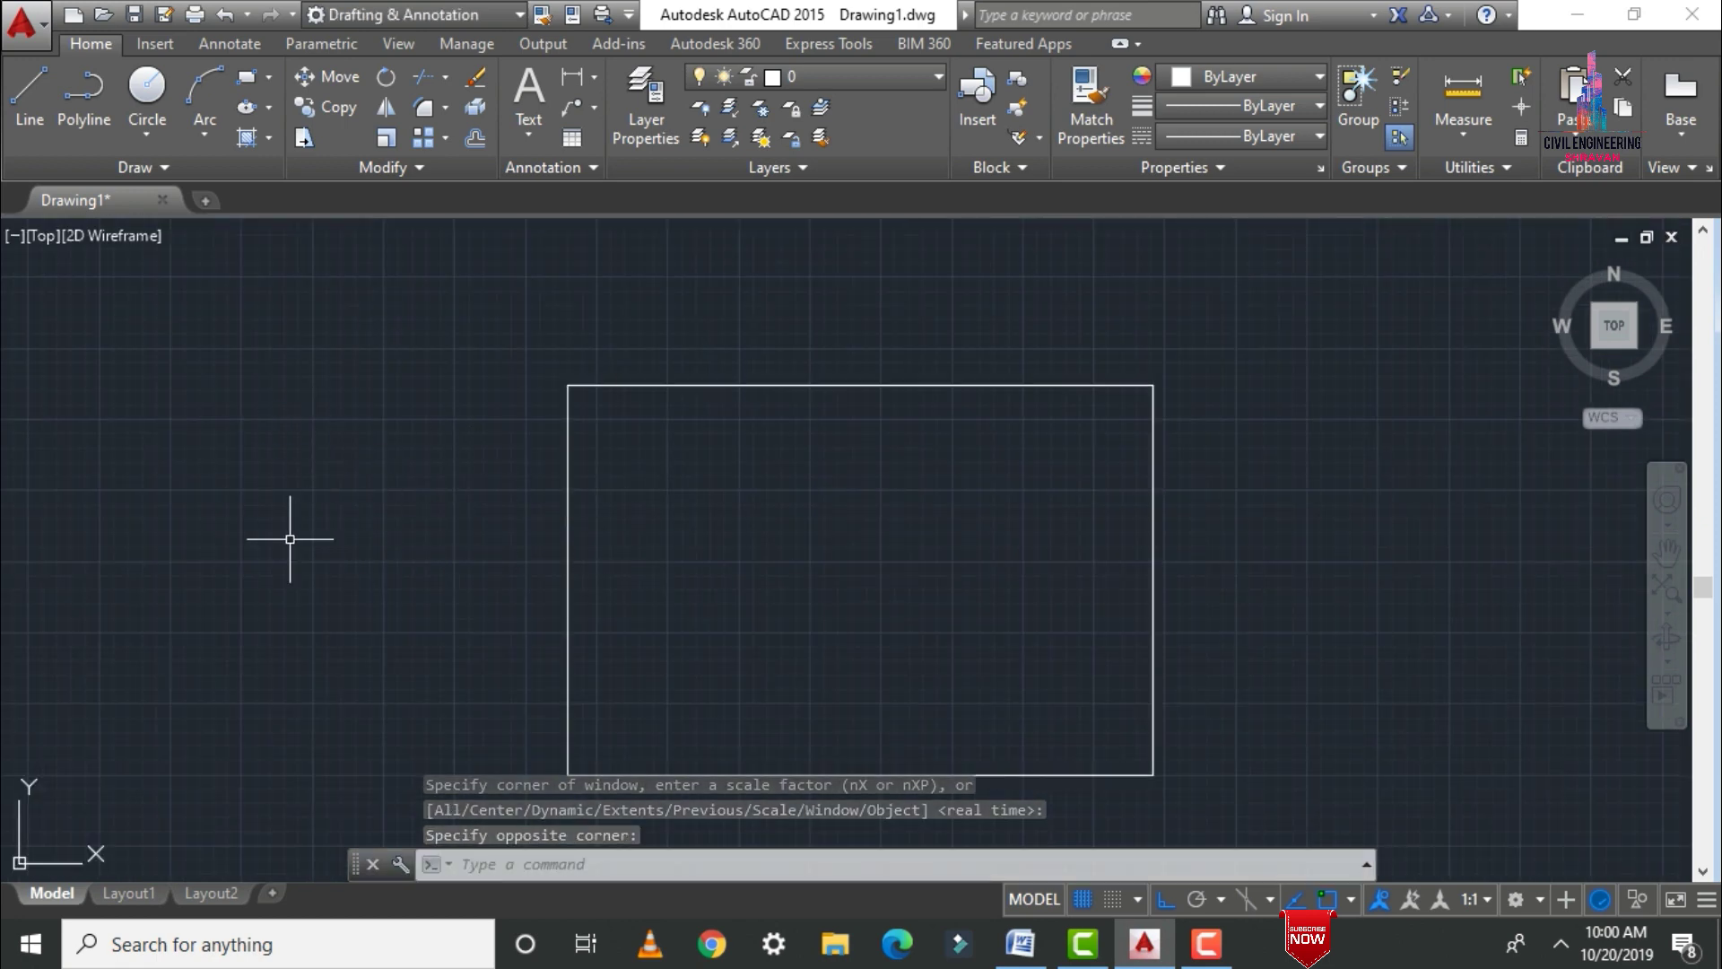
Zoom All to show every shape, pan them back toward the centre, and restart Zoom
type("z")
key("Return")
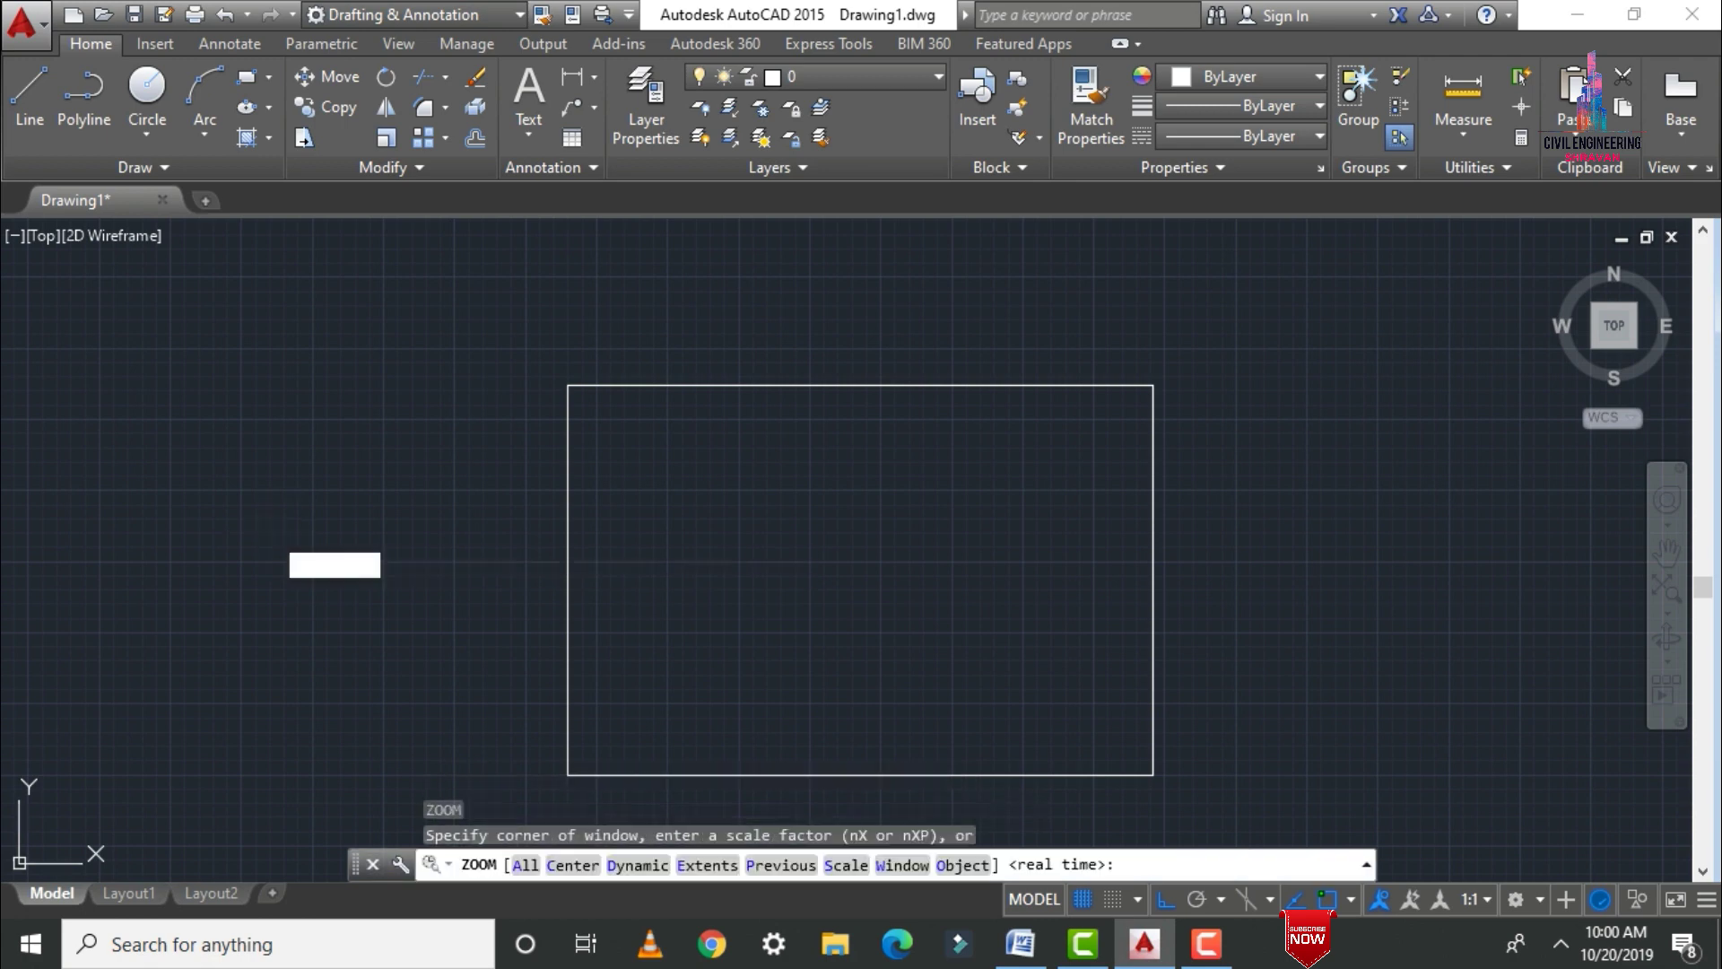
type("a")
key("Return")
scroll(1009, 472, "up", 2)
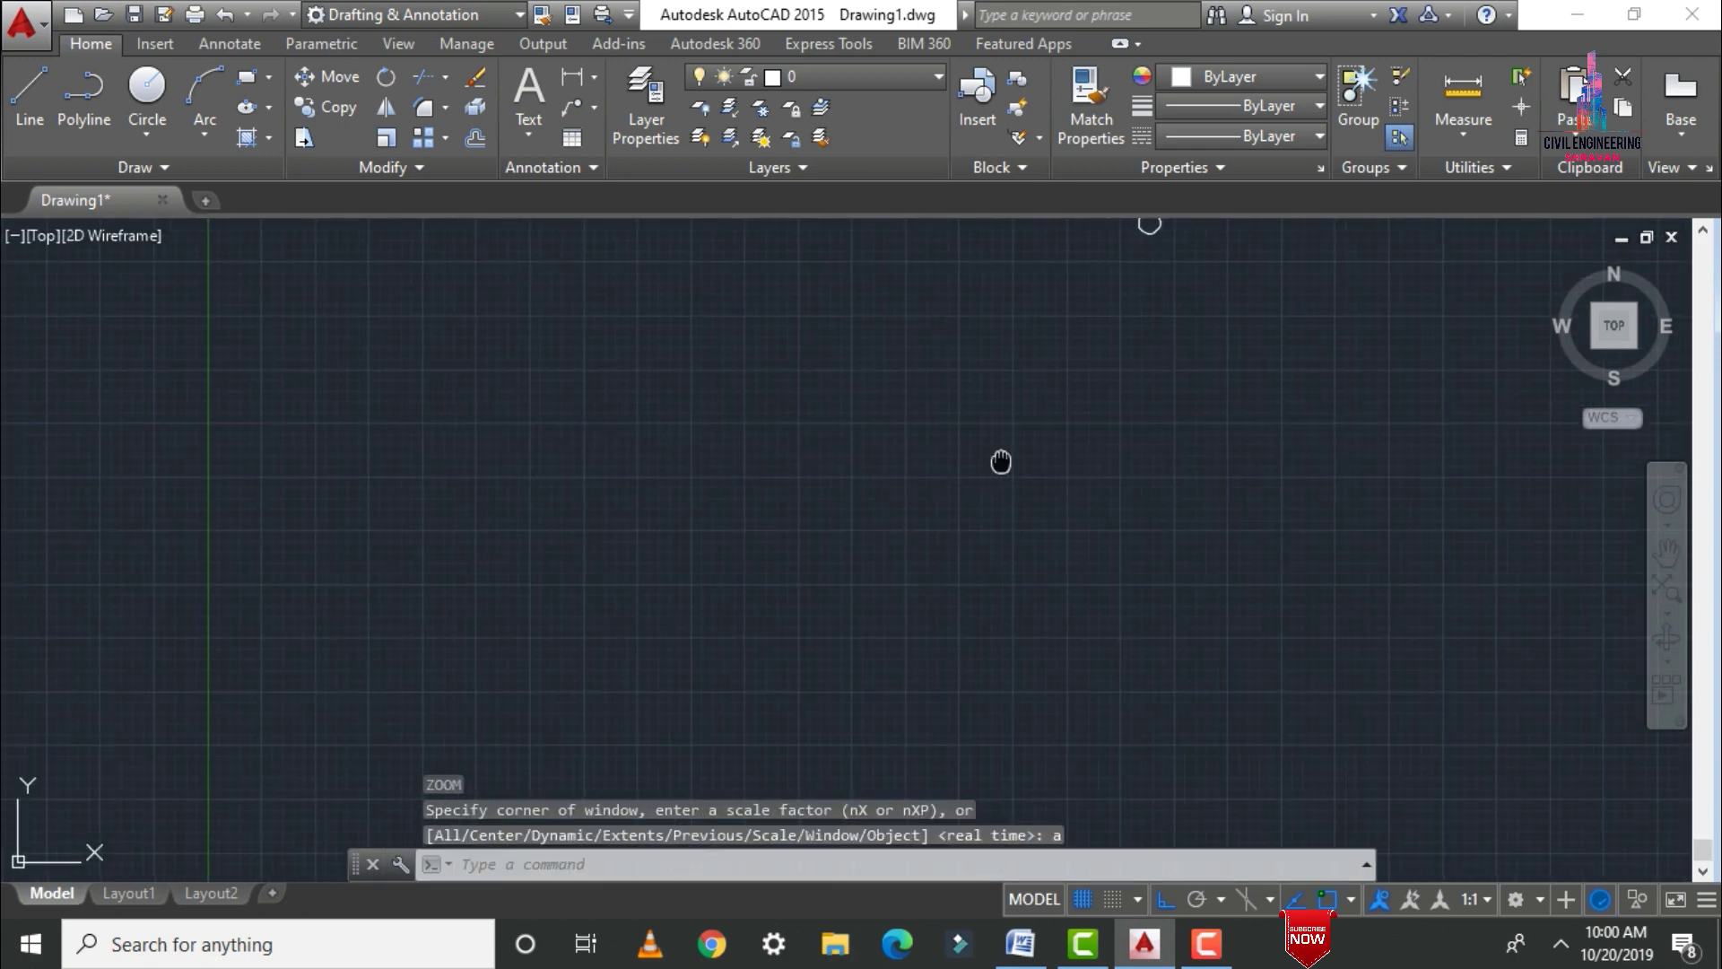
middle_click_drag(1005, 466, 596, 873)
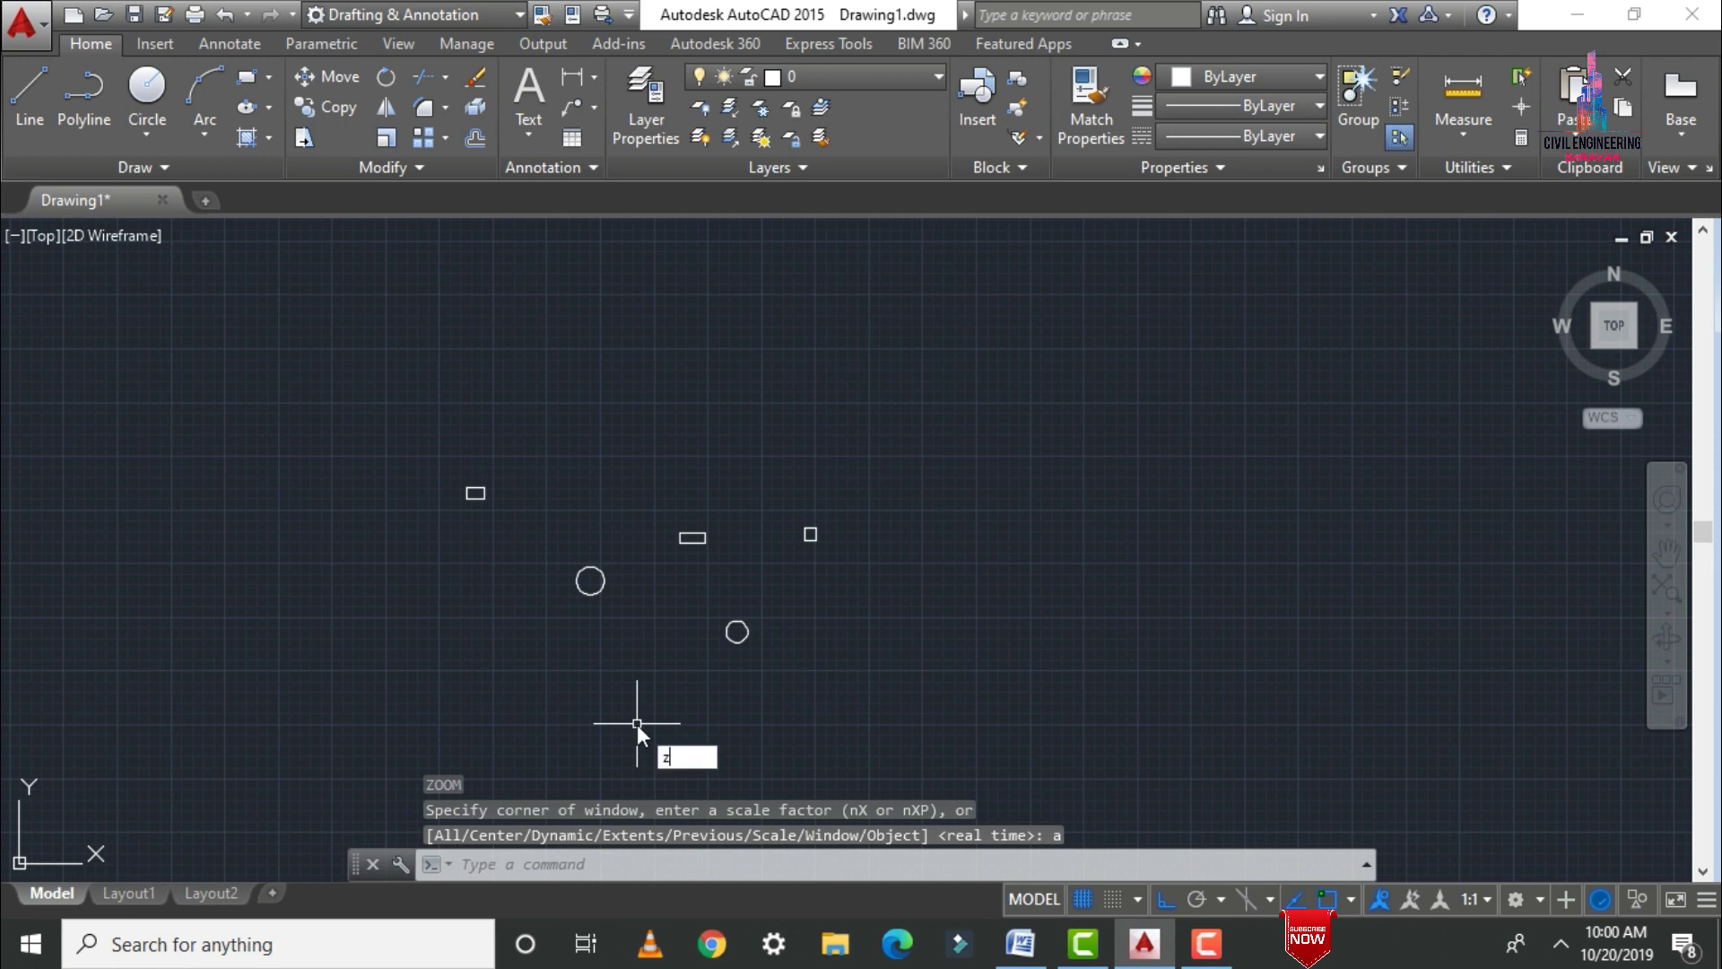
key("Return")
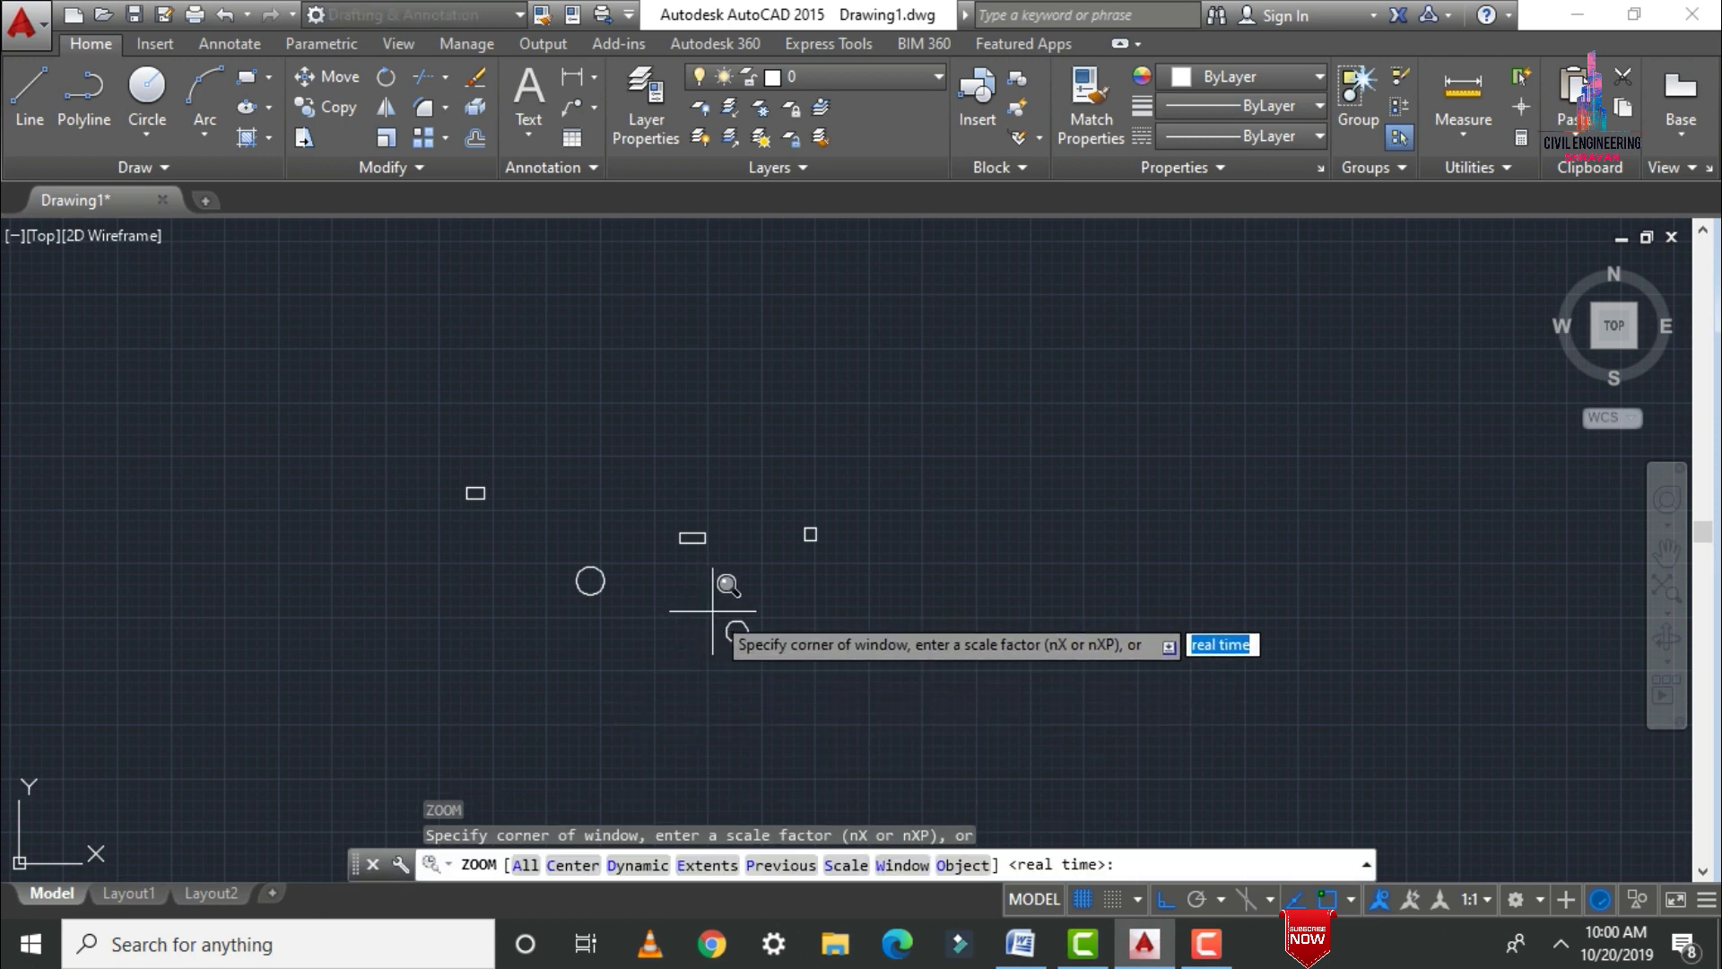
Zoom Window onto the lower small circle, then Zoom All back out
left_click(713, 611)
left_click(753, 649)
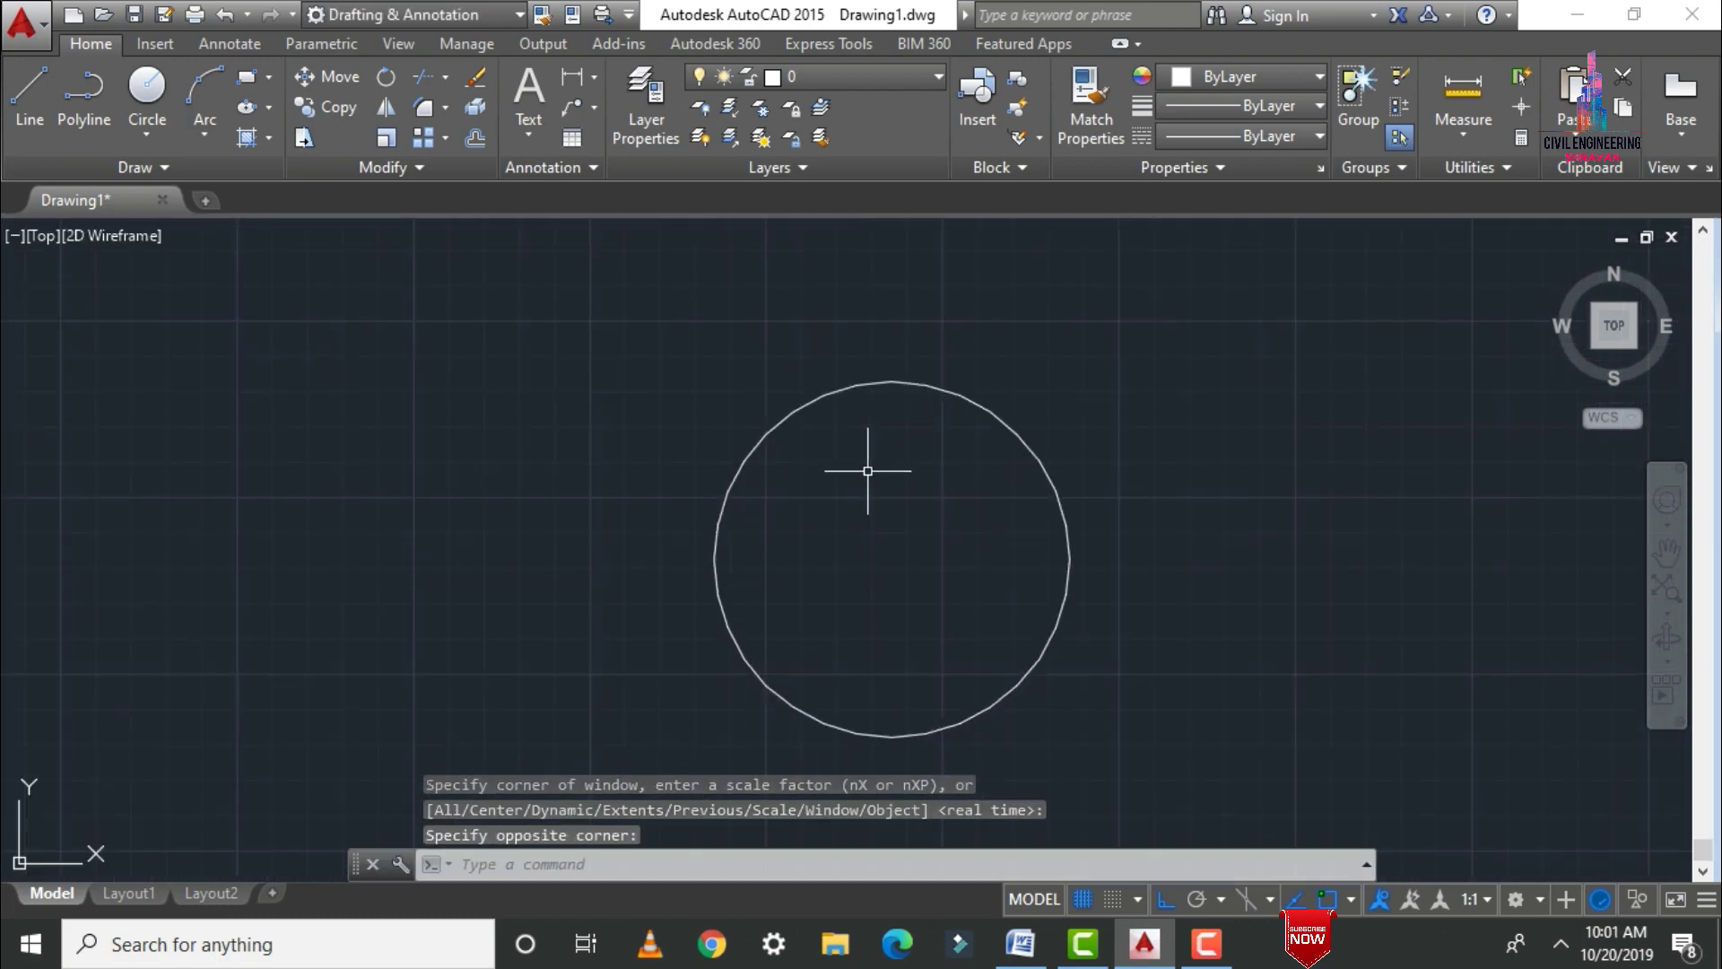
type("z")
key("Return")
type("a")
key("Return")
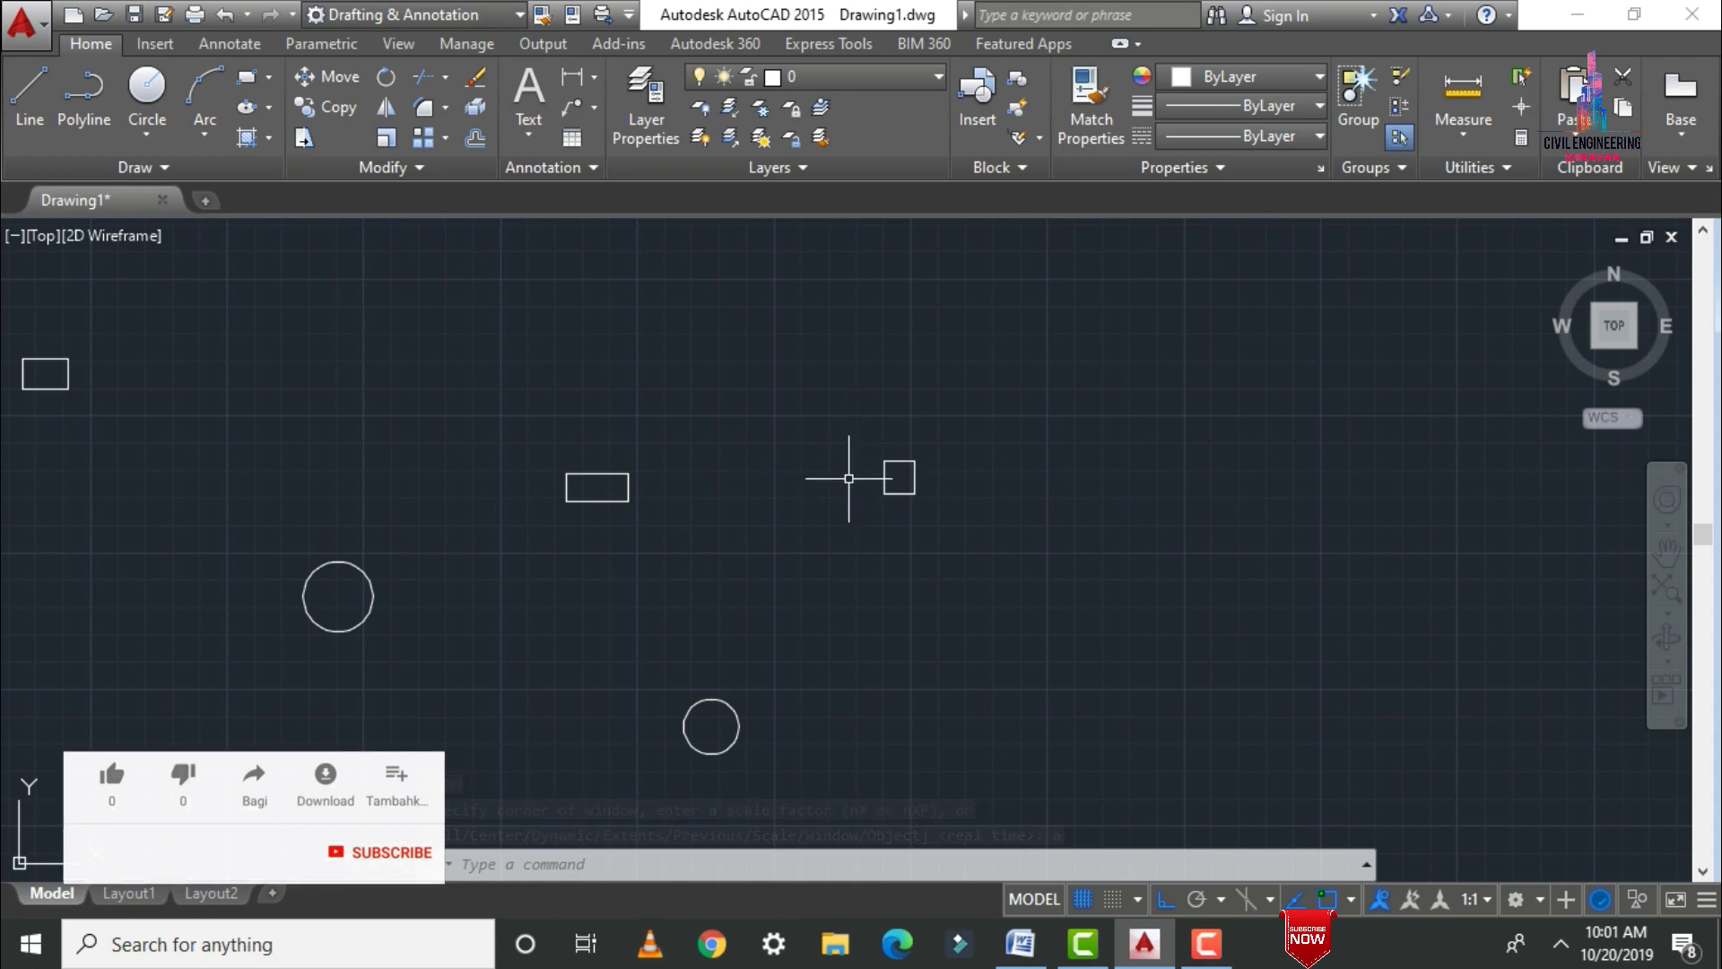
Zoom Window onto the small square, then Zoom All to show the whole drawing
type("z")
key("Return")
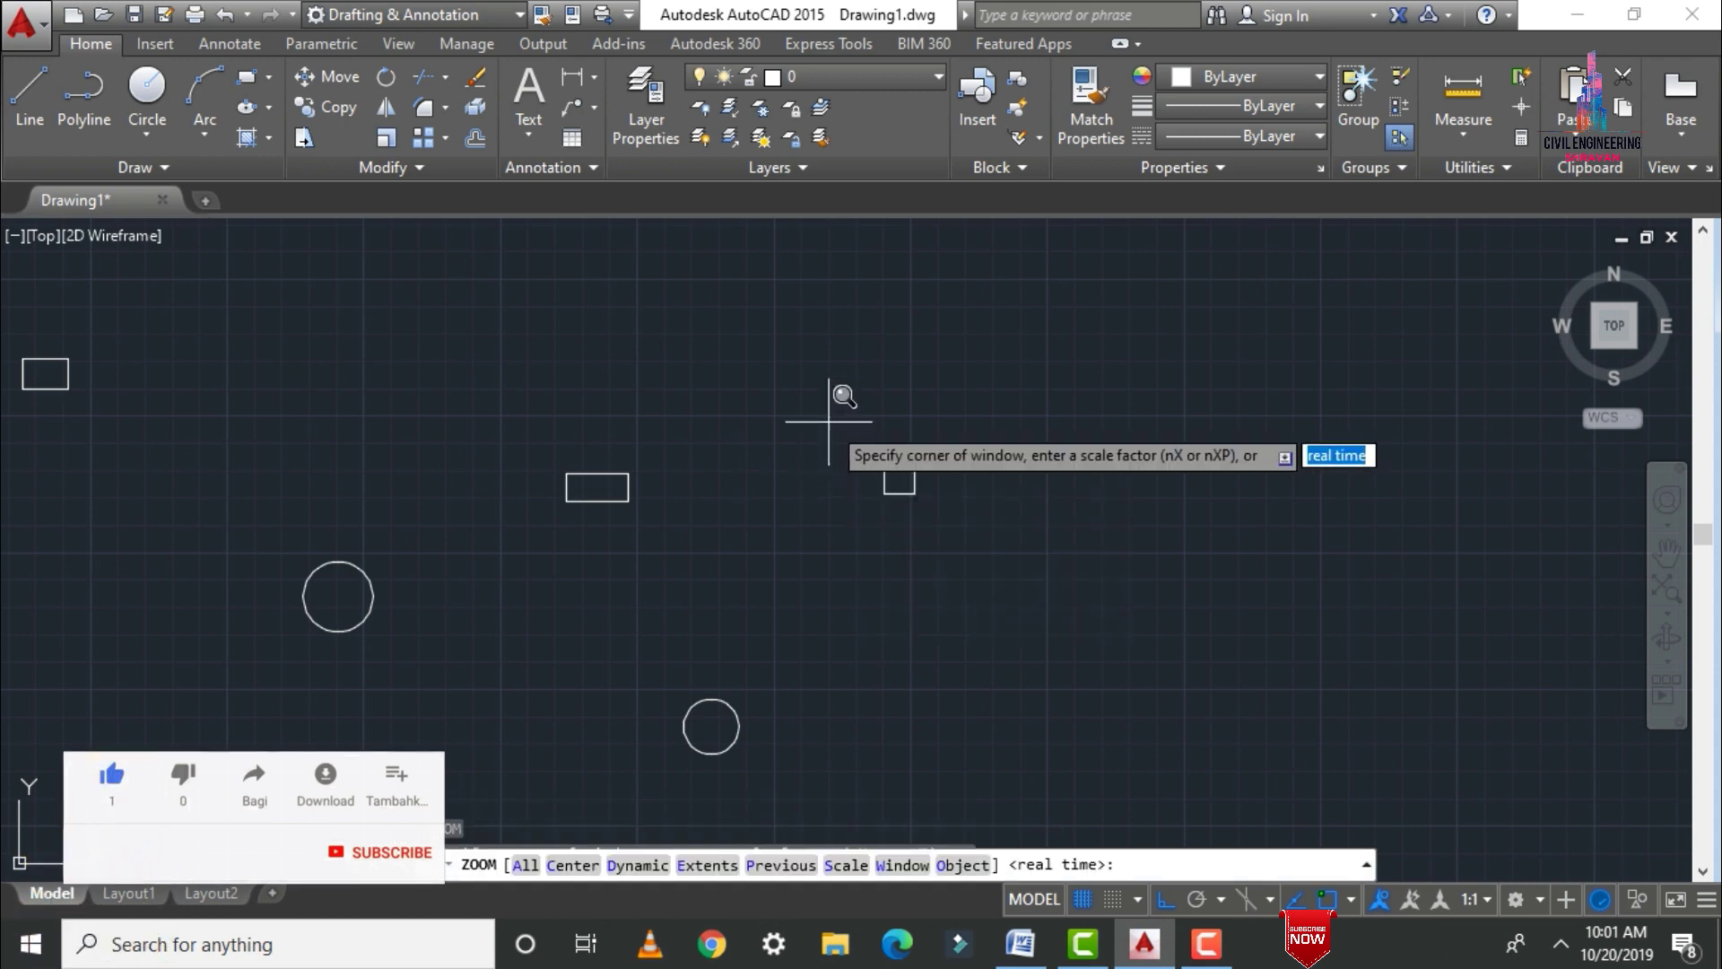
left_click(875, 451)
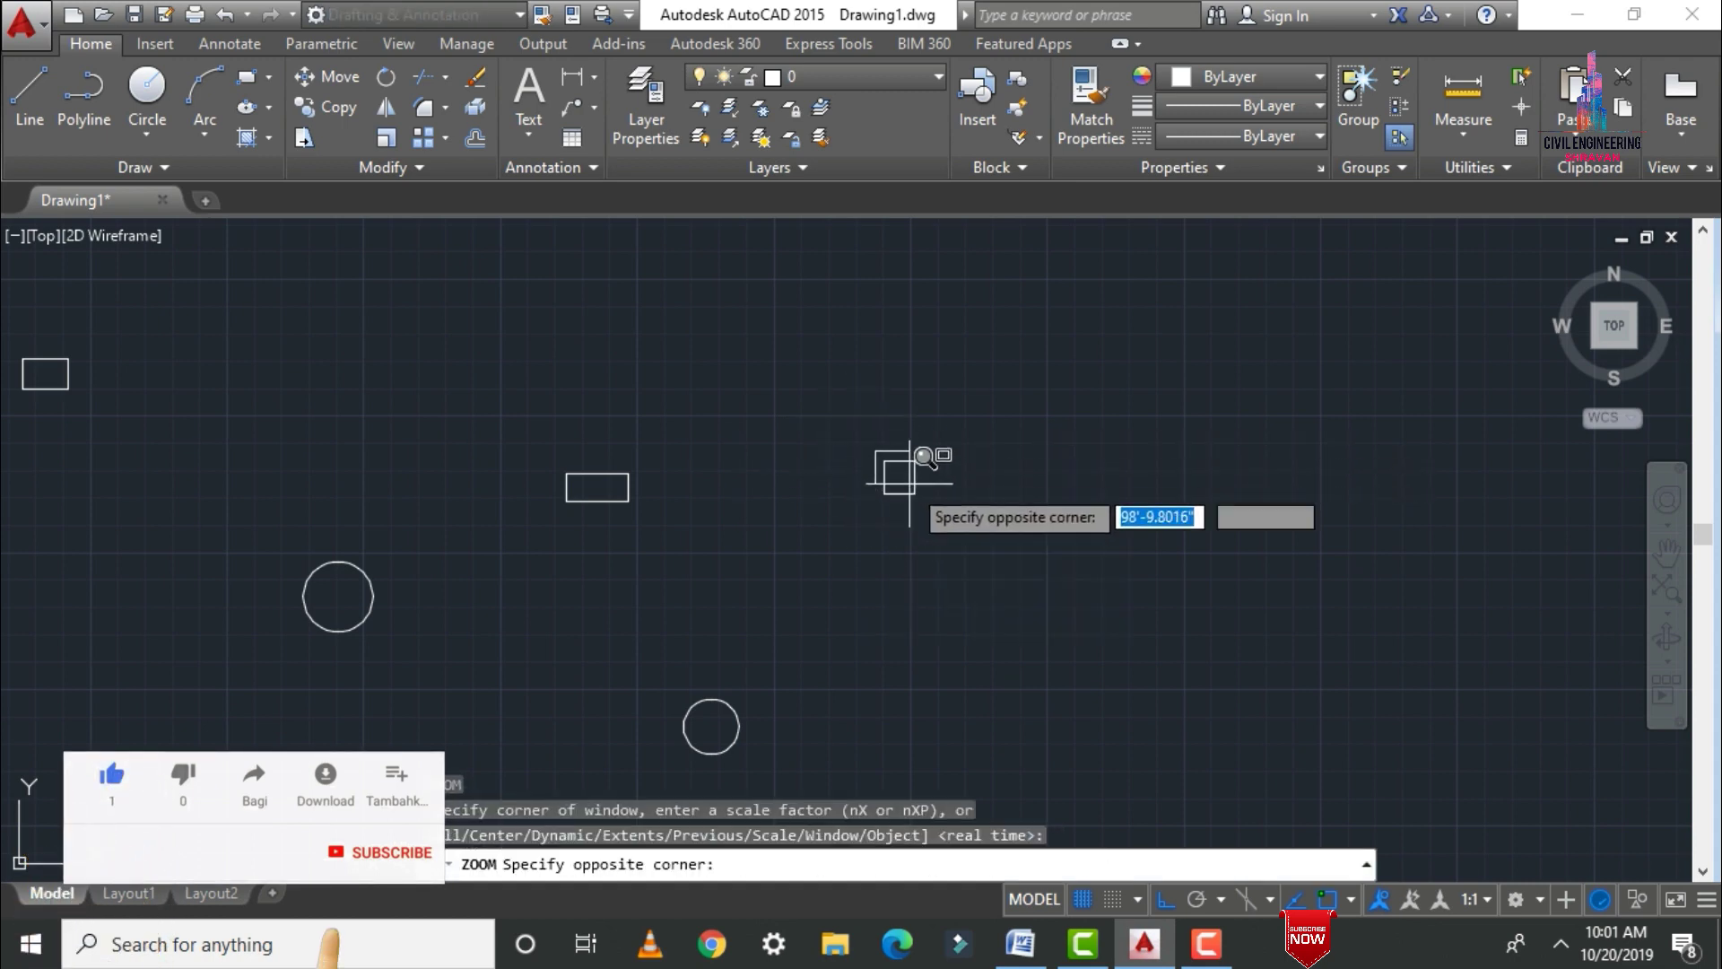
left_click(915, 493)
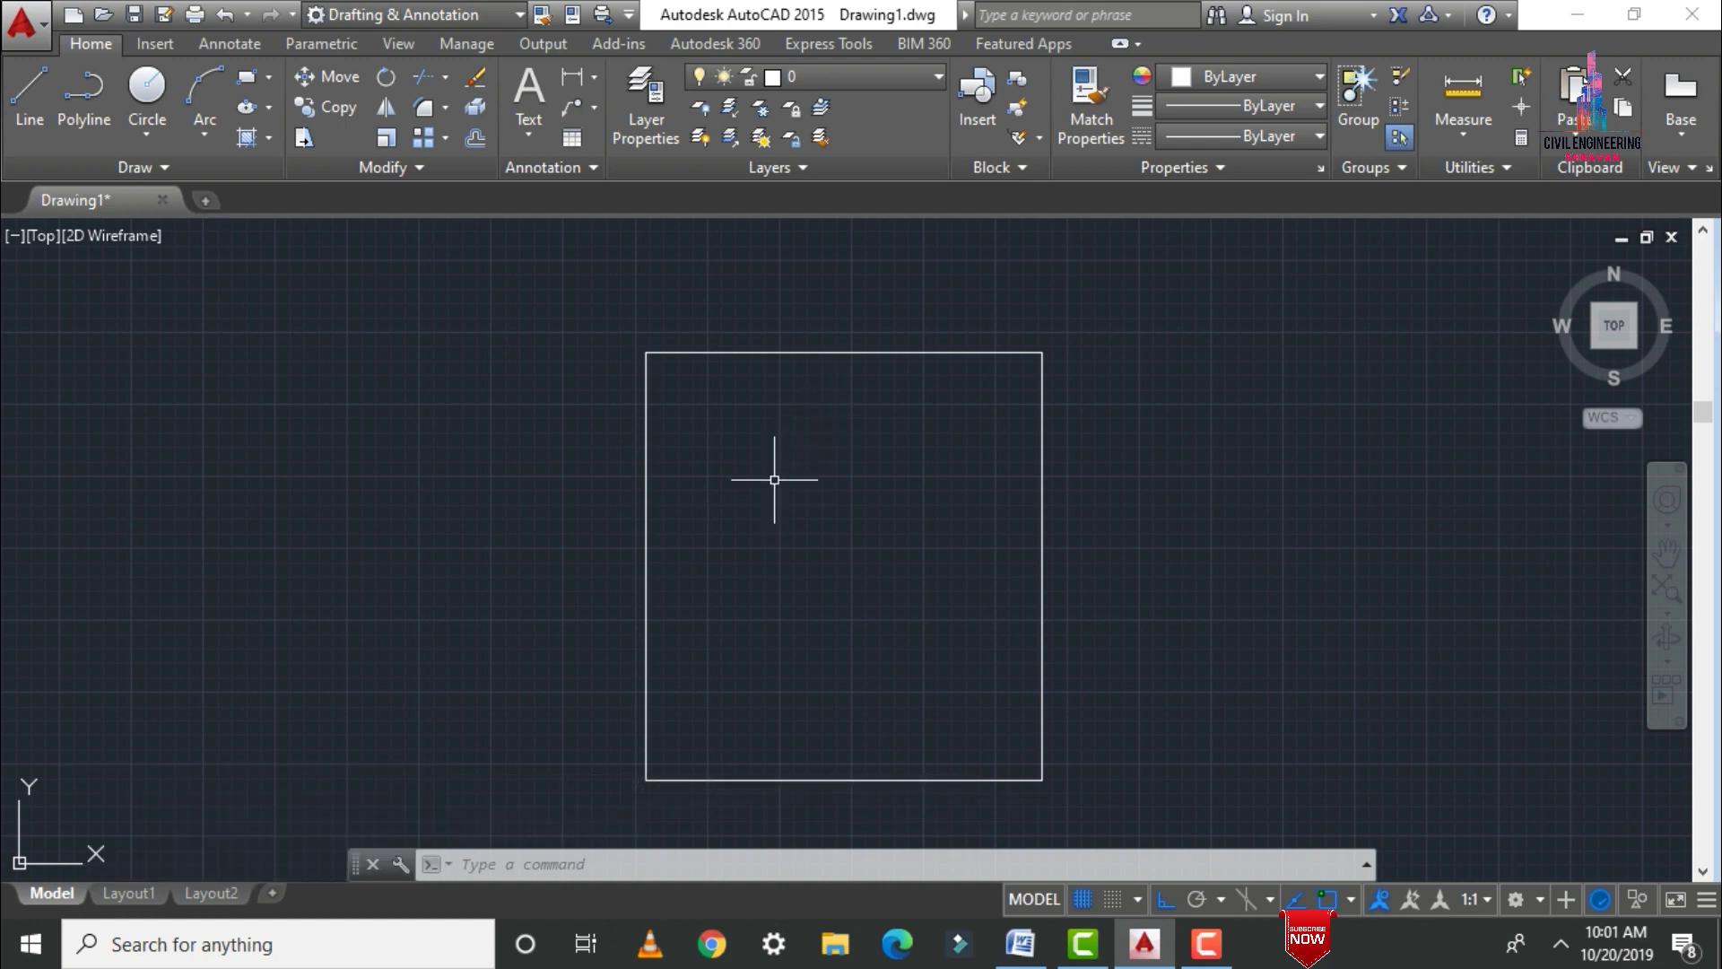
type("z")
key("Return")
type("a")
key("Return")
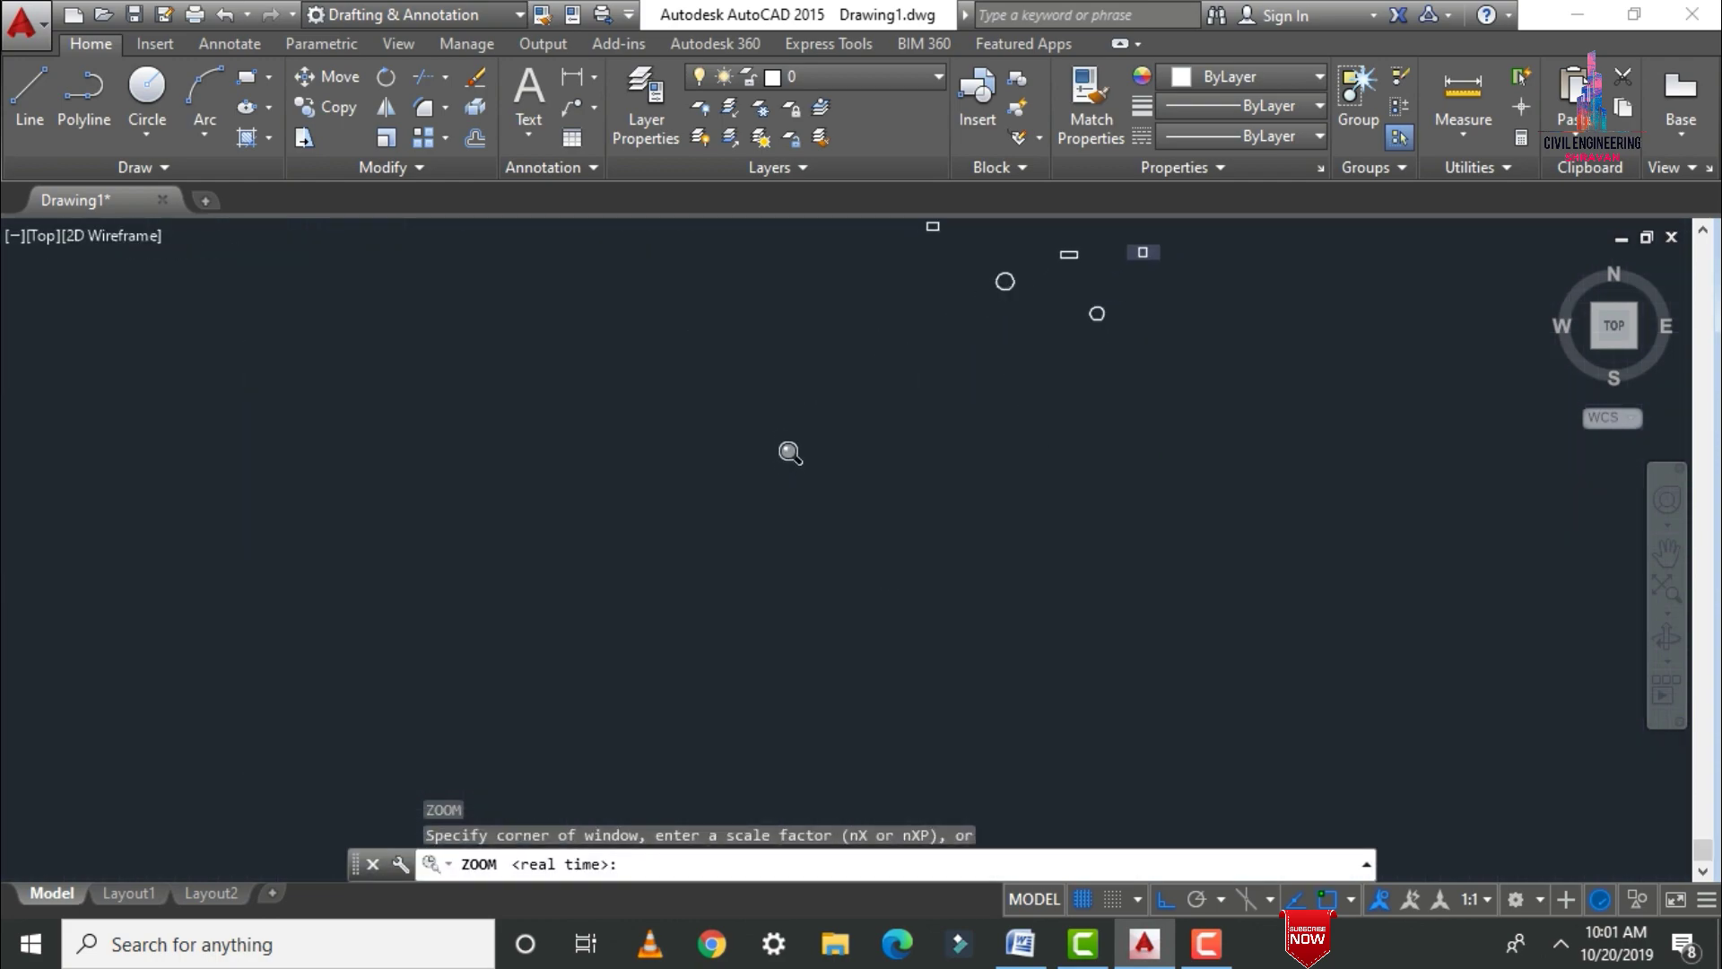
mouse_move(1020, 947)
left_click(1029, 807)
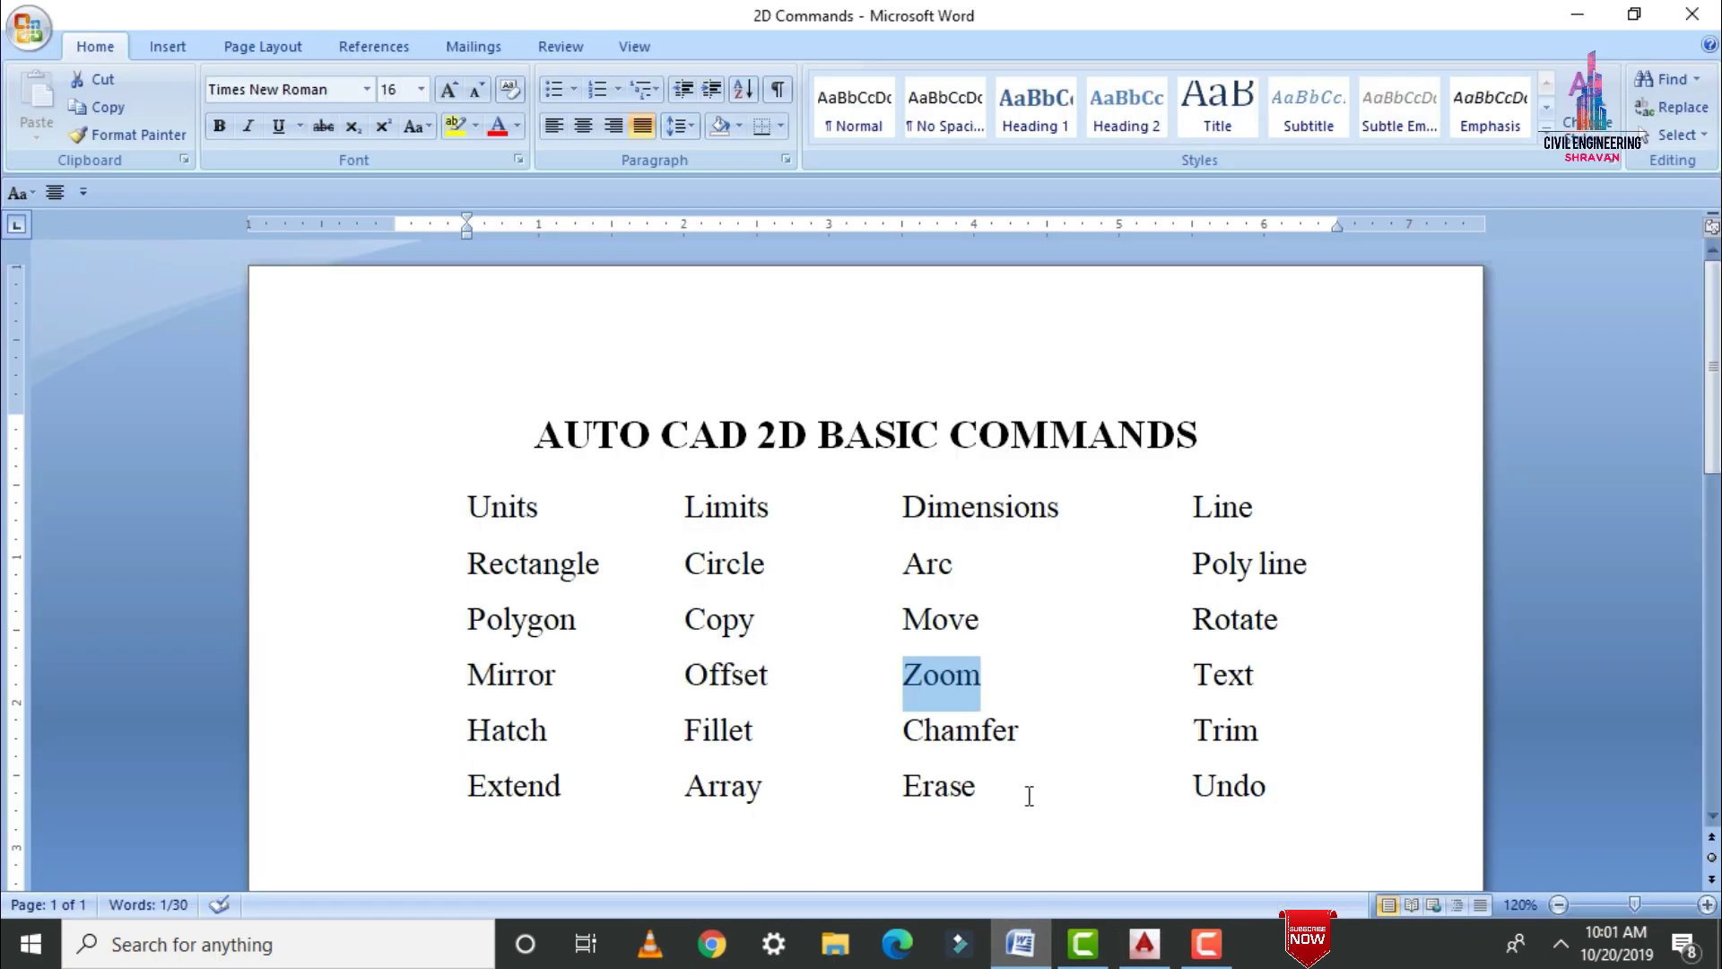
left_click_drag(902, 619, 1046, 616)
left_click_drag(1192, 619, 1301, 619)
left_click(455, 697)
left_click_drag(455, 697, 576, 715)
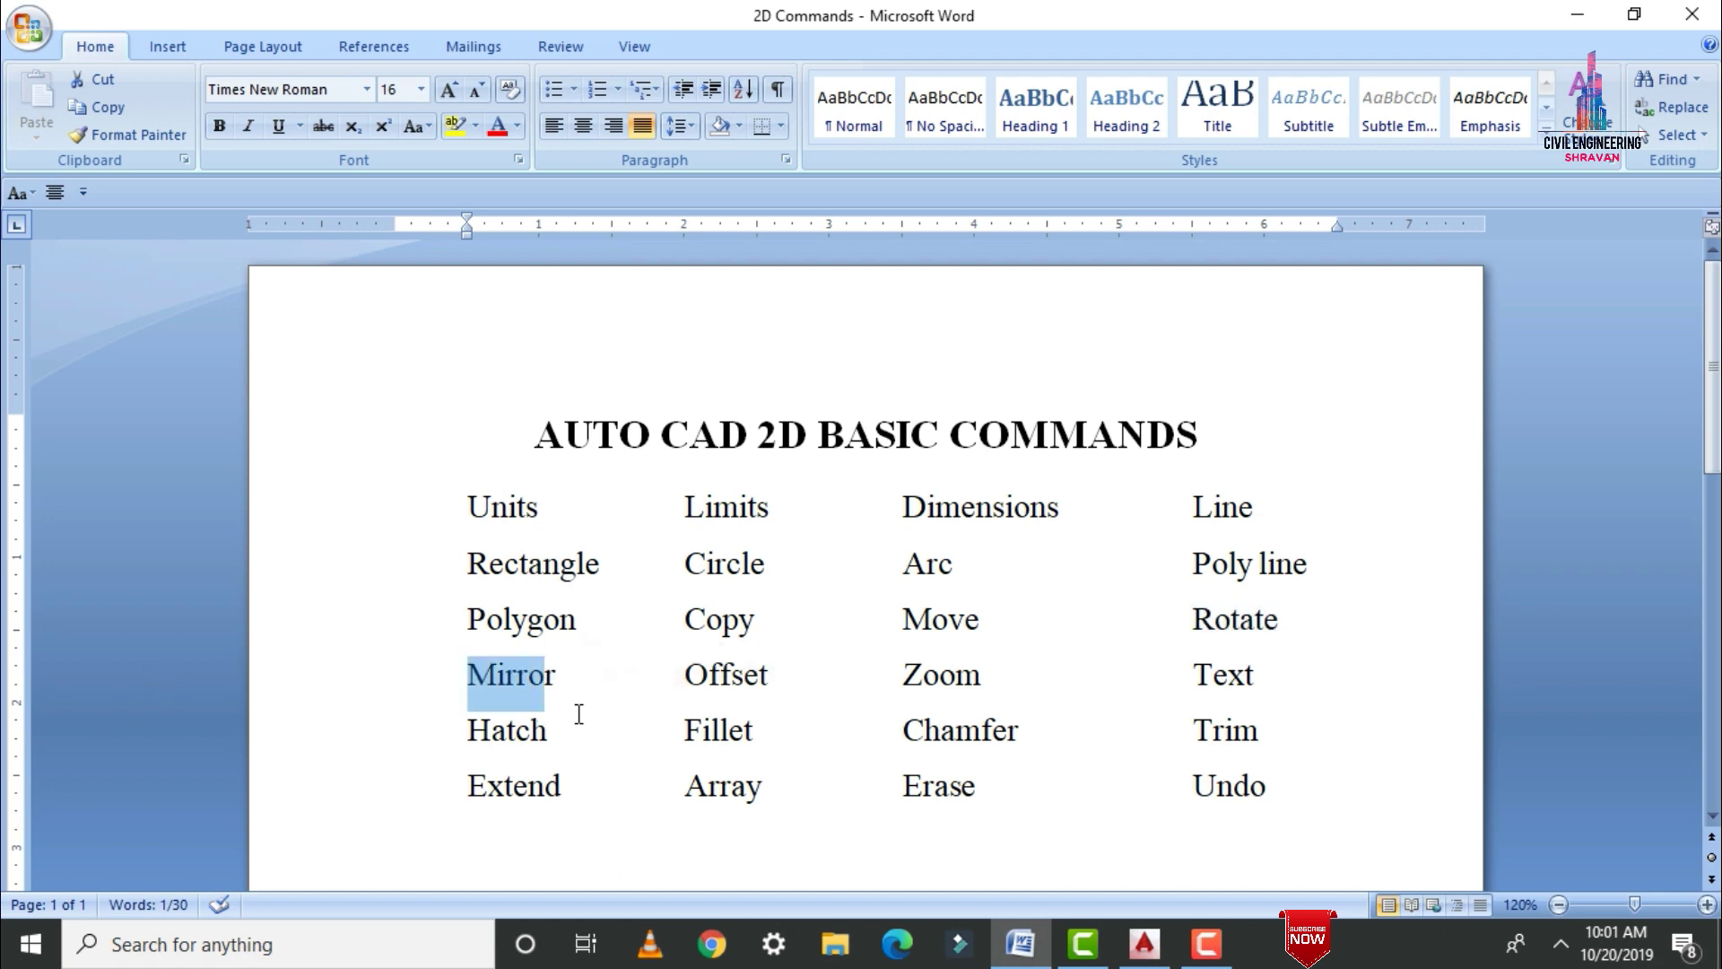
left_click(677, 699)
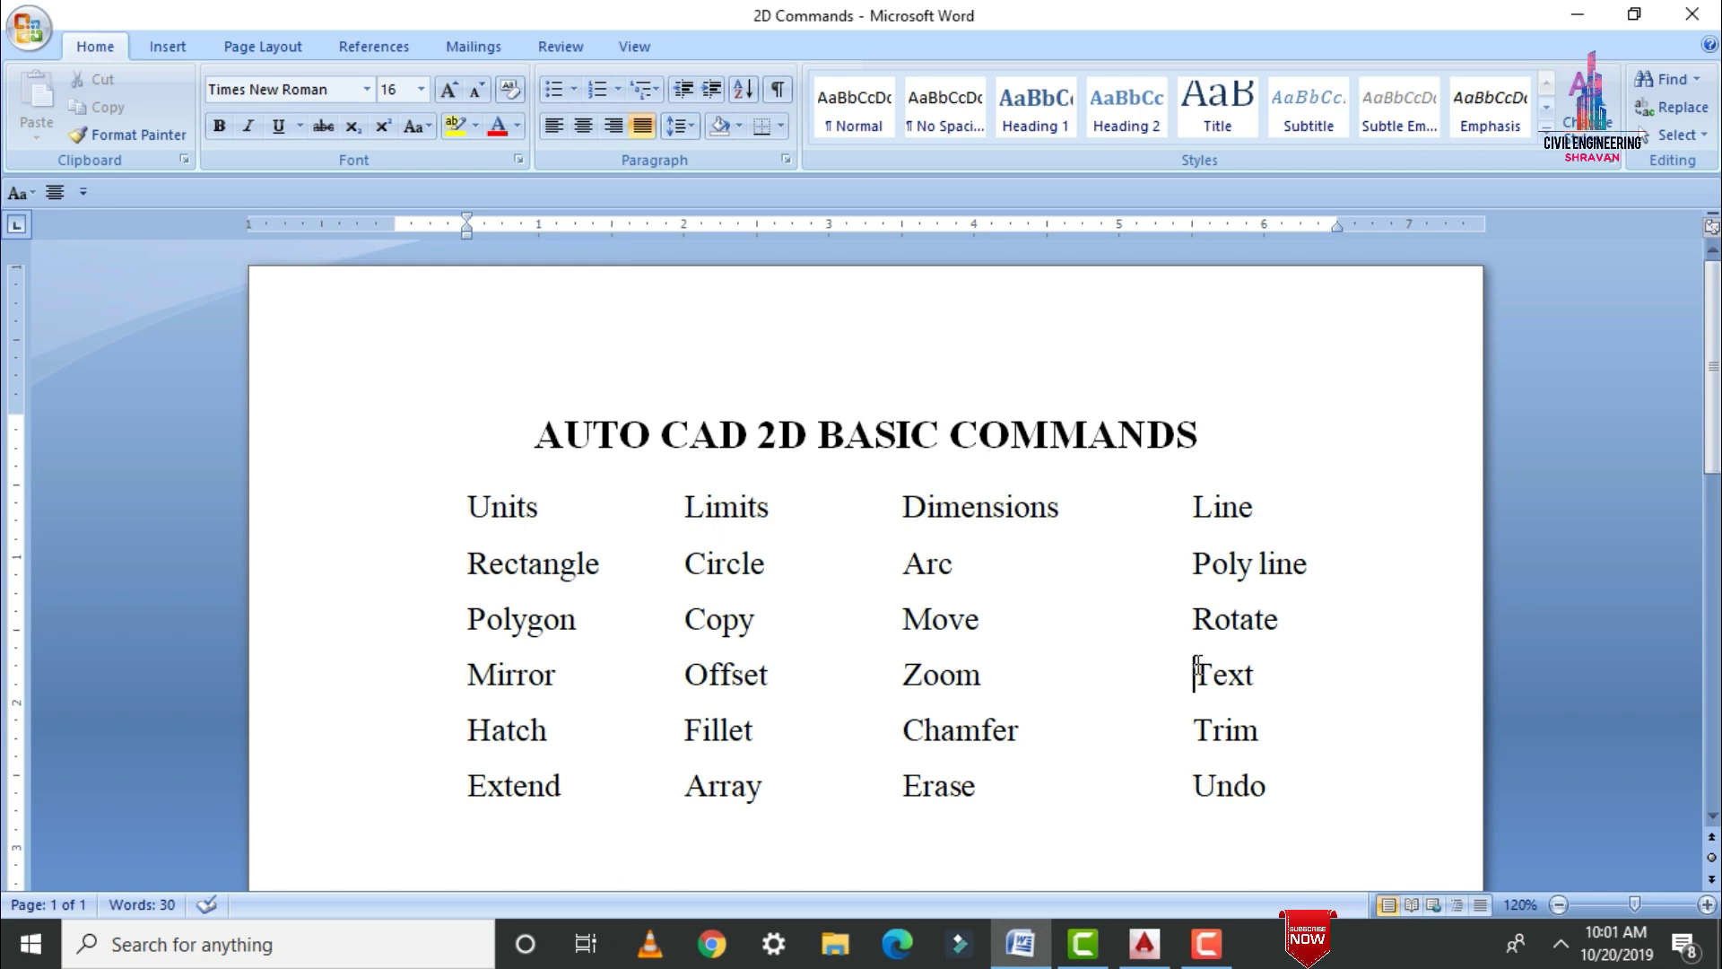
left_click_drag(1217, 704, 1239, 715)
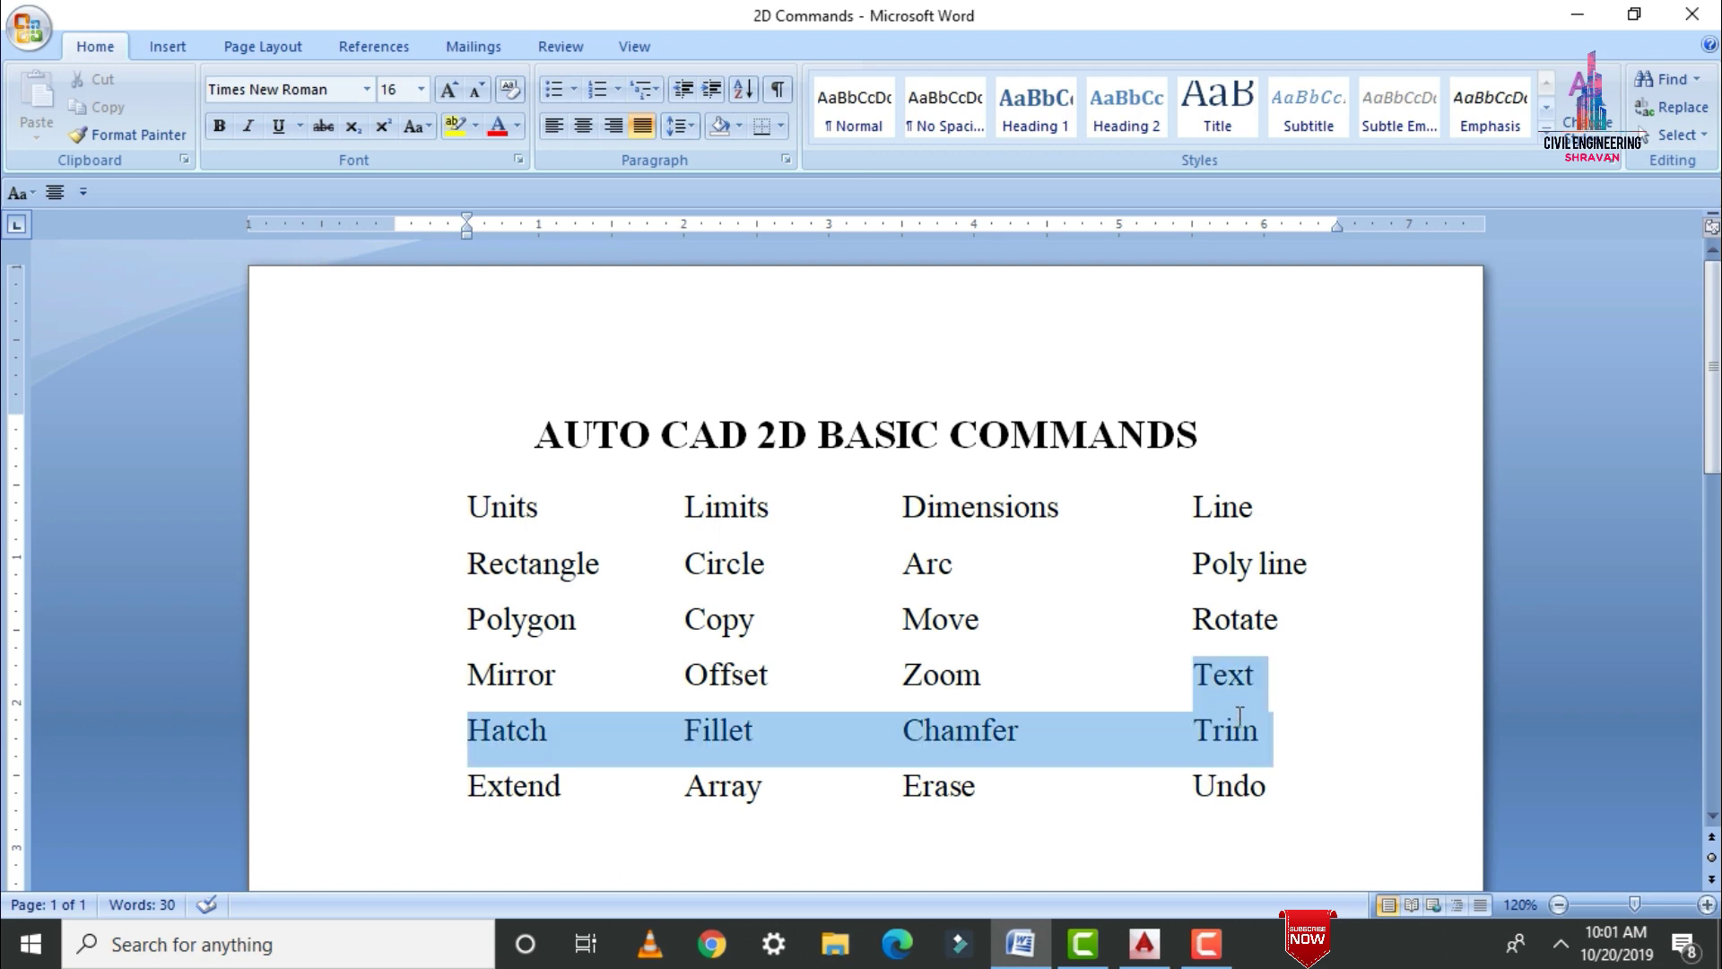